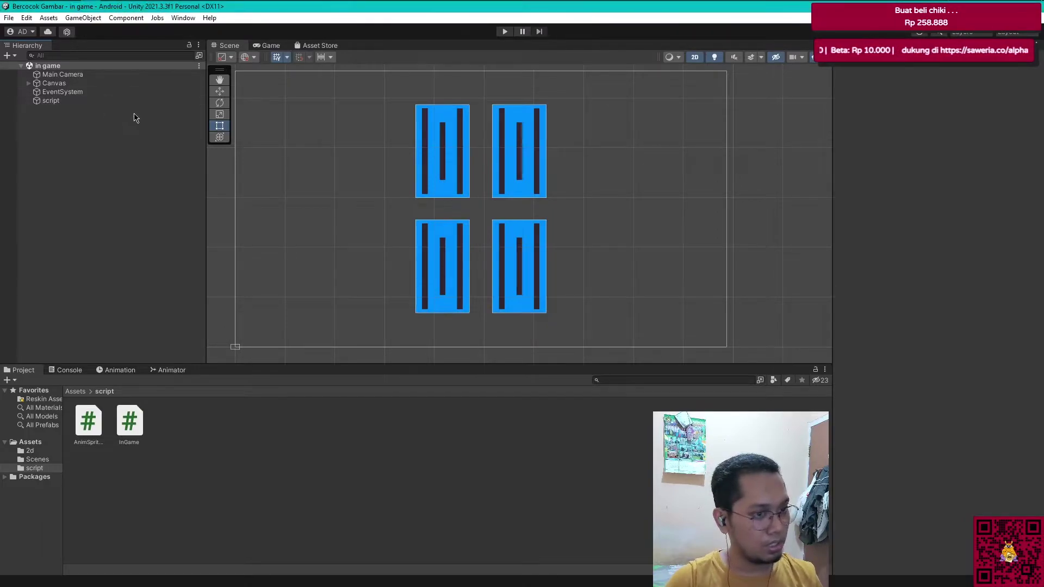
Step: Check the 2d sprite folder and the script object's InGame component, then start Play mode
click(23, 451)
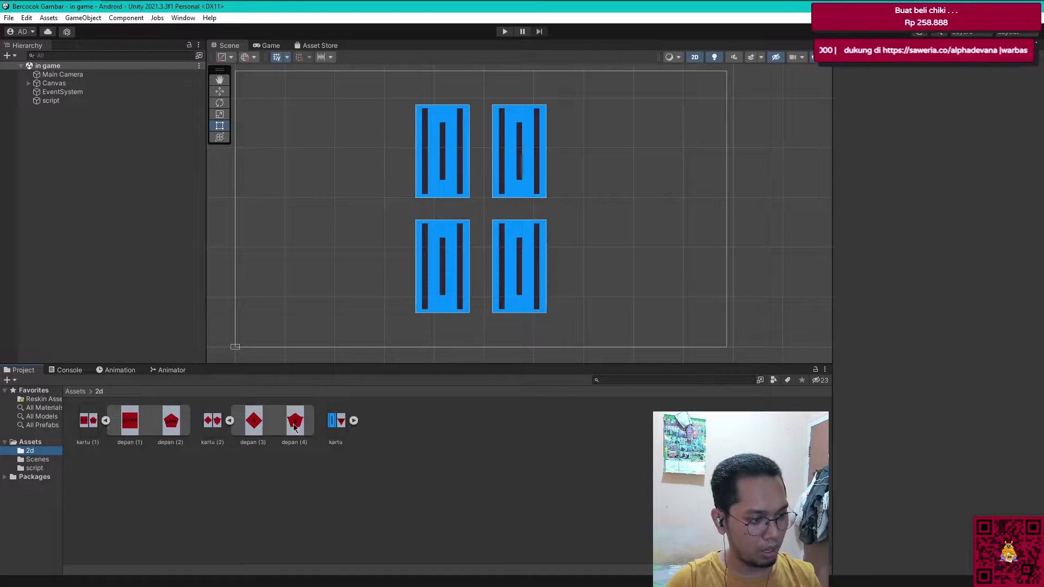
click(103, 100)
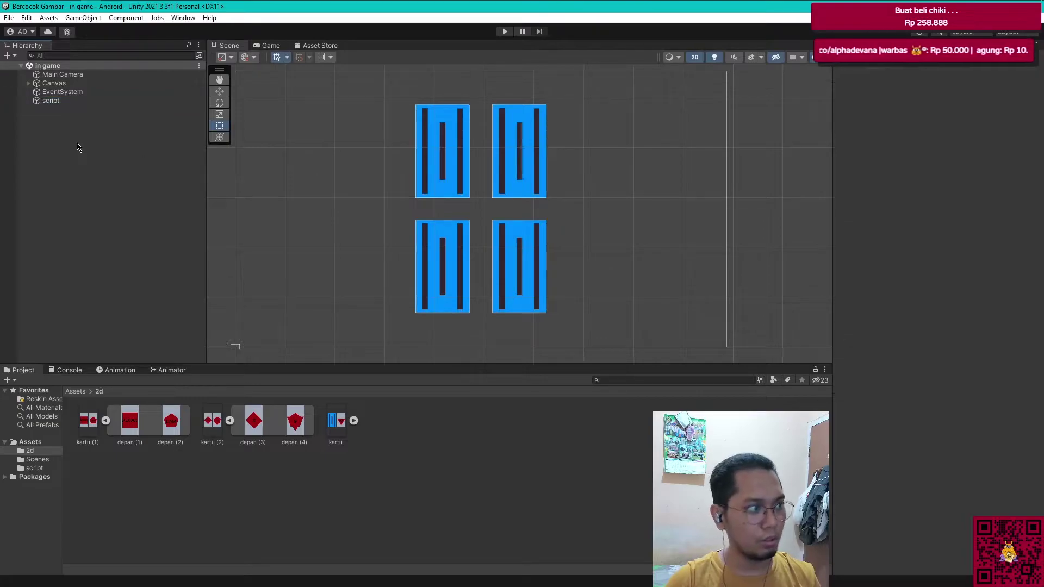
click(505, 31)
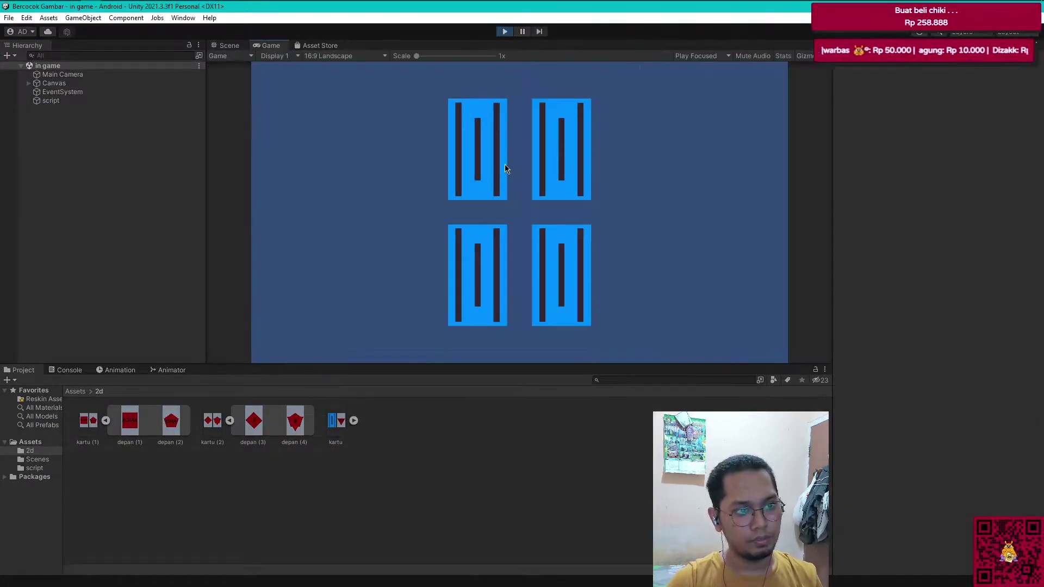
Step: Flip the four cards face up in the Game view, revealing their LIMA and AS faces
click(496, 167)
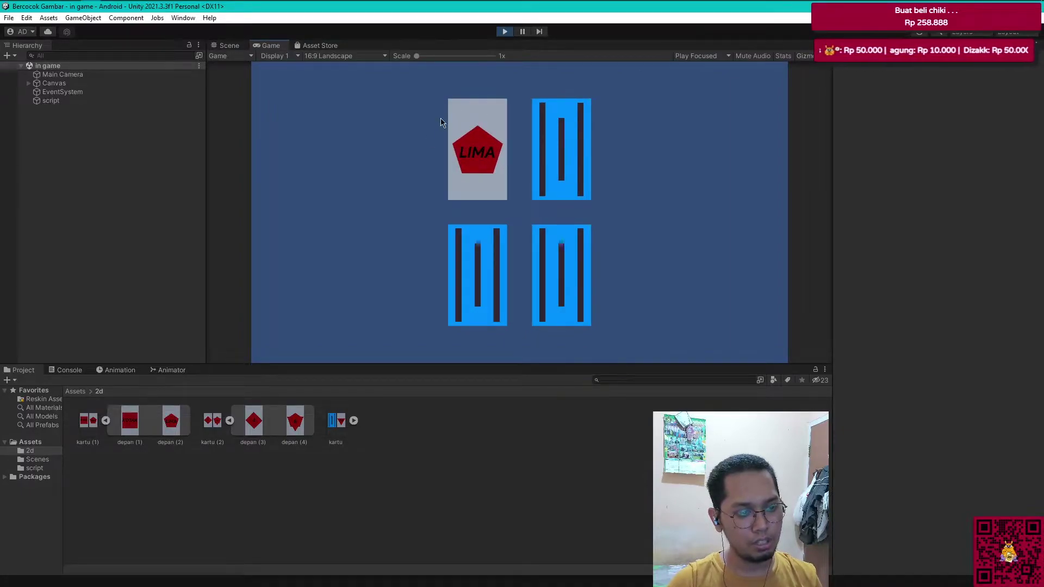
click(556, 302)
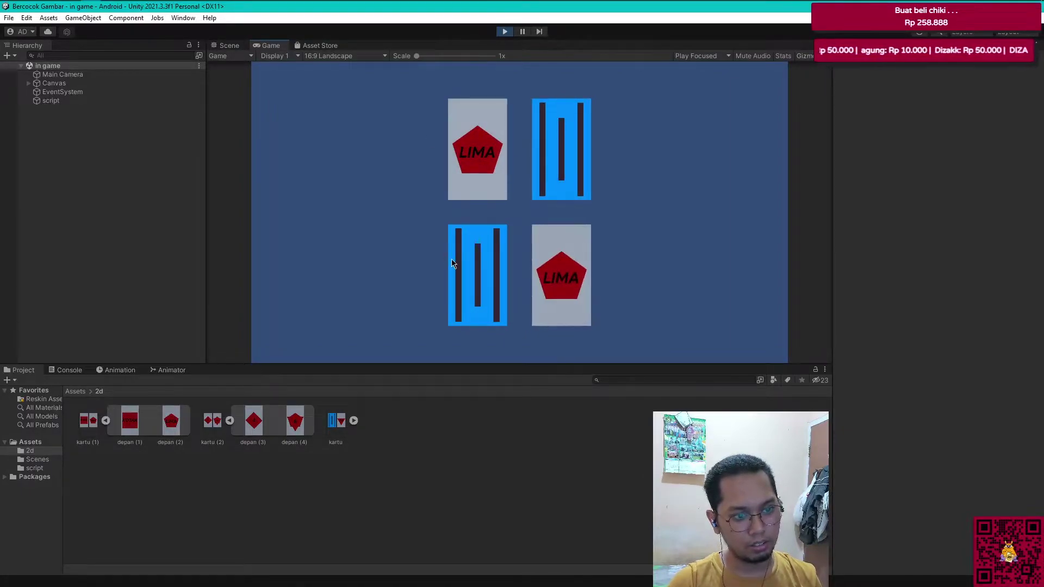
click(452, 255)
click(554, 157)
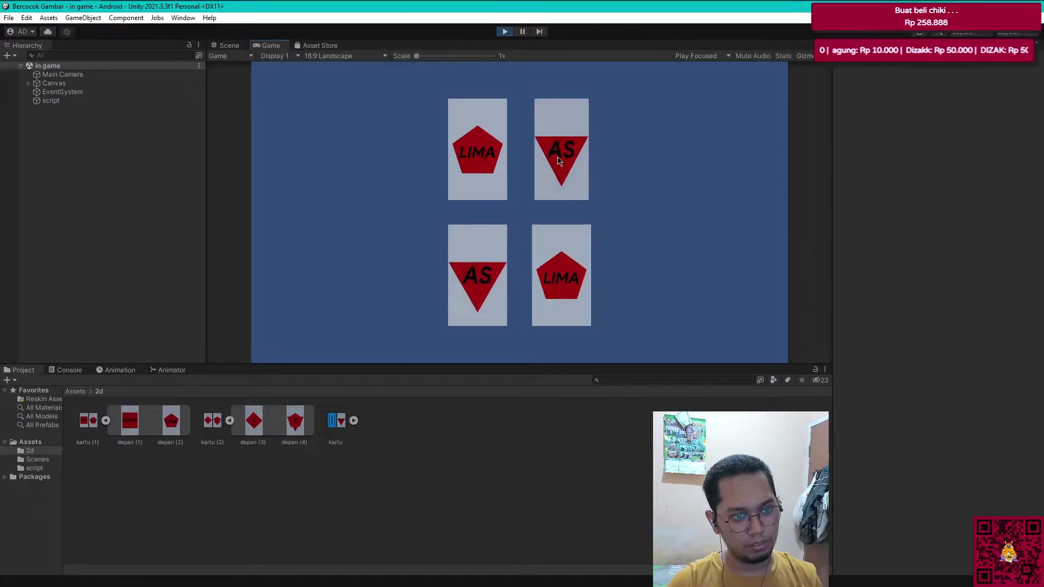
click(541, 179)
Step: Flip all the cards back face down and stop the running game
click(489, 160)
click(488, 142)
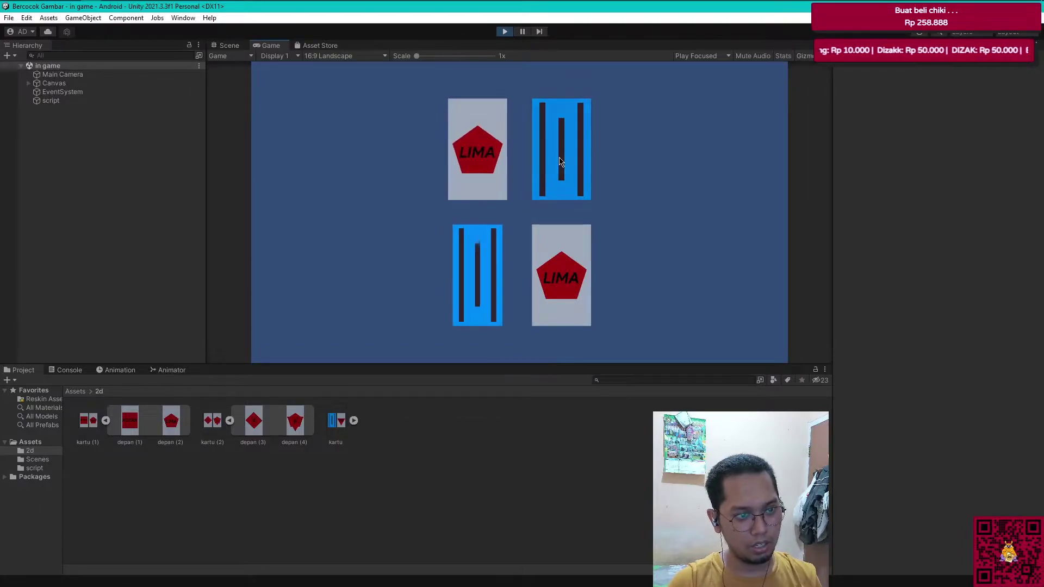
click(475, 146)
click(556, 148)
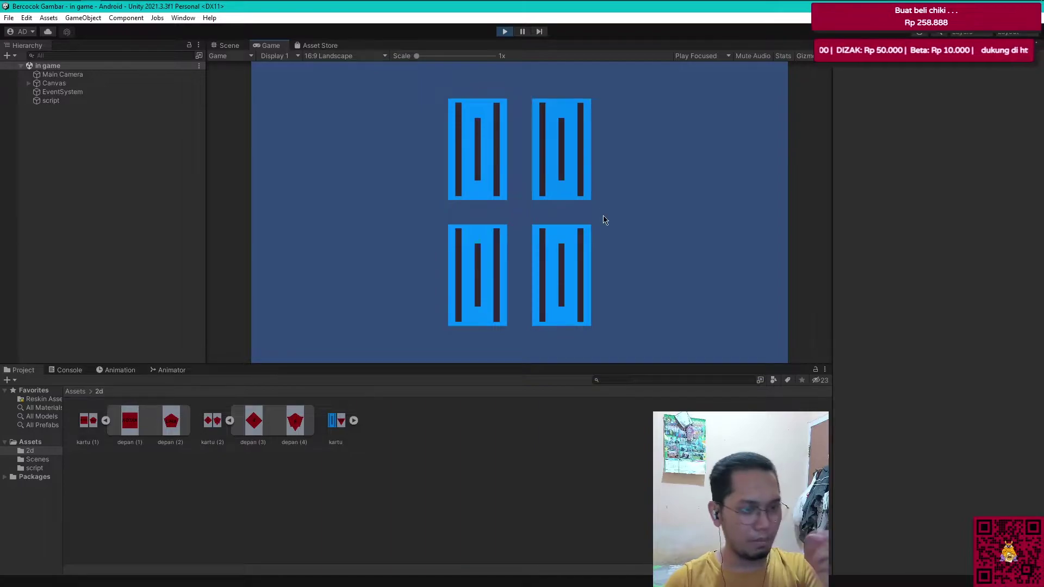
click(502, 31)
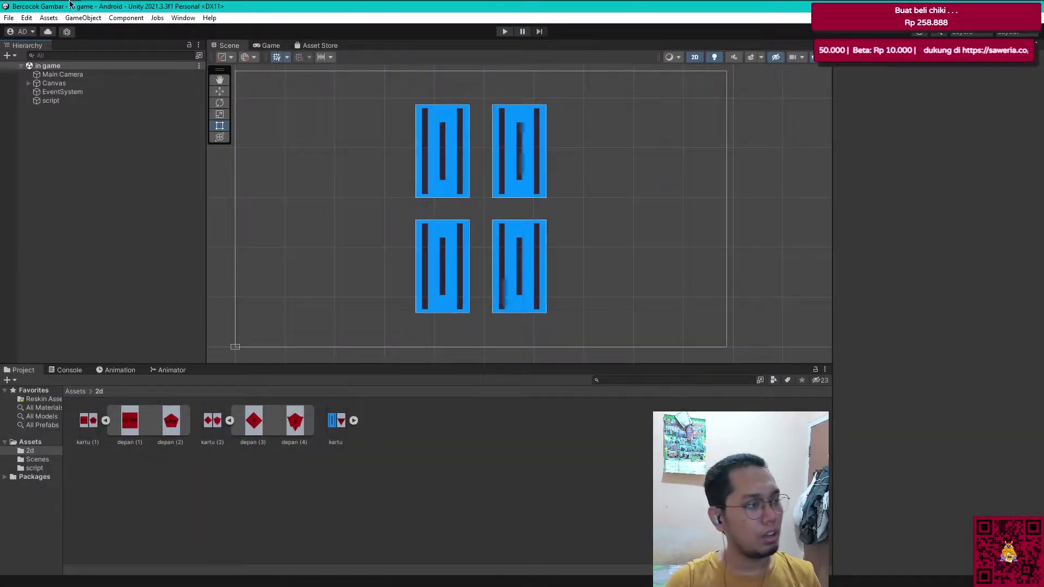
Step: In Visual Studio, scroll through InGame.cs and place the cursor after the UnityEngine.UI using line
click(106, 7)
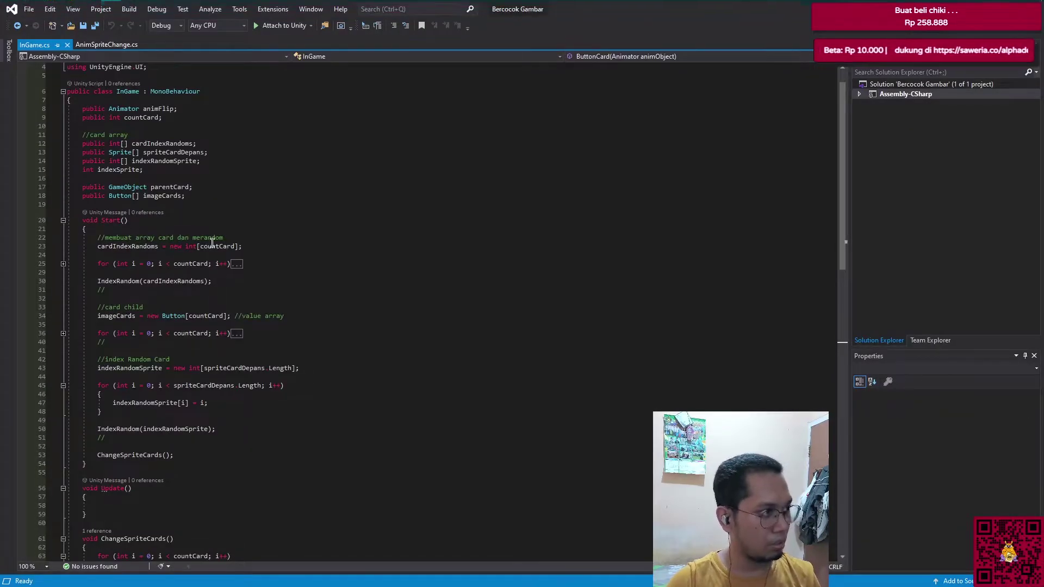
scroll(286, 302, down, 9)
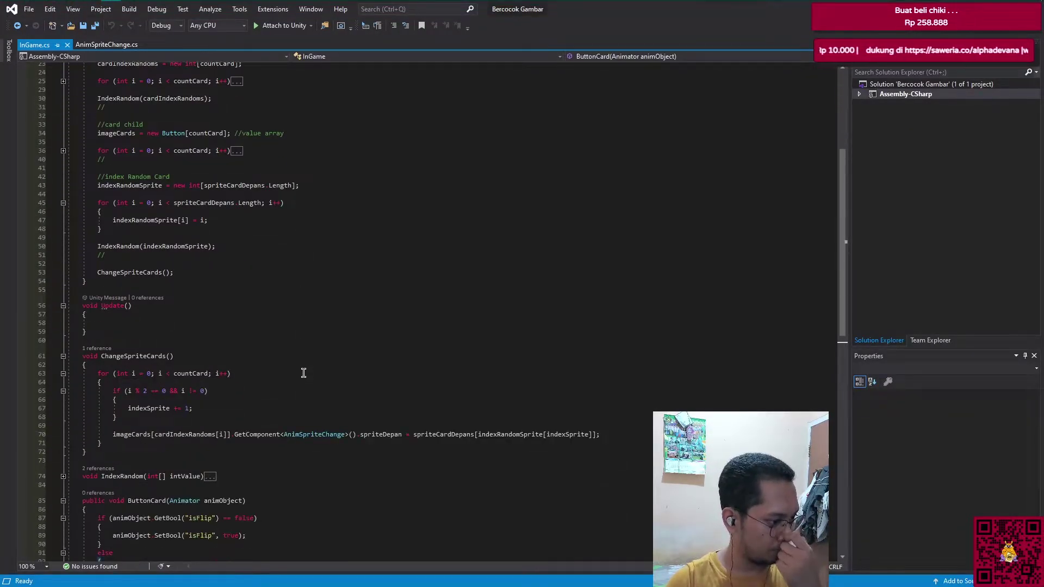
scroll(321, 373, down, 3)
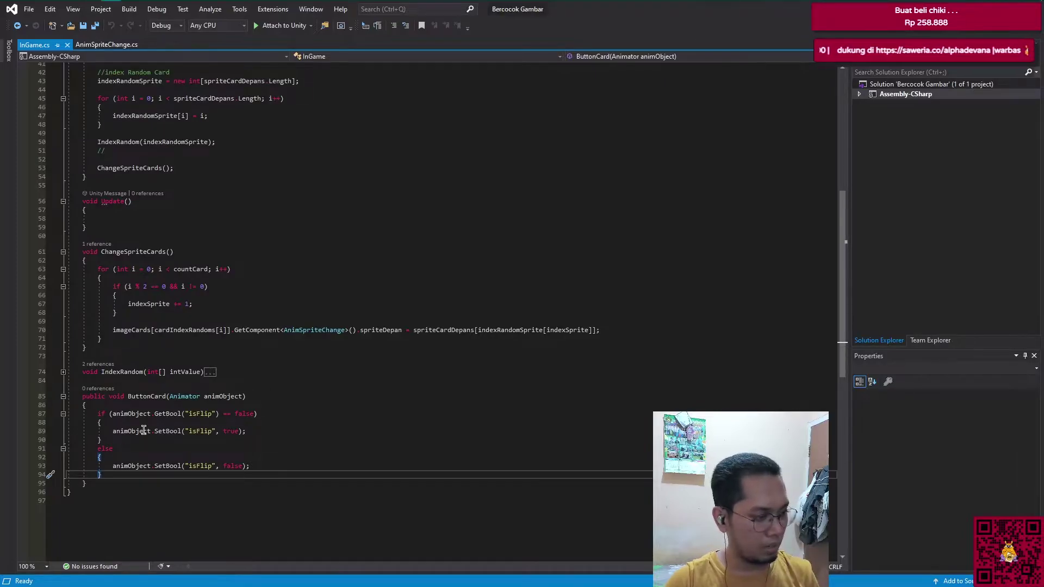
scroll(154, 406, up, 5)
scroll(147, 272, up, 8)
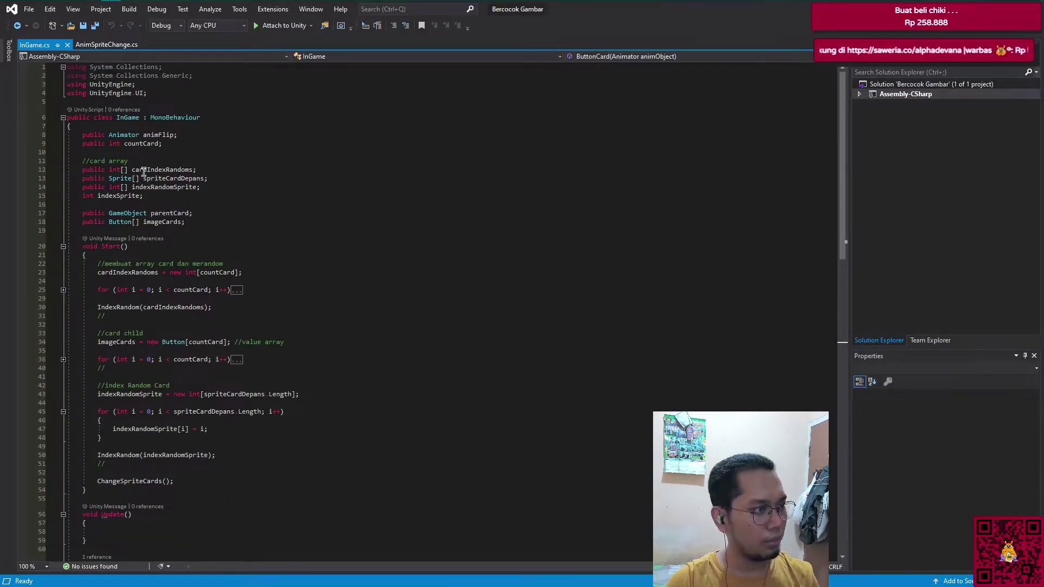
click(166, 94)
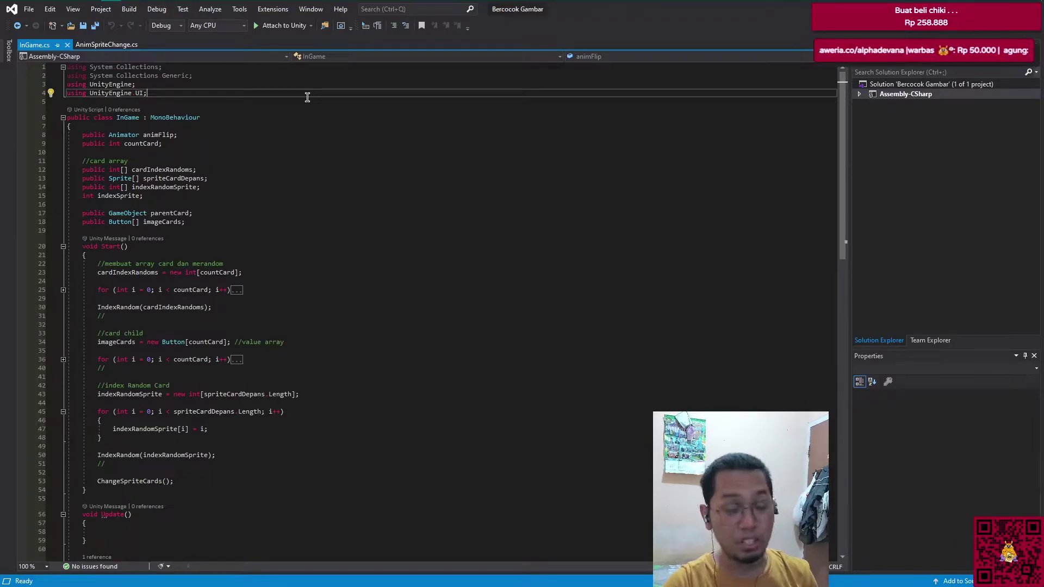
Step: Insert 'using UnityEngine.EventSystems;' on a new line below line 4 and save InGame.cs
key(Return)
text(usi)
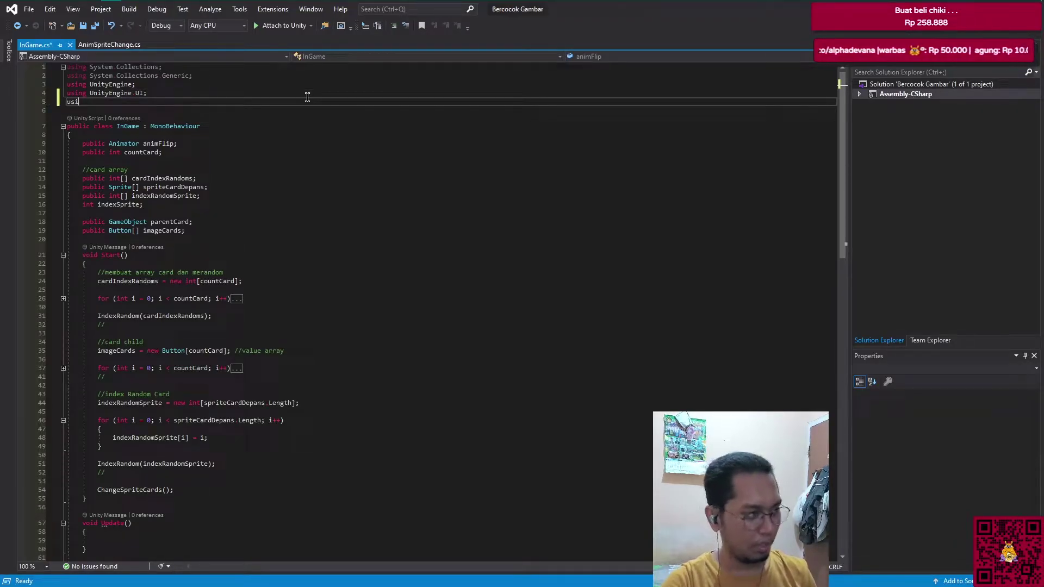
text(ng)
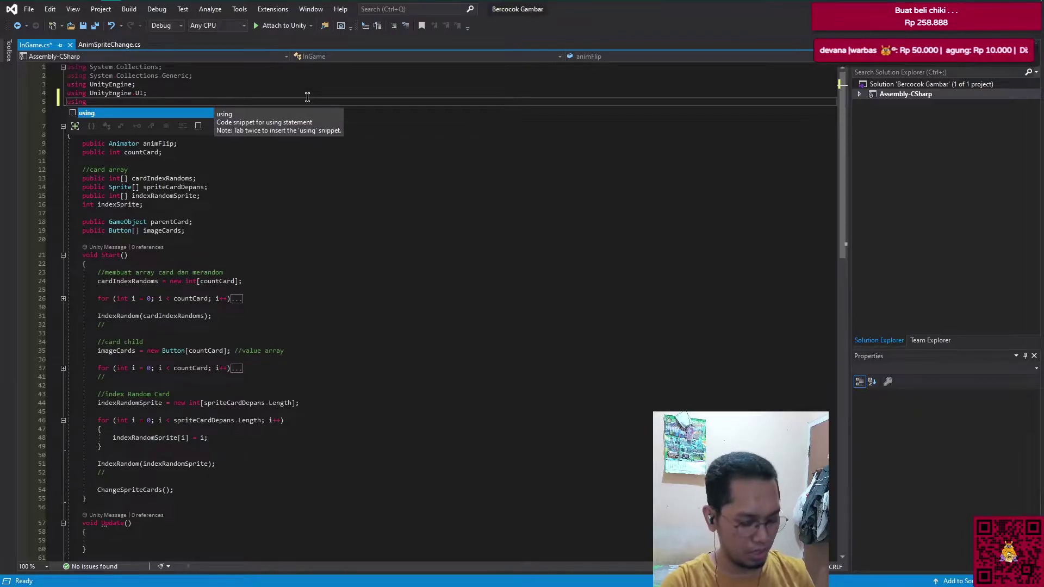
text( unity)
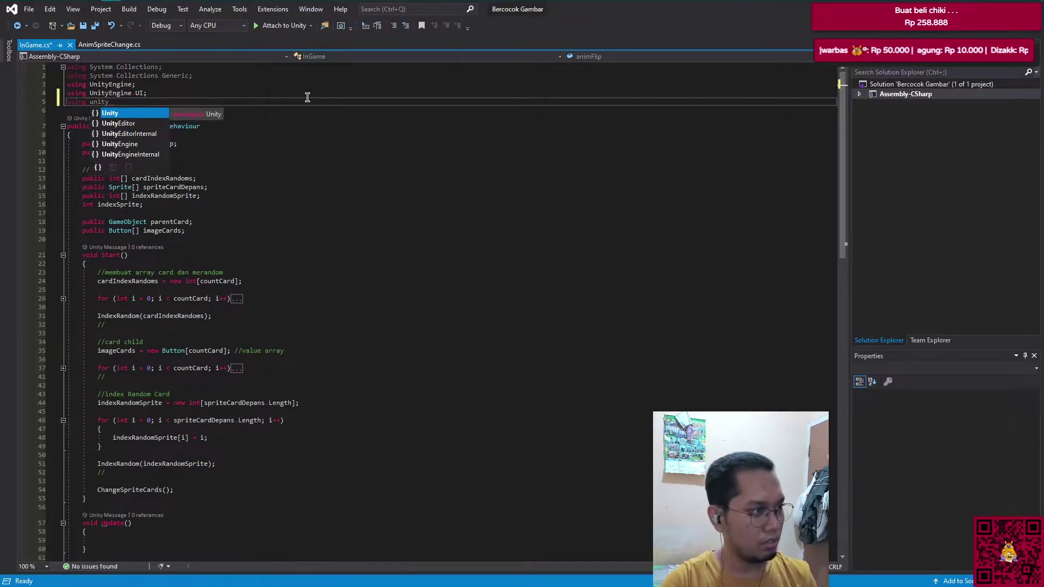
key(Tab)
text(.)
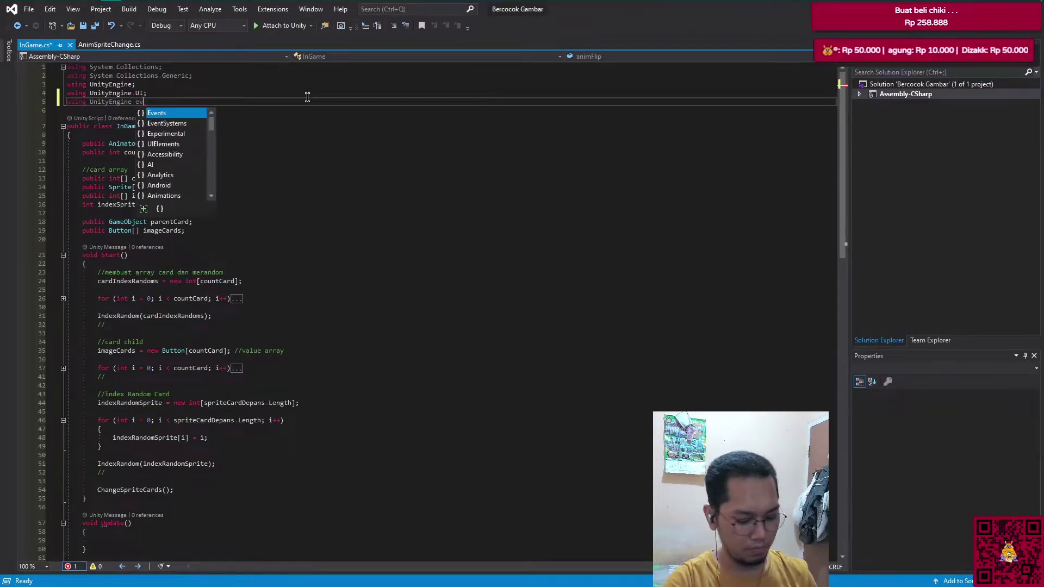
text(evs)
key(Tab)
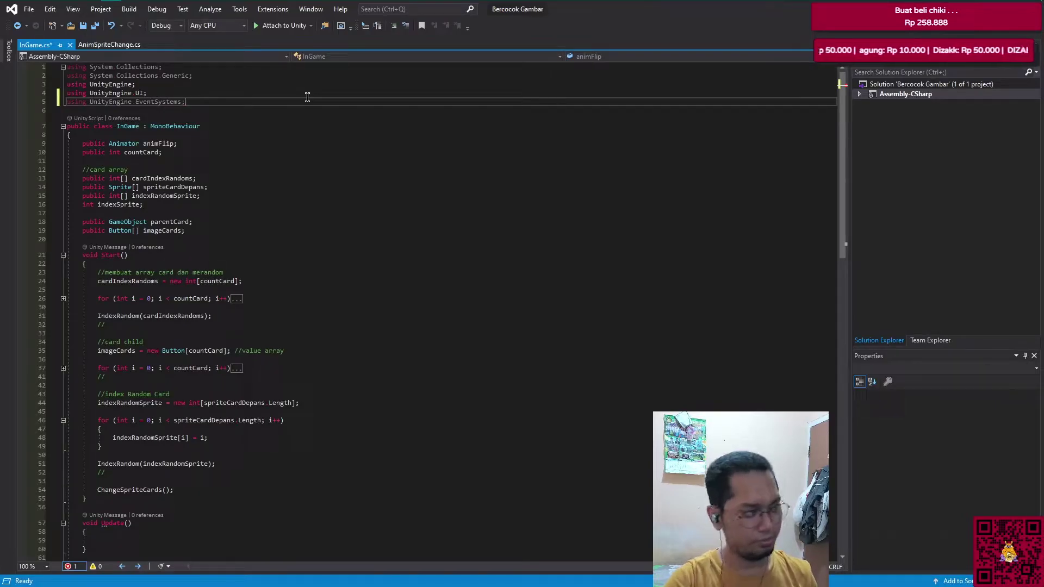
key(ctrl+s)
scroll(287, 319, down, 15)
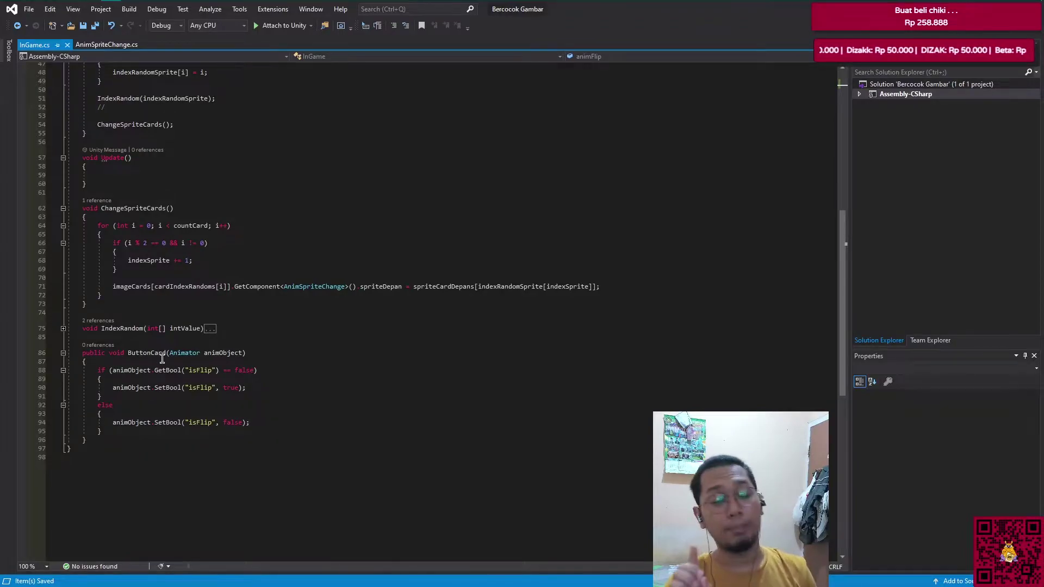
Step: After ButtonCard's if/else, add Debug.Log(EventSystem.current.currentSelectedGameObject.name); and save the script
click(390, 429)
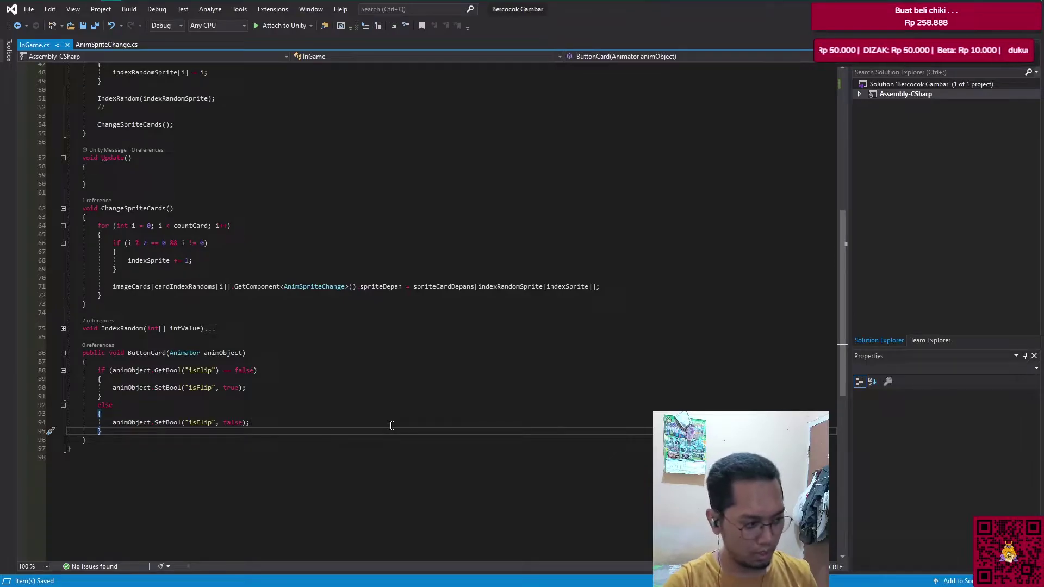
key(Return)
key(Return)
text(Debug)
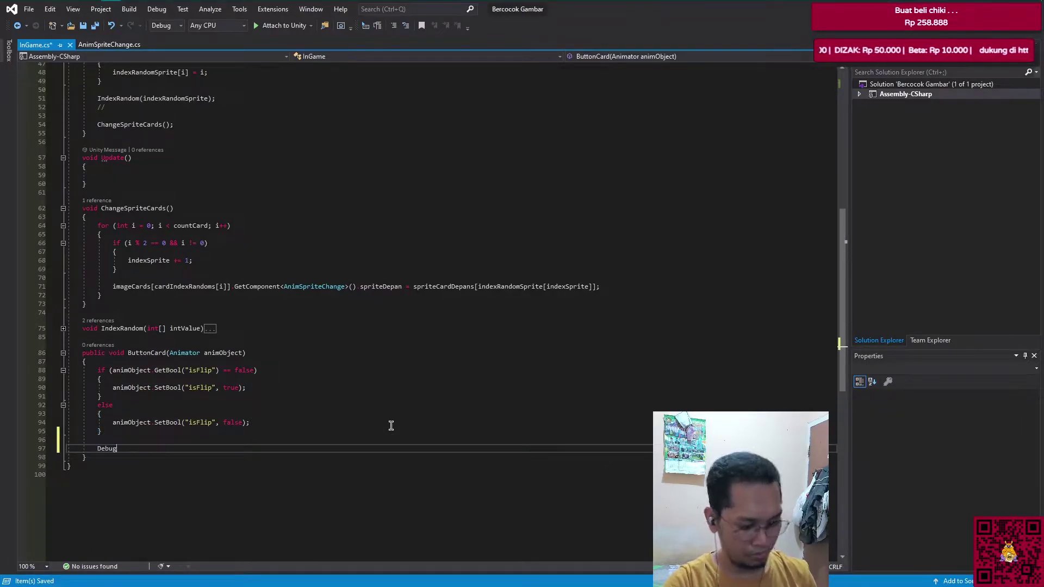
text(.lo)
key(Tab)
text(()
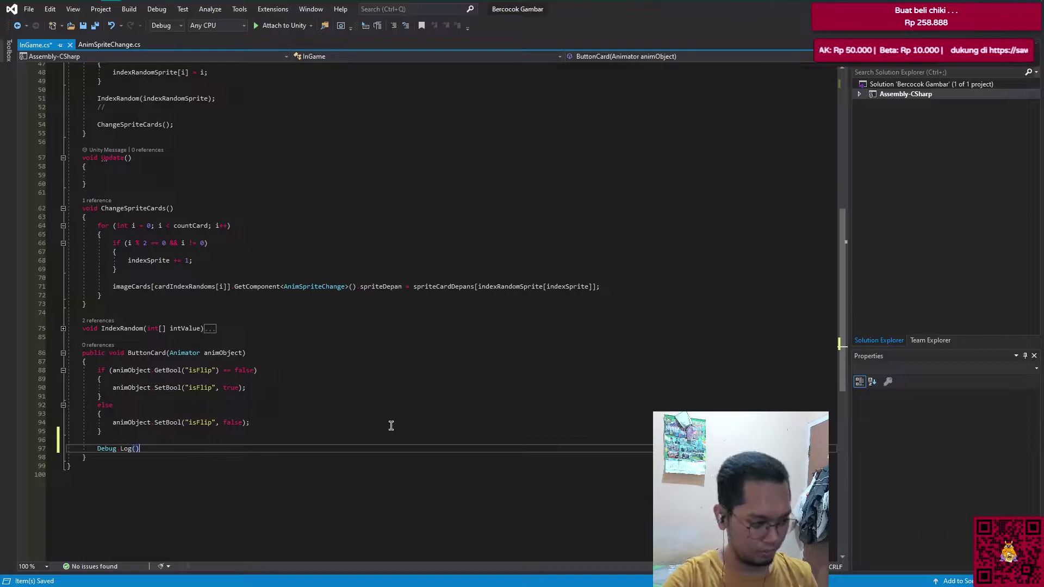
text(ev)
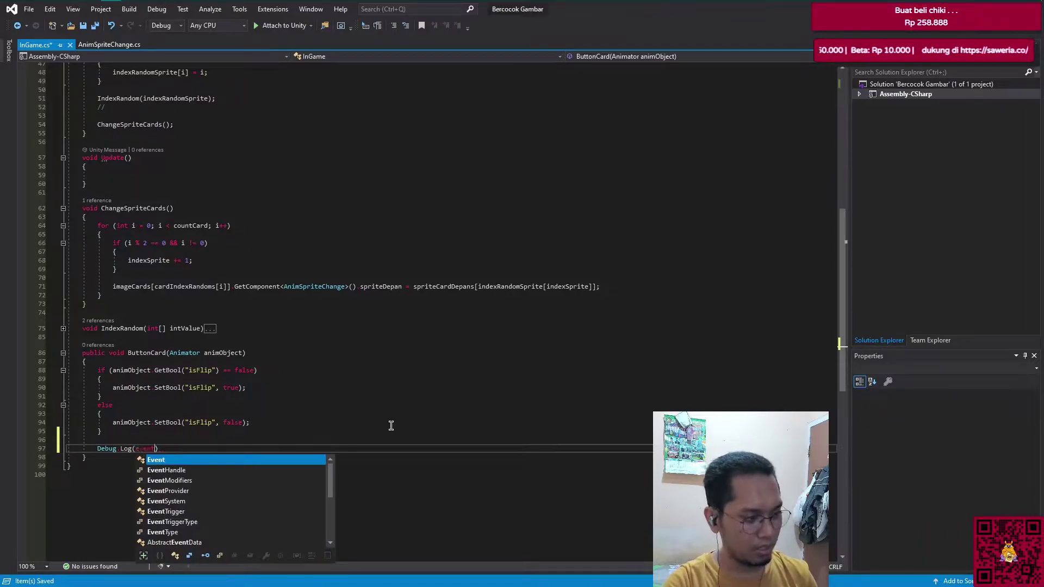
text(ent)
key(Tab)
text(.c)
key(Tab)
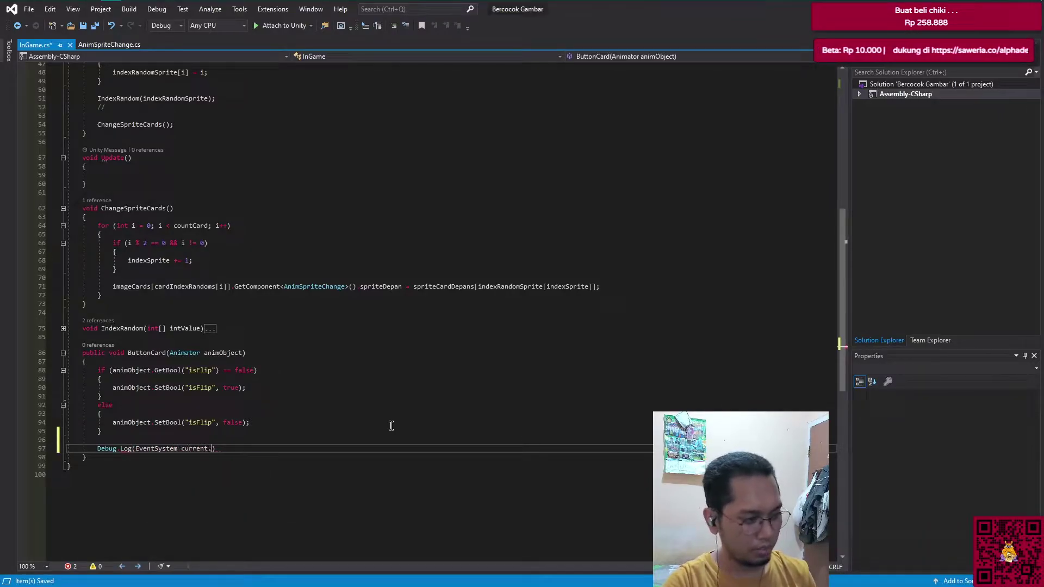
text(.cur)
key(Down)
key(Tab)
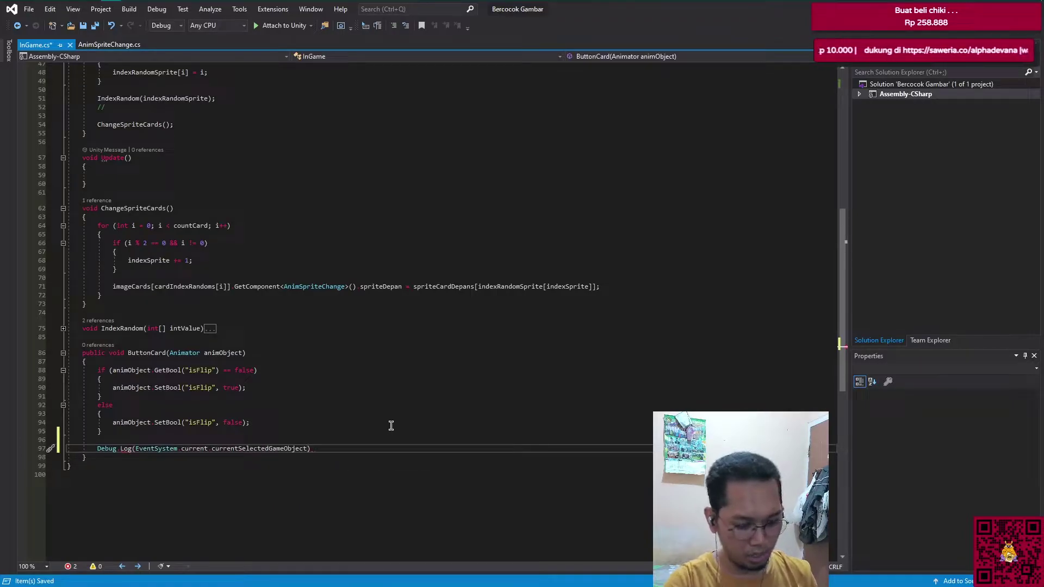
text(.name)
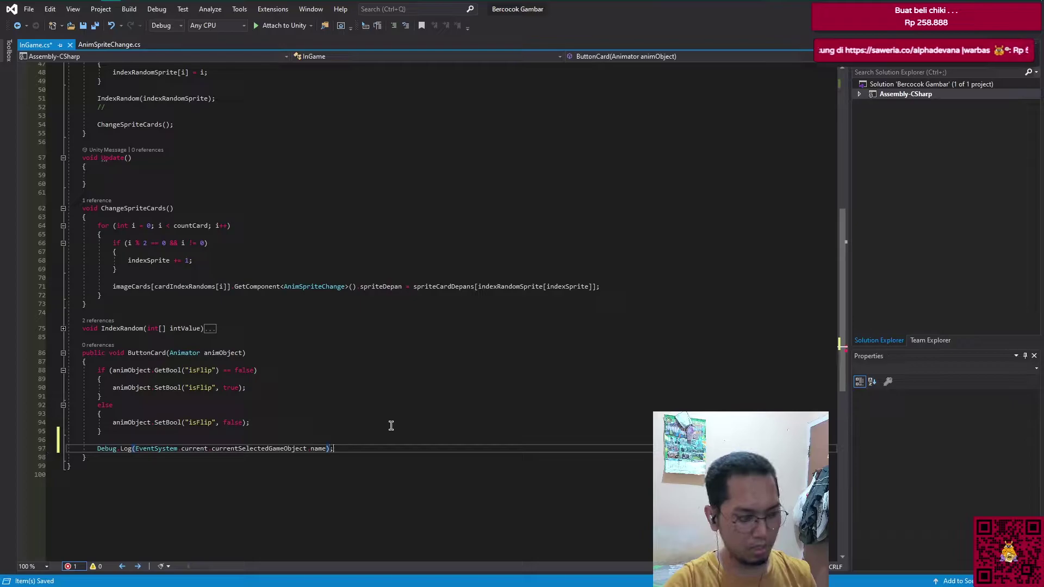
key(ctrl+s)
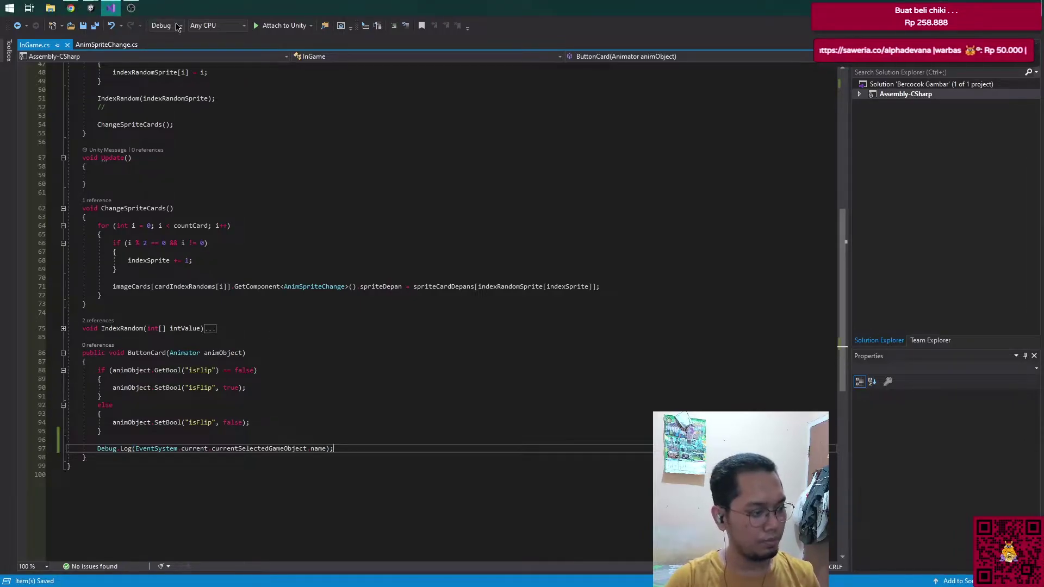
Step: With the Console shown, flip the top-left and bottom-right cards, logging 'Button card' and 'Button card (3)'
click(91, 5)
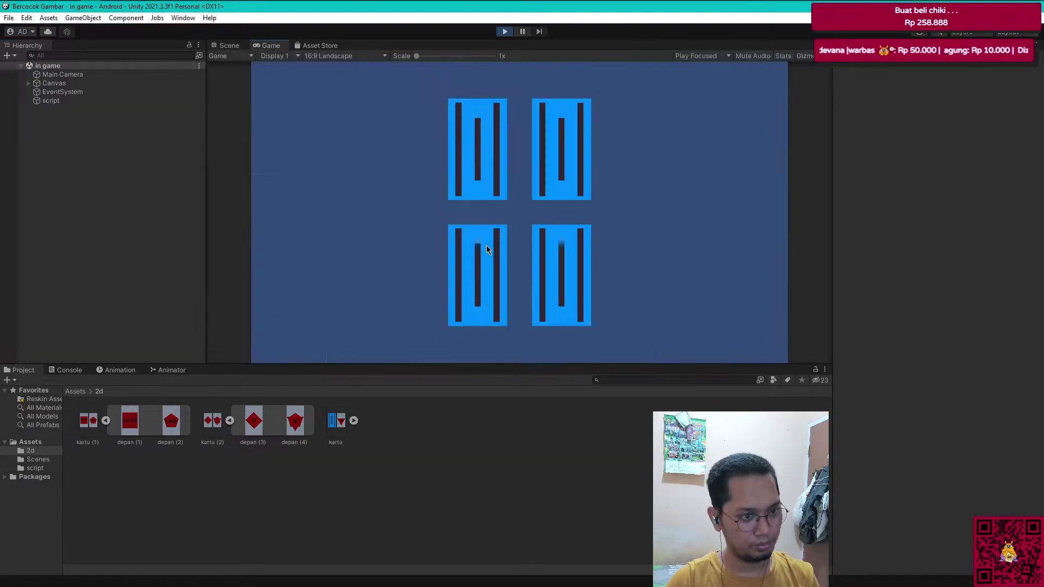
click(68, 370)
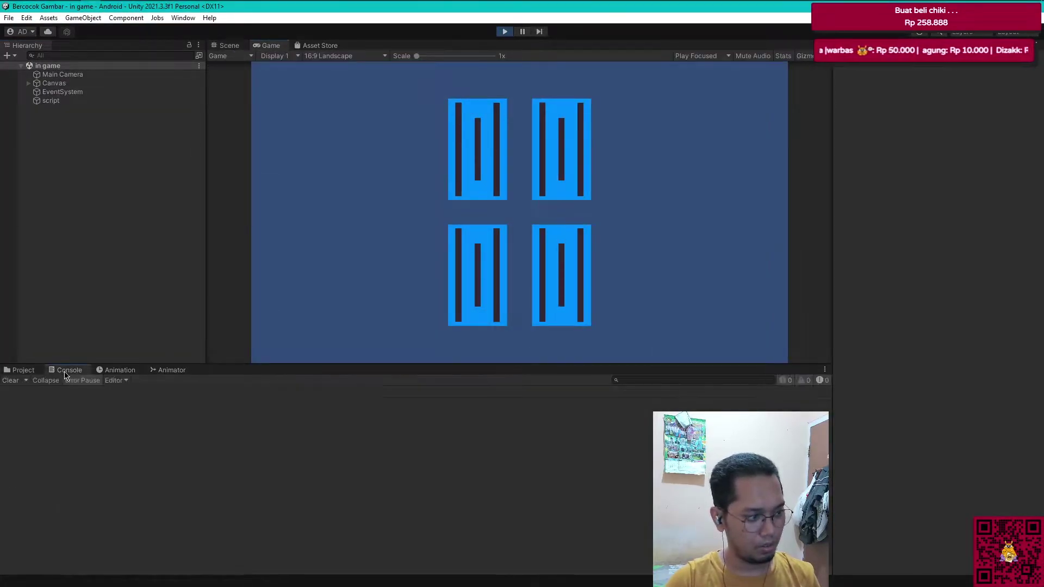
click(496, 143)
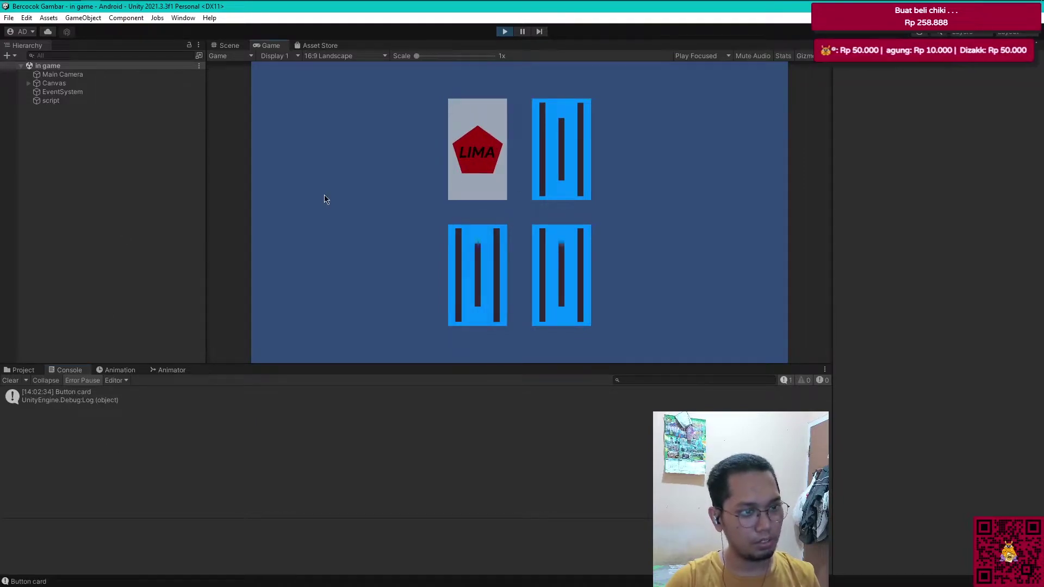
click(581, 280)
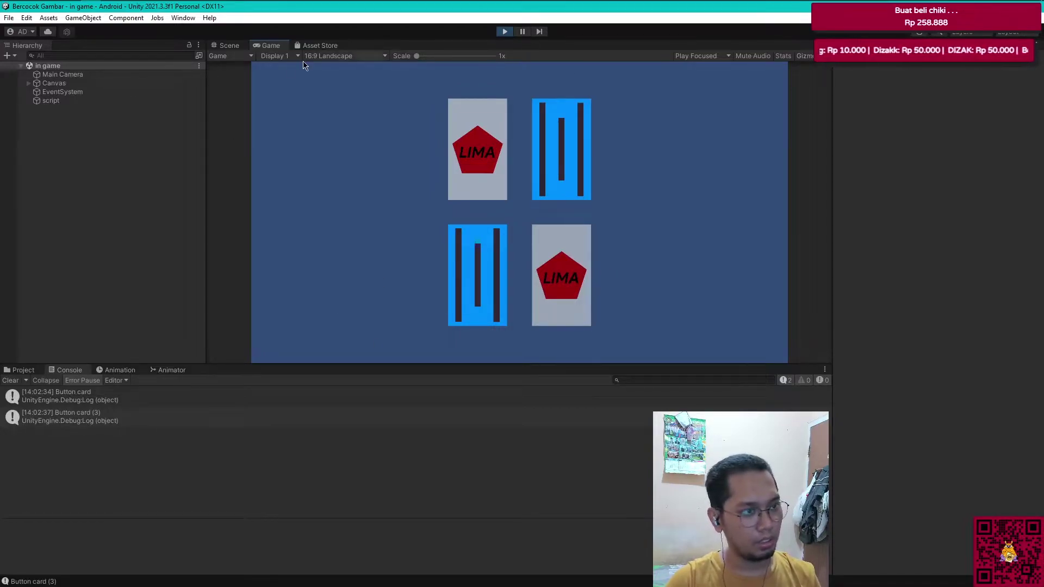
click(29, 83)
Step: Expand Card in the Hierarchy and inspect the Button card (3) and Button card objects
click(37, 93)
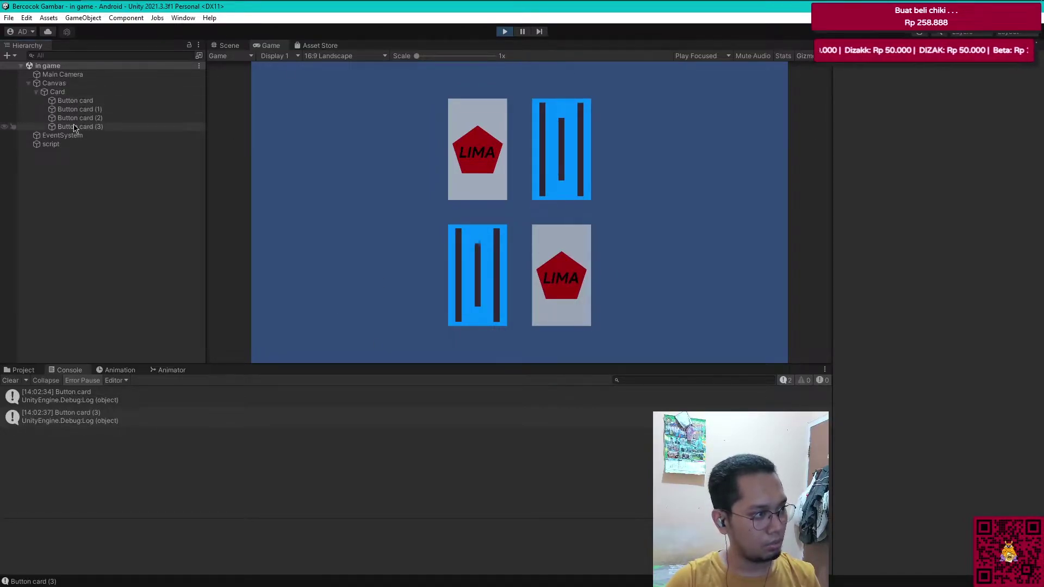
click(80, 126)
scroll(928, 185, down, 3)
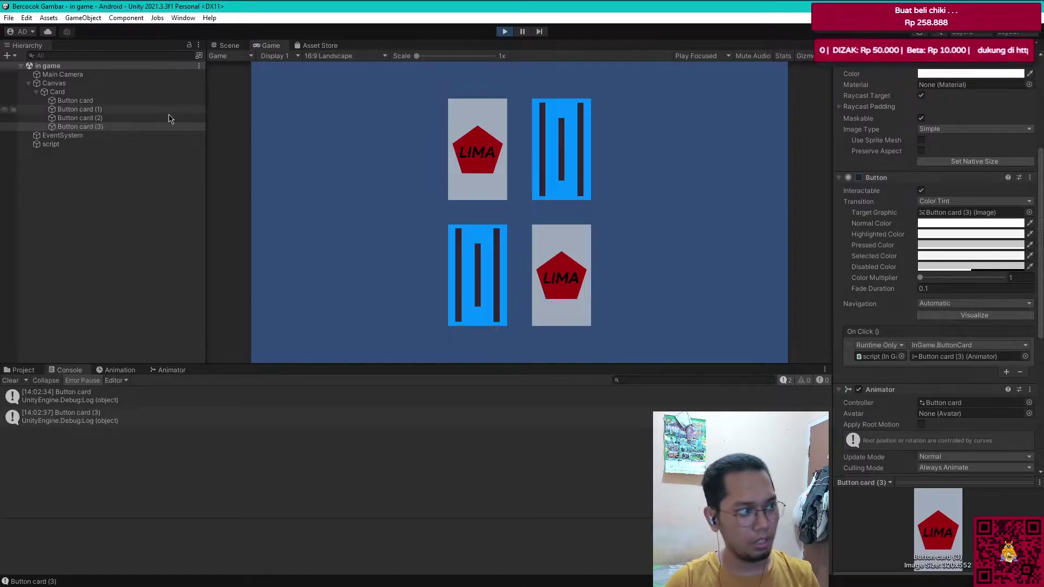
click(122, 101)
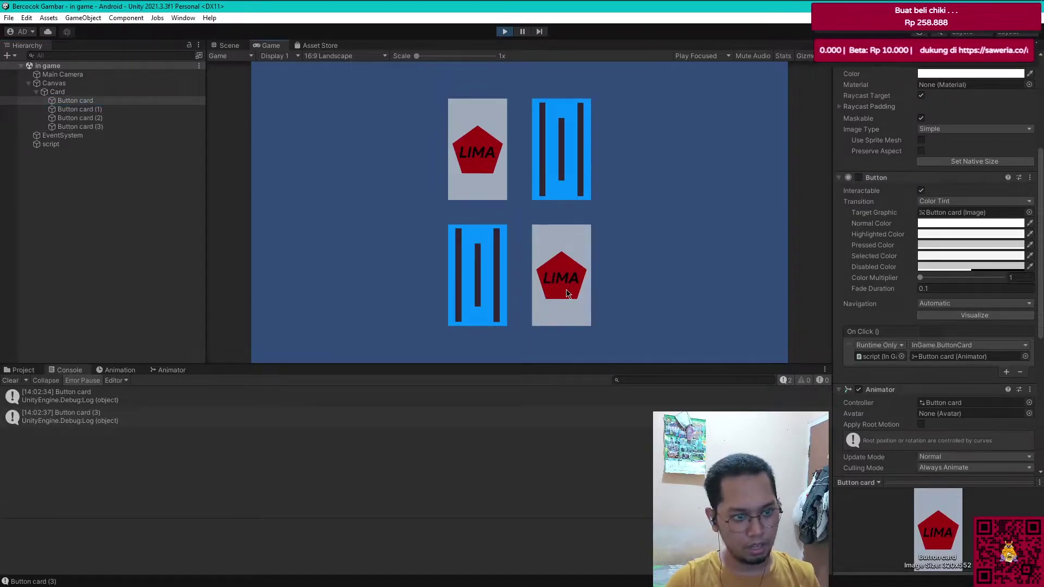
Step: Flip the top-right and bottom-left cards and back, stop the game and clear the Console
click(563, 185)
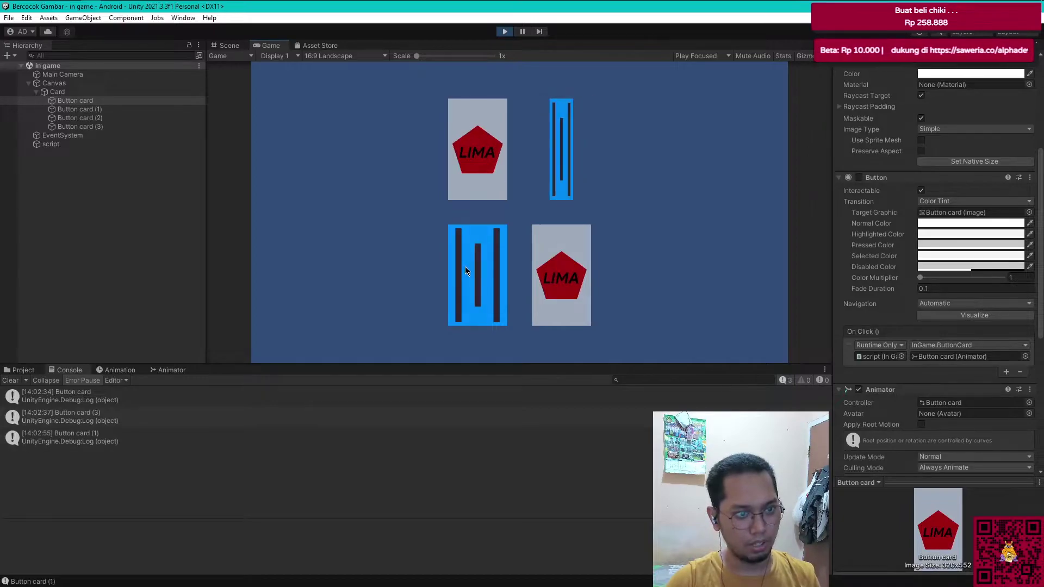
click(465, 272)
click(561, 180)
click(493, 269)
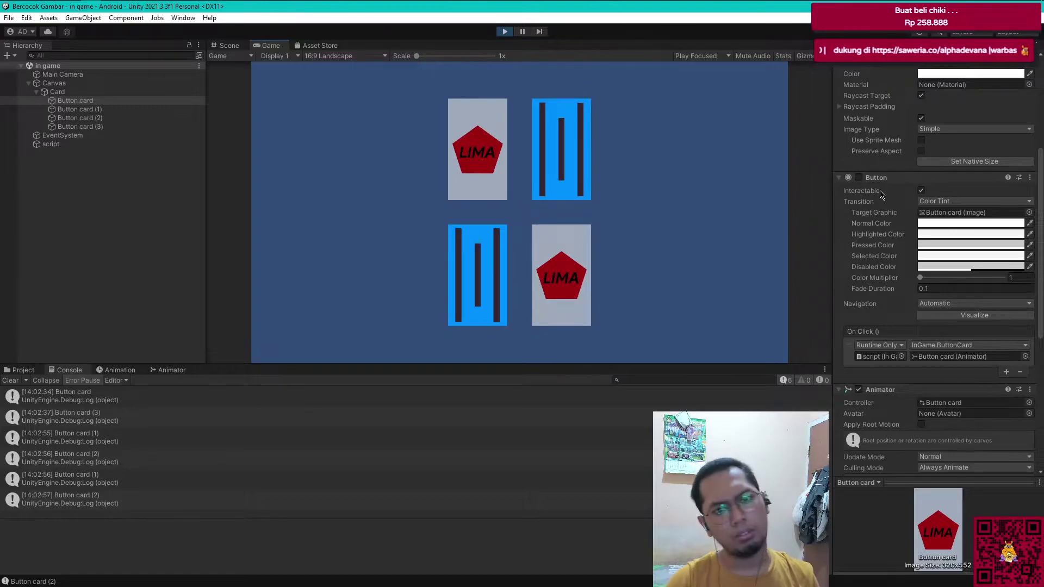
click(505, 32)
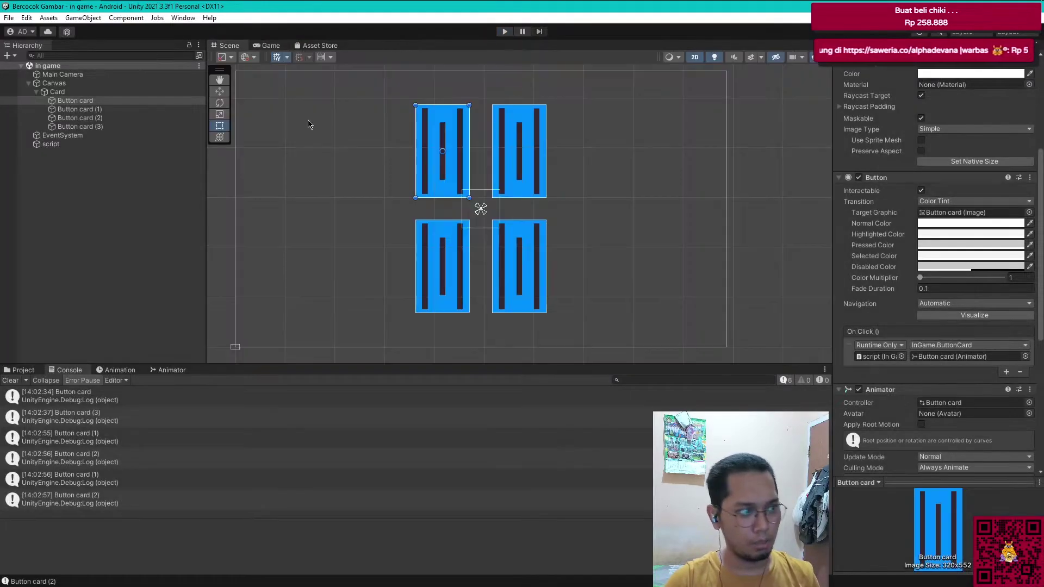
click(11, 380)
click(42, 275)
Step: Back in InGame.cs, open an empty line directly below ButtonCard's Debug.Log statement
key(alt+Tab)
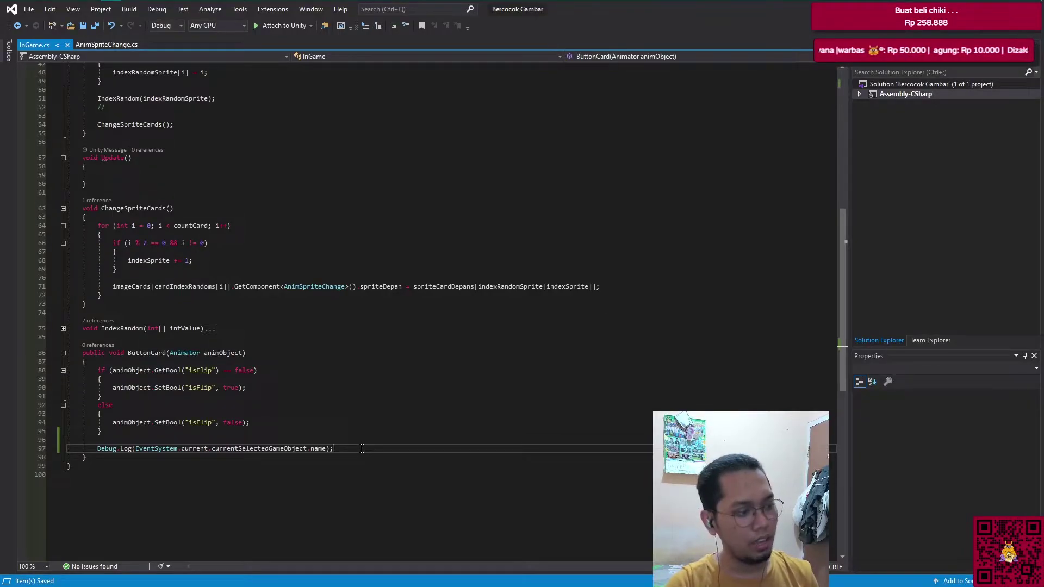
scroll(361, 449, up, 4)
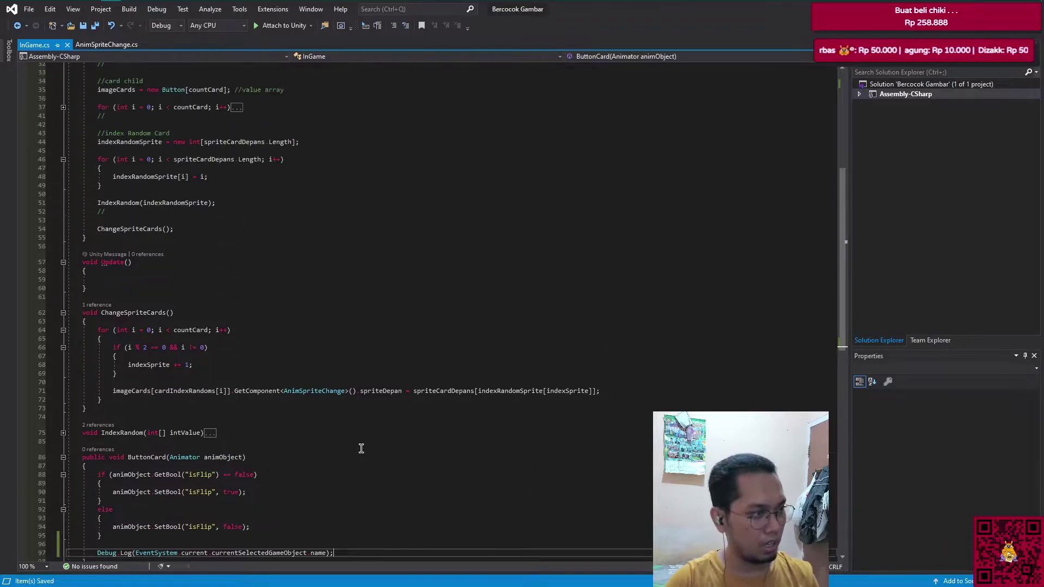
scroll(218, 217, up, 5)
scroll(146, 182, up, 3)
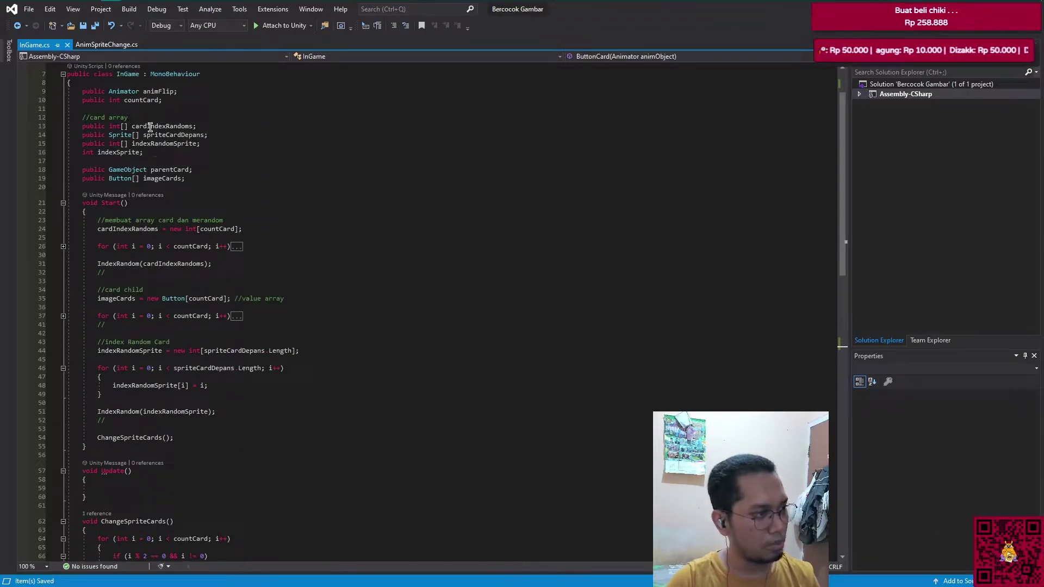
scroll(252, 347, down, 4)
scroll(304, 450, down, 7)
scroll(304, 450, down, 2)
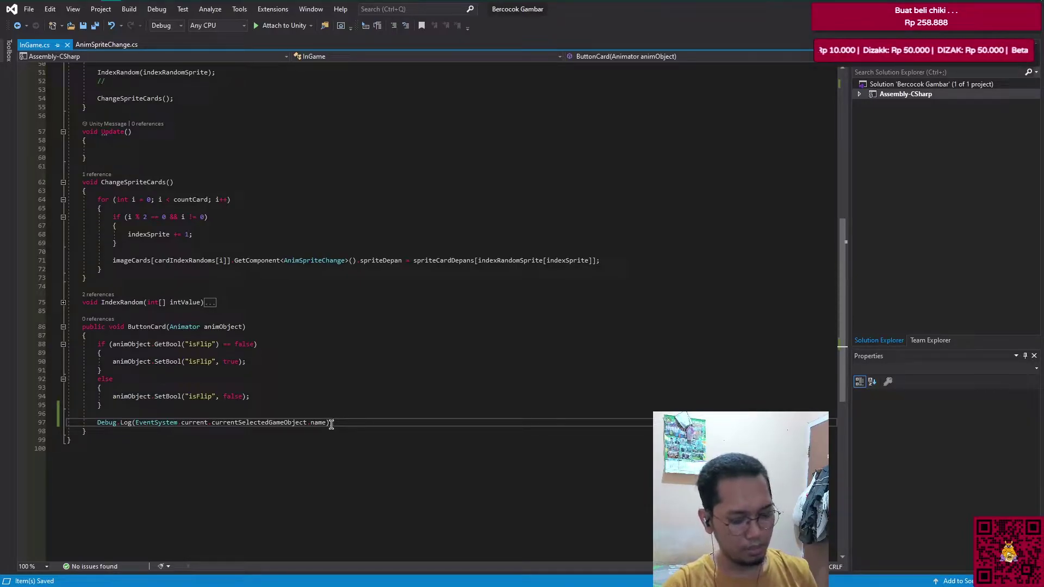
key(Return)
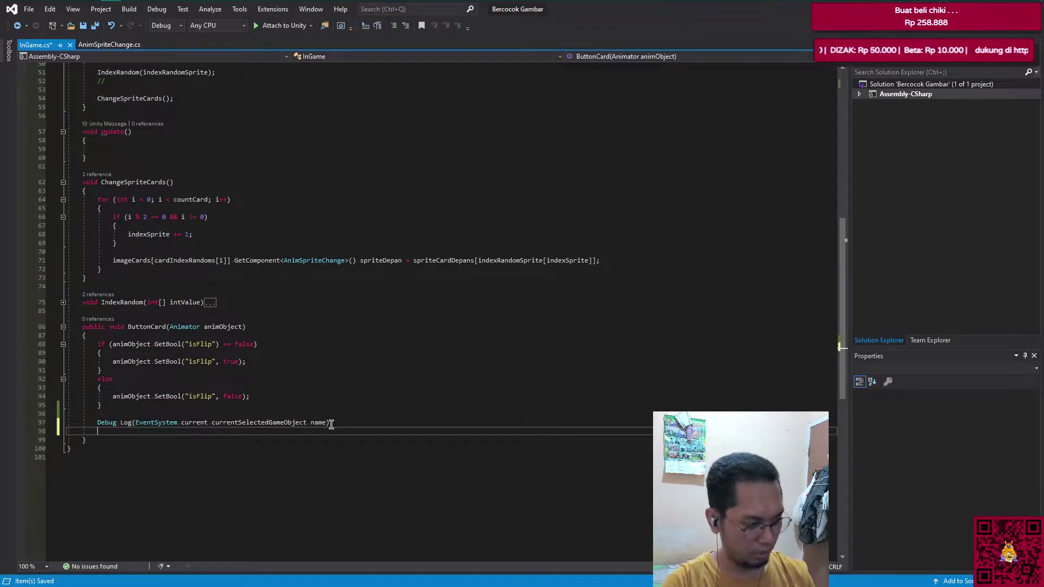
Step: Declare GameObject buttonCurrentSelected = EventSystem.current.currentSelectedGameObject.gameObject; and start another line
key(Return)
text(Gam)
key(Tab)
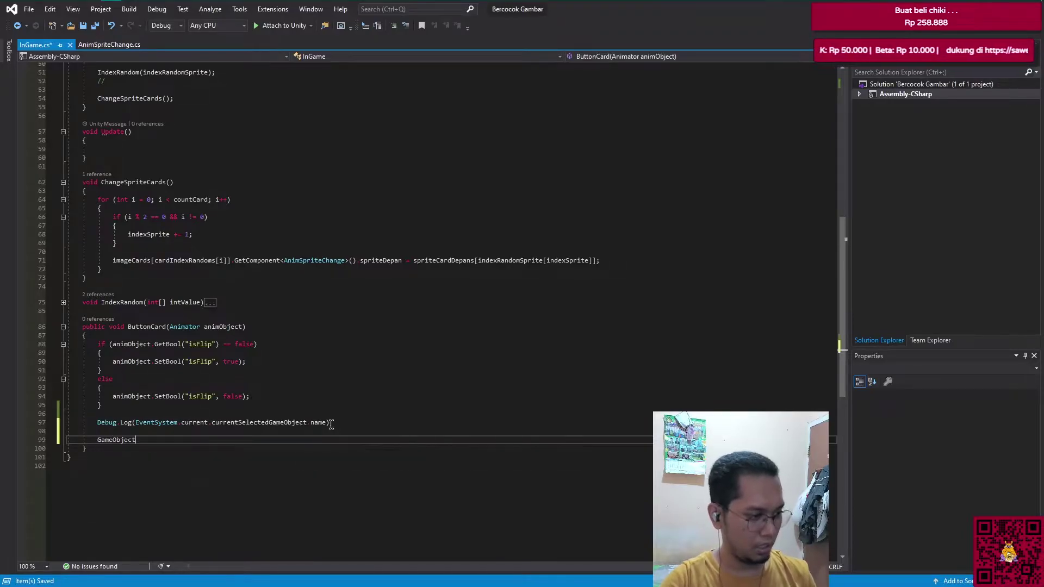
text(bnuttonCurrent)
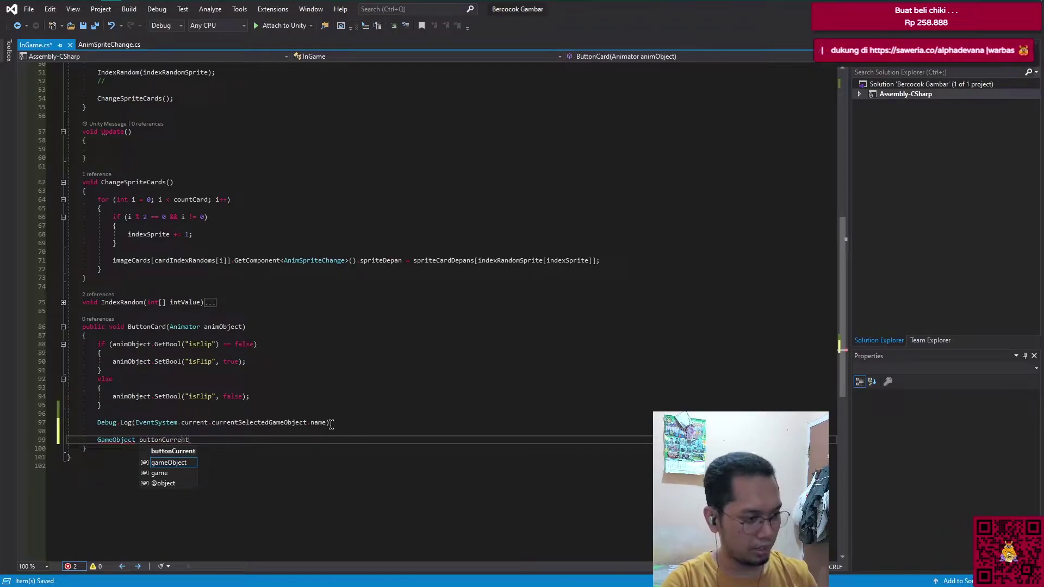
text(Selected)
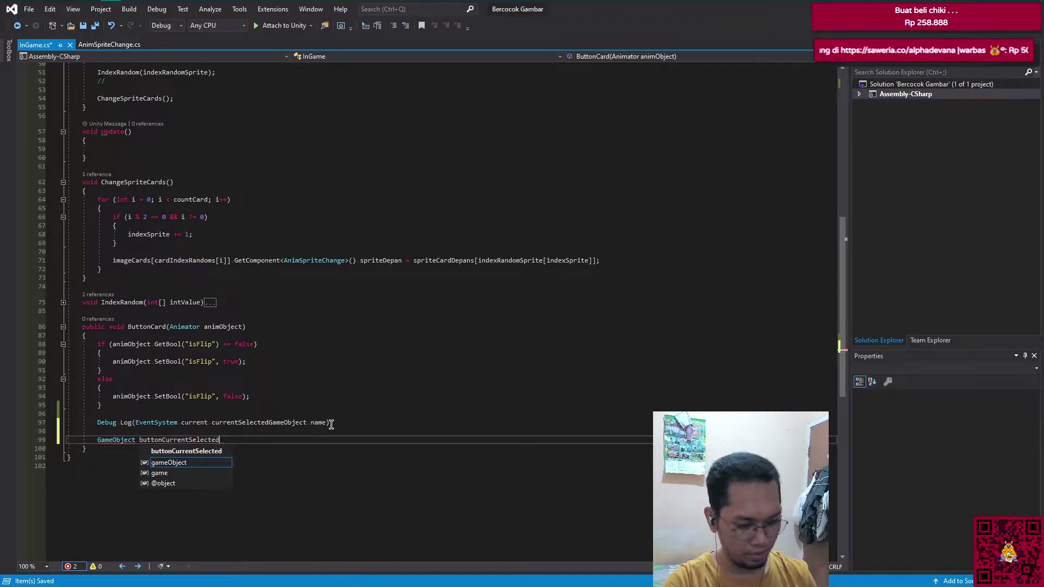
text( =)
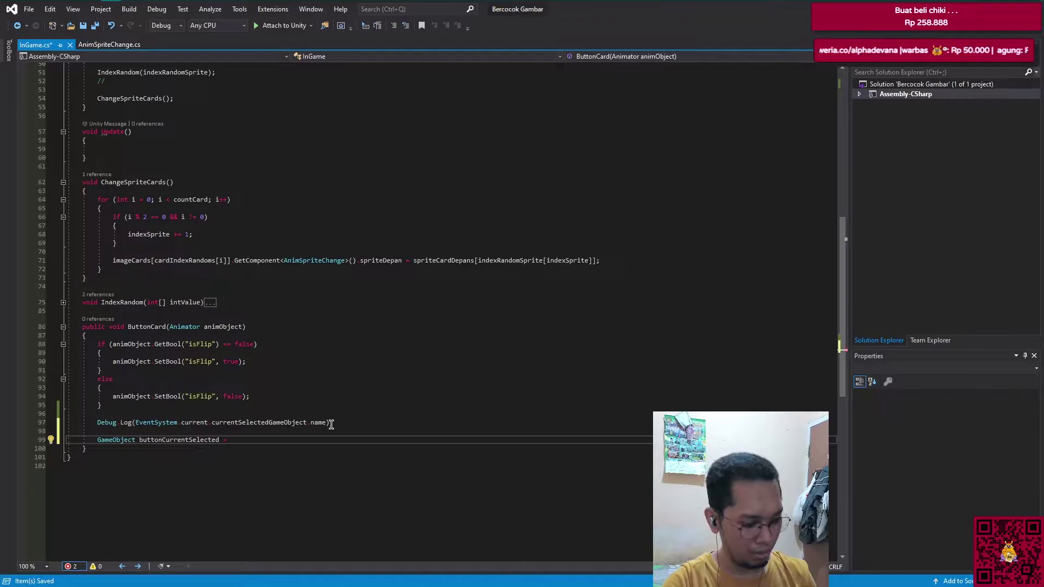
text( EventSystem)
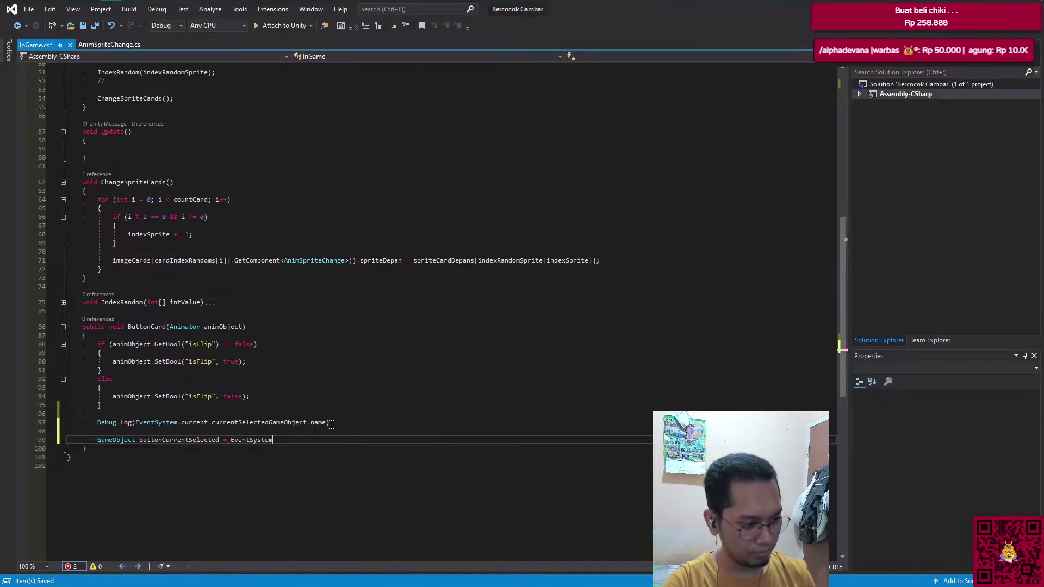
text(.cur)
key(Tab)
text(.cu)
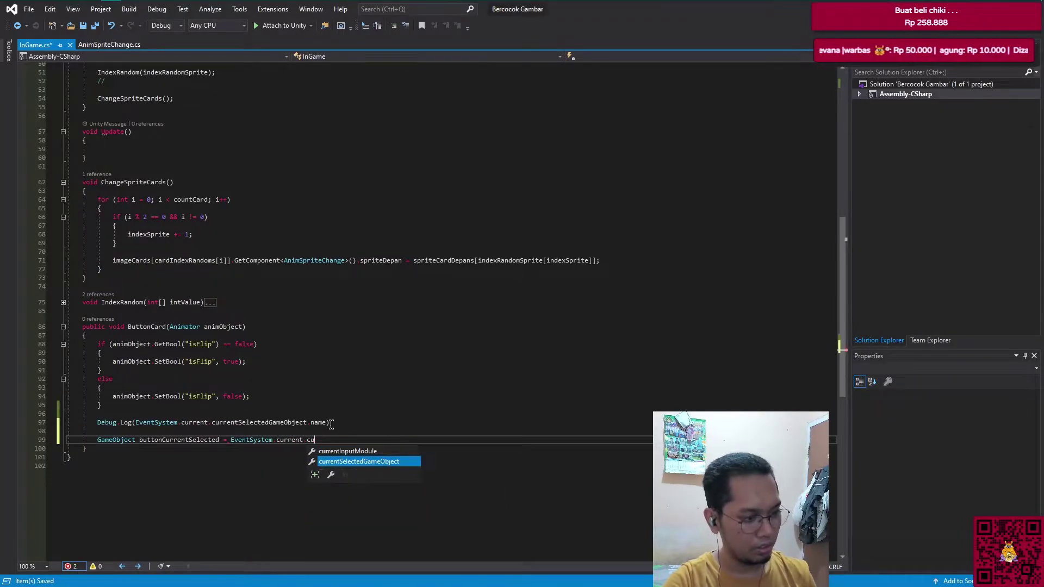
key(Tab)
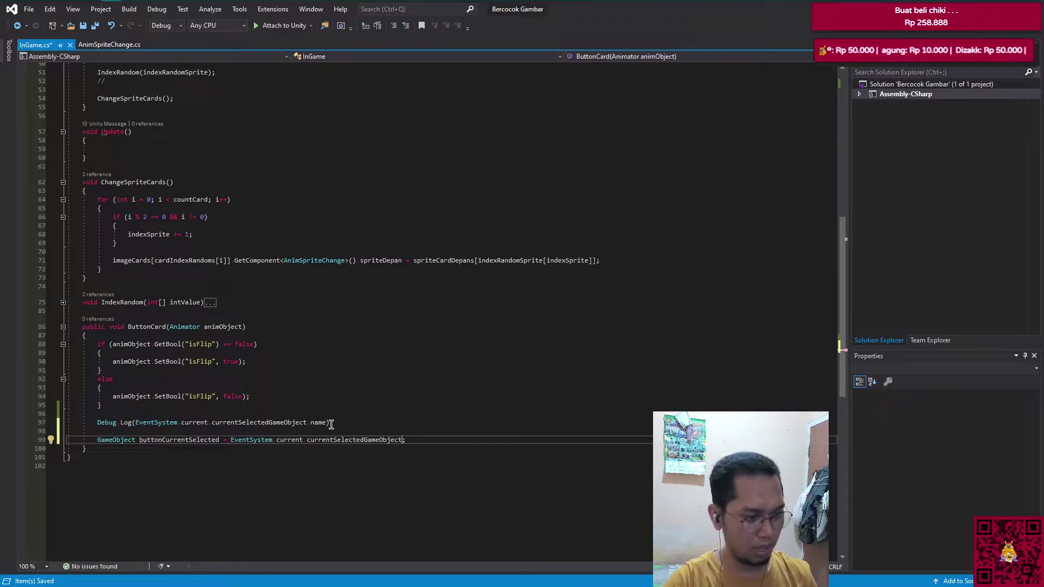
text(.)
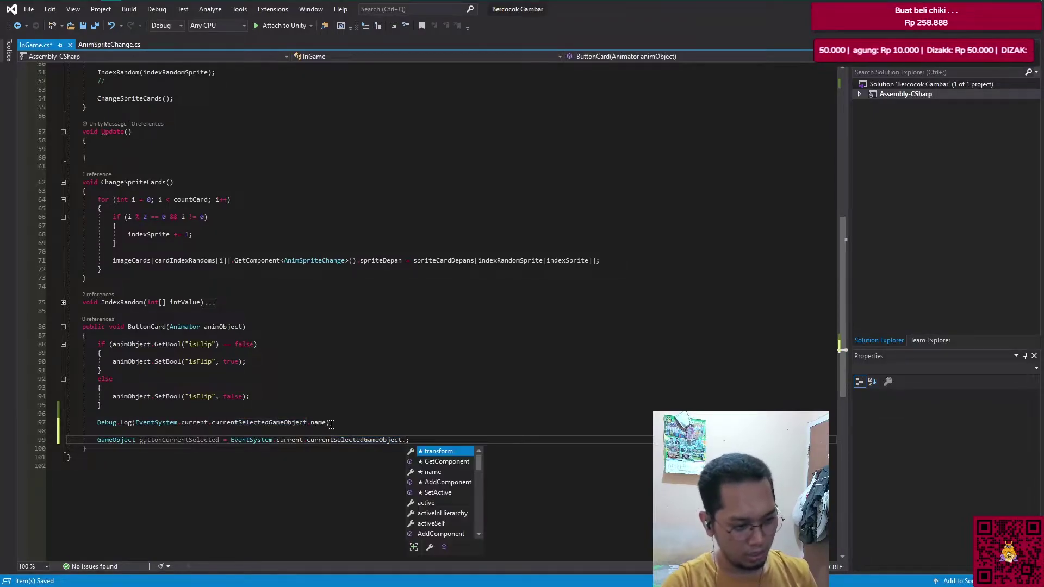
text(game)
key(Tab)
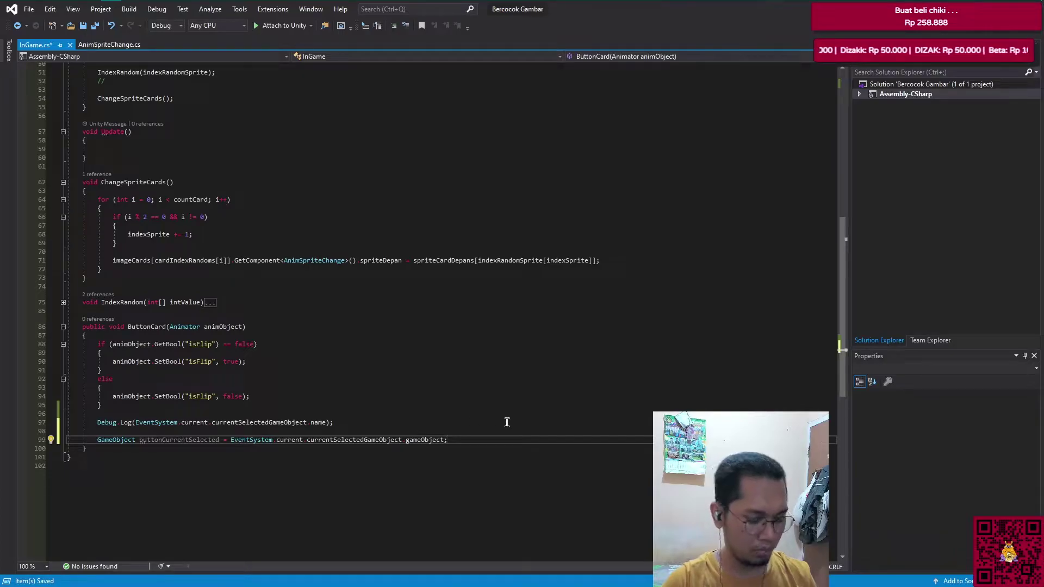
key(Return)
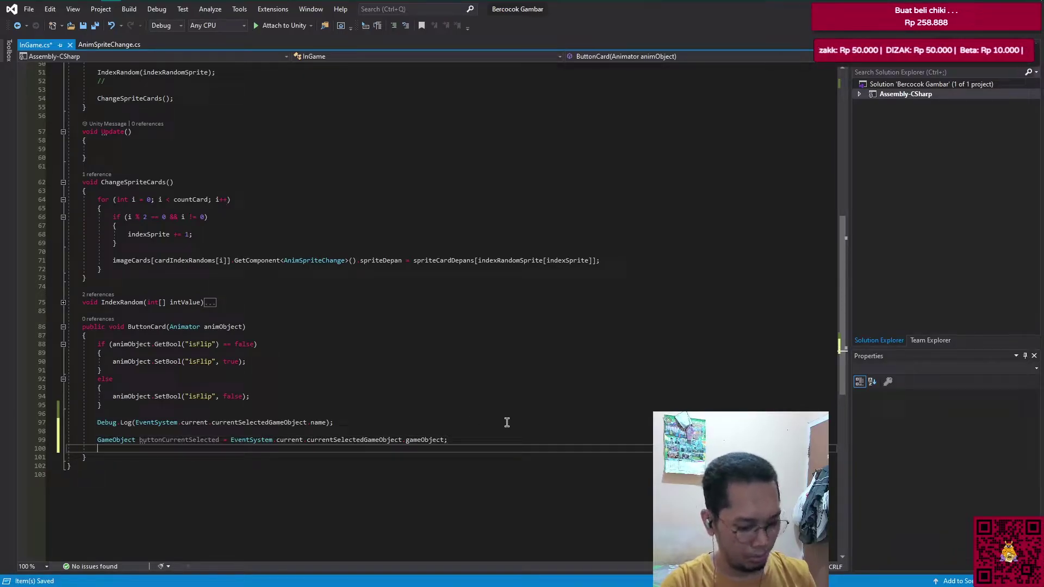
Step: Write buttonCurrentSelected.GetComponent<Button>().enabled = false; on line 101 and save InGame.cs
key(Return)
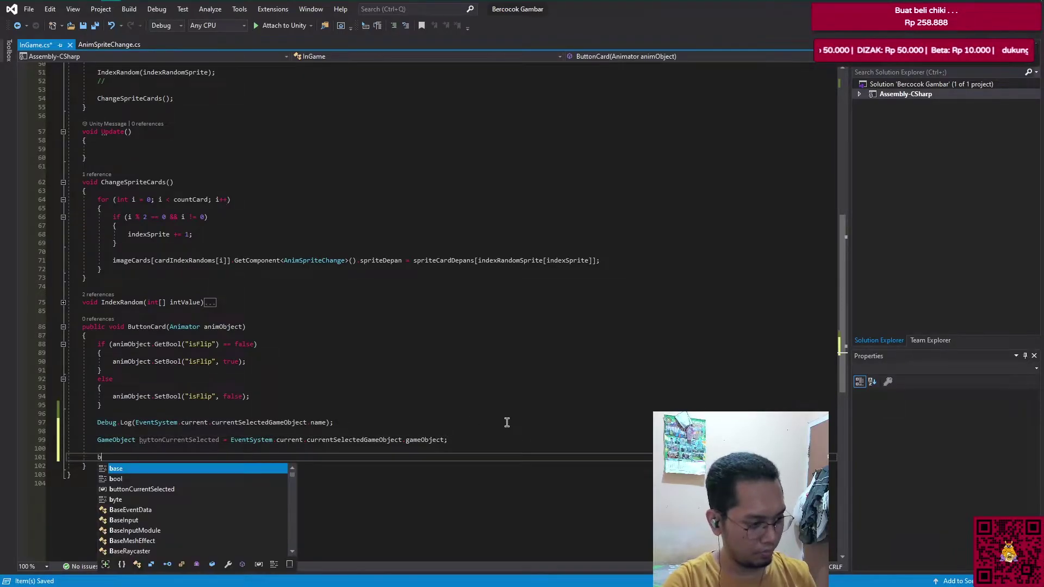
text(butt)
key(Tab)
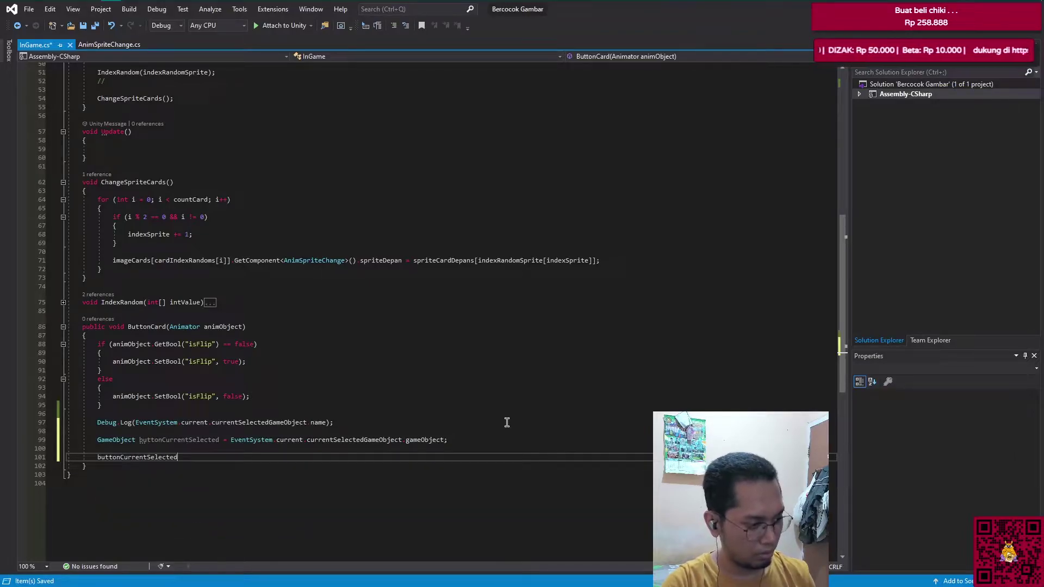
text(.)
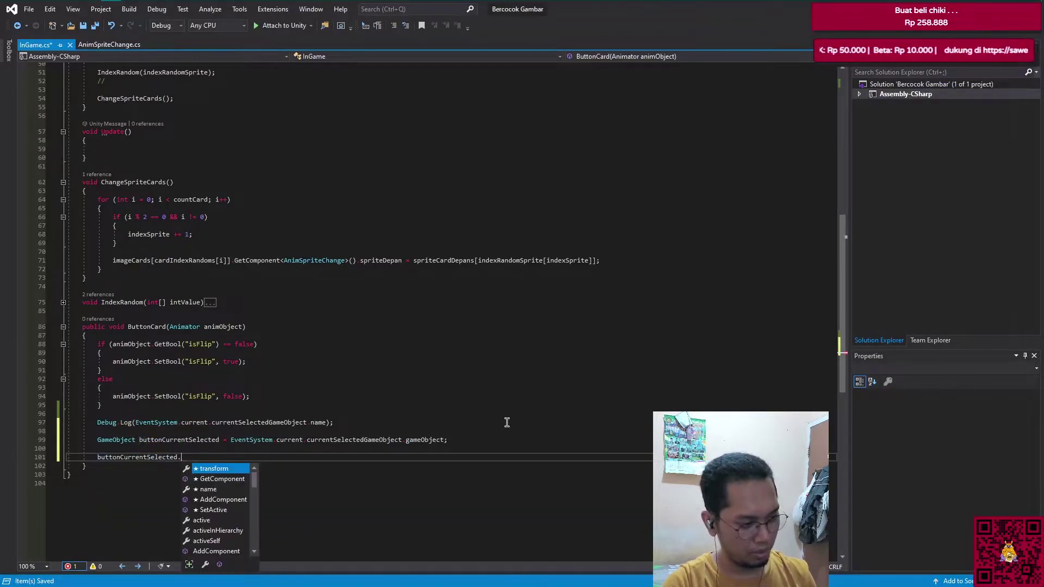
text(get)
key(Down)
key(Down)
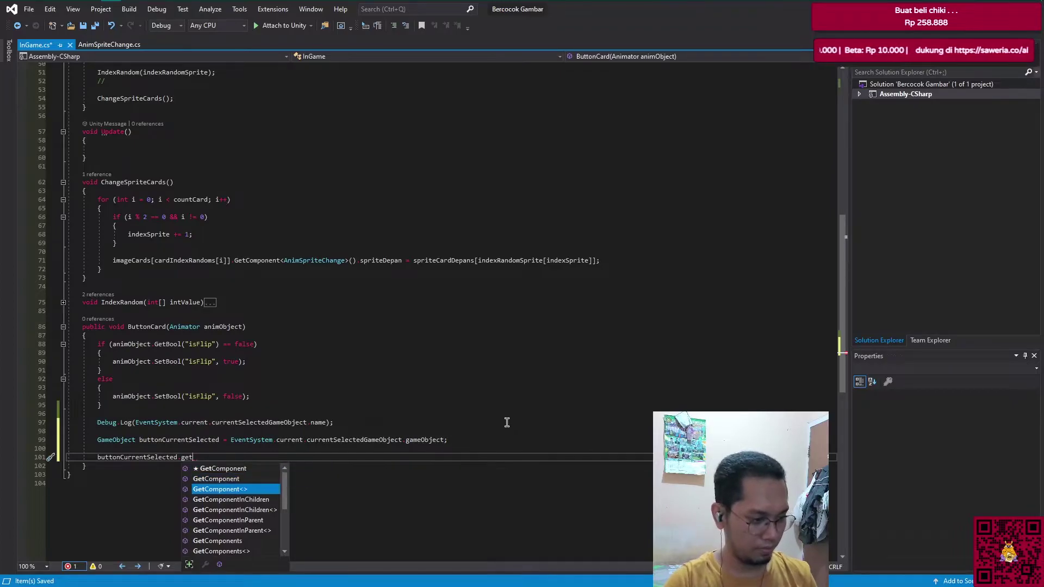
key(Tab)
key(Up)
key(Up)
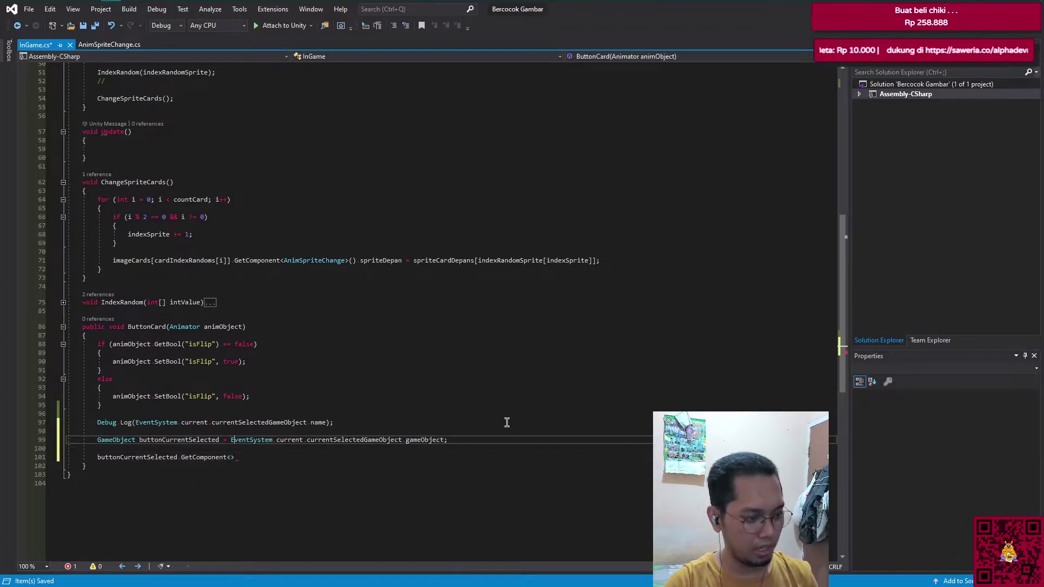
key(Down)
key(Down)
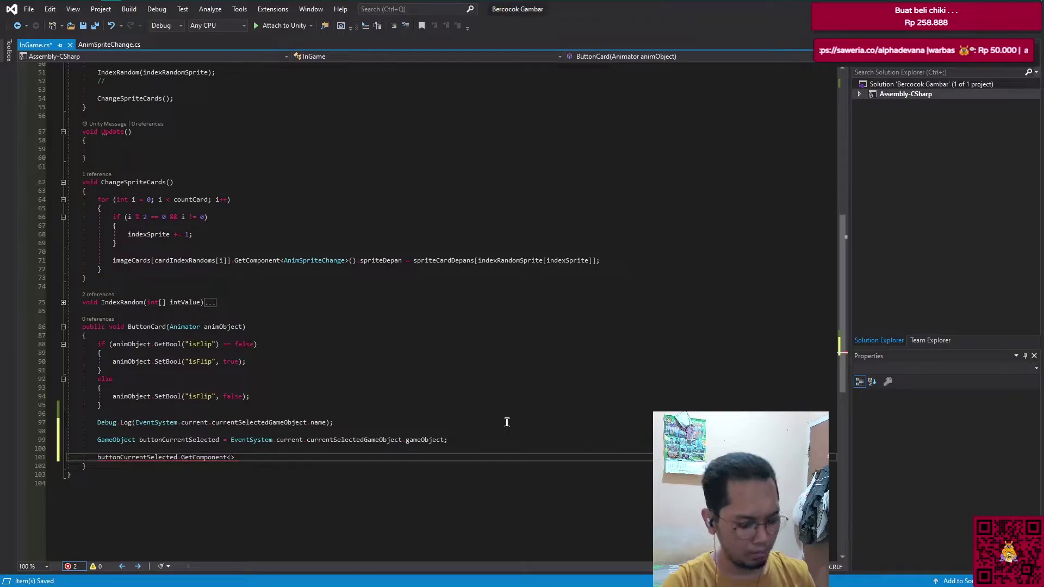
text(Button>)
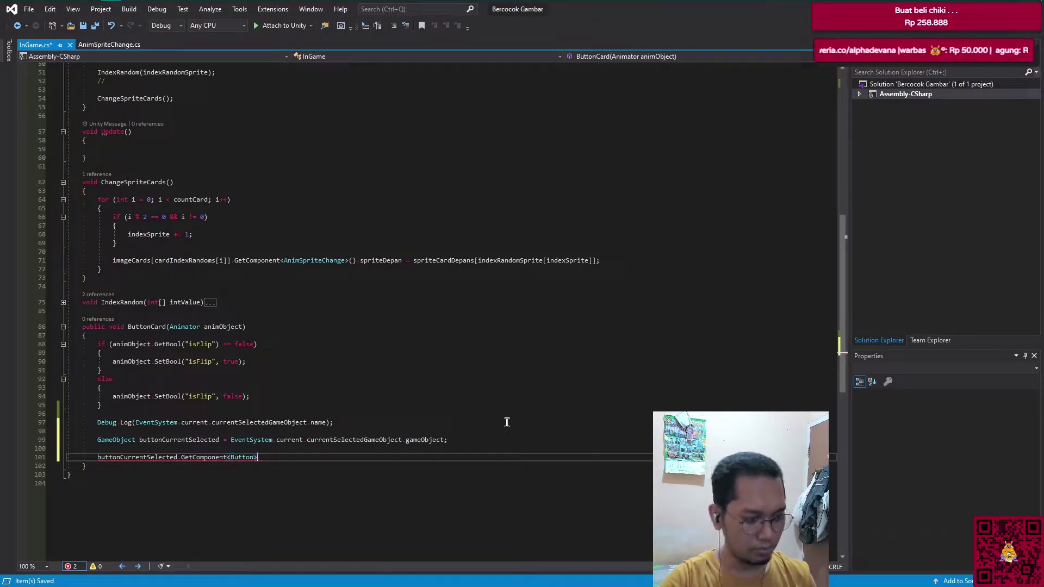
text(())
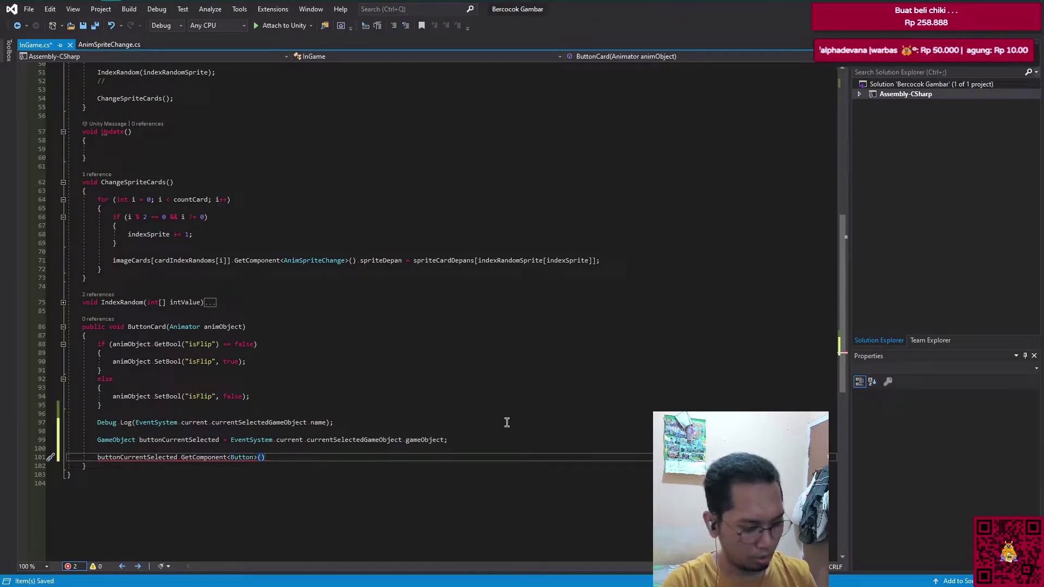
text(.)
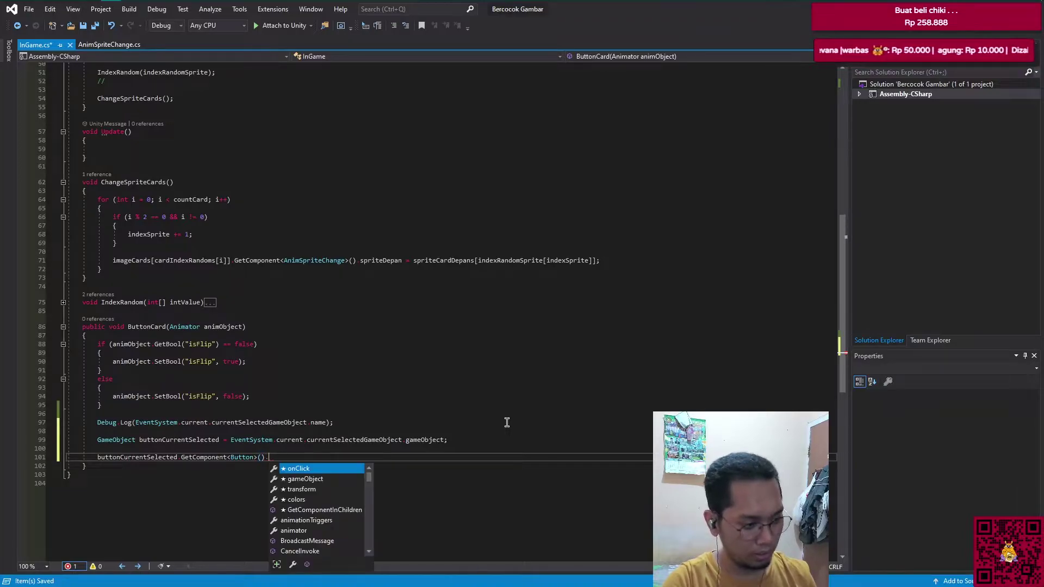
text(enabled)
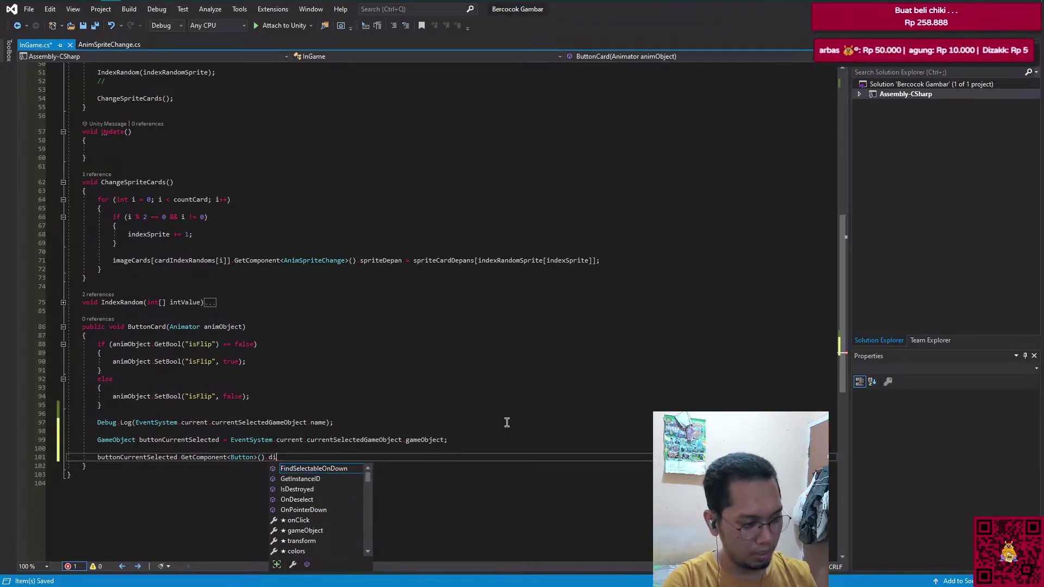
text( =)
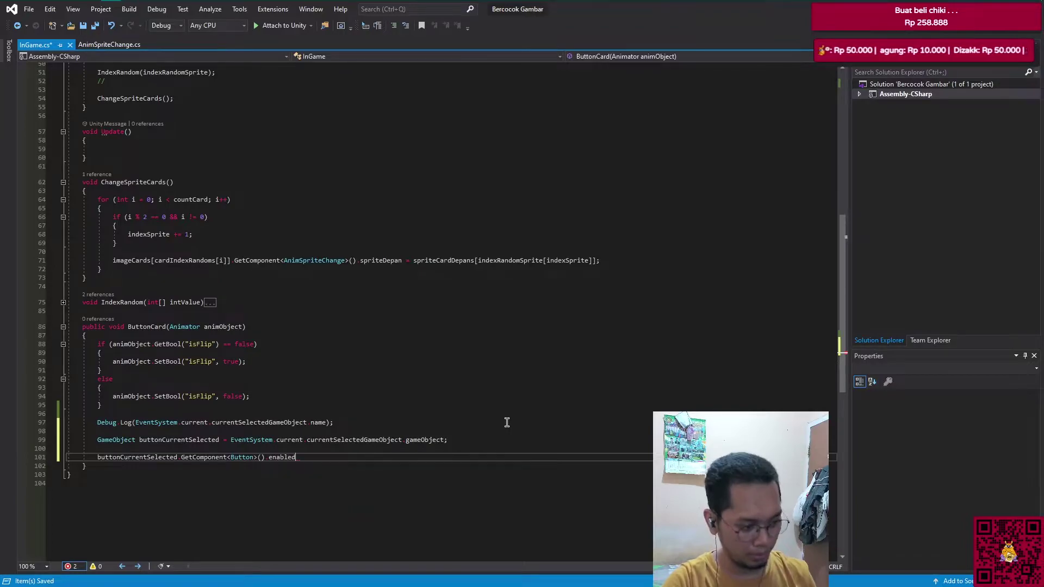
text( false;)
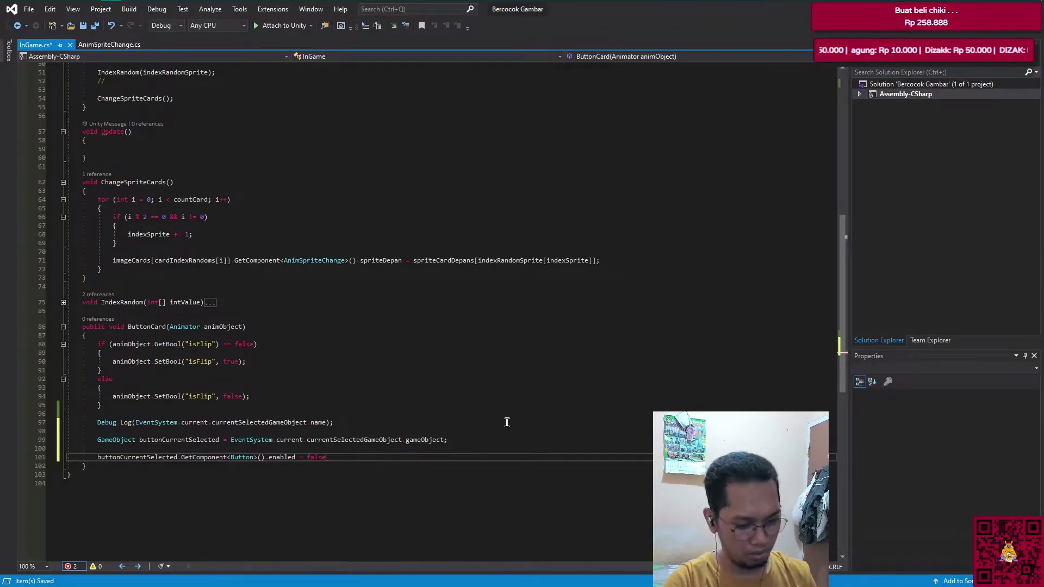
key(ctrl+s)
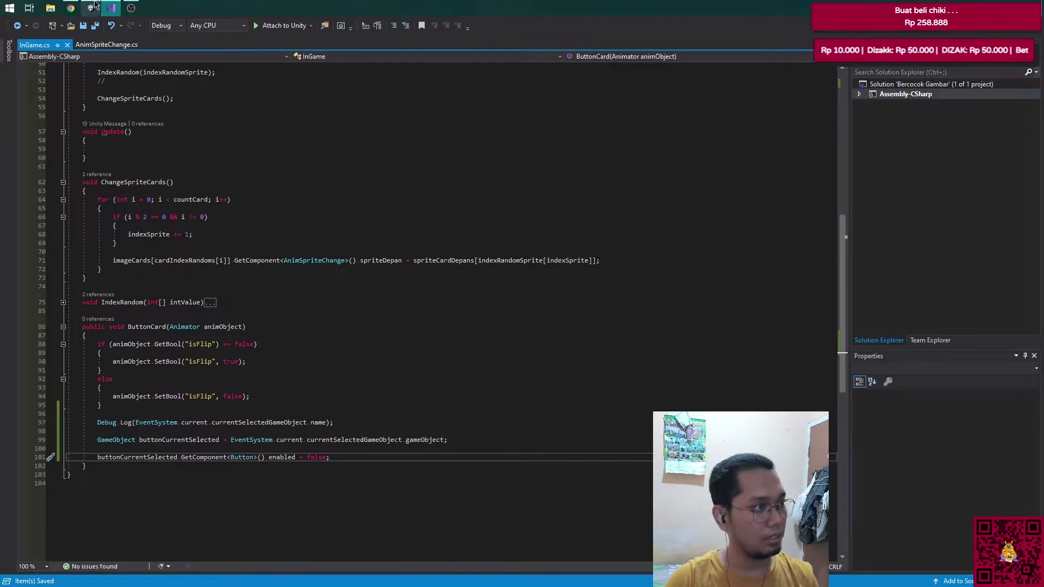
Step: Run the game in Unity and flip all four cards: top-left, top-right, bottom-left, bottom-right
click(94, 5)
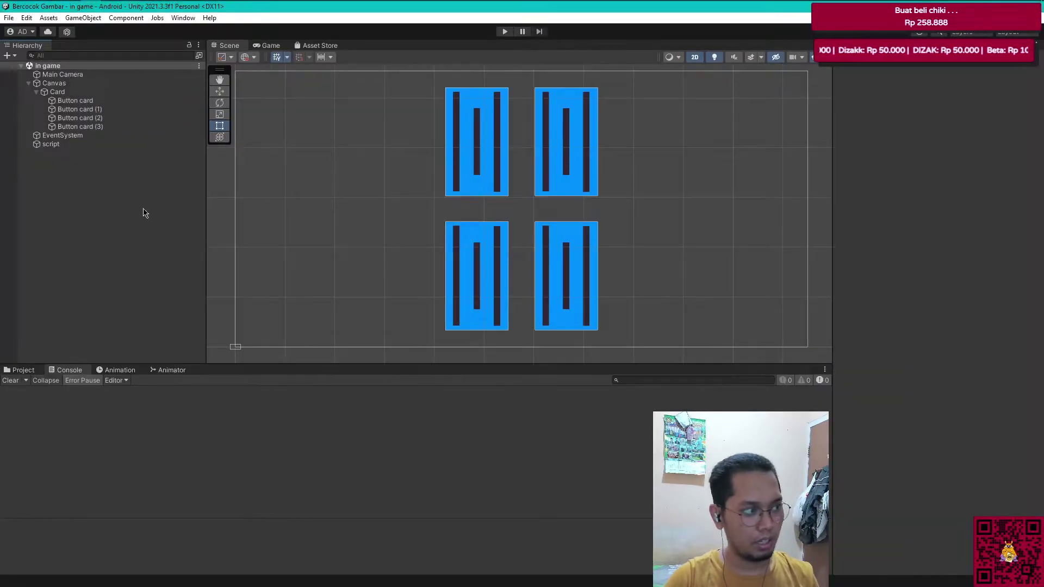
click(505, 31)
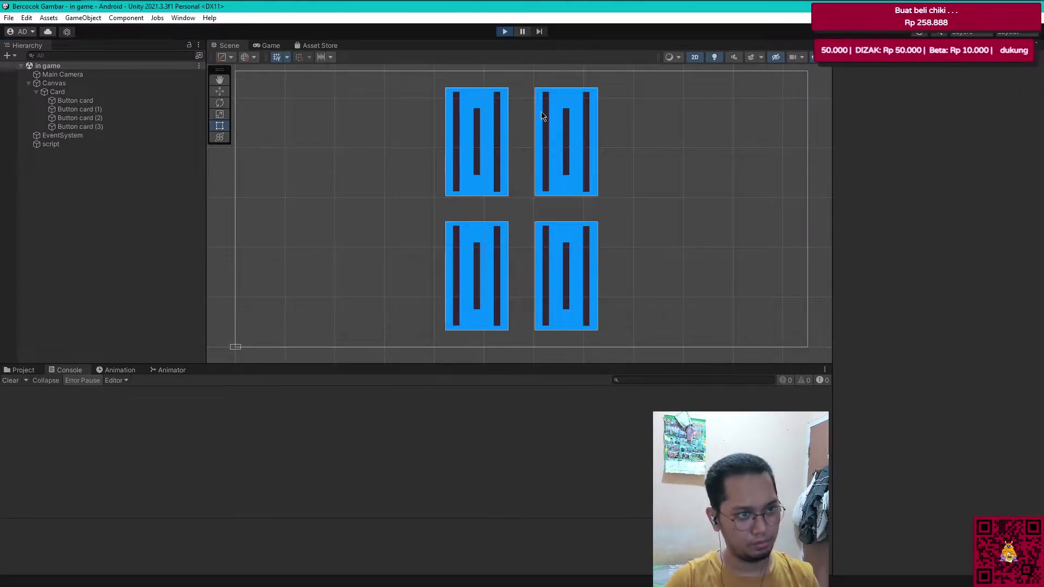
click(479, 146)
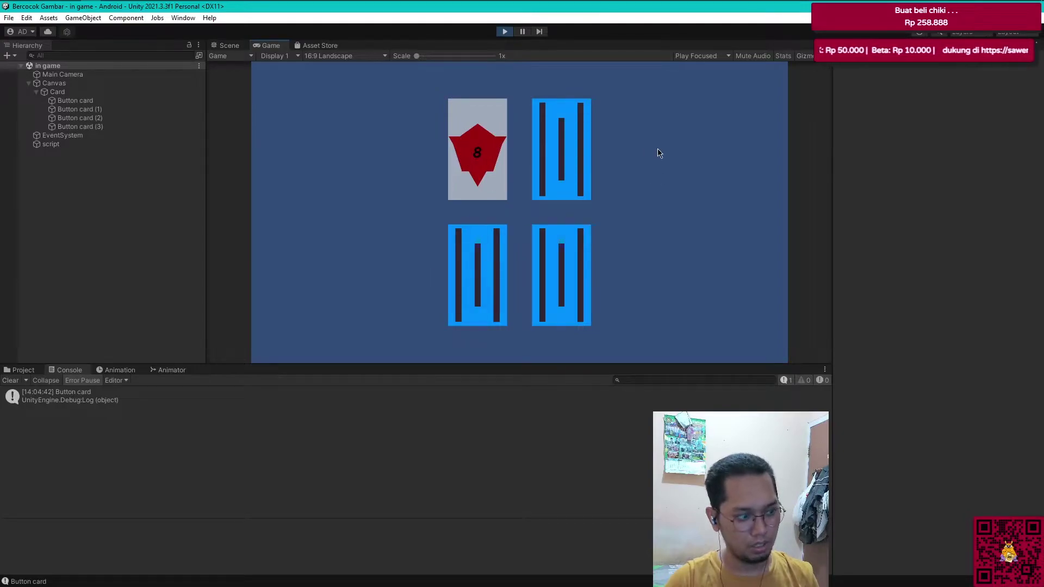
click(565, 162)
click(478, 275)
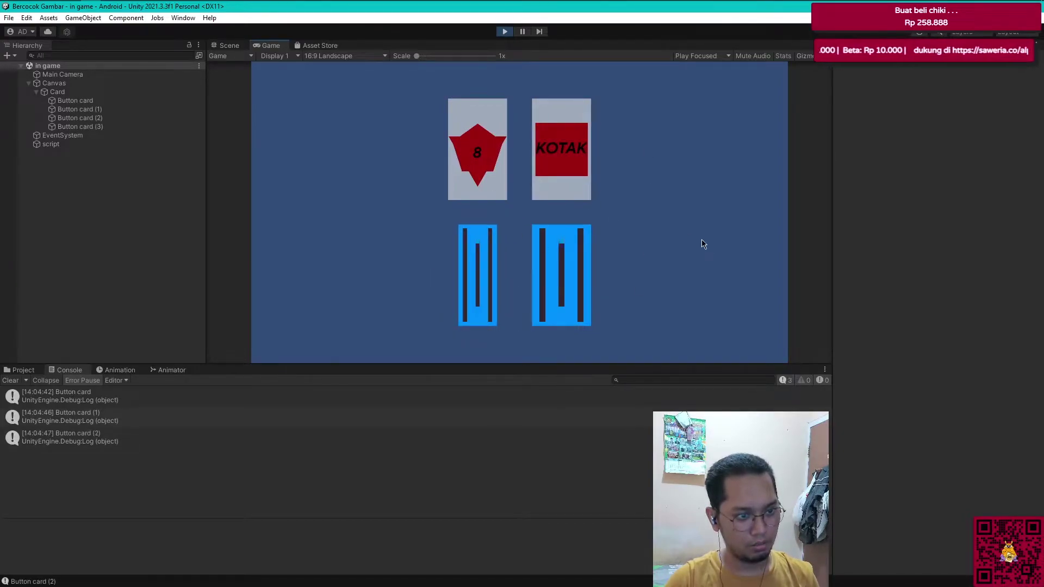
click(549, 263)
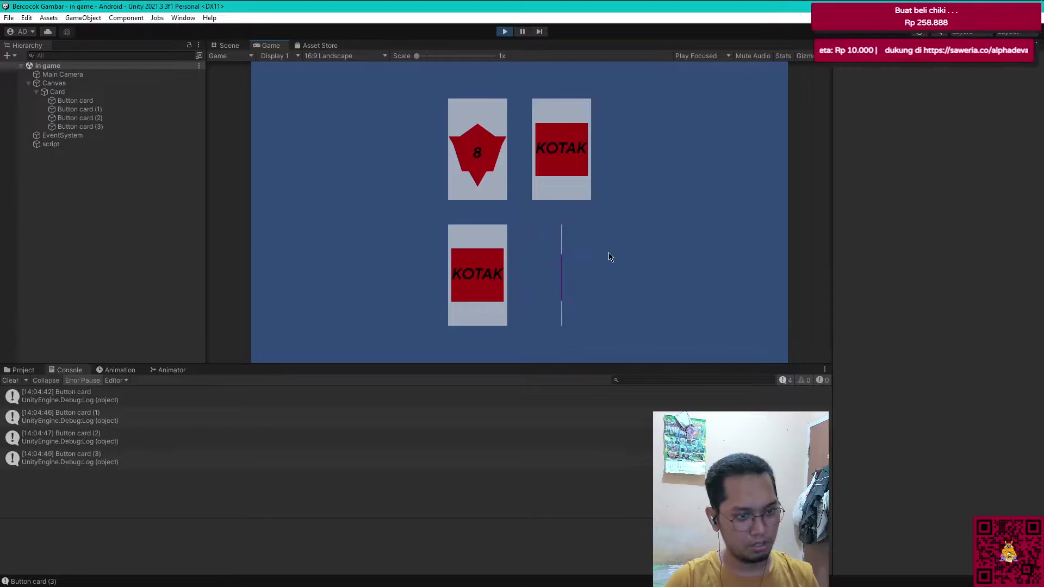
Step: Stop play mode and return to the InGame.cs script in Visual Studio
click(505, 32)
click(9, 381)
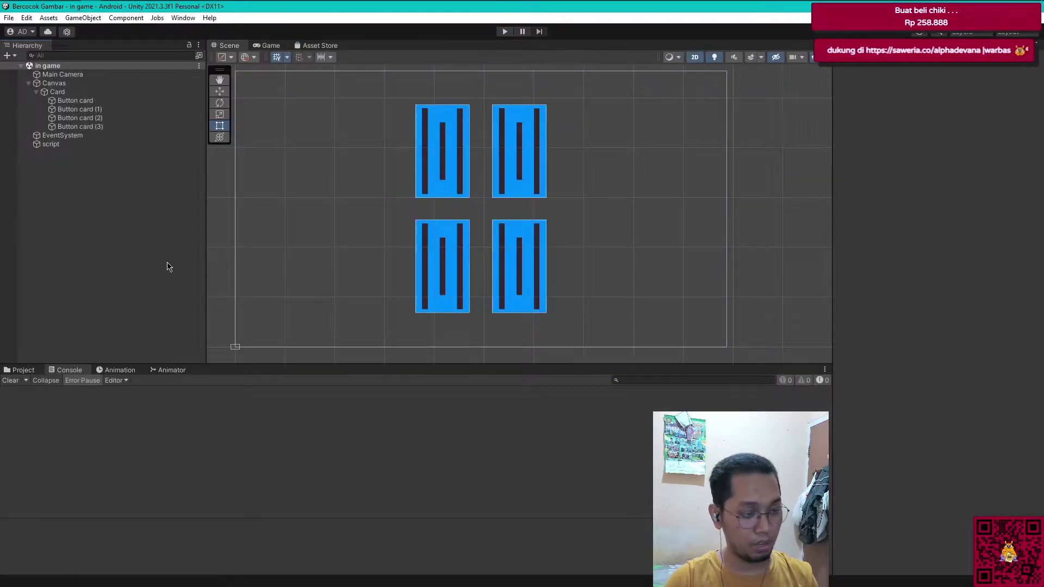
key(alt+Tab)
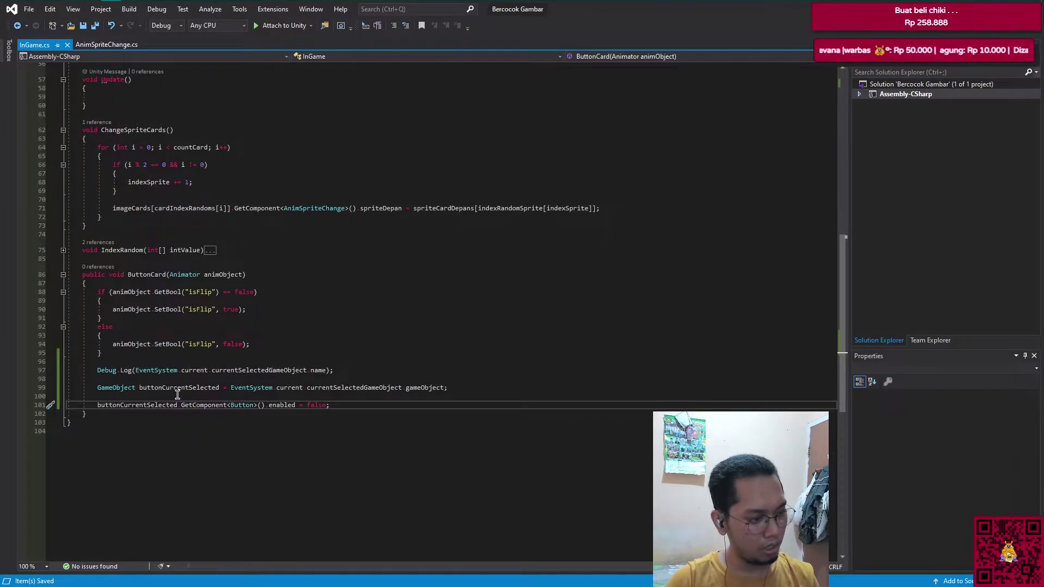
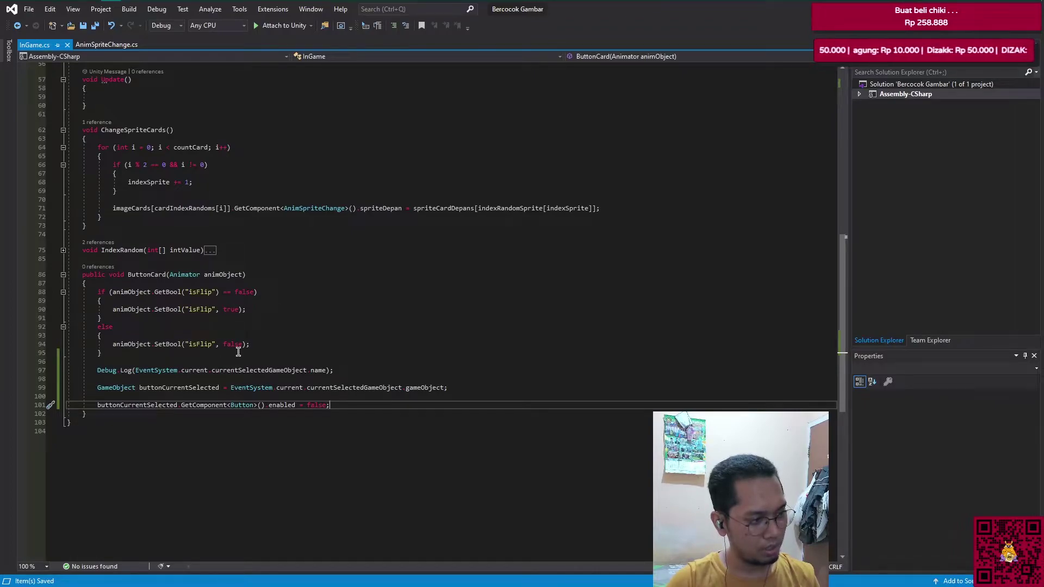
Step: Move the three button-handling lines from after the if/else to just after SetBool("isFlip", true)
drag(334, 413, 98, 379)
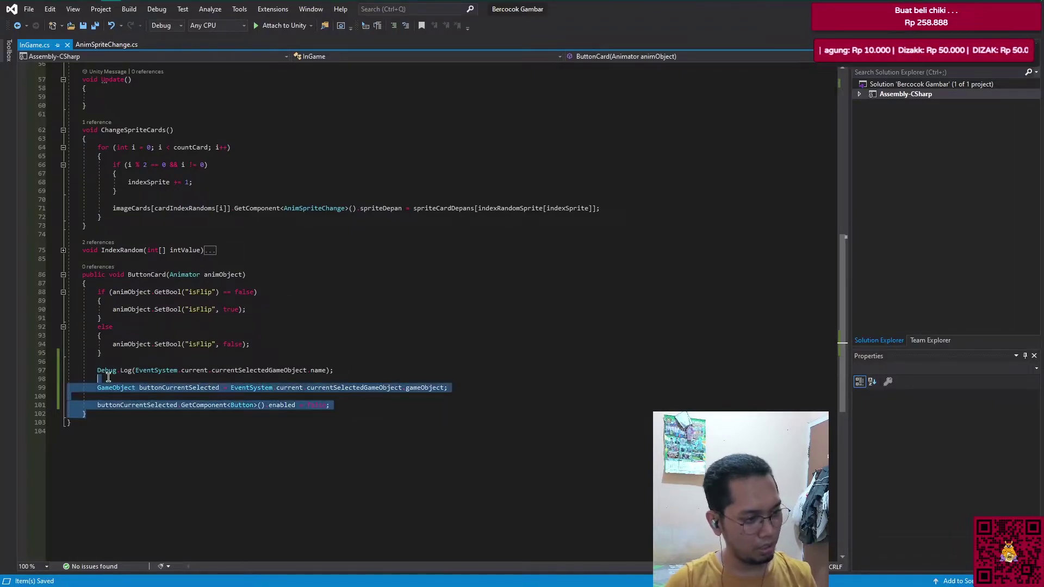
drag(343, 406, 92, 370)
key(ctrl+c)
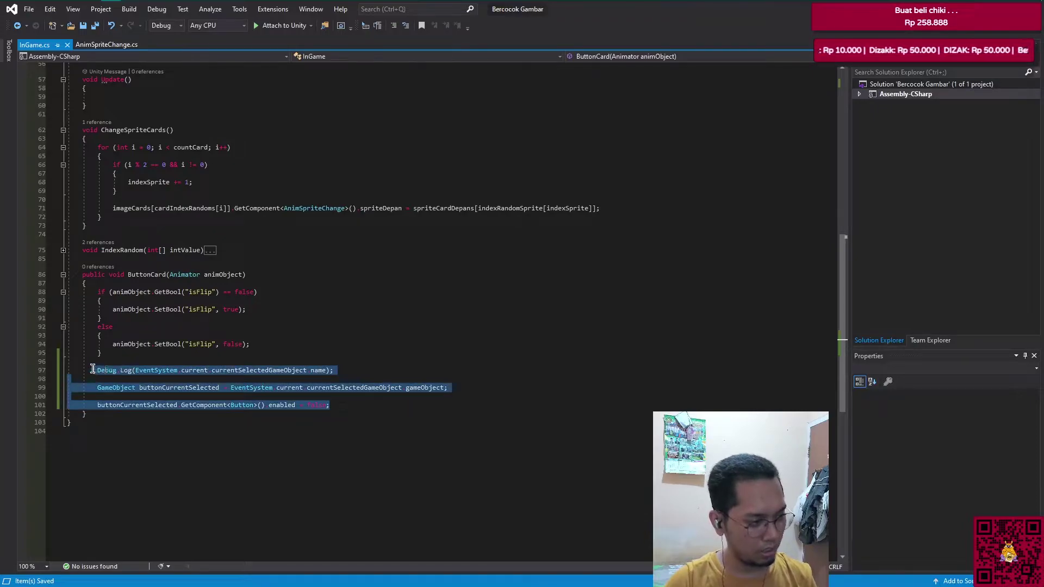
key(Delete)
click(269, 311)
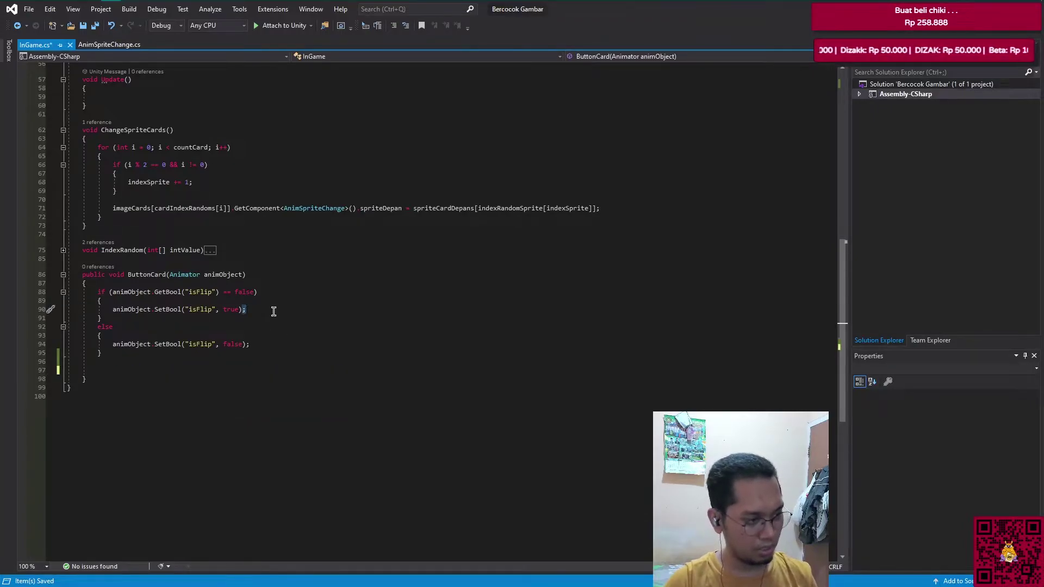
click(273, 311)
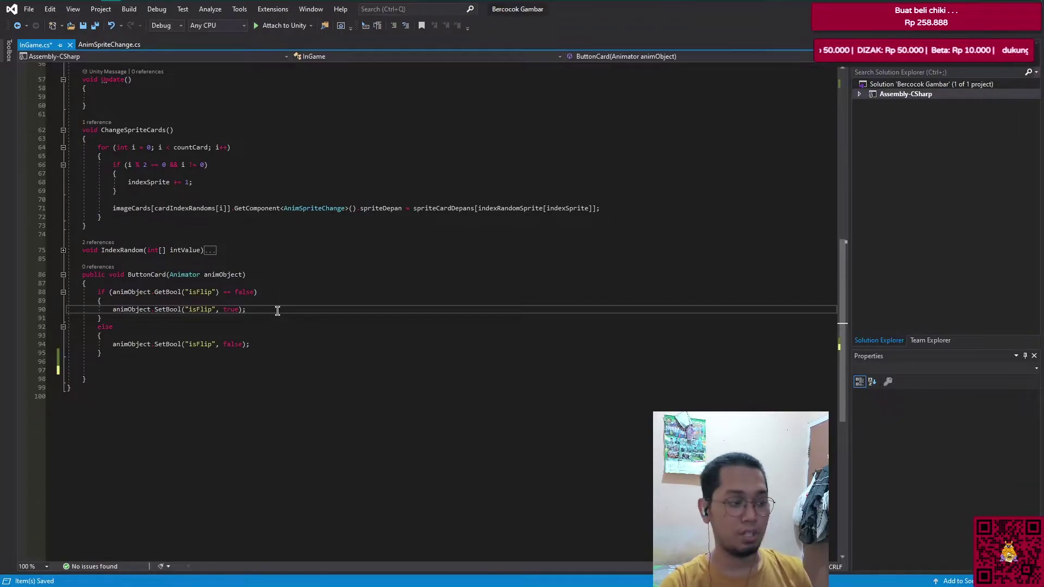
key(Return)
key(Return)
key(ctrl+v)
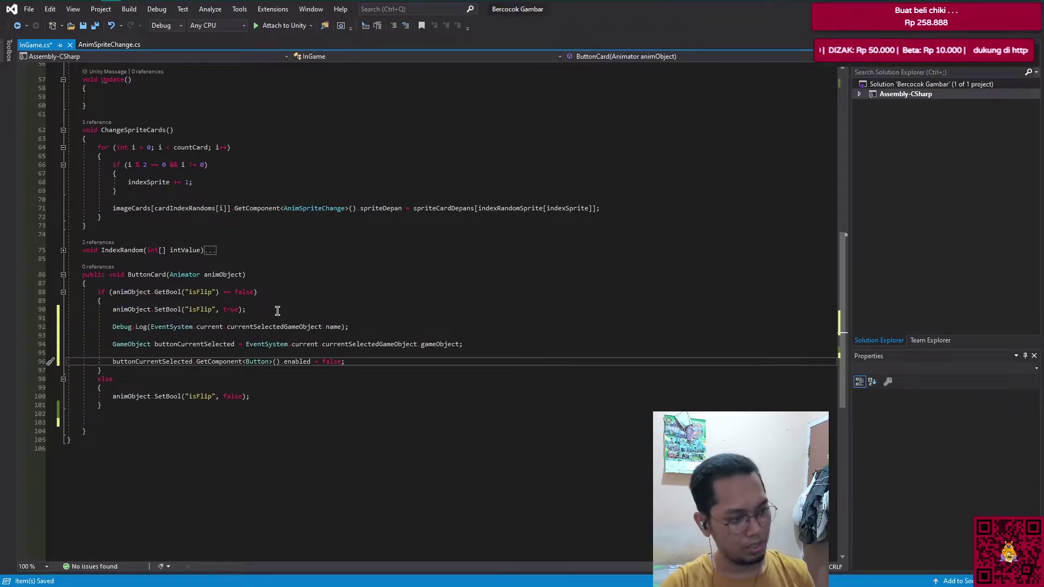
Step: Delete the Debug.Log line and leftover blank lines, then save InGame.cs
key(Up)
key(Up)
key(Up)
key(Up)
key(ctrl+x)
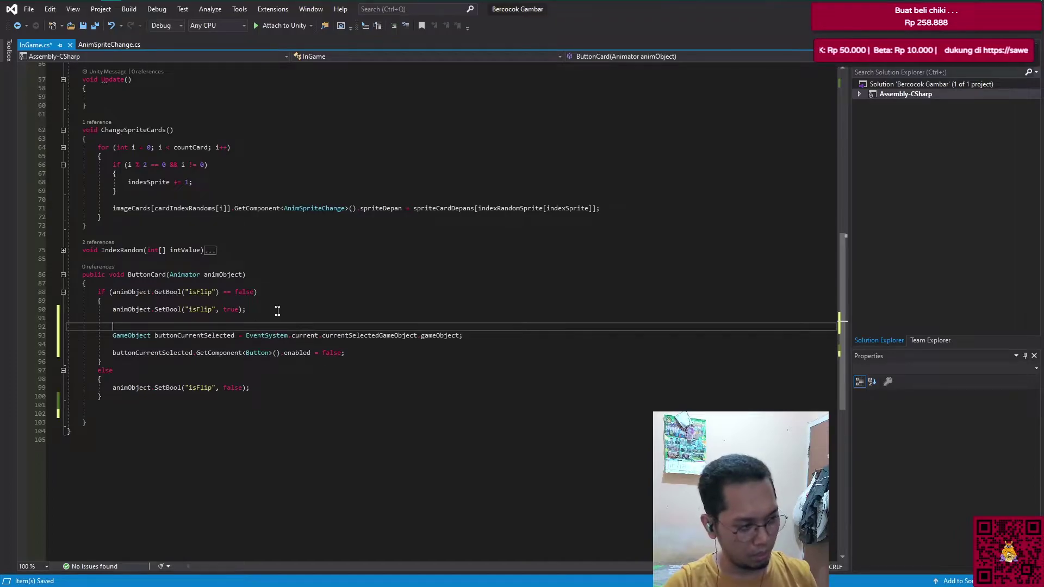
key(ctrl+x)
key(ctrl+s)
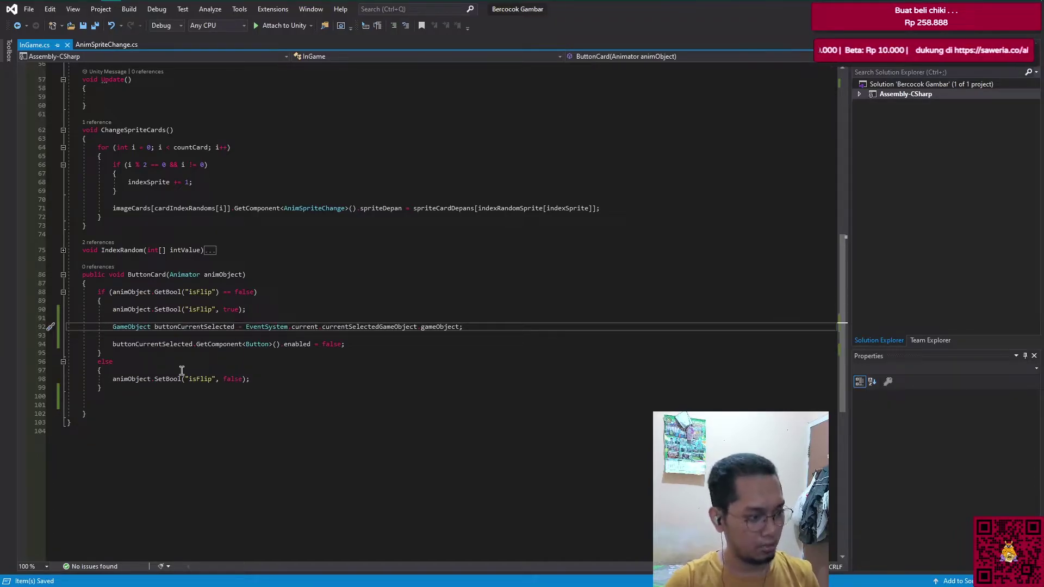
click(142, 401)
key(Delete)
key(Delete)
key(ctrl+s)
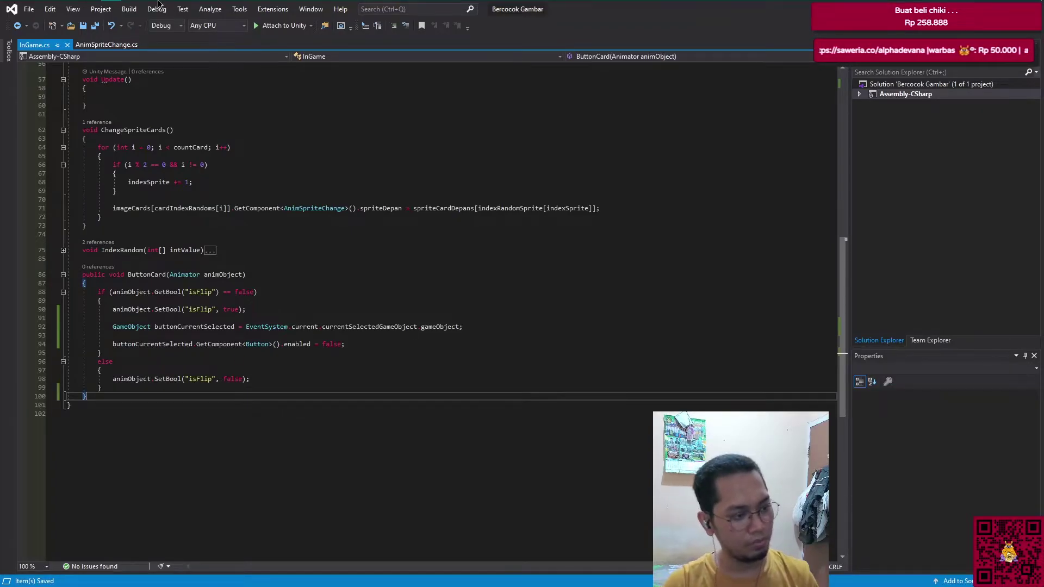
mouse_move(92, 8)
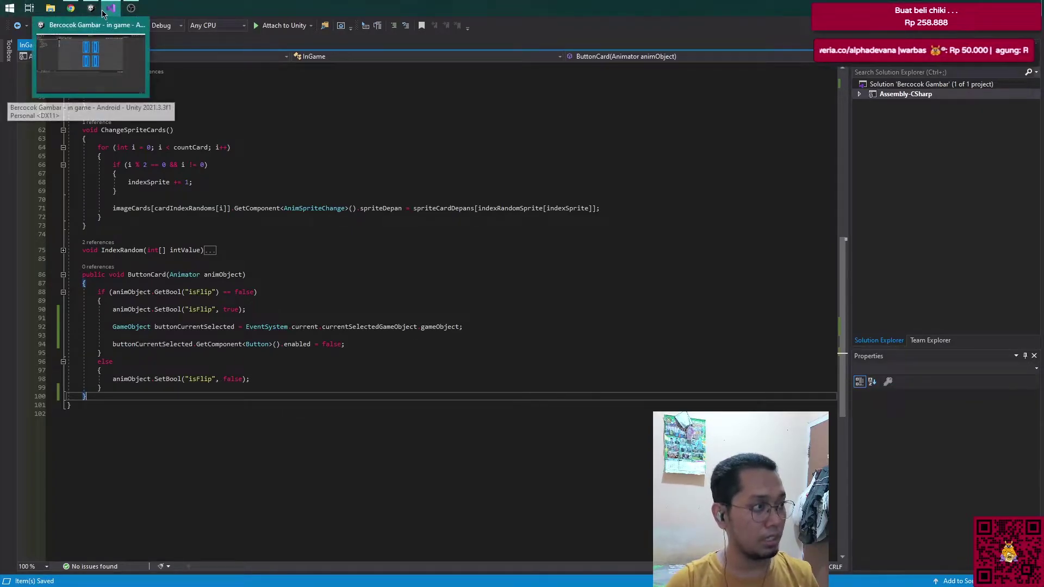
click(91, 8)
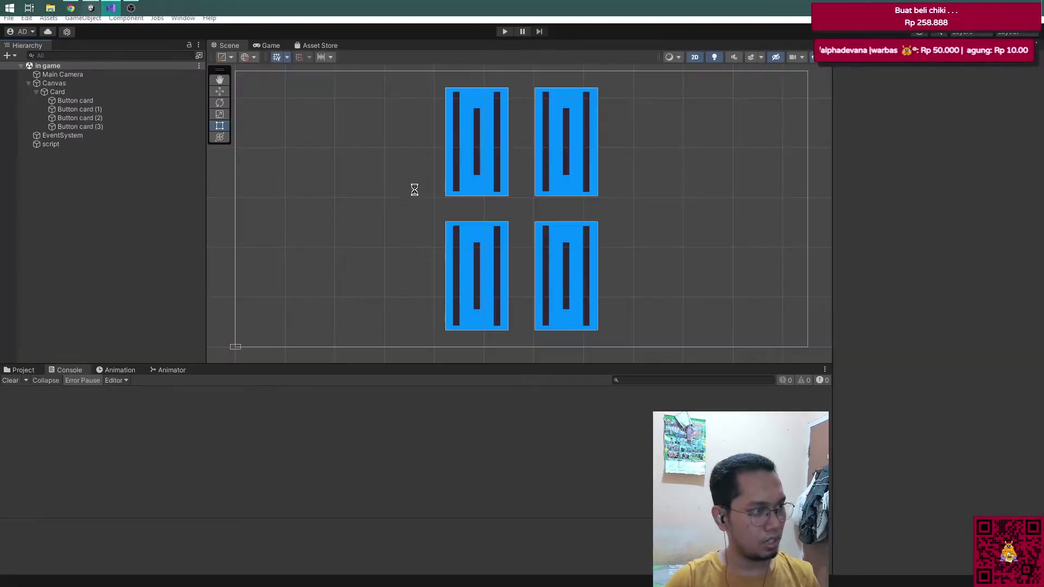
click(100, 144)
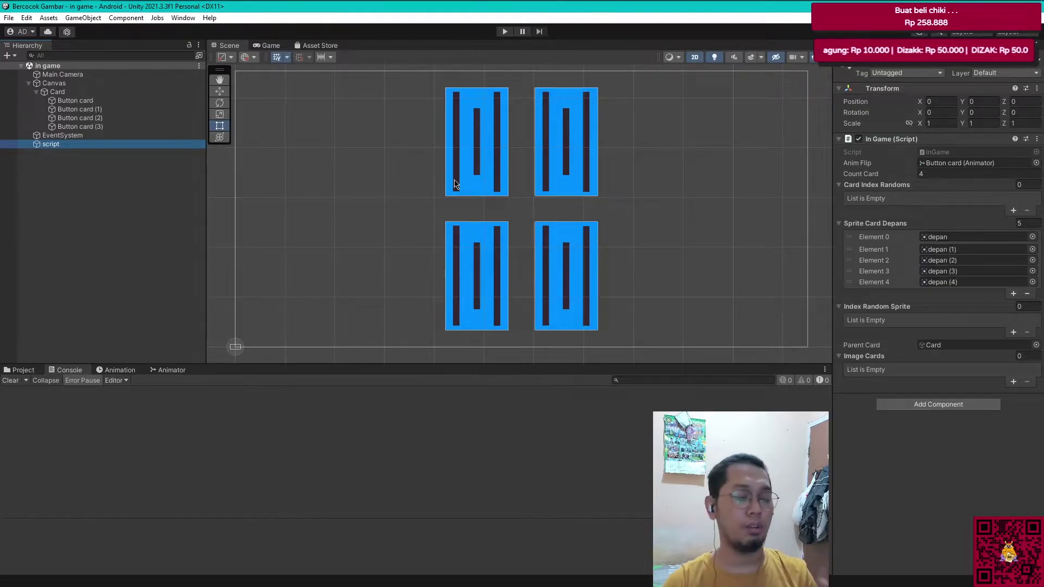
Step: Add a '//check match card' comment and 'public Sprite recentSpriteCard;' below the imageCards field
key(alt+Tab)
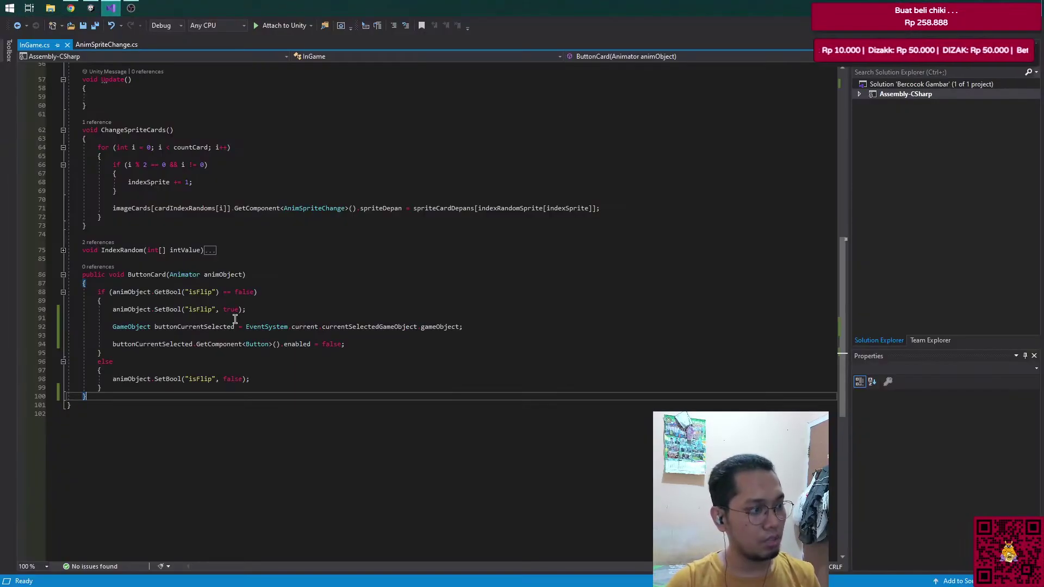
scroll(245, 353, up, 4)
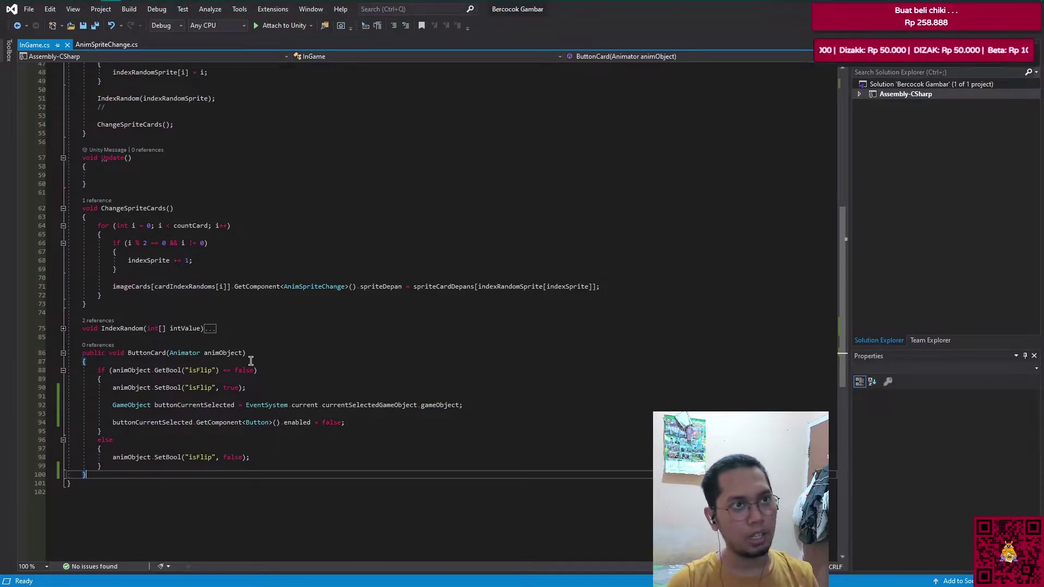
scroll(250, 361, up, 5)
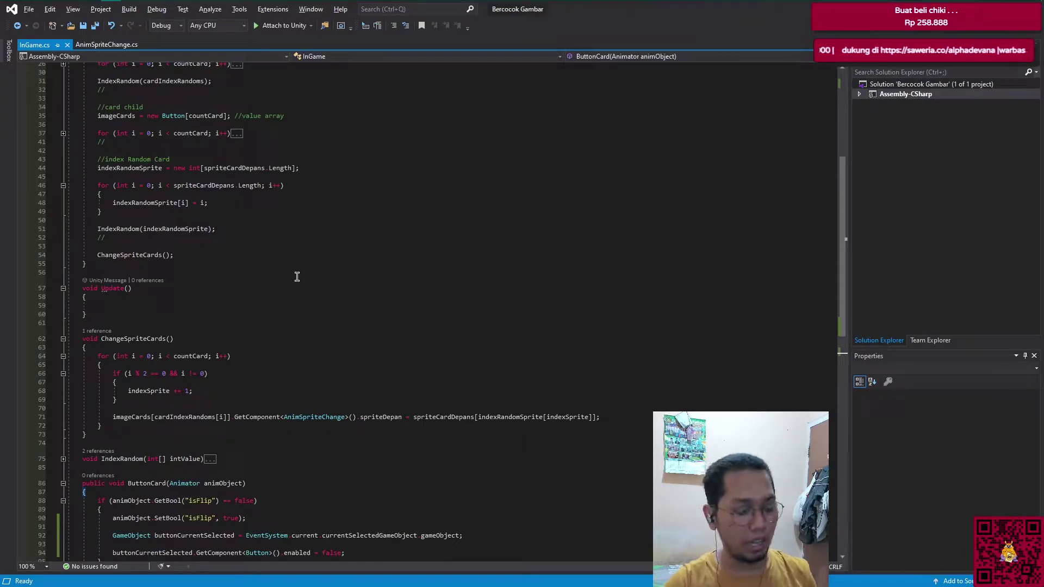
scroll(210, 324, up, 3)
scroll(210, 324, up, 3)
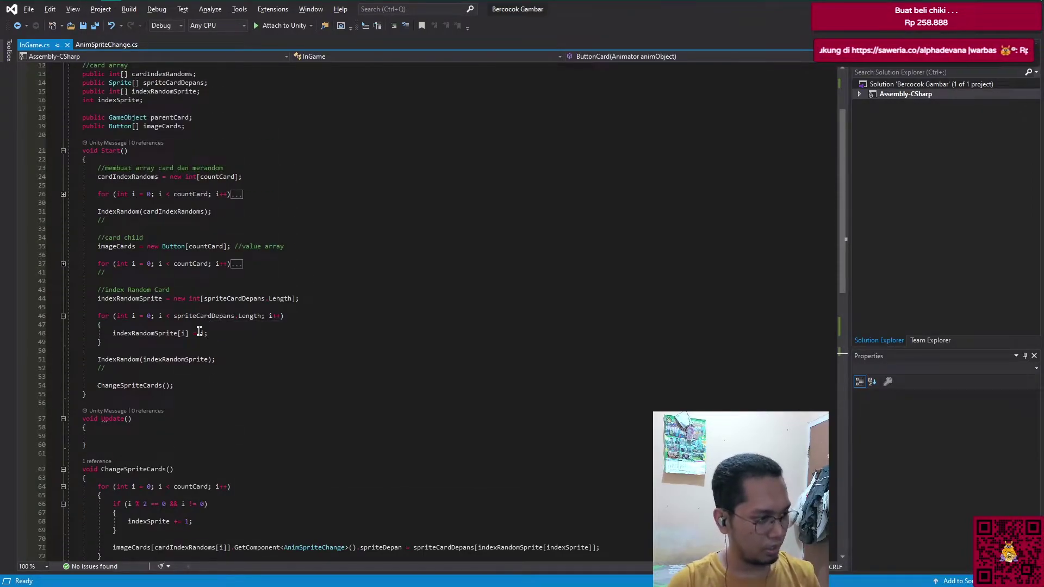
scroll(201, 322, up, 3)
click(212, 231)
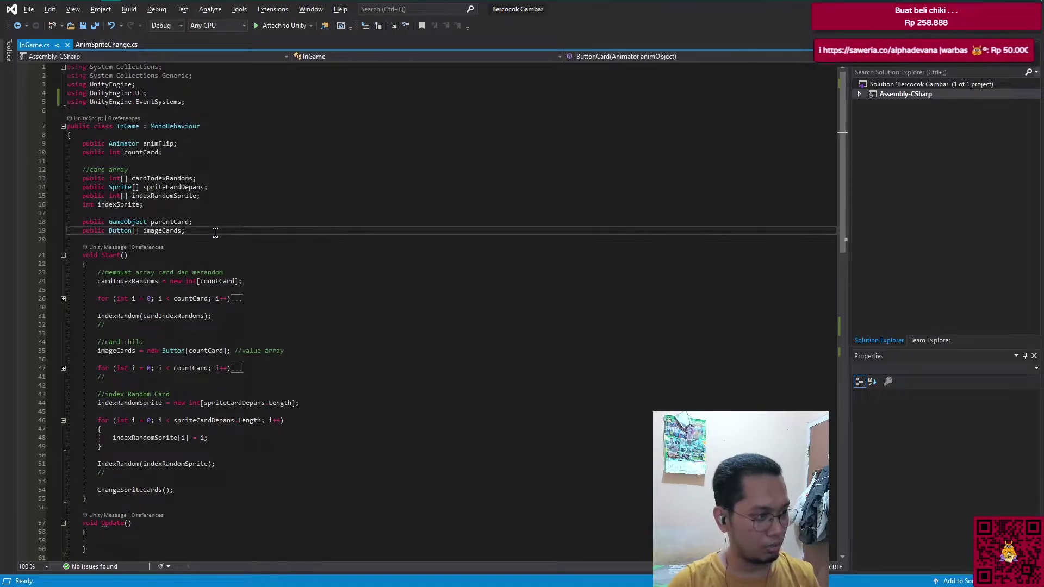
key(Return)
key(Return)
text(//)
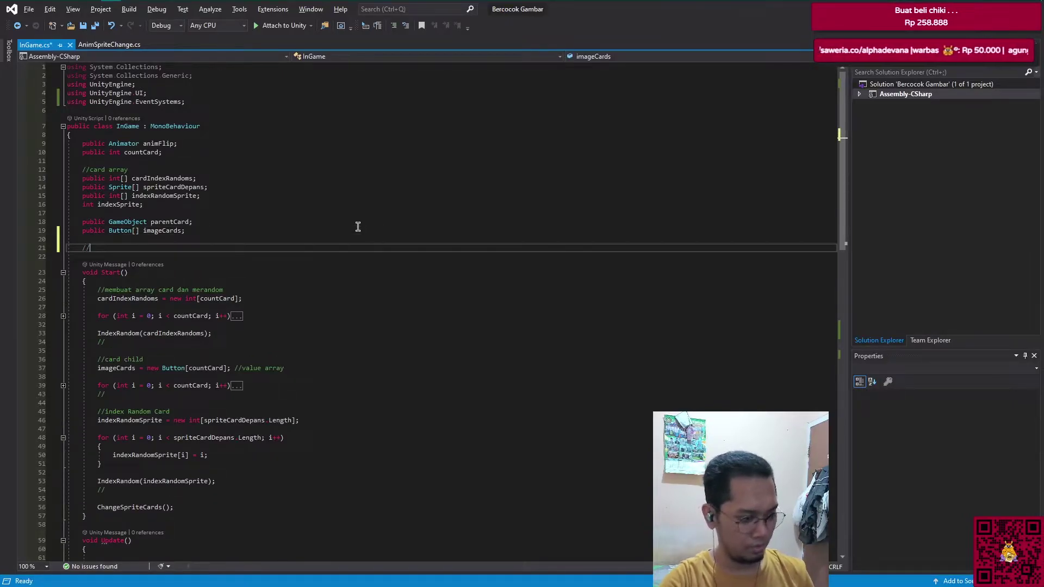
text(sis)
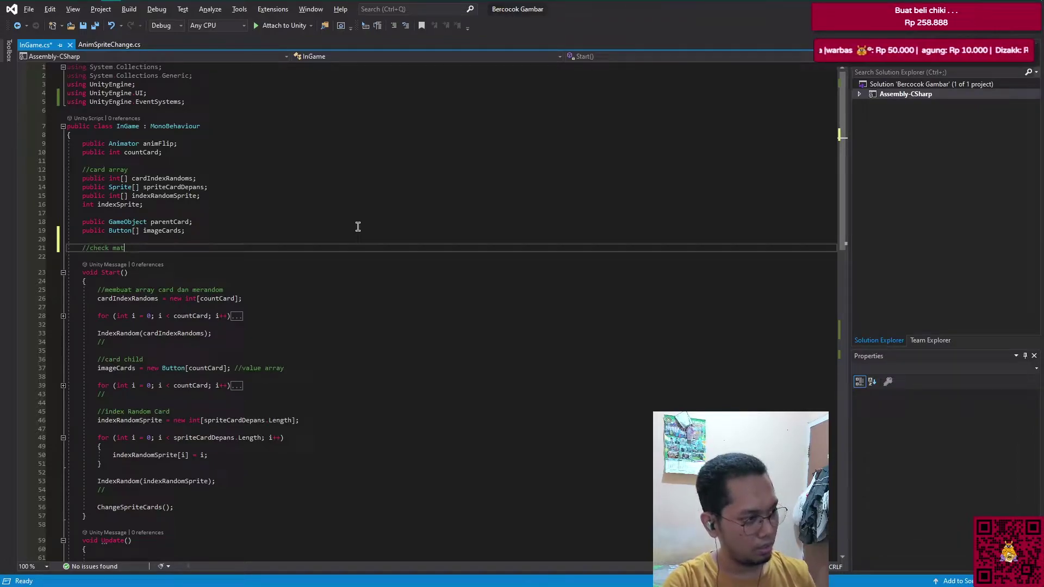
text(ch card)
key(Return)
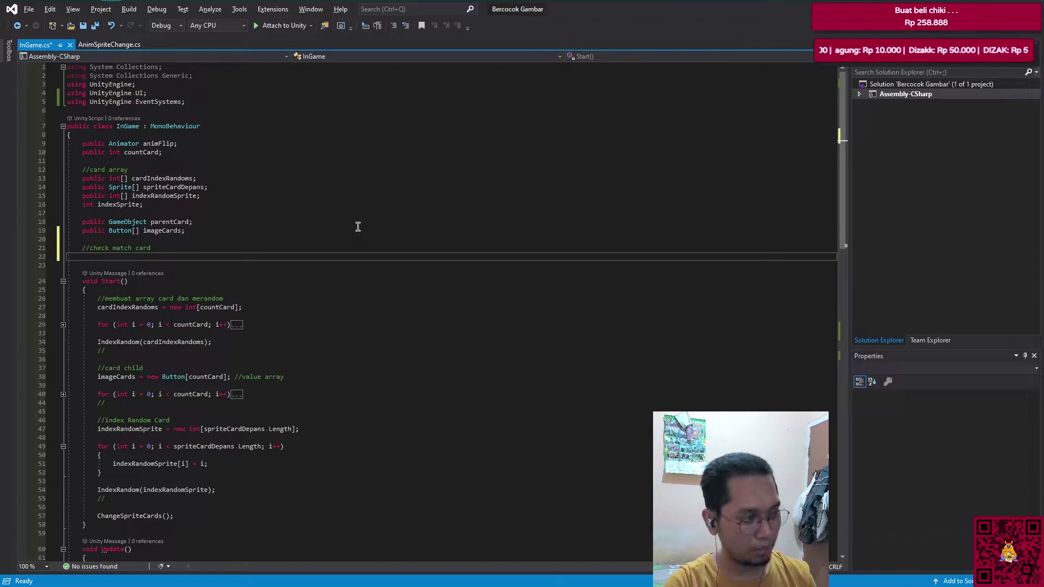
text(public sp)
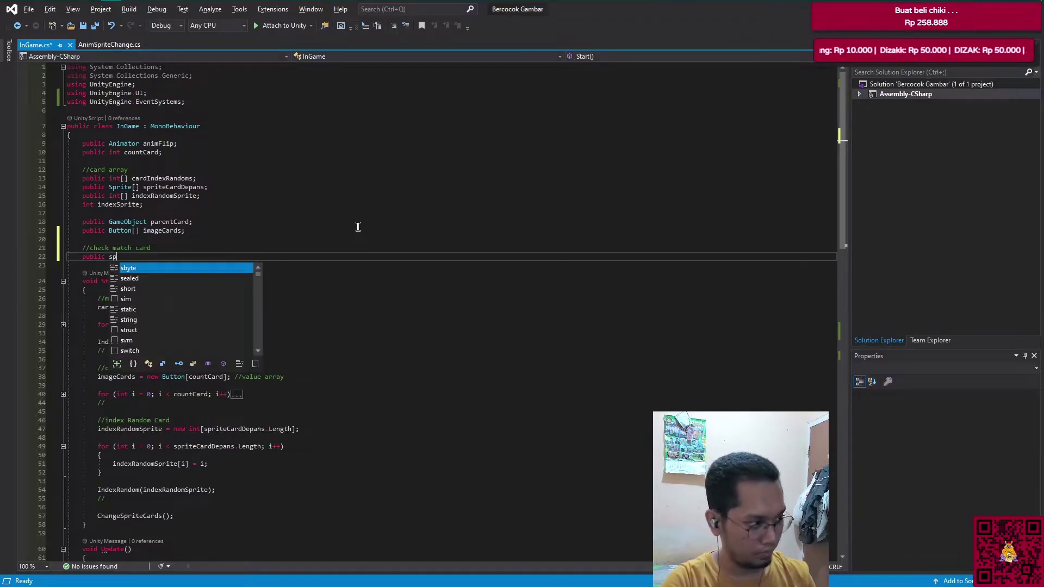
text(r )
text(re)
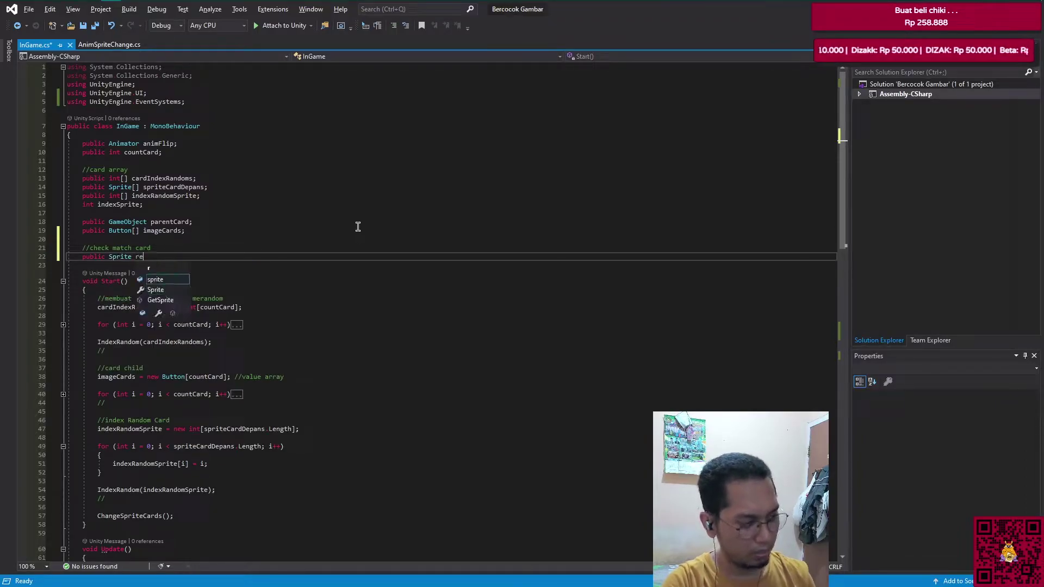
text(cent)
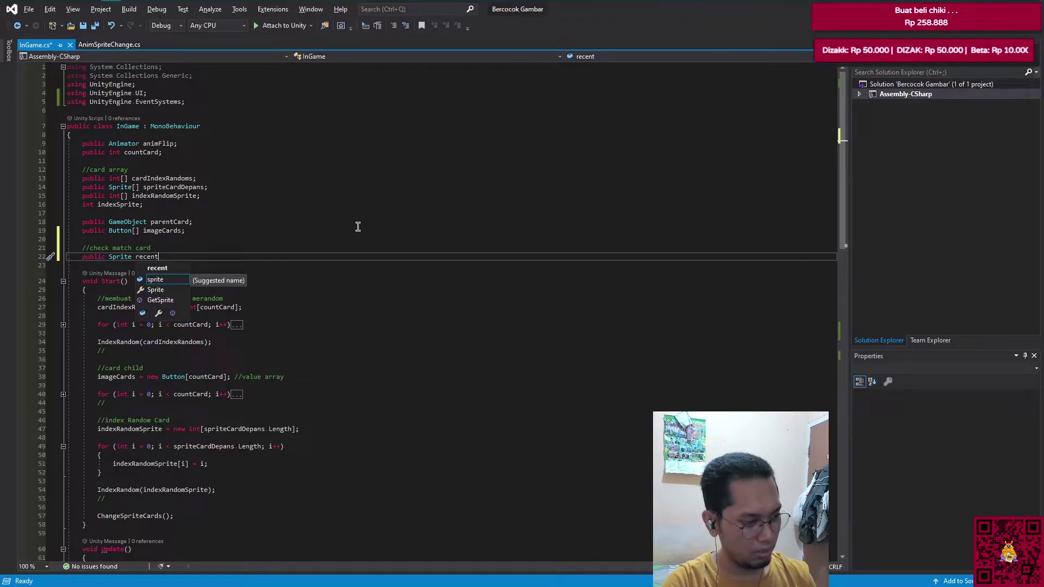
text(SpriteCard;)
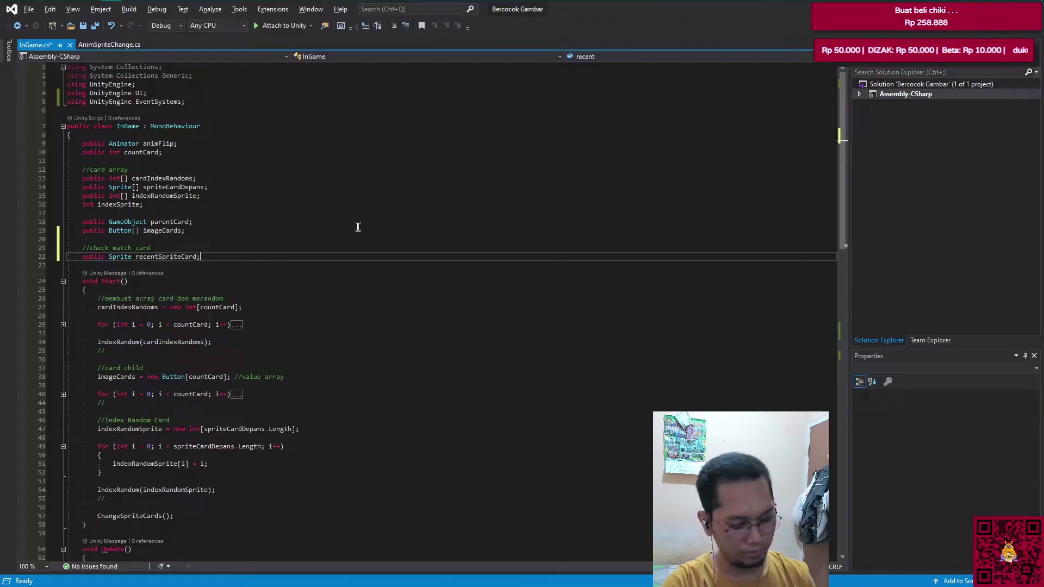
Step: Go back down to ButtonCard, to the end of the button-disabling line
scroll(315, 354, down, 6)
scroll(296, 377, down, 5)
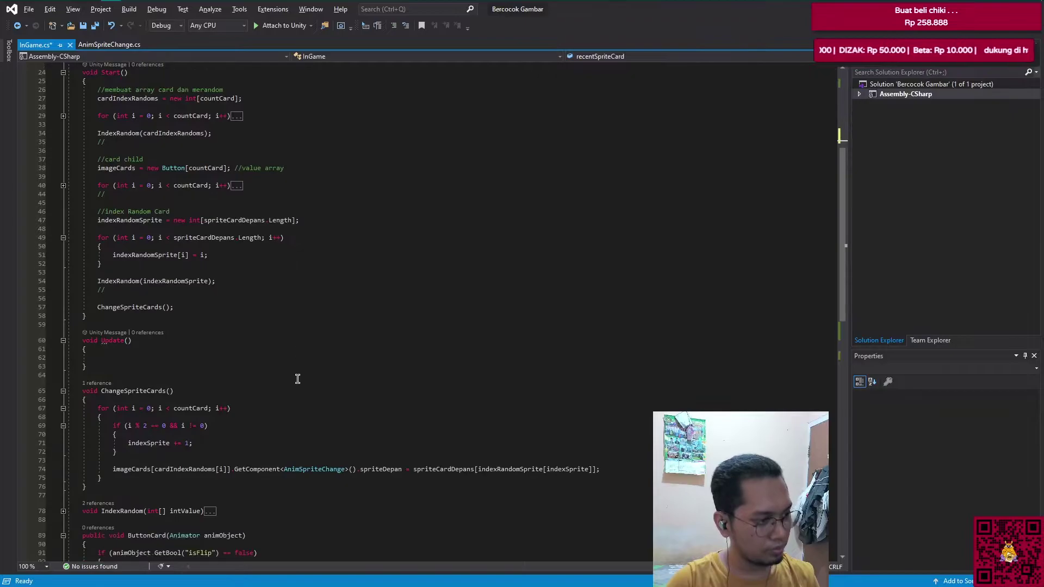
scroll(289, 384, down, 5)
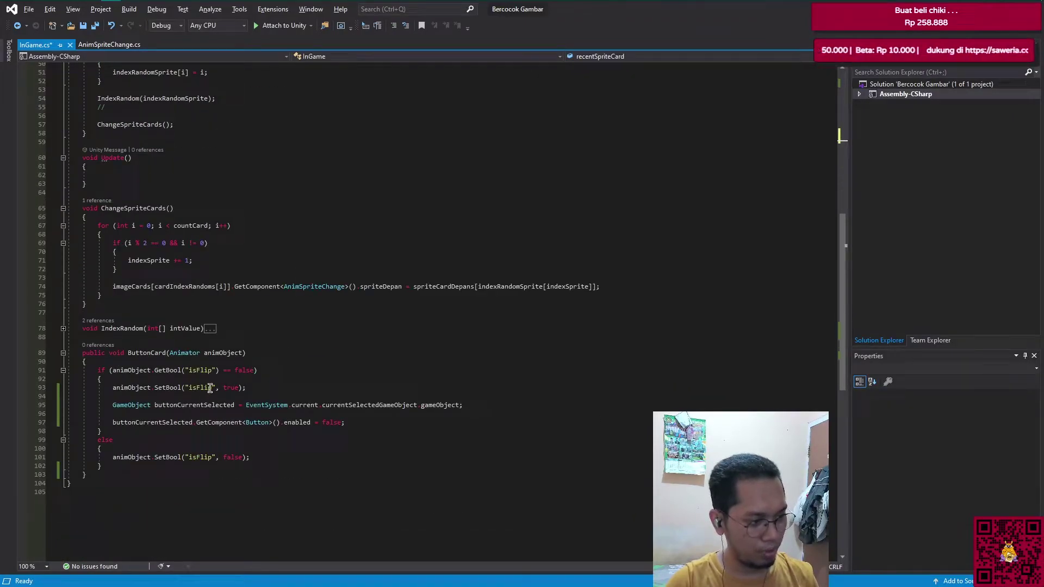
click(353, 419)
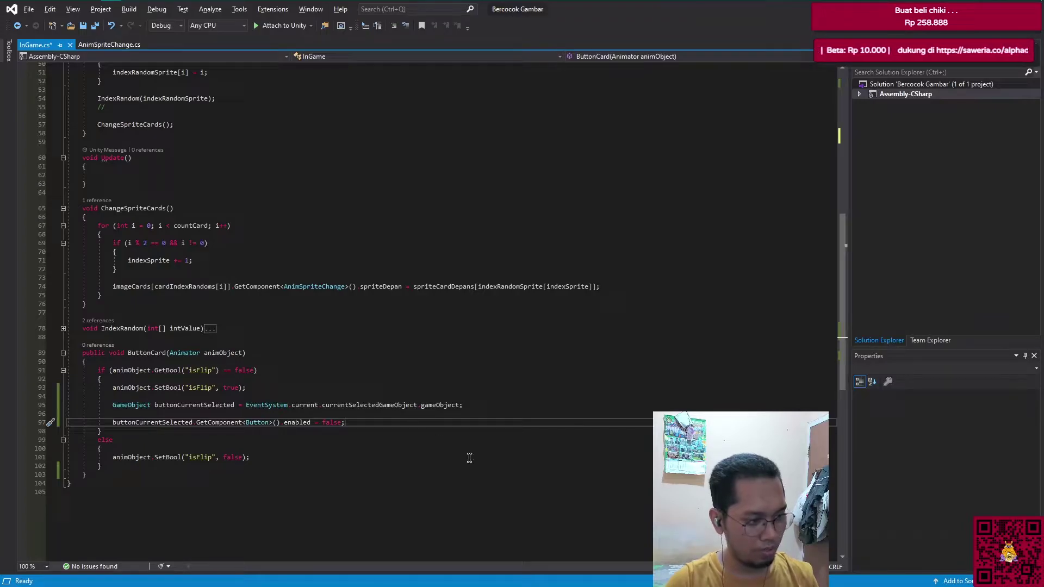
Step: Insert an if snippet after the button-disabling line and start typing its sprite condition
key(Return)
key(Return)
text(if)
key(Tab)
key(Tab)
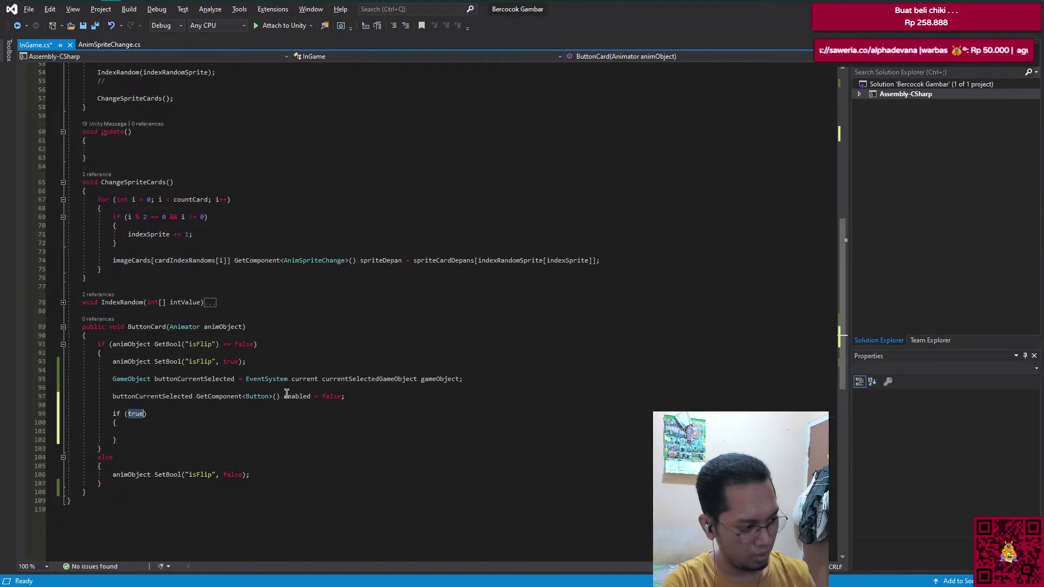
text(spri)
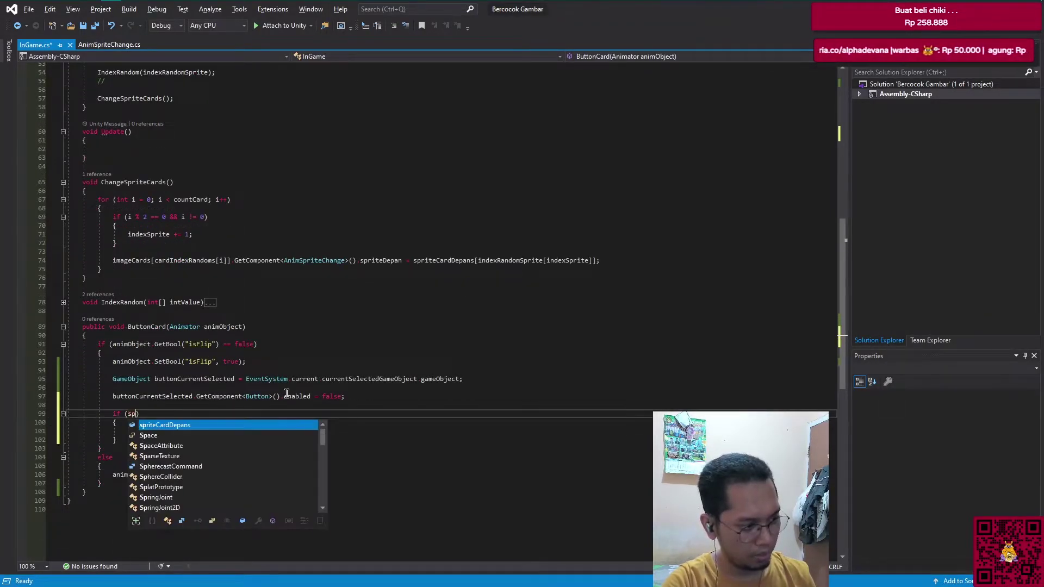
key(Tab)
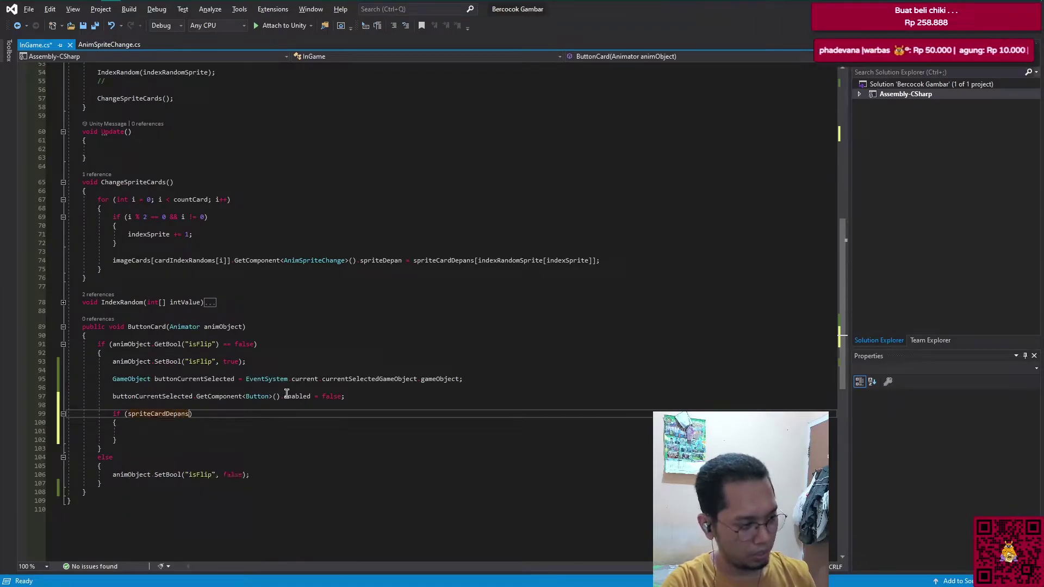
key(BackSpace)
key(BackSpace)
key(BackSpace)
key(BackSpace)
key(BackSpace)
key(BackSpace)
key(BackSpace)
key(BackSpace)
key(BackSpace)
key(BackSpace)
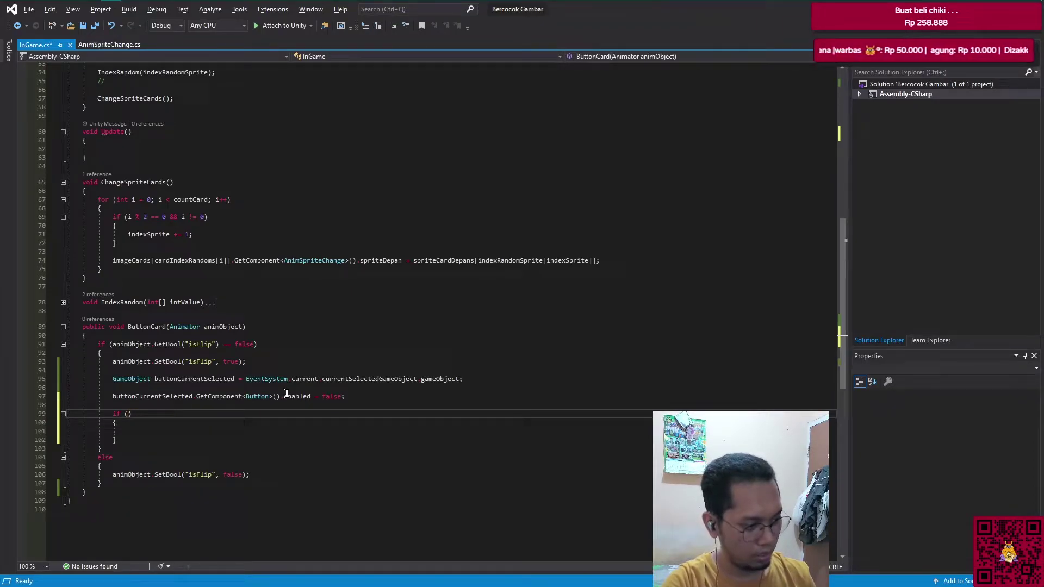
text(spriterece)
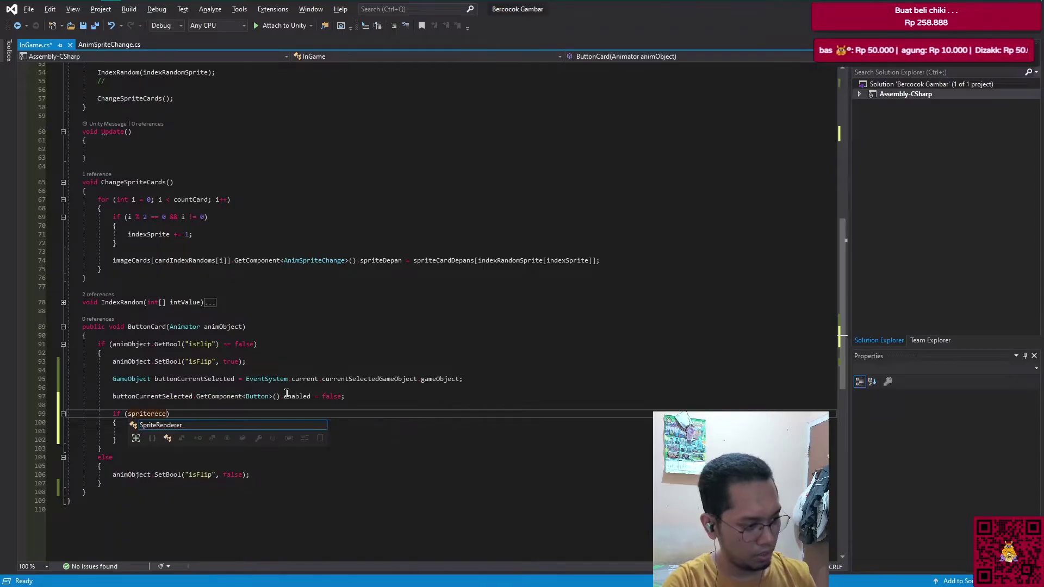
scroll(291, 374, up, 1)
Step: Rename the recentSpriteCard field to spriteRecentCard and save the script
scroll(291, 374, up, 12)
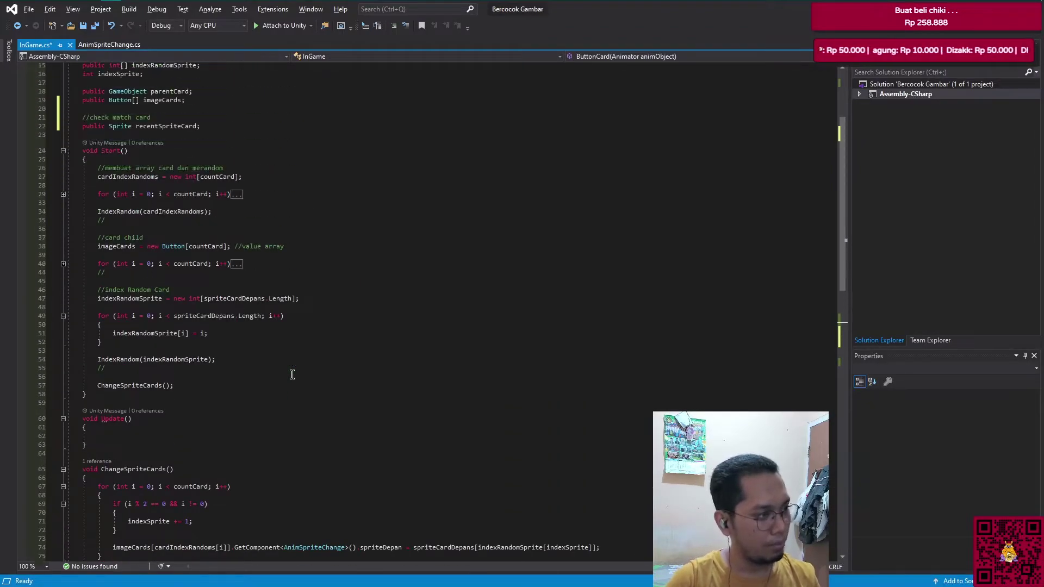
scroll(265, 333, up, 3)
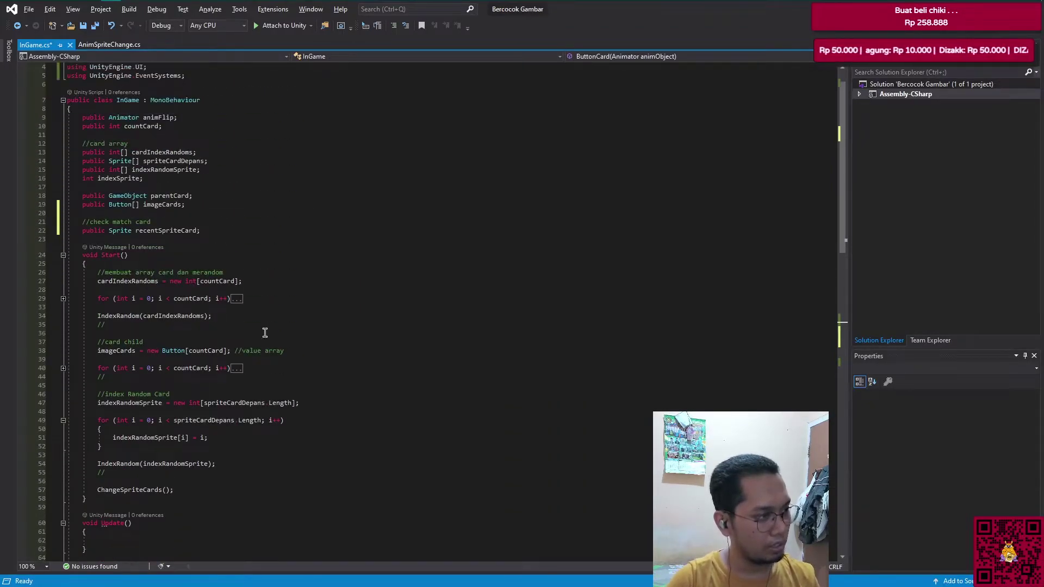
click(171, 233)
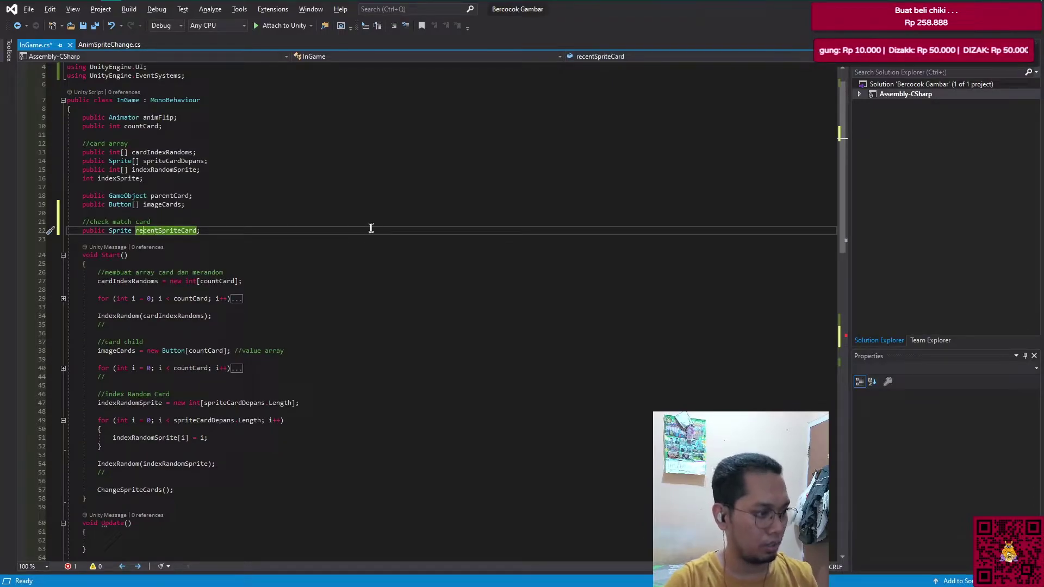
key(shift+End)
key(BackSpace)
text(sp)
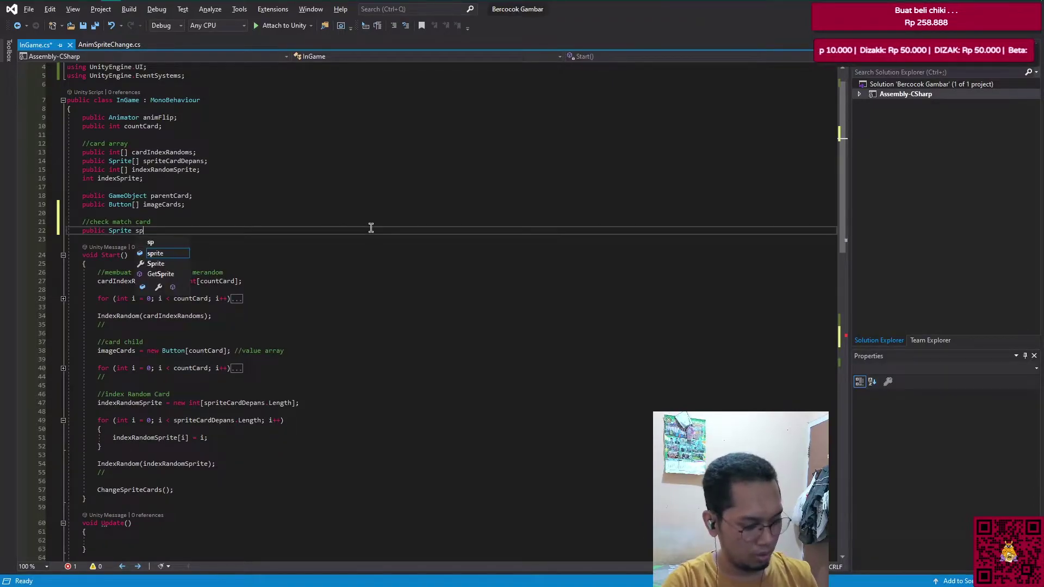
text(riteRecen)
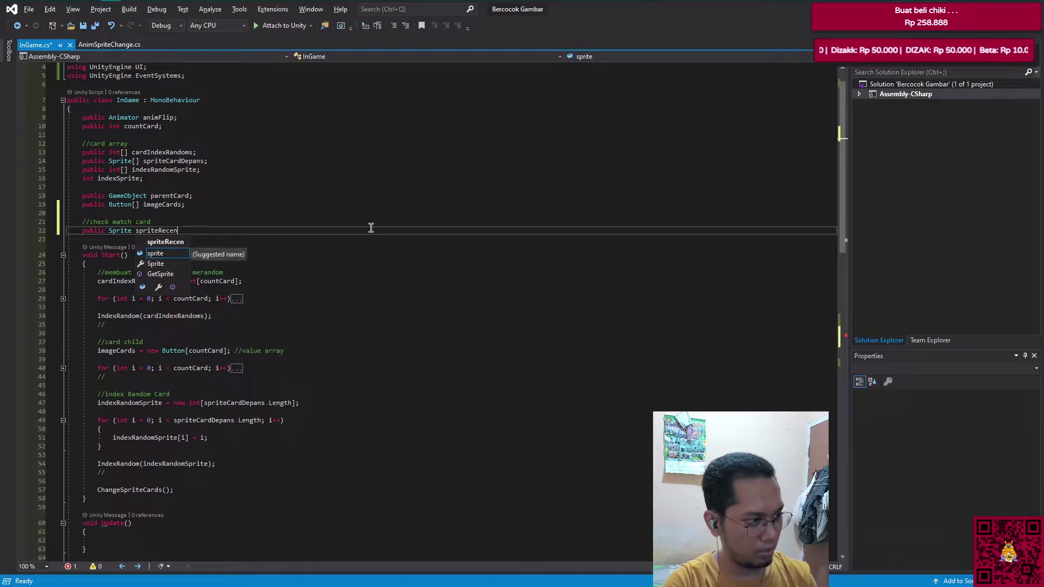
text(tCard;)
key(ctrl+s)
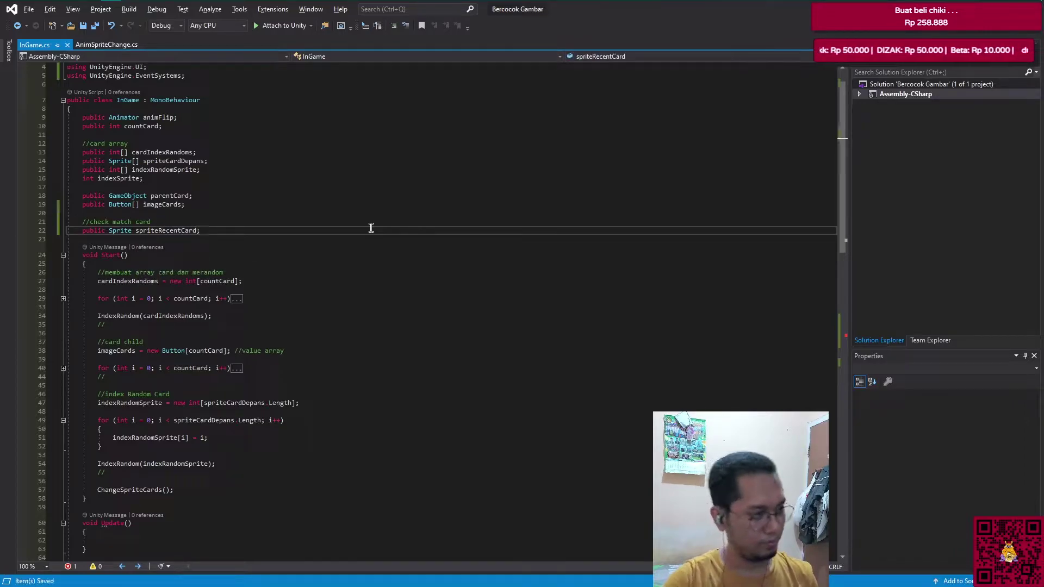
Step: Set the new if condition in ButtonCard to spriteRecentCard == null
scroll(352, 339, down, 7)
click(150, 5)
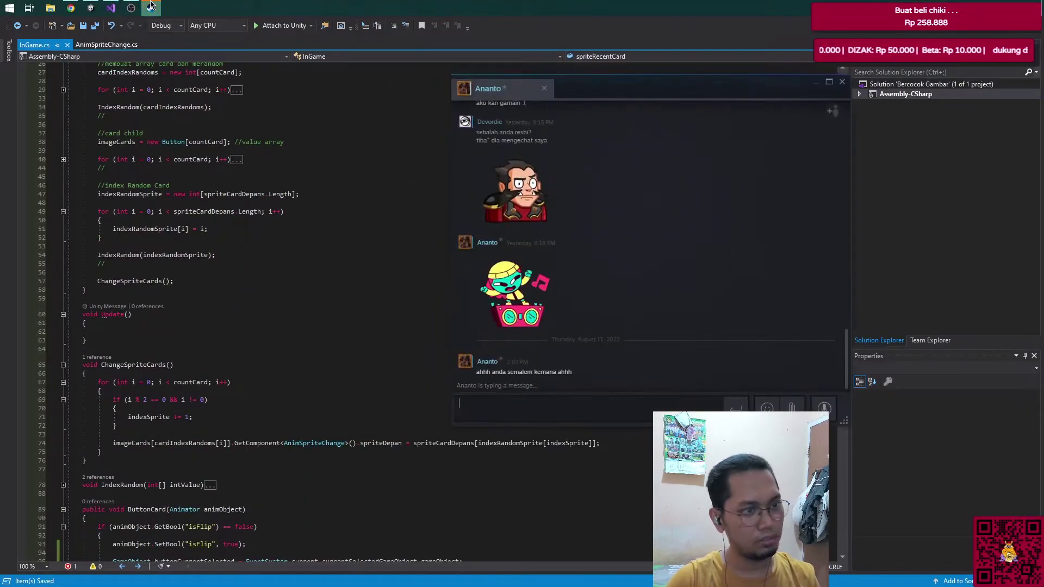
click(151, 6)
scroll(263, 381, down, 5)
scroll(263, 381, down, 4)
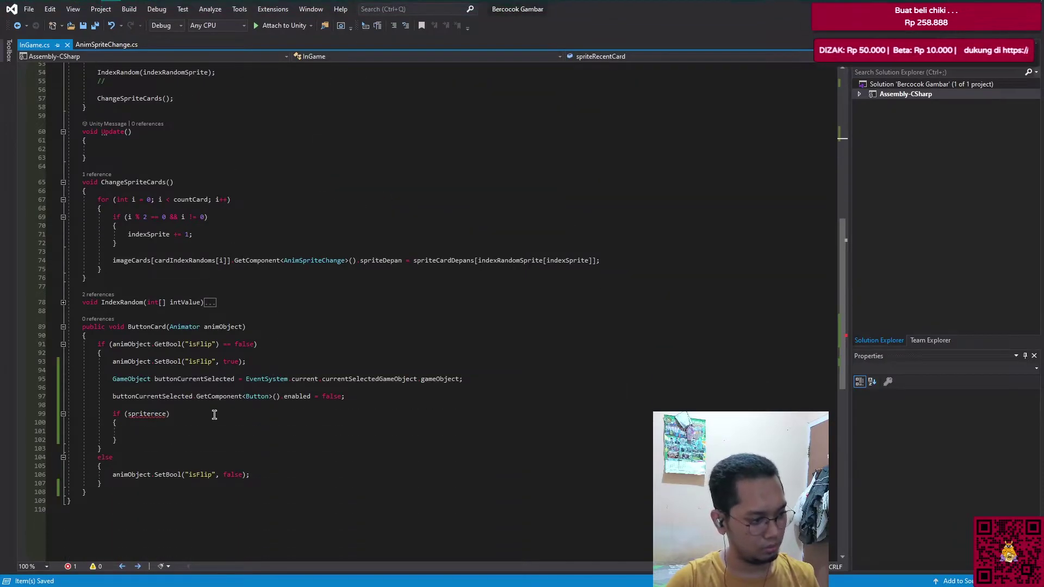
click(165, 415)
key(BackSpace)
key(BackSpace)
key(BackSpace)
key(BackSpace)
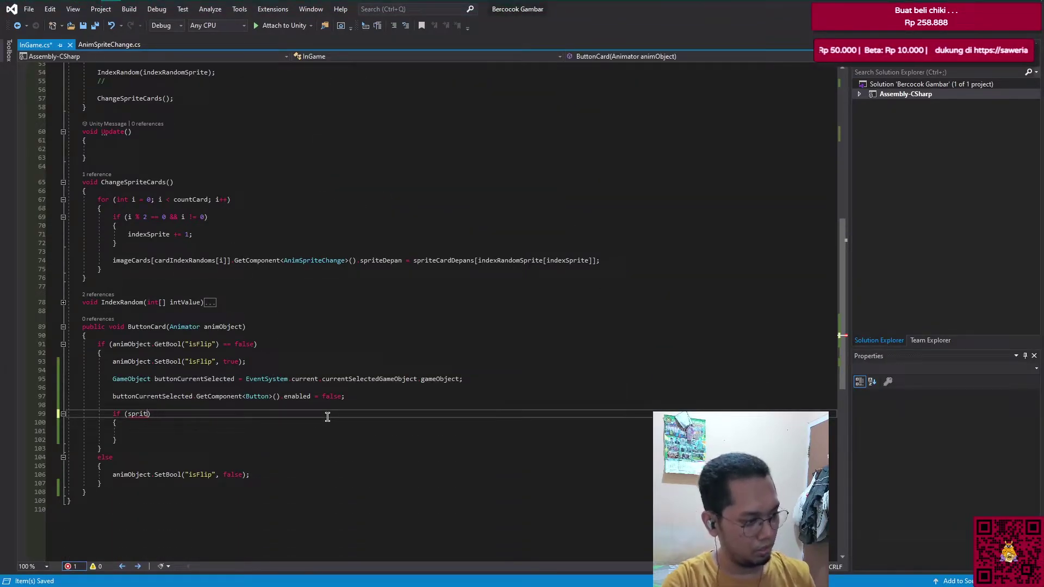
text(sprite)
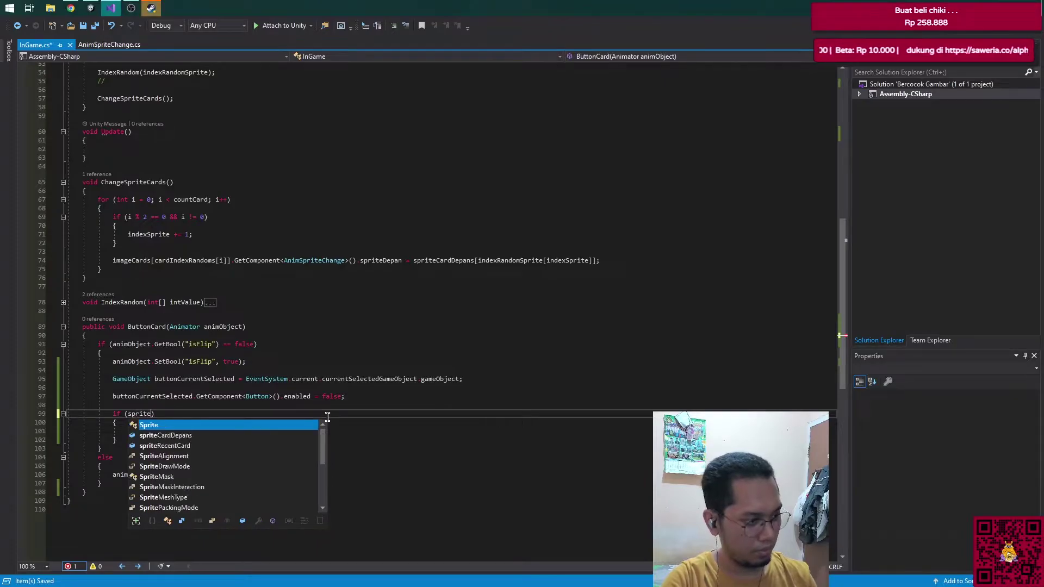
key(Down)
key(Down)
key(Tab)
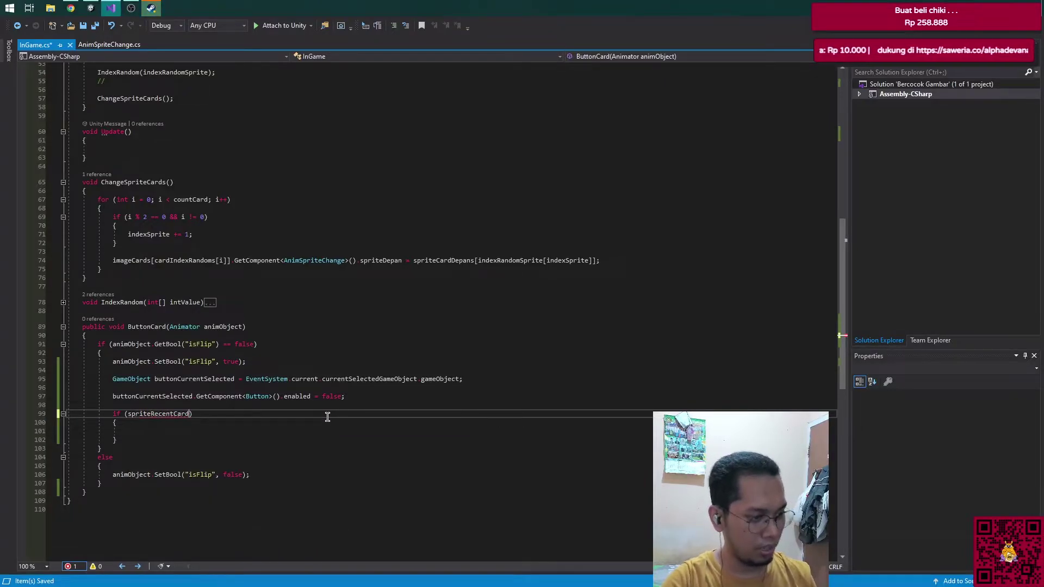
text(.)
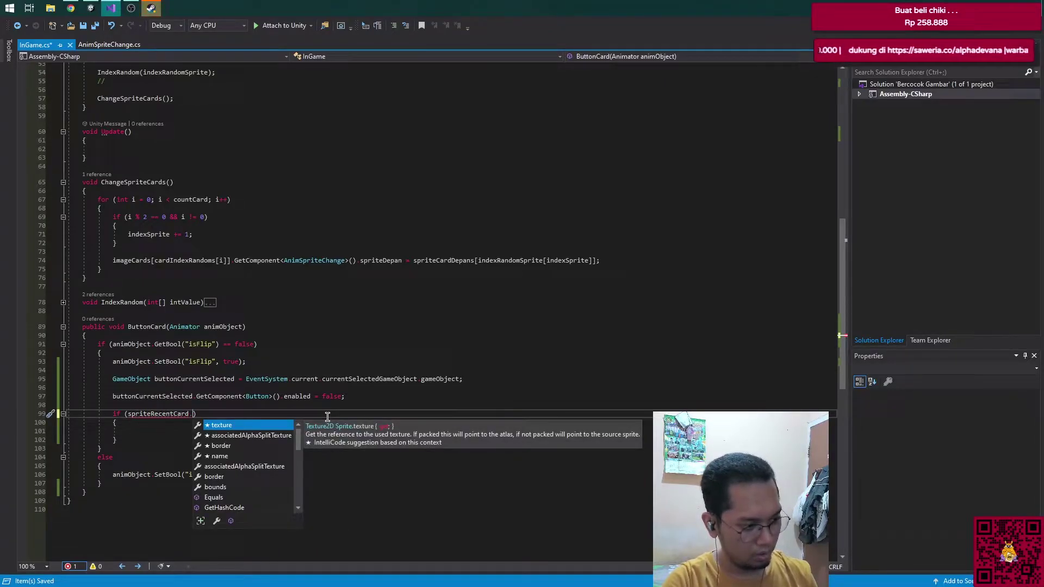
key(BackSpace)
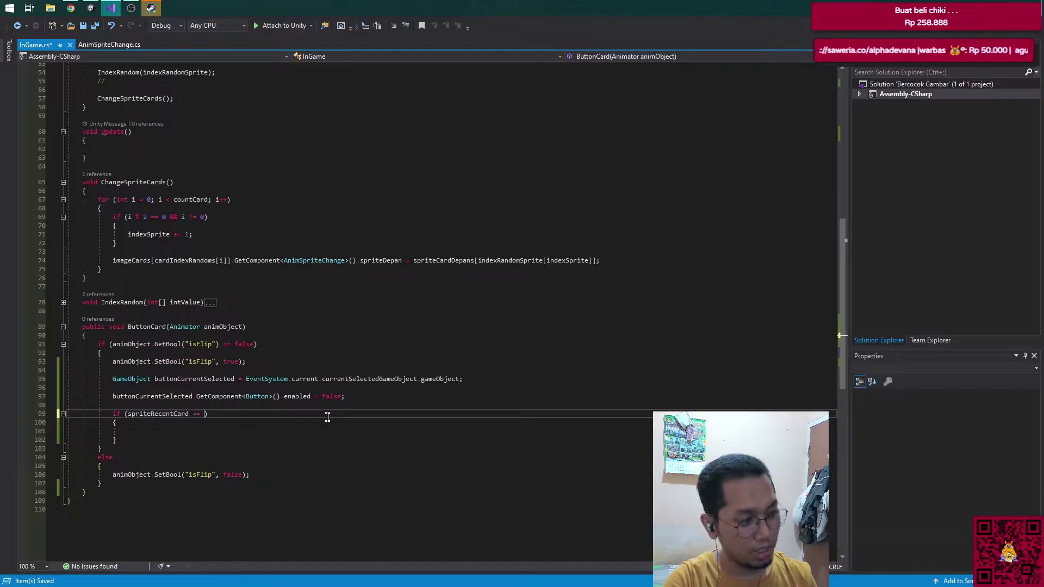
text(null)
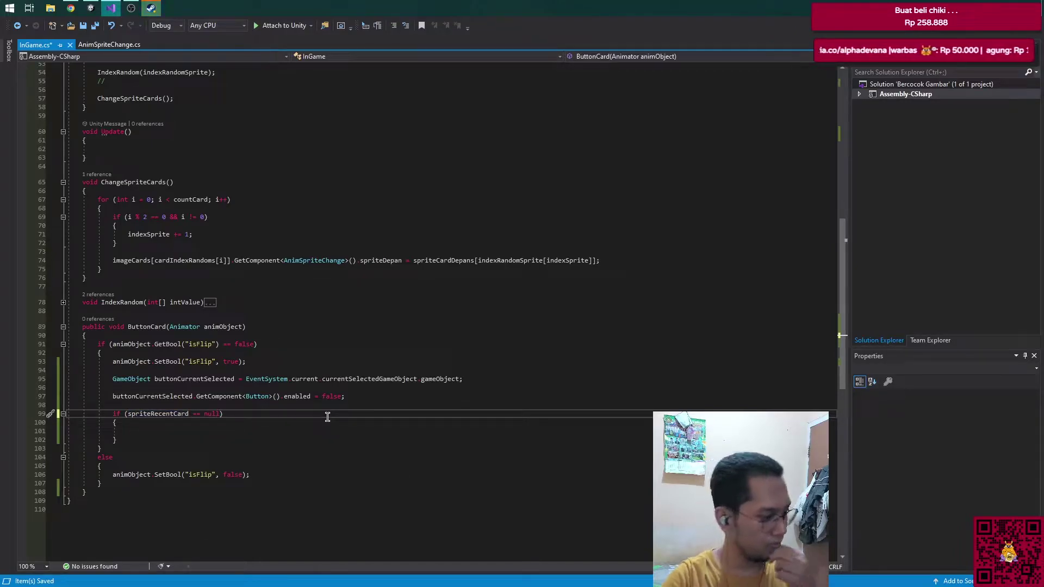
key(Down)
key(Down)
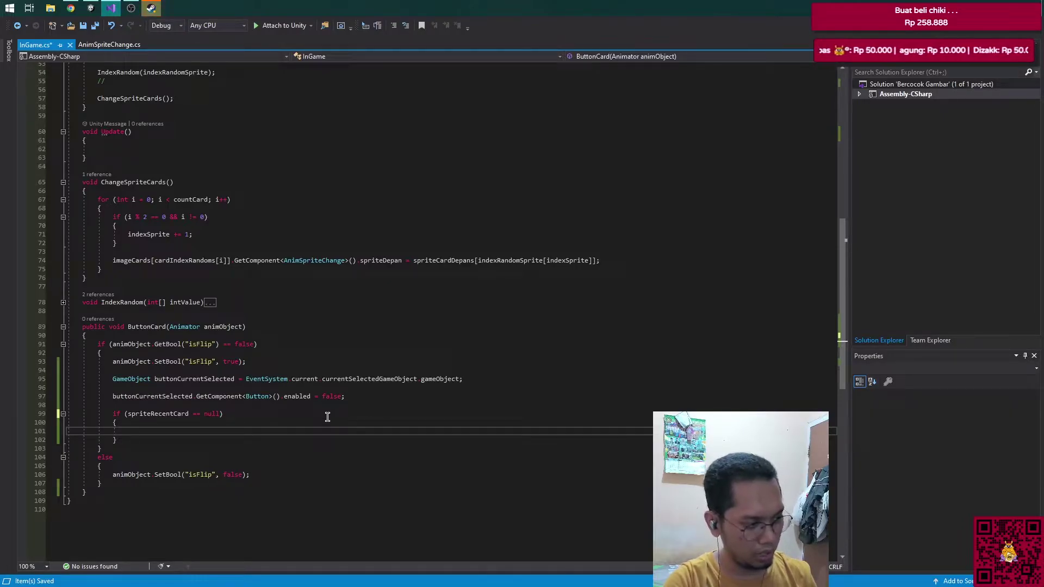
click(173, 379)
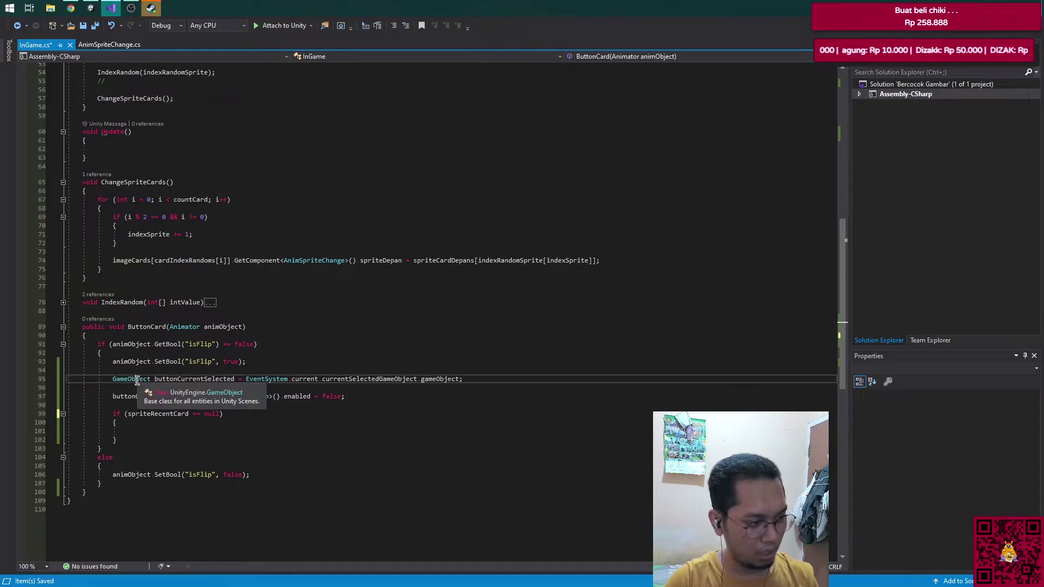
Step: Inside the null check, assign spriteRecentCard = buttonCurrentSelected.GetComponent<Button>().image.sprite and save
click(157, 431)
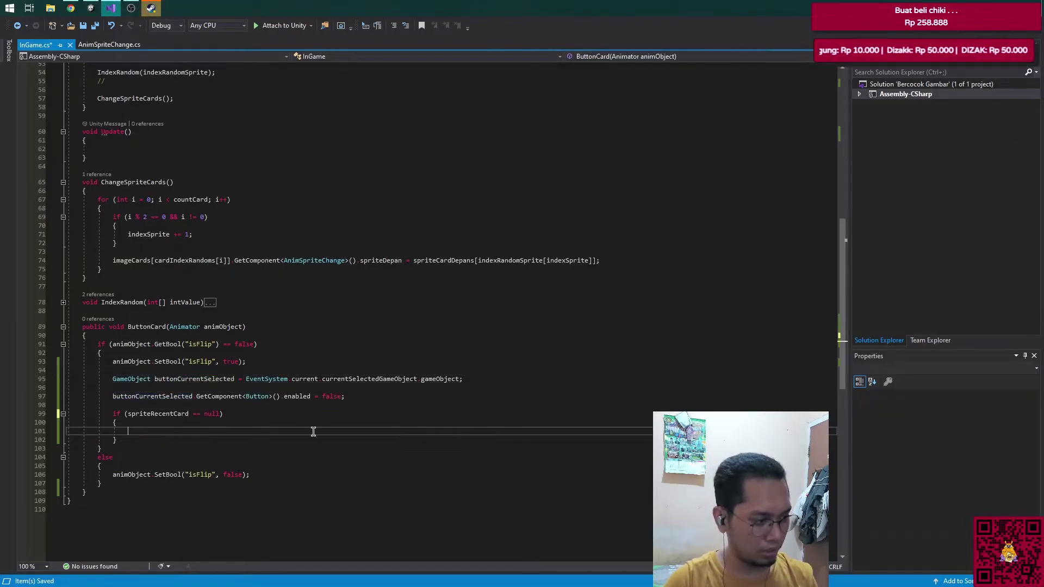
text(b)
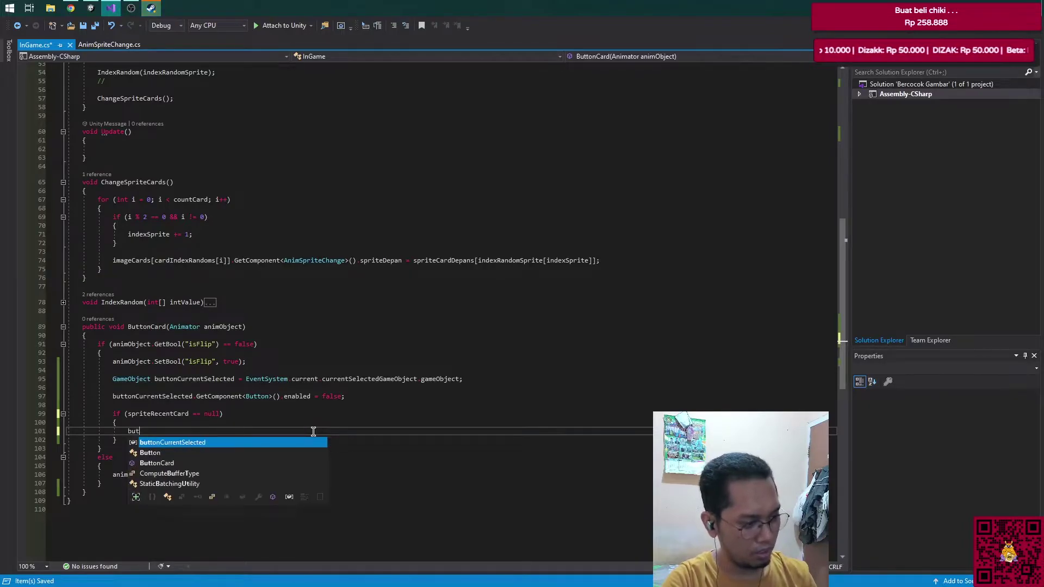
key(BackSpace)
text(sp)
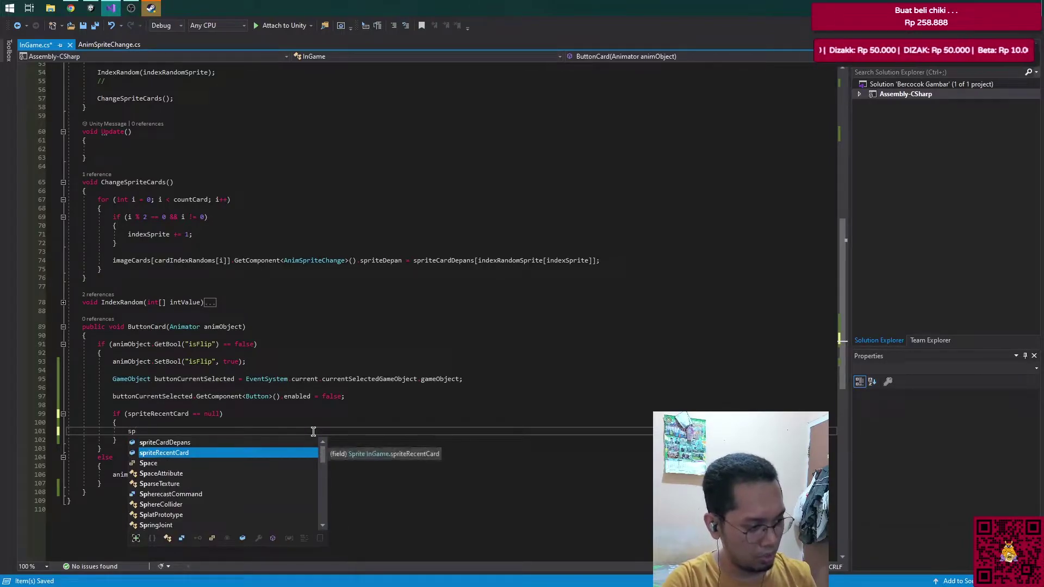
key(Tab)
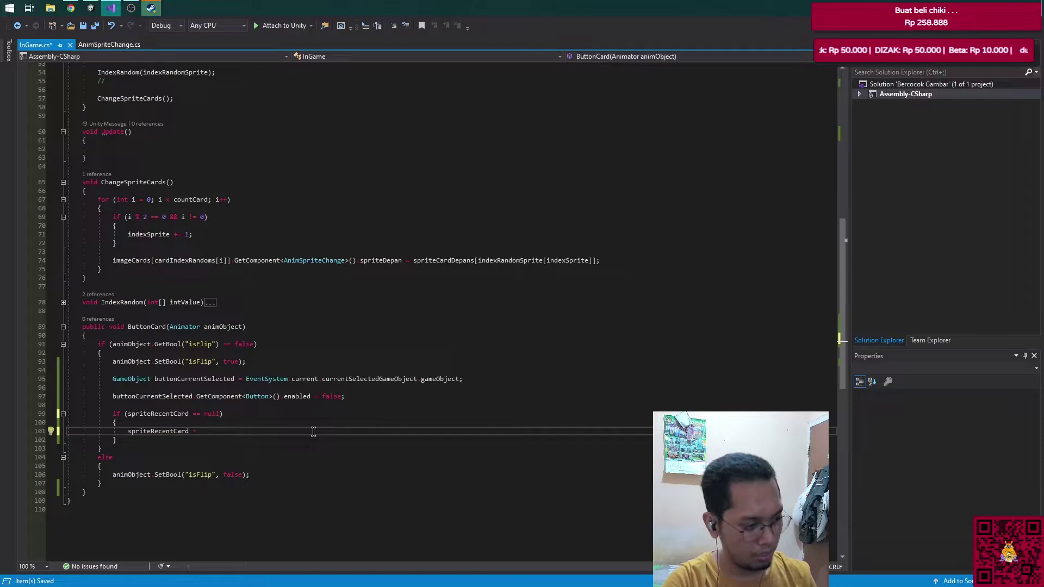
text(but)
key(Tab)
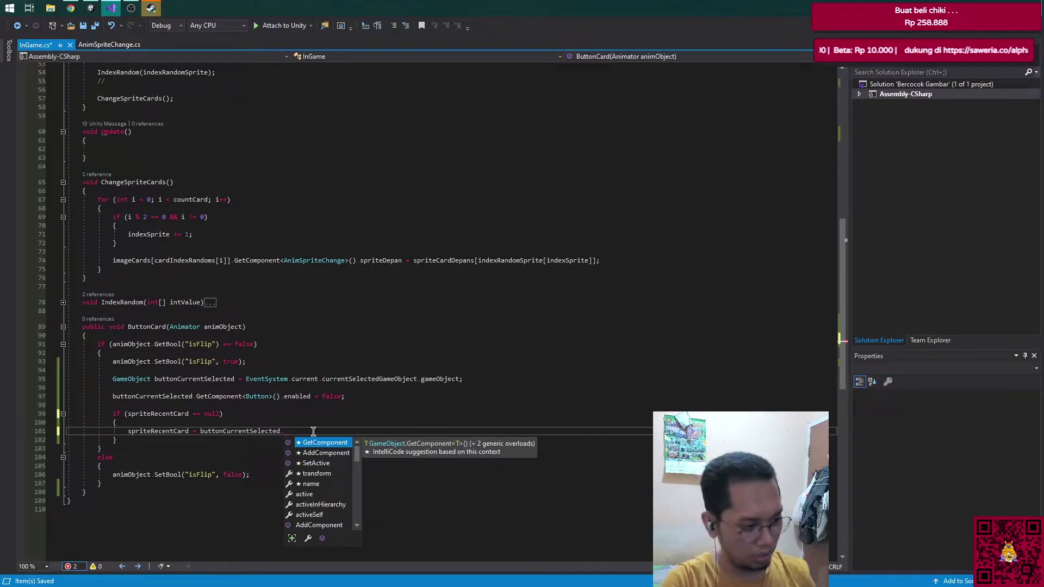
text(get)
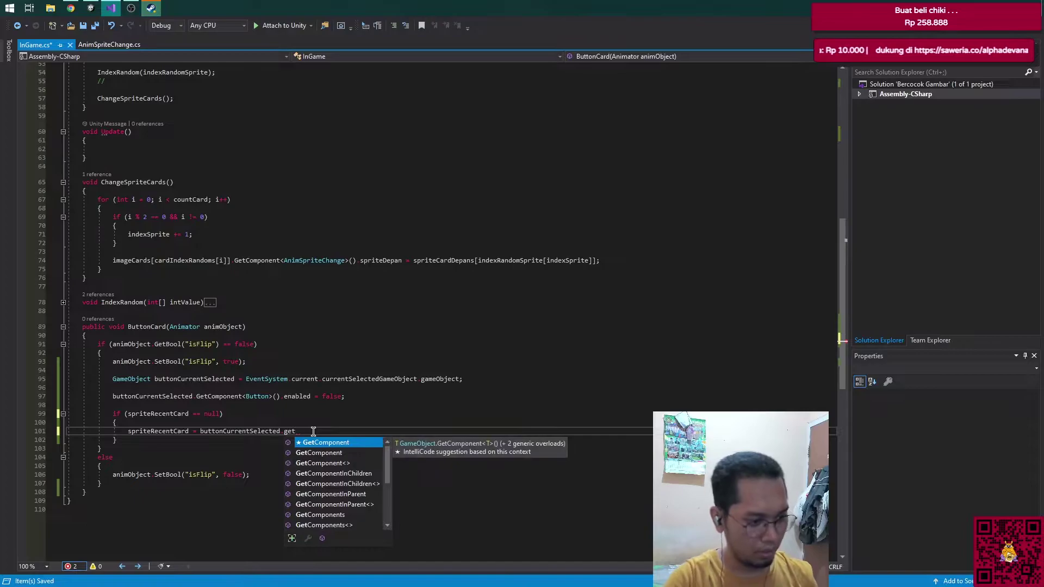
text(c<but)
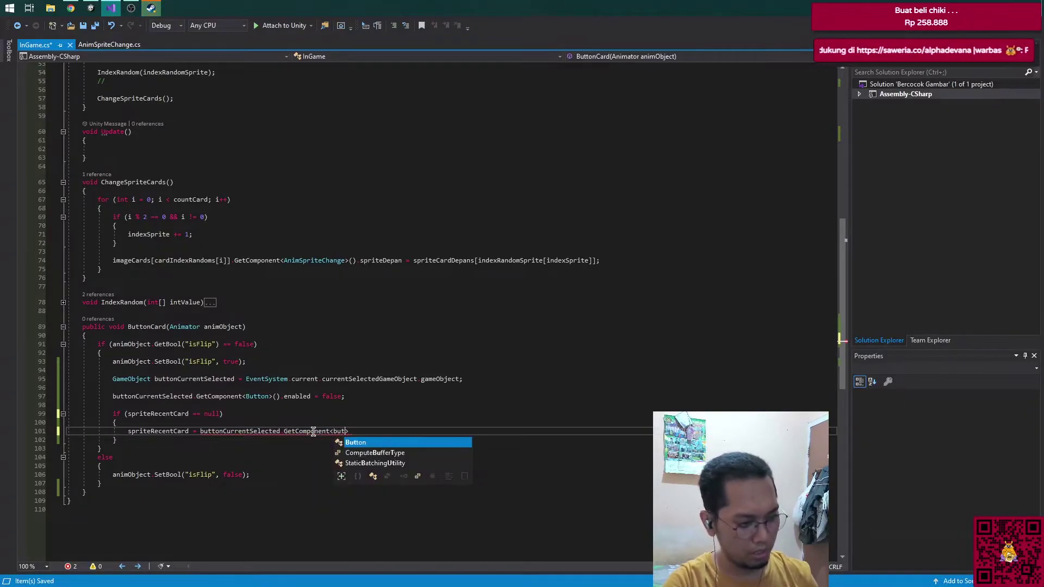
text(>)
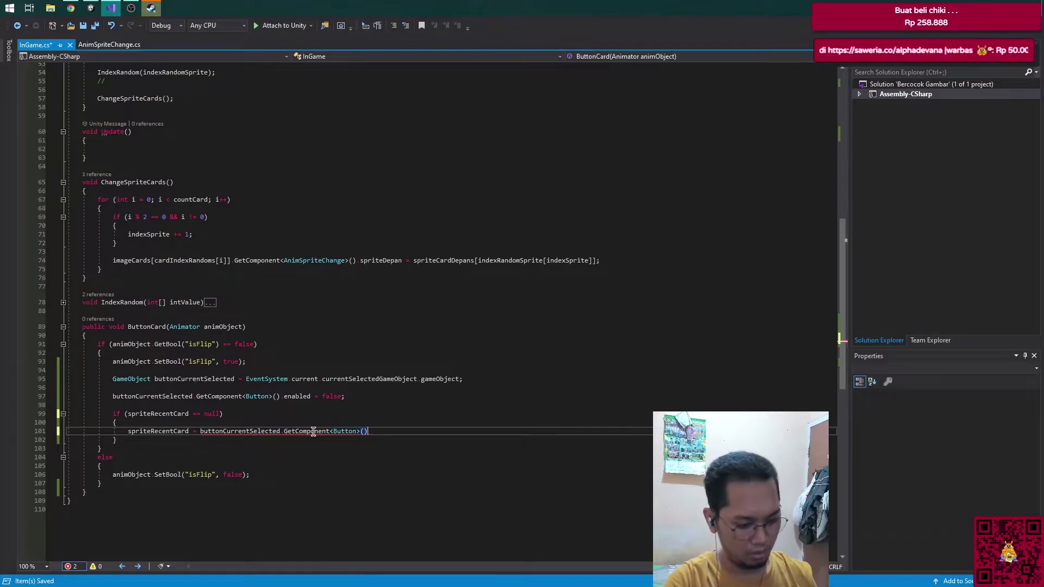
text(.image.sprite;)
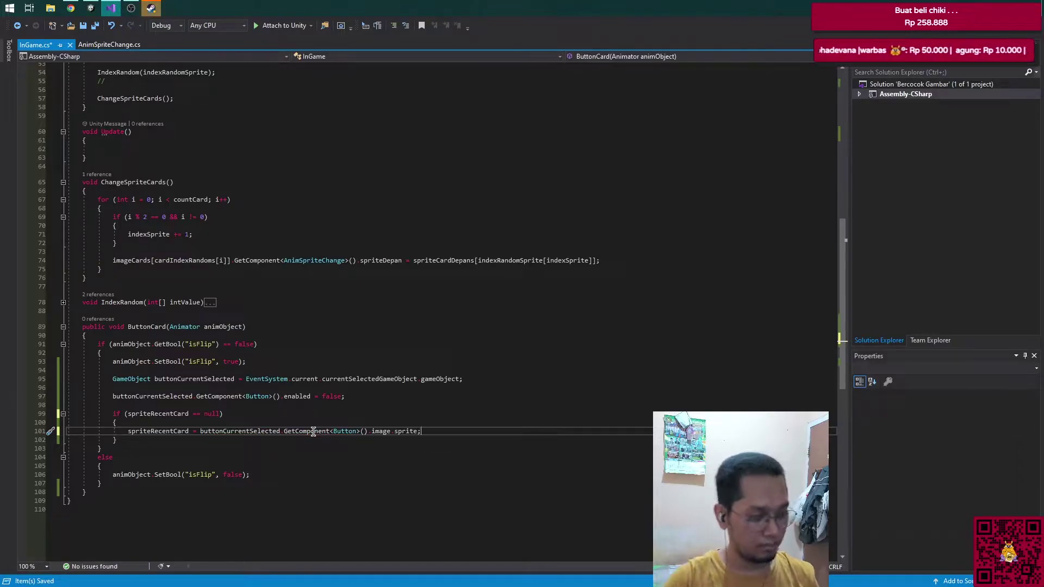
key(ctrl+s)
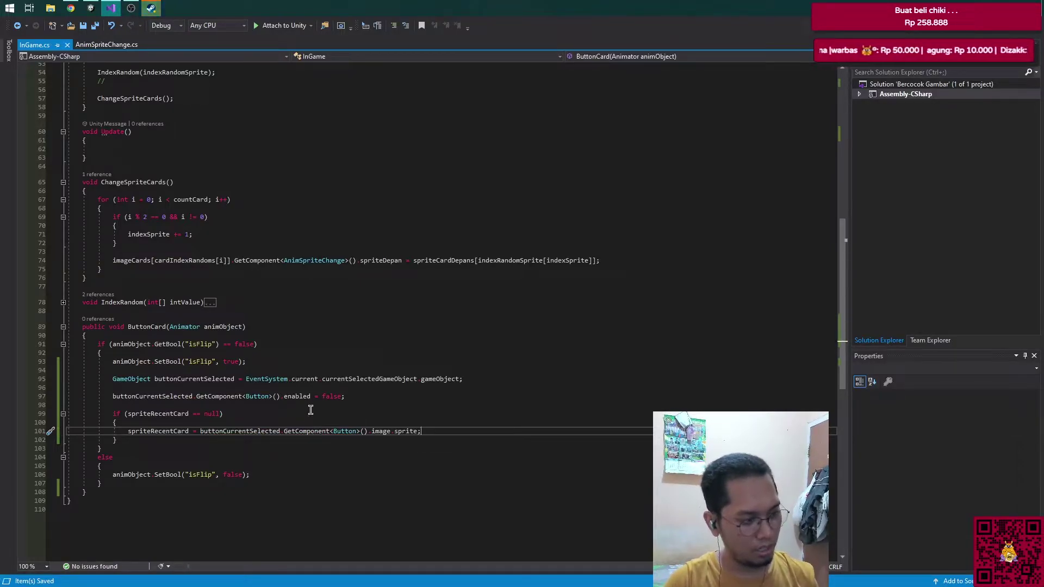
Step: Check the new field on the In Game component in Unity's Inspector, then return to the code
click(91, 7)
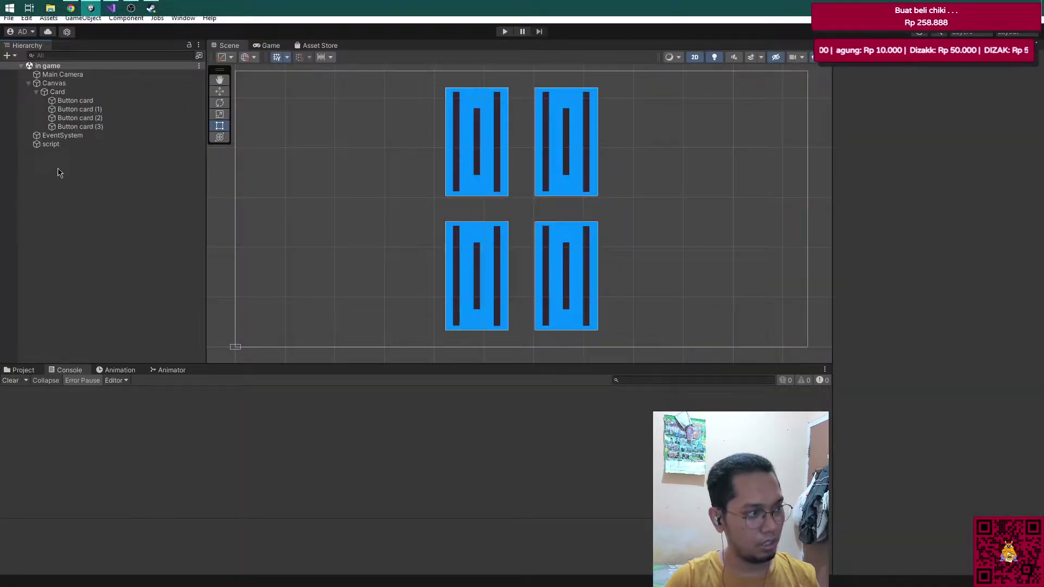
click(61, 145)
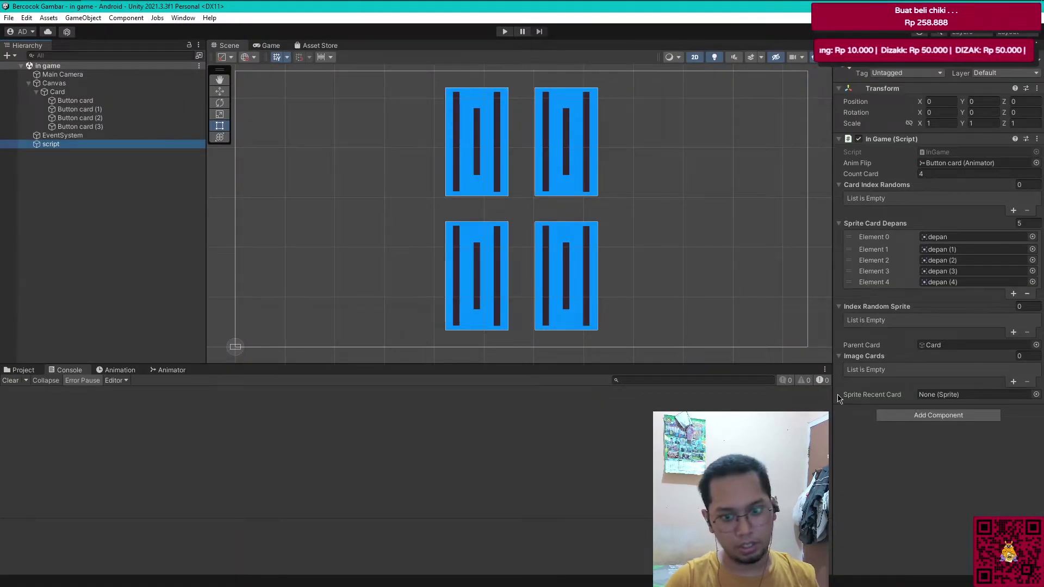
key(alt+Tab)
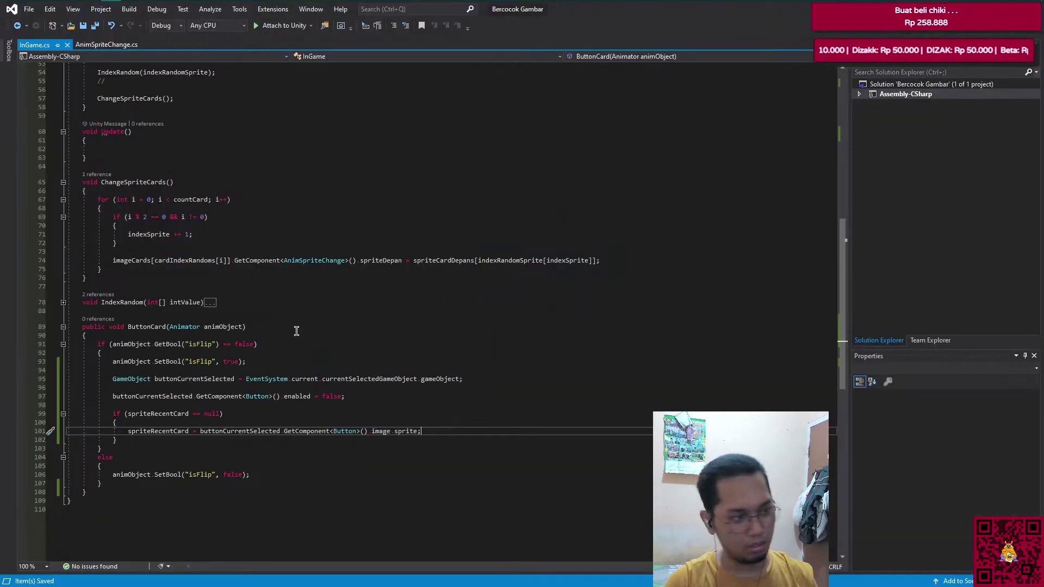
scroll(210, 331, up, 2)
Step: Add a [space] attribute line above the check match card comment and save
click(168, 241)
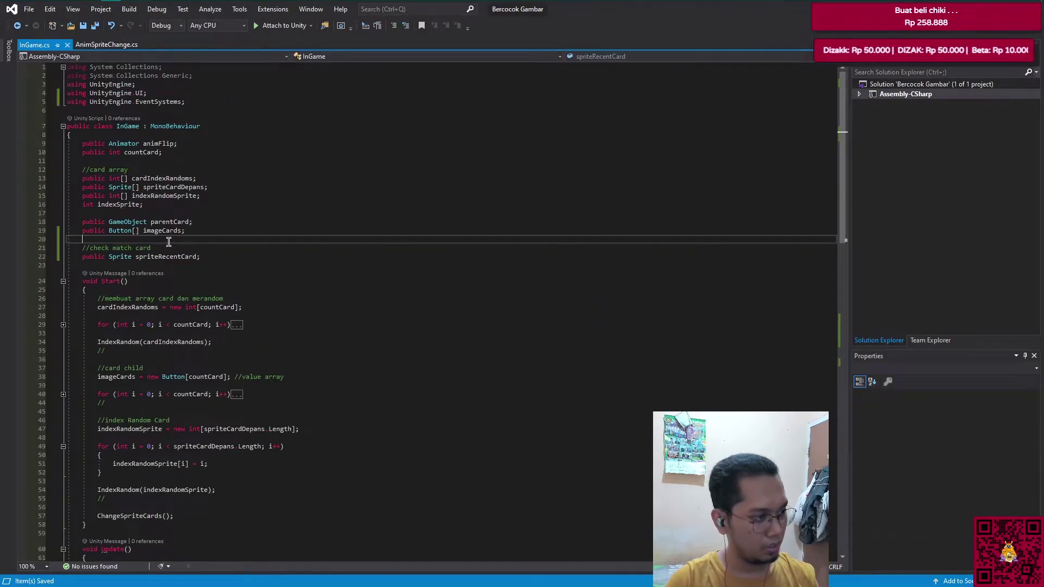
key(Return)
text([spacec)
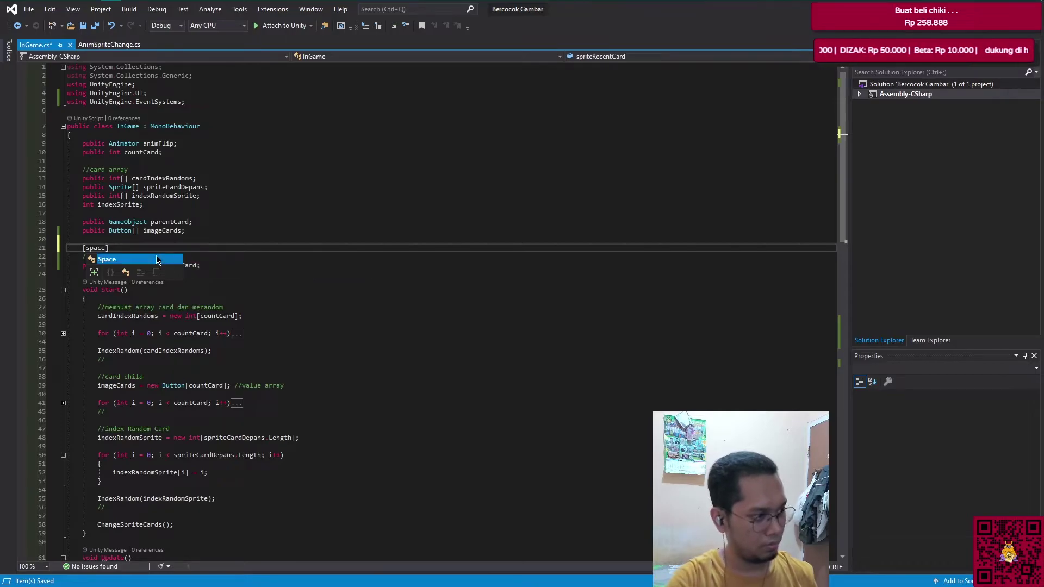
key(BackSpace)
key(ctrl+s)
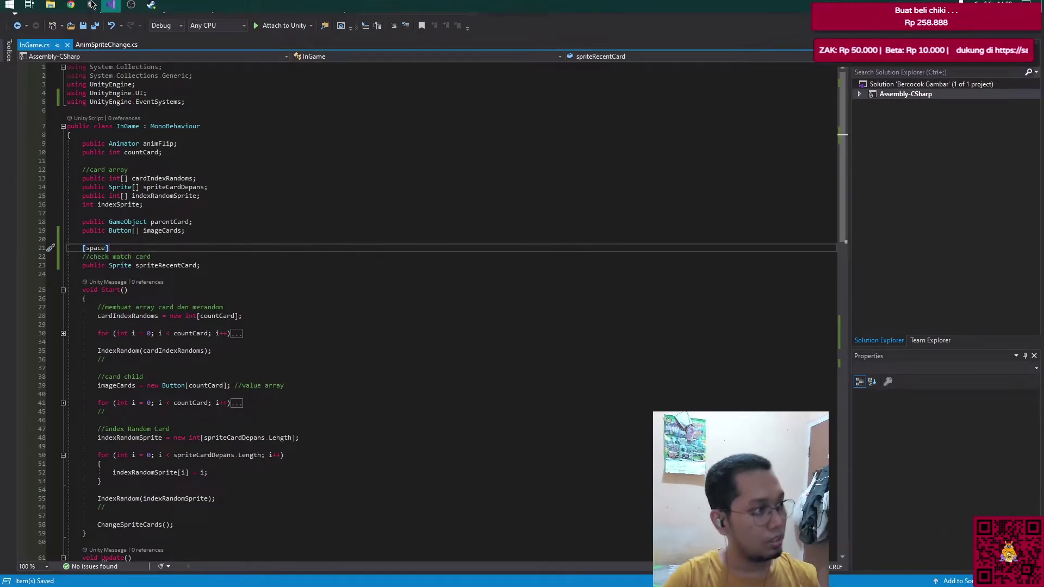
Step: Jump from Unity's compile error to the attribute, correct it to [Space], and save
click(91, 8)
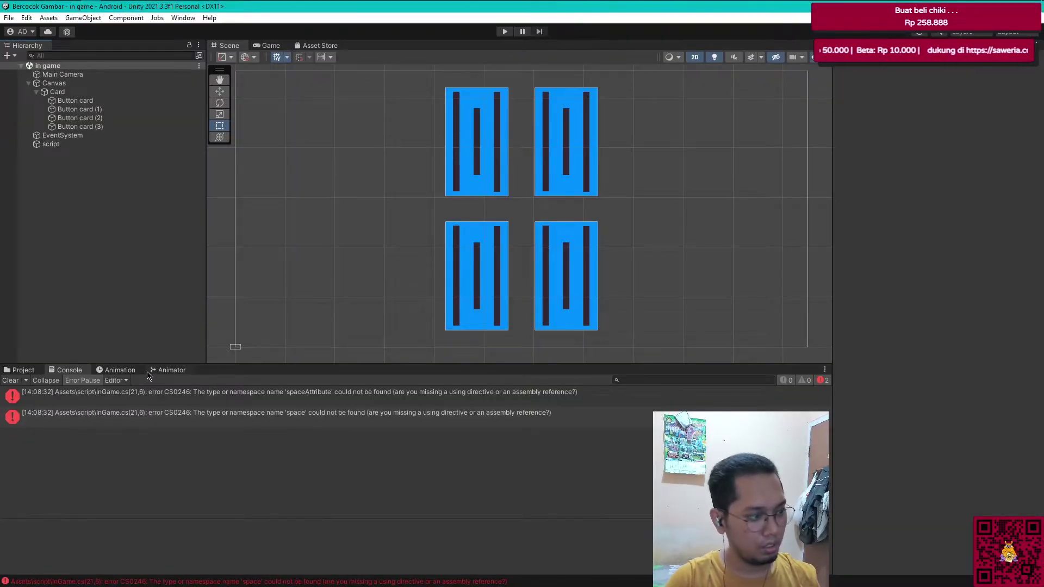
double_click(339, 421)
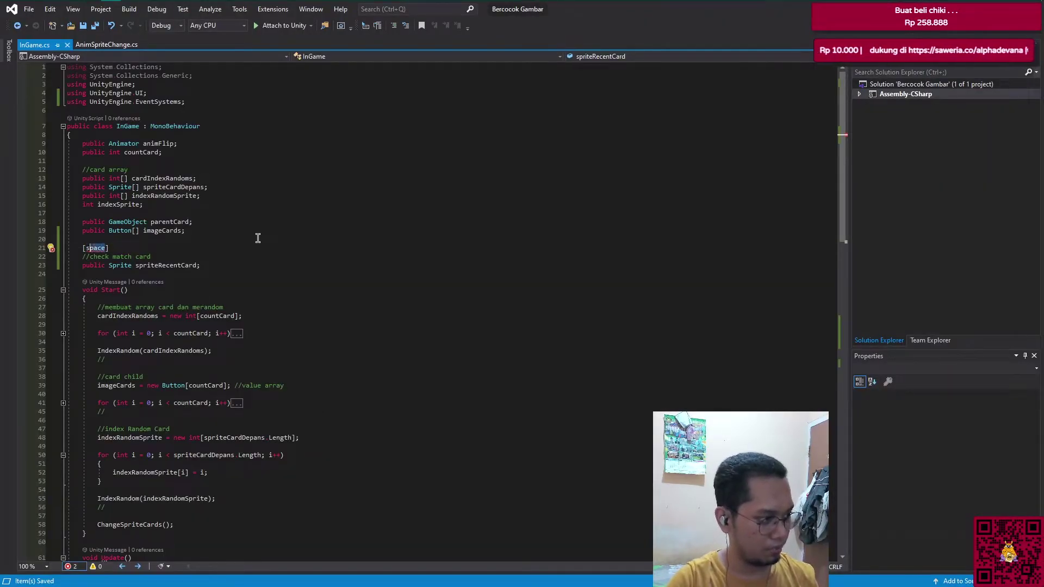
key(BackSpace)
text(S)
key(Tab)
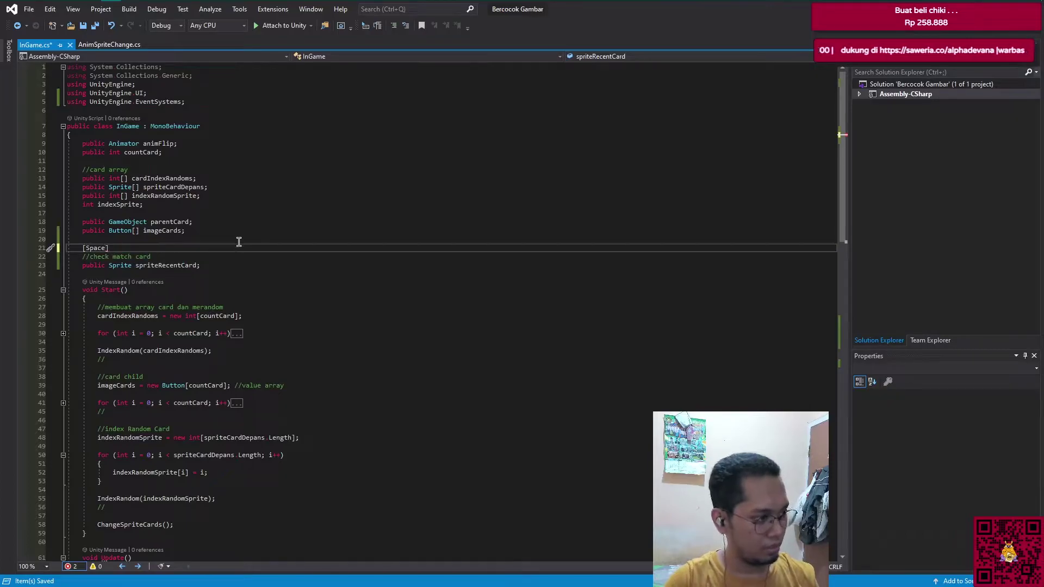
key(ctrl+s)
mouse_move(96, 4)
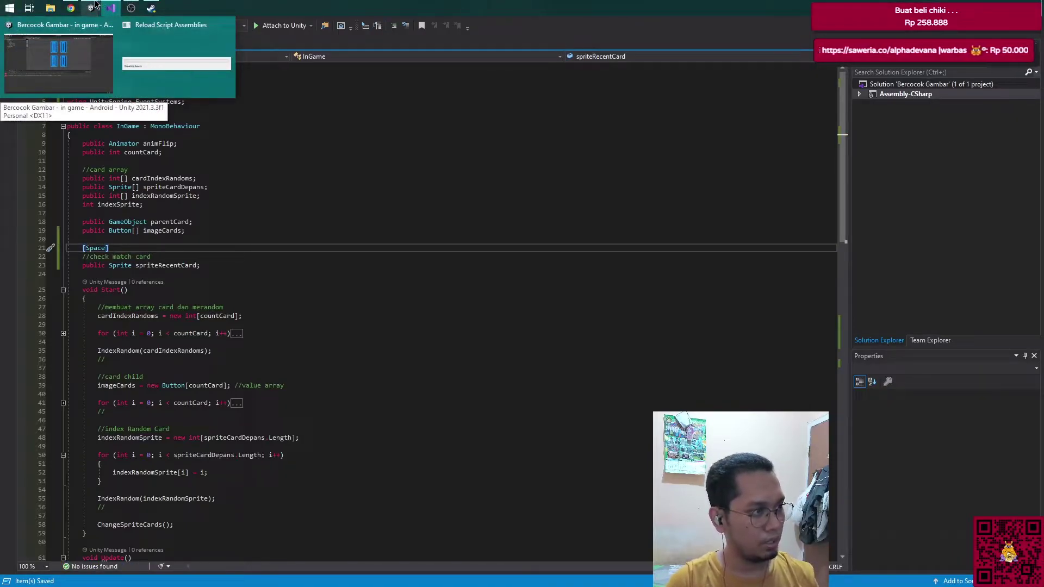
Step: Play the game, flip the top-left card, and check that Sprite Recent Card shows belakang
click(59, 60)
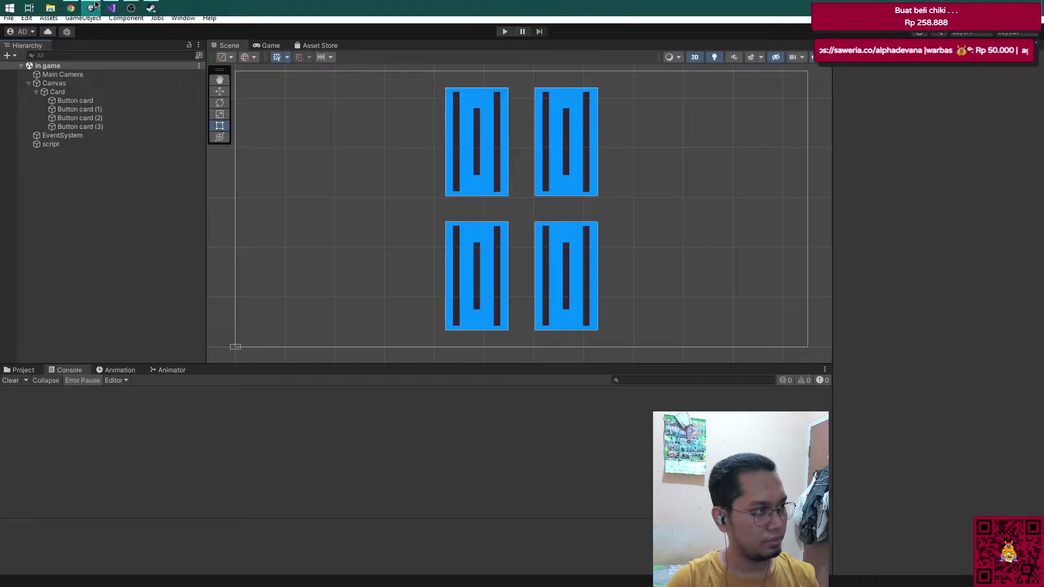
click(86, 145)
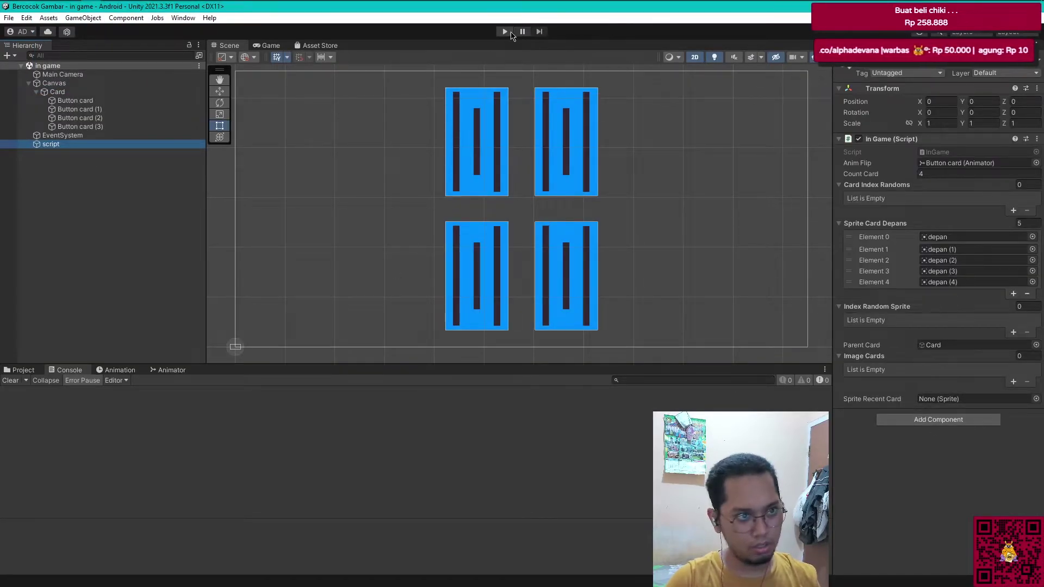
click(506, 32)
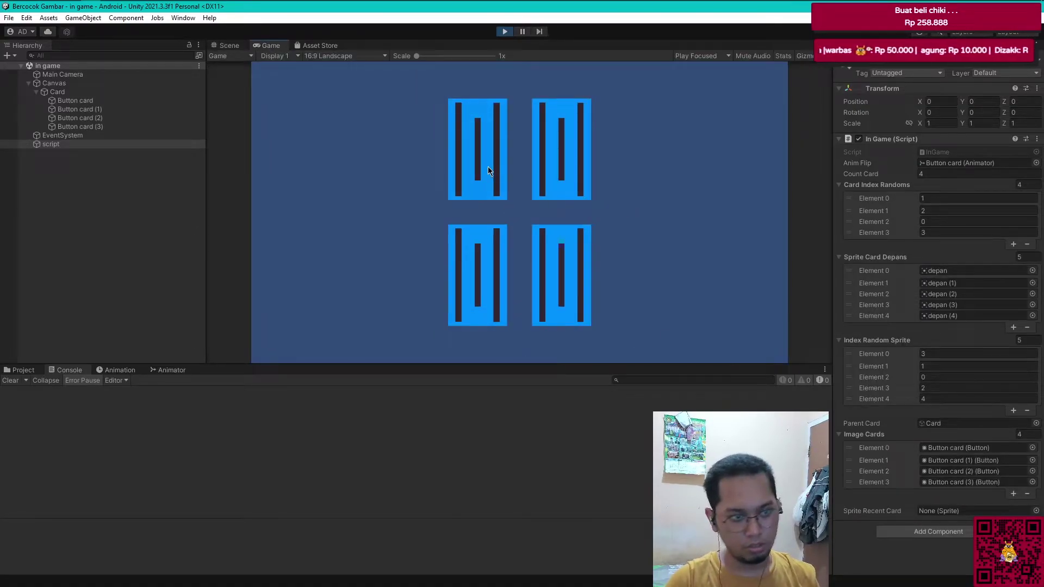
click(487, 166)
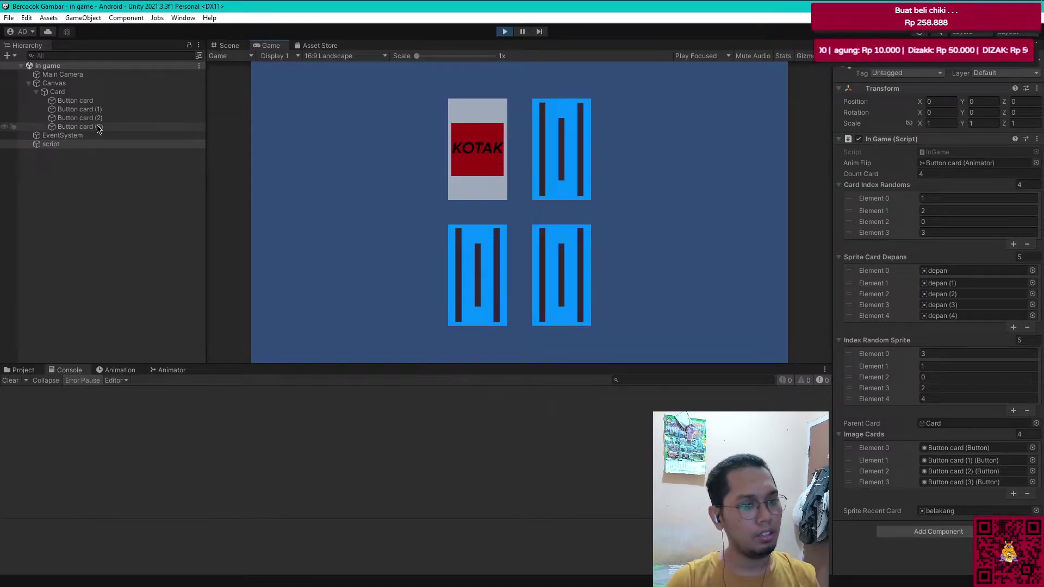
click(75, 101)
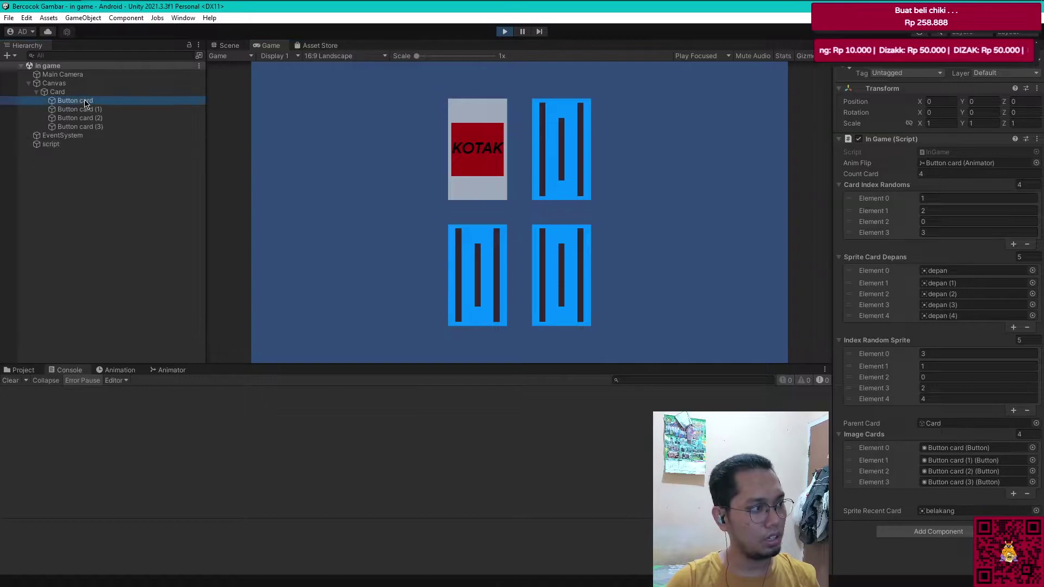
scroll(925, 299, down, 10)
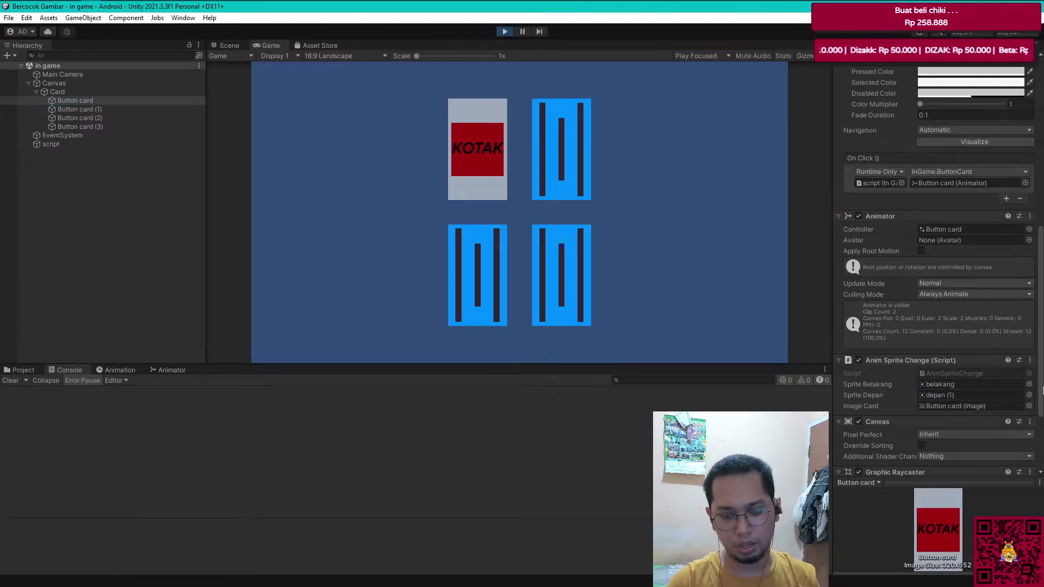
drag(1043, 389, 1043, 249)
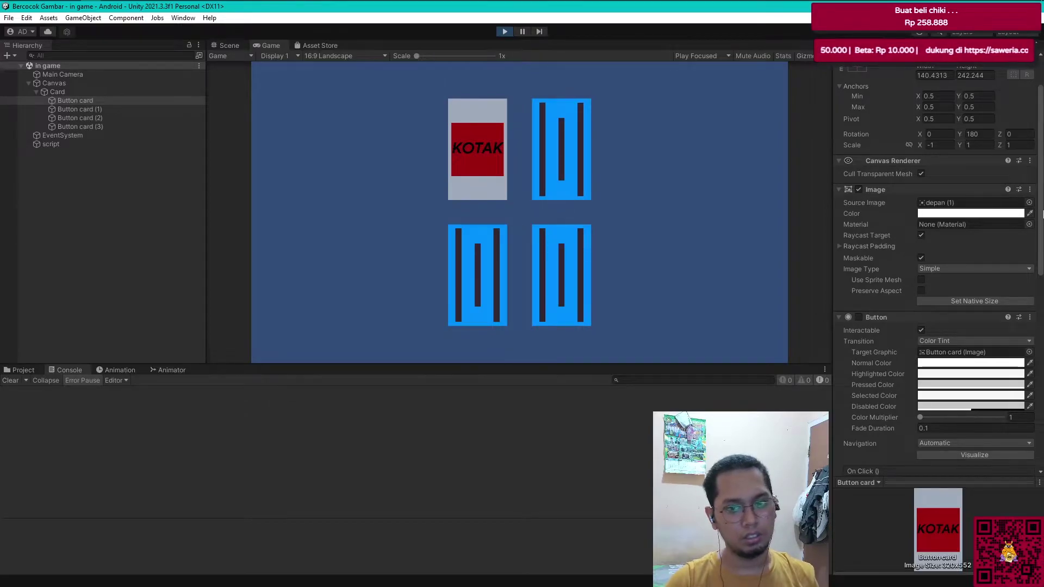
scroll(936, 272, down, 5)
Step: Remove the unfinished Invoke line and start a new spriteRecentCard line
key(alt+Tab)
key(ctrl+x)
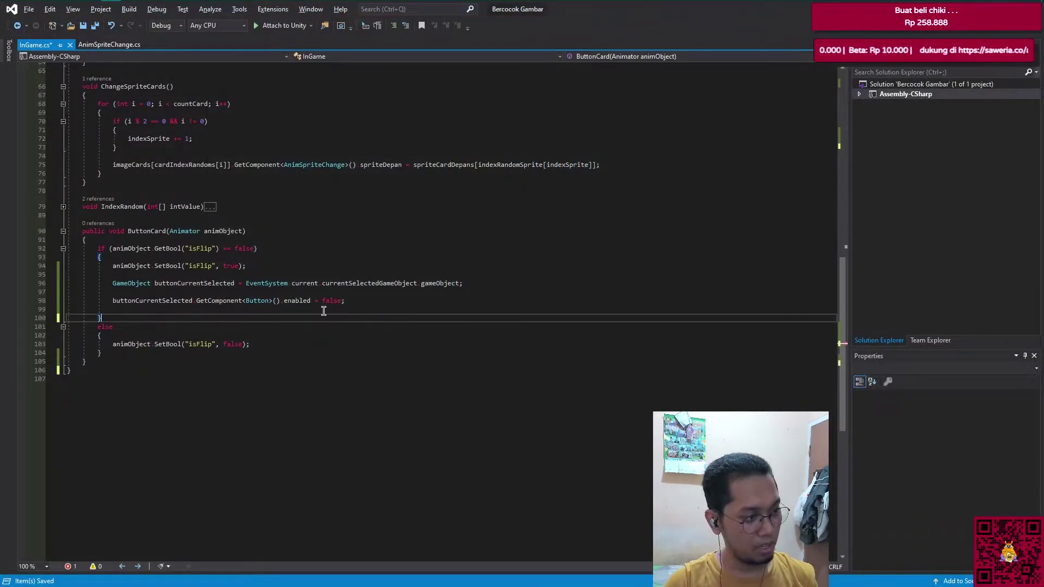
scroll(315, 309, up, 5)
scroll(218, 338, down, 4)
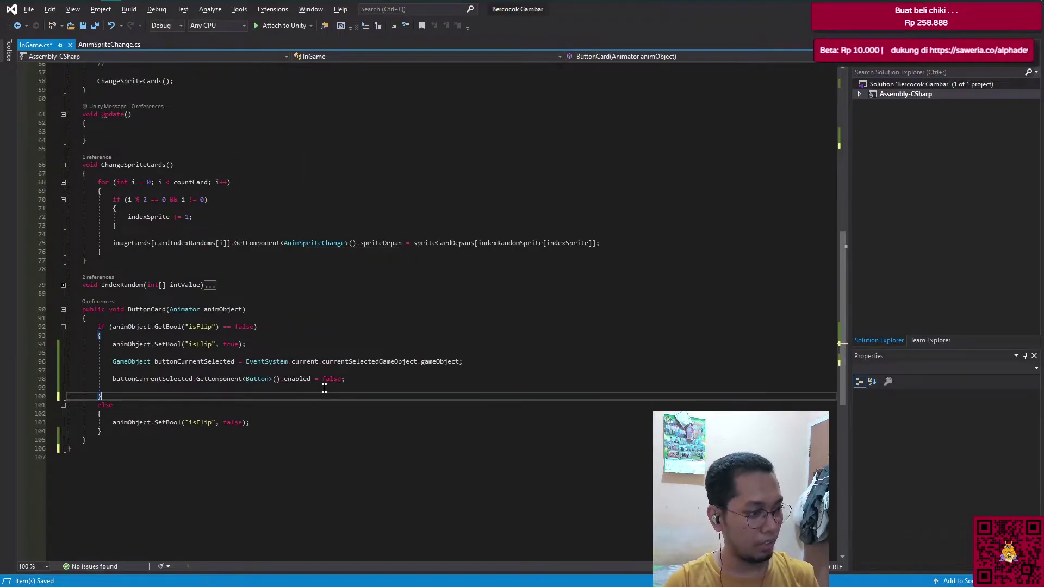
key(ctrl+v)
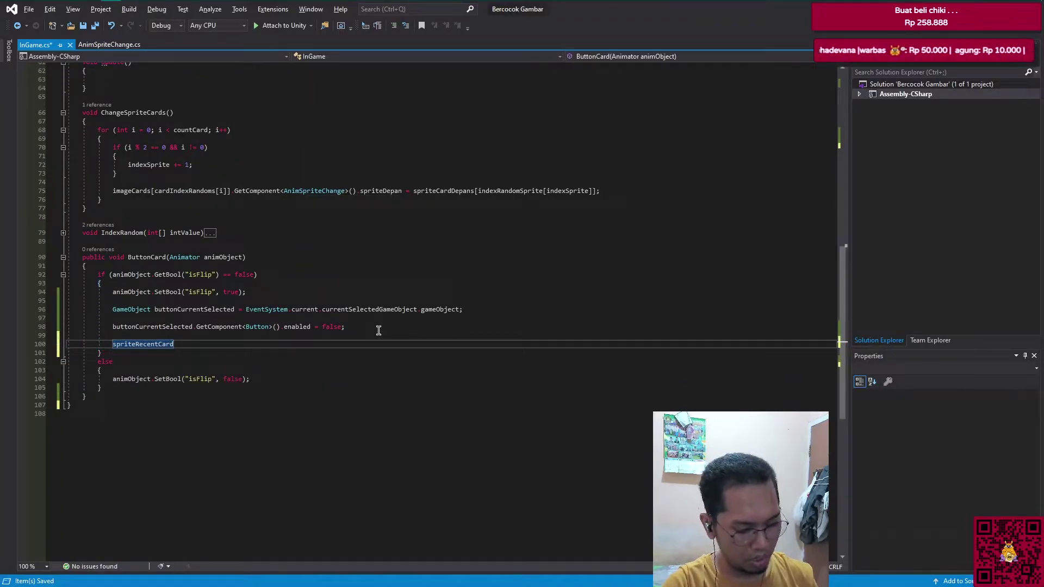
Step: Assign spriteRecentCard = buttonCurrentSelected.GetComponent<AnimSpriteChange>().spriteDepan; and save
text(= butt)
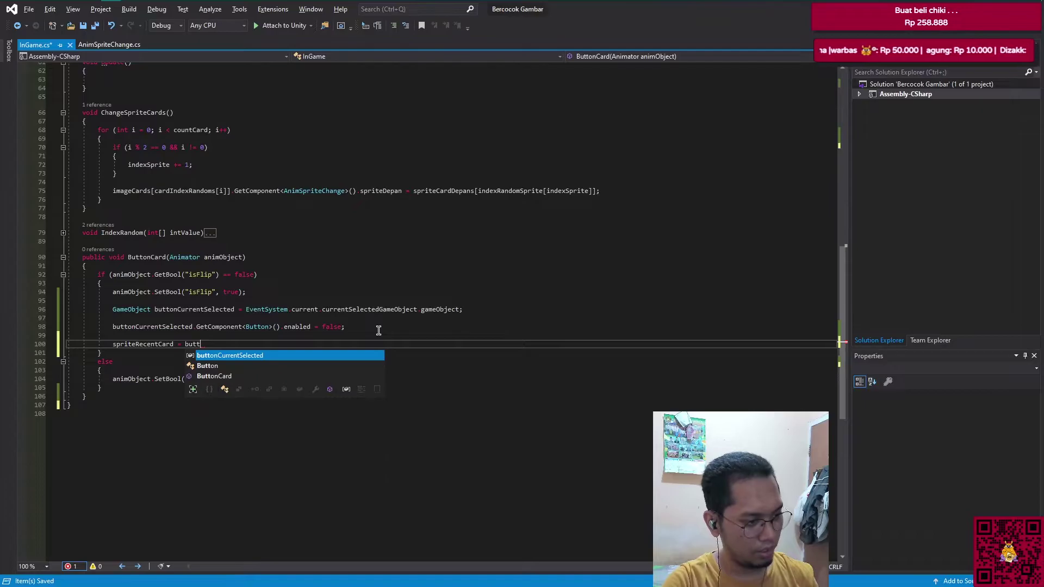
key(Tab)
text(.g)
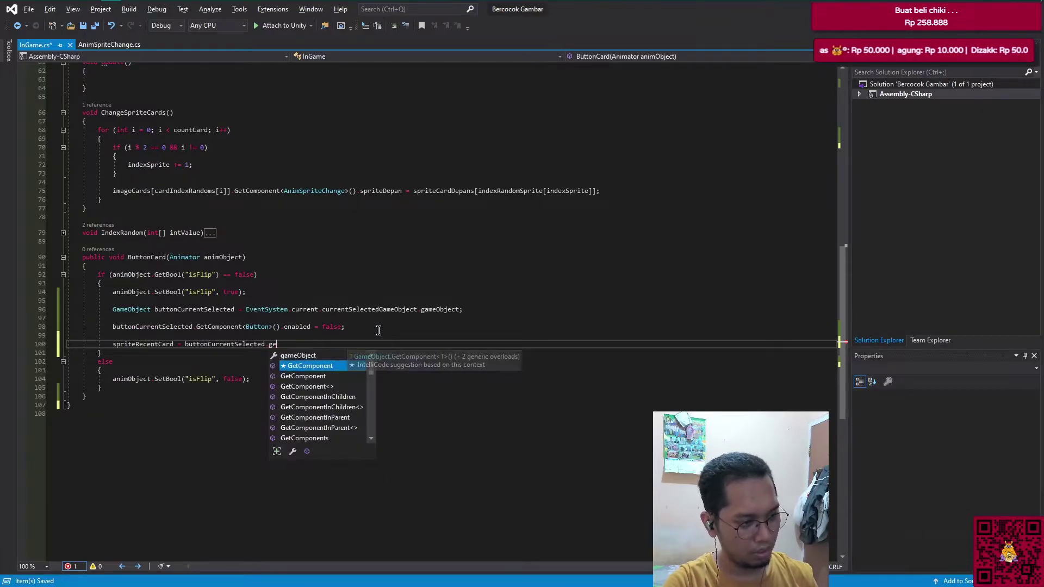
text(et)
key(Tab)
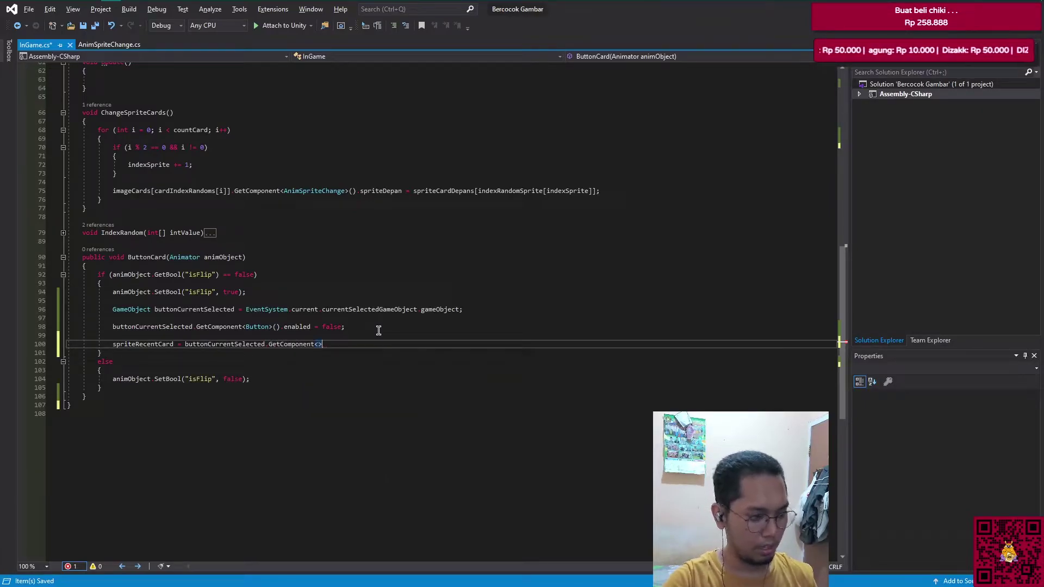
key(Left)
text(anim)
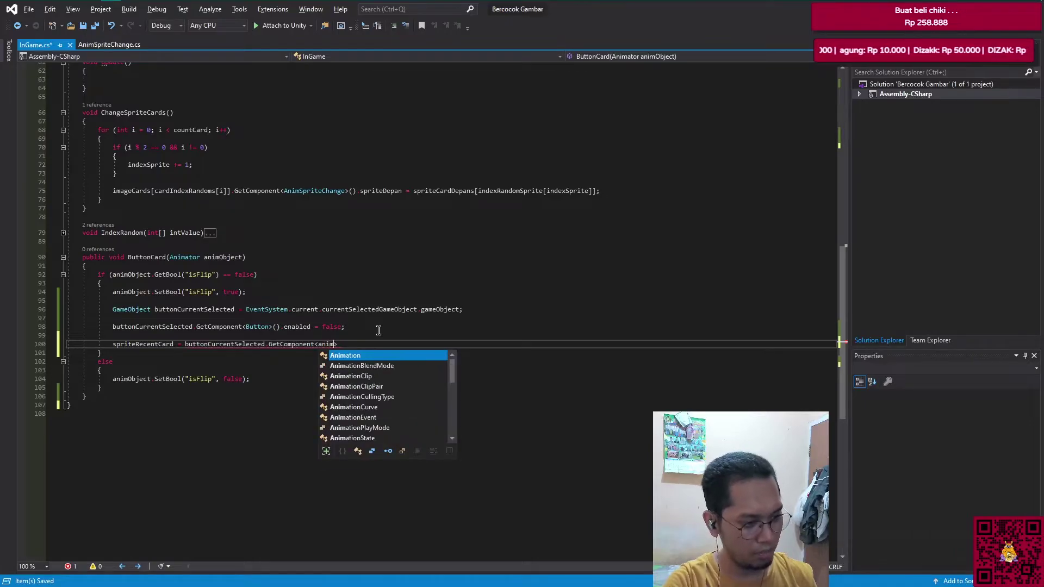
text(s>)
key(Tab)
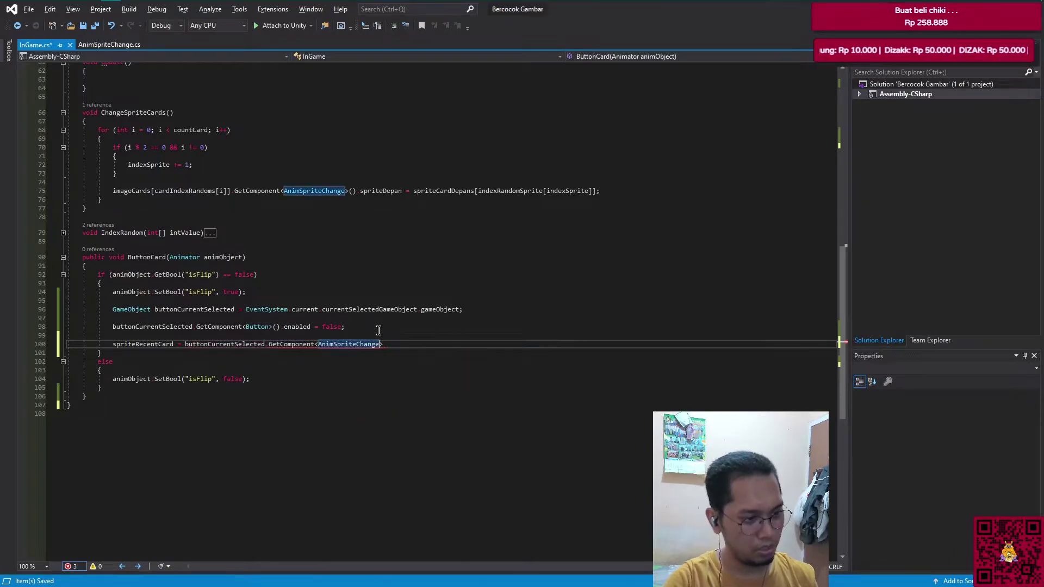
key(Right)
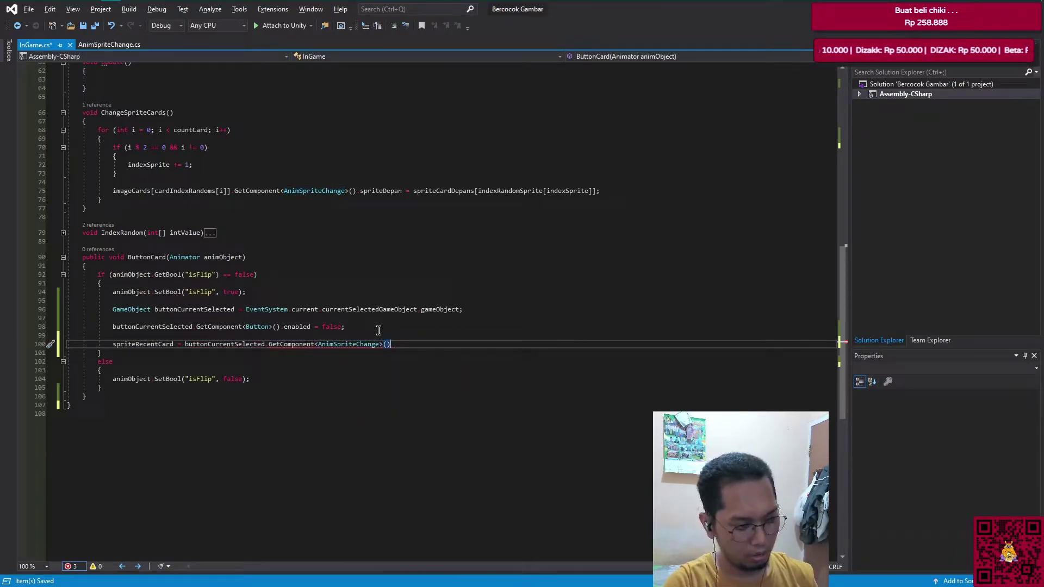
text(.)
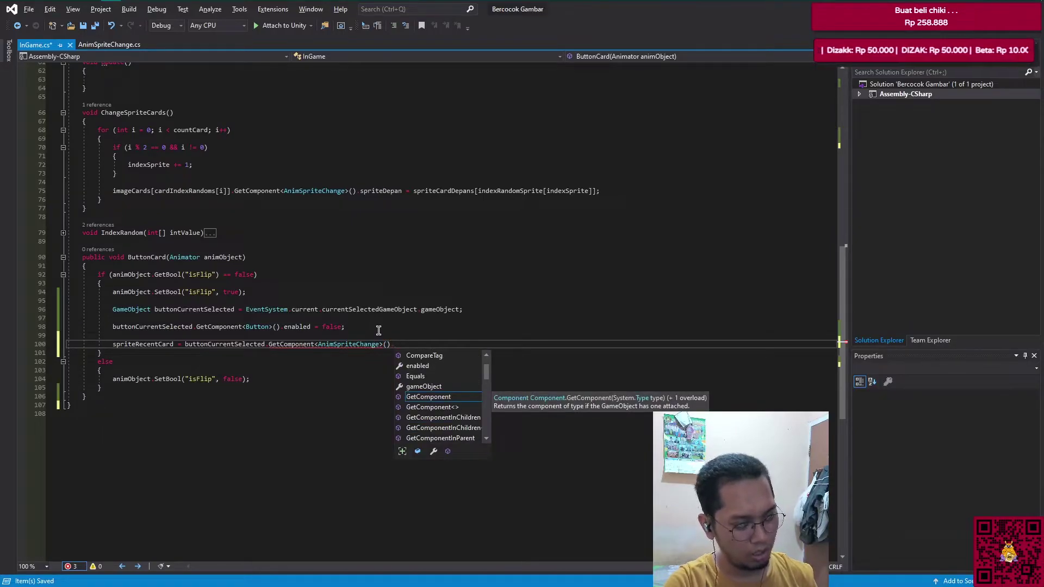
text(sp)
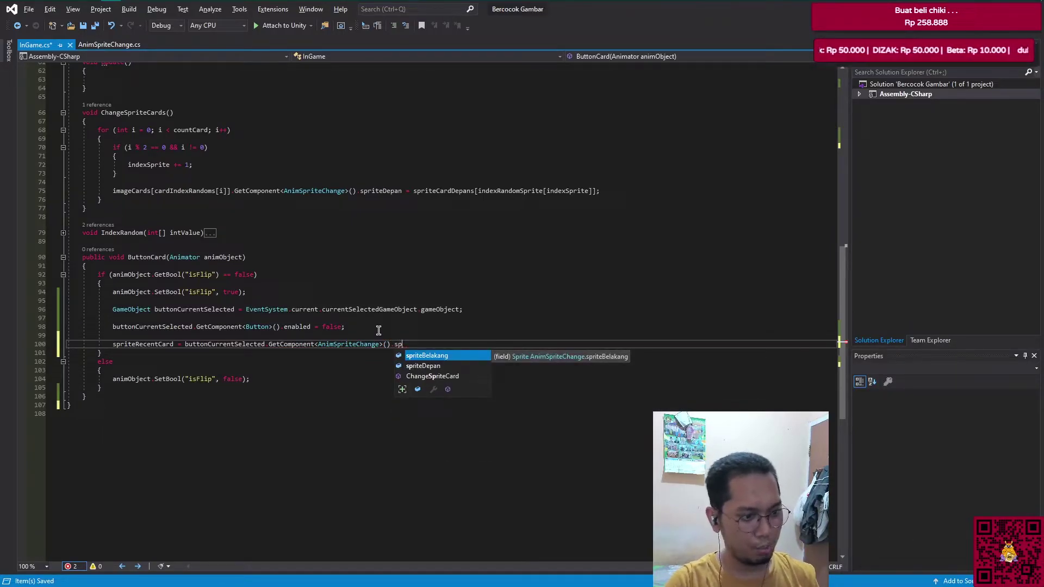
key(Down)
key(Tab)
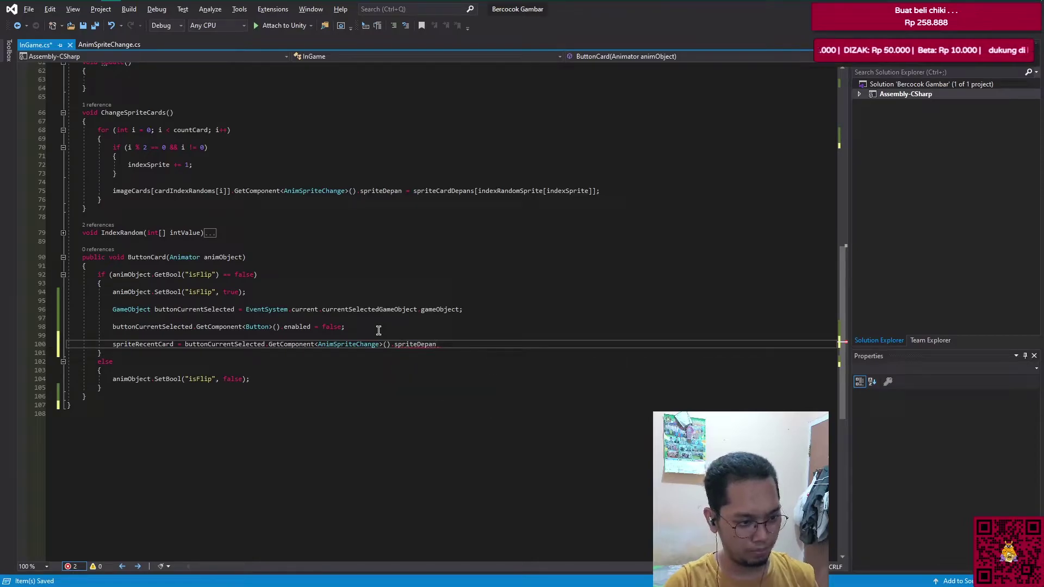
text(;)
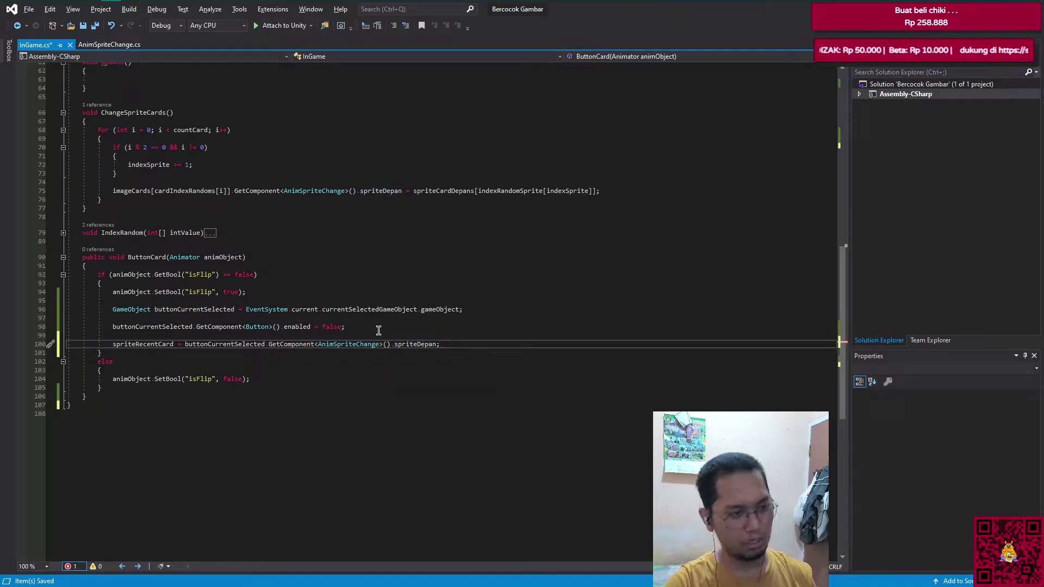
key(ctrl+s)
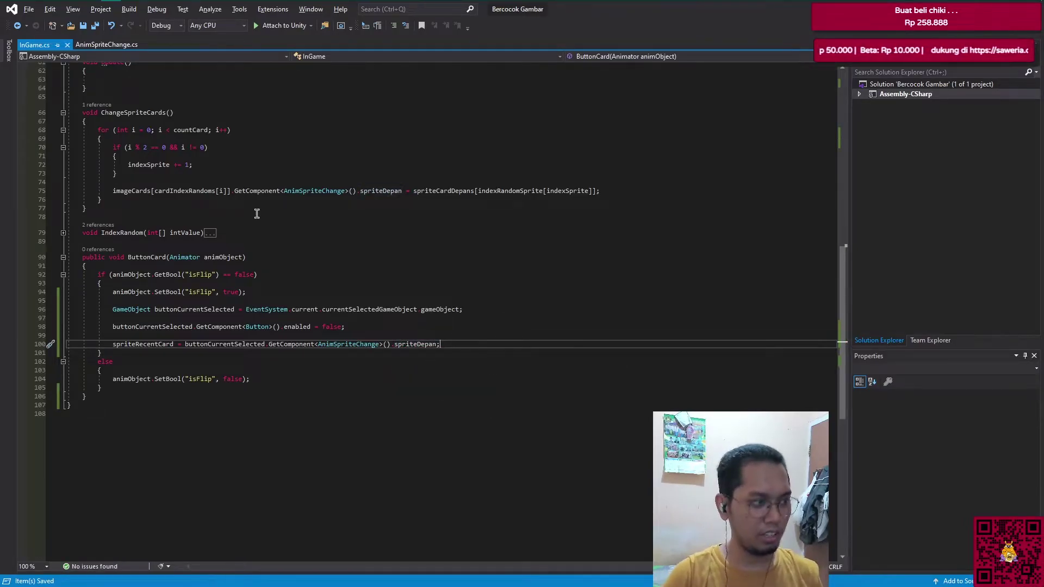
scroll(234, 318, up, 3)
scroll(233, 319, down, 2)
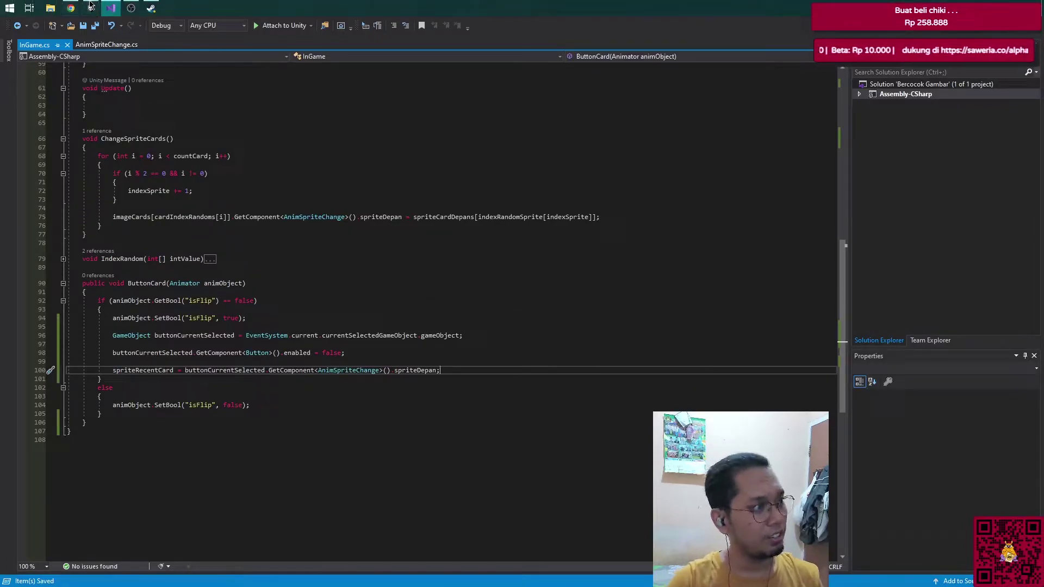
Step: Play-test flipping the top-left card to LIMA and confirm Sprite Recent Card is depan (2)
click(91, 8)
click(505, 31)
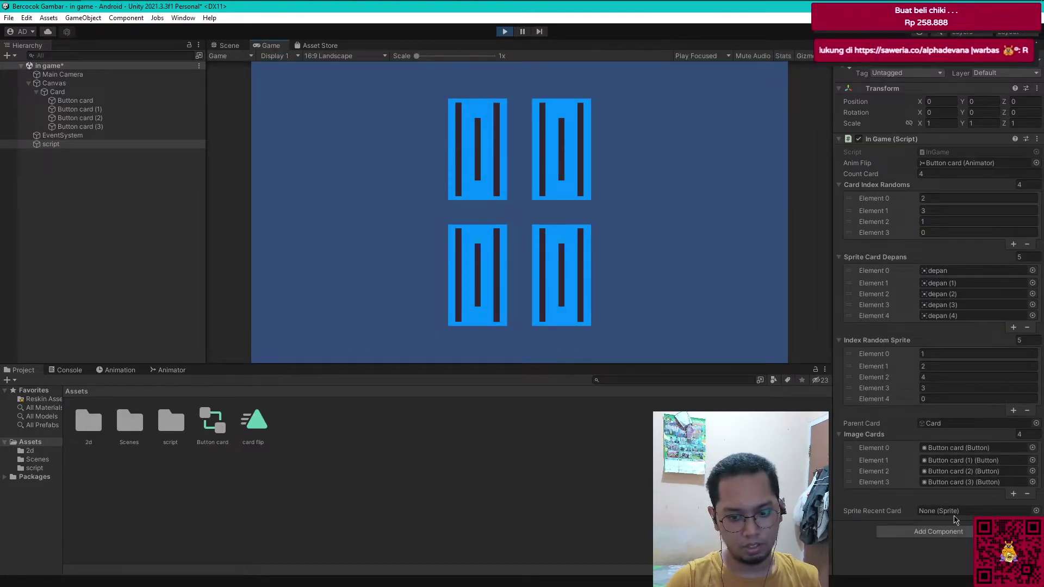
click(489, 174)
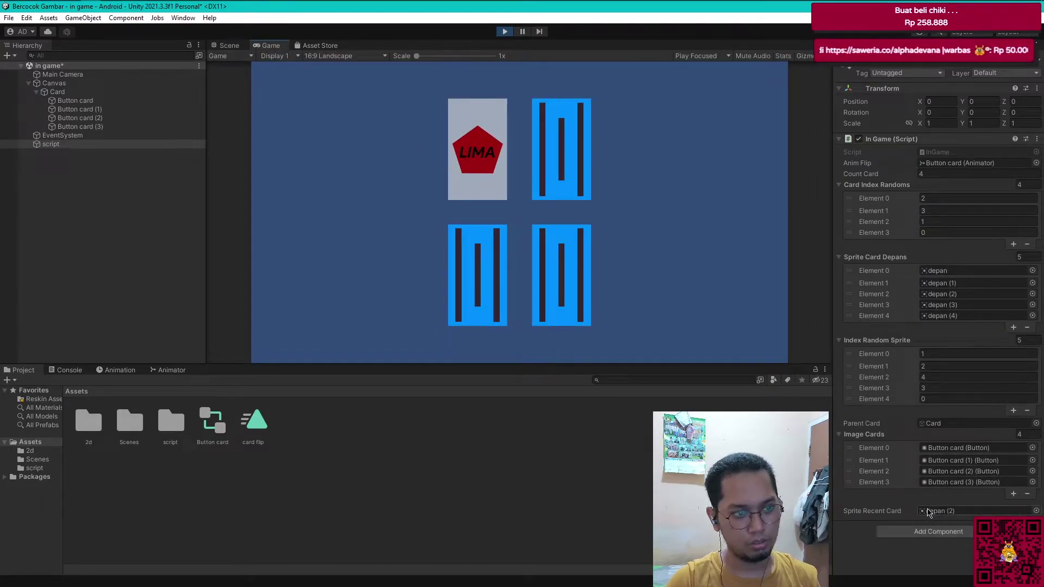
click(937, 296)
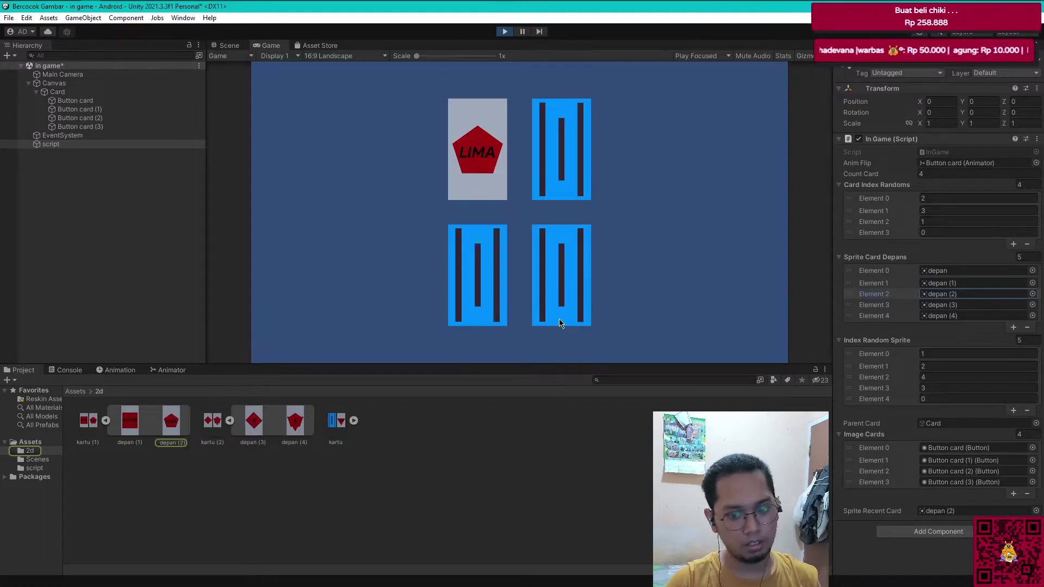
click(505, 31)
key(alt+Tab)
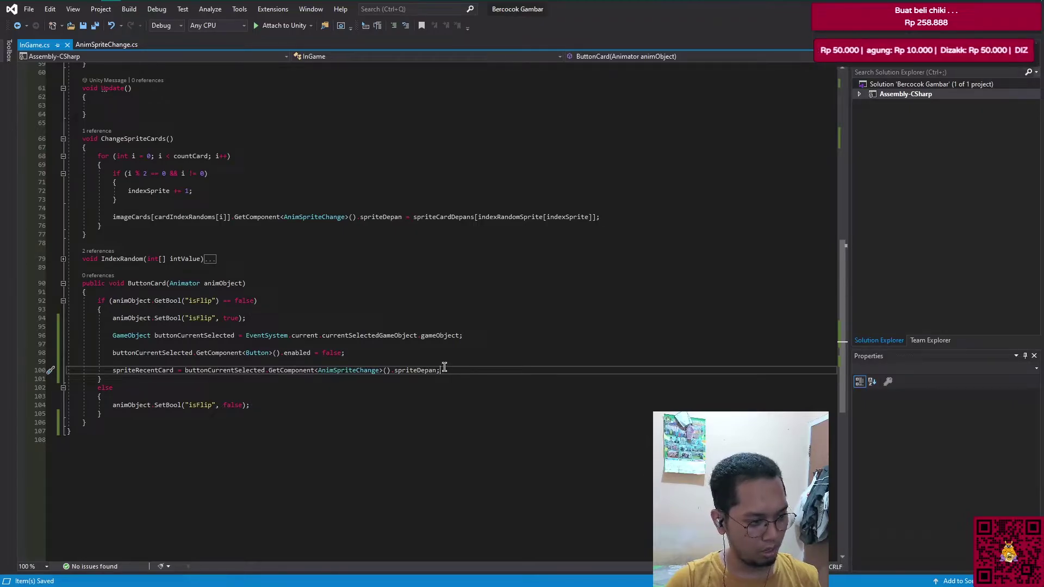
Step: Add an if (spriteRecentCard == null) block after the button-disabling line
click(422, 355)
key(Return)
key(Return)
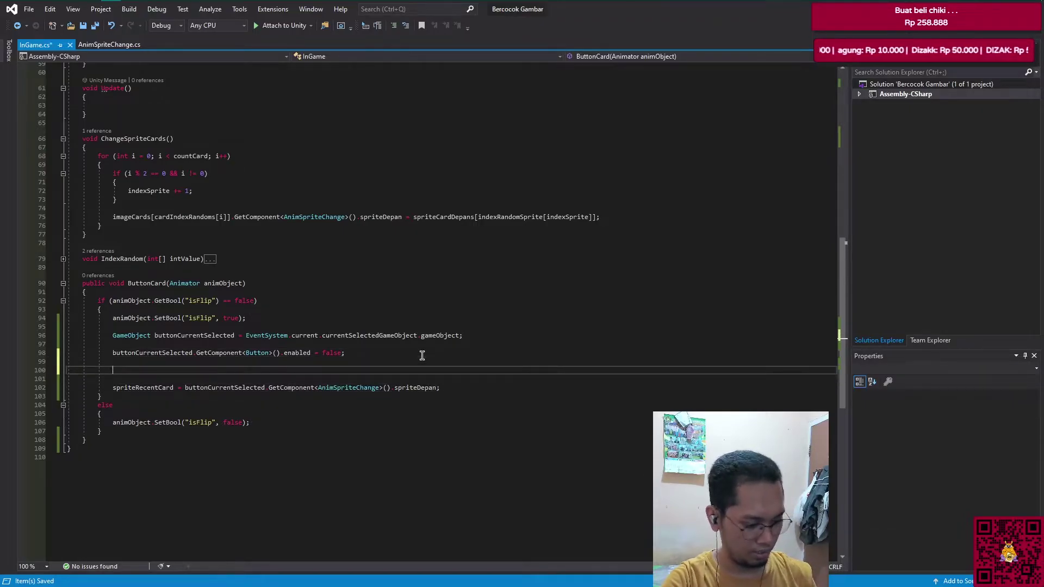
text(if)
key(Tab)
key(Tab)
text(spriteR)
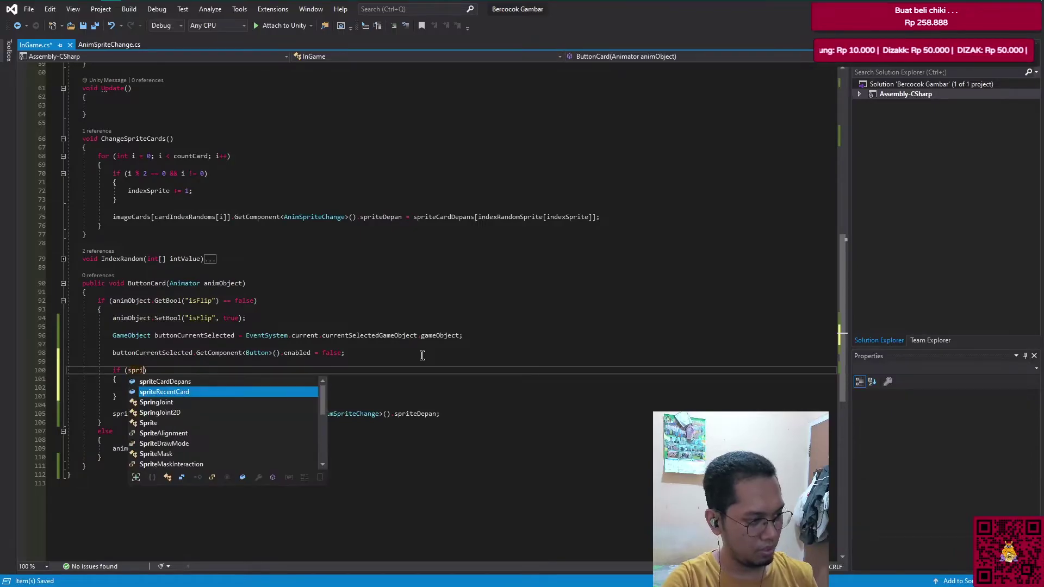
key(Tab)
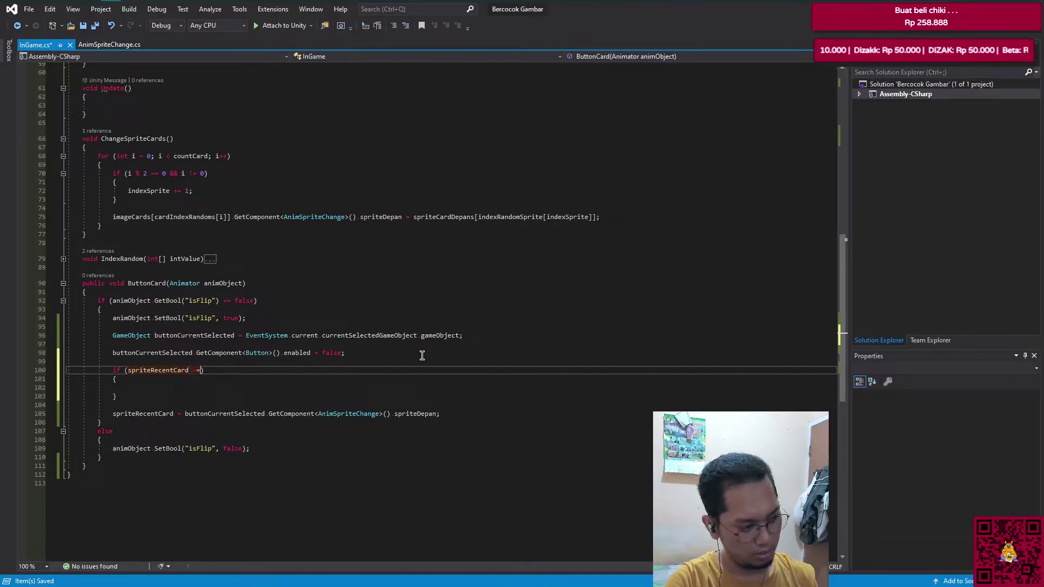
text(= null)
key(Down)
key(Down)
key(Down)
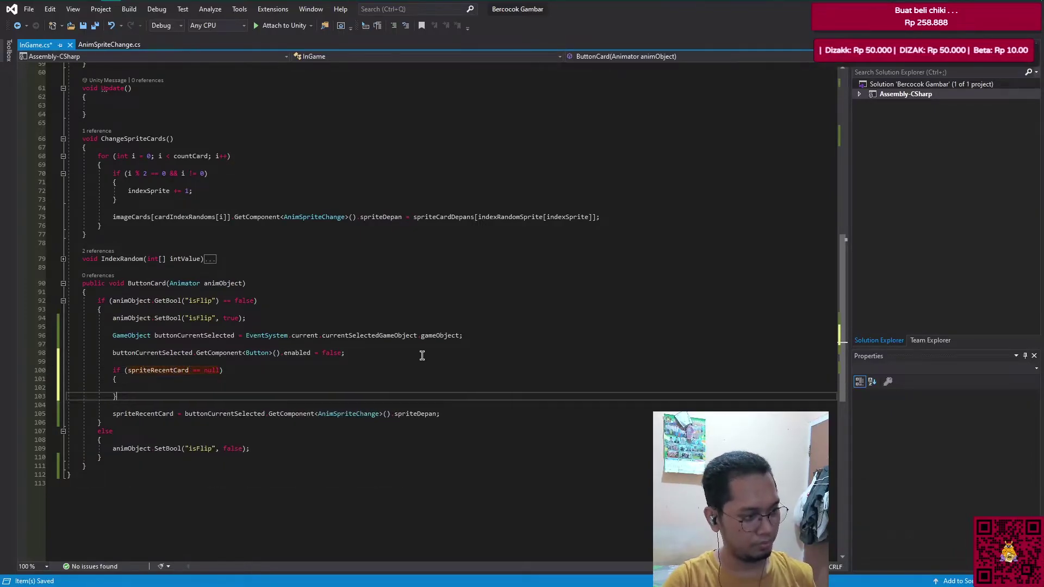
Step: Move the spriteDepan assignment inside the null-check block, remove blank lines, and save InGame.cs
key(Down)
key(Down)
key(ctrl+x)
key(Up)
key(Up)
key(Up)
key(ctrl+v)
key(Down)
key(Down)
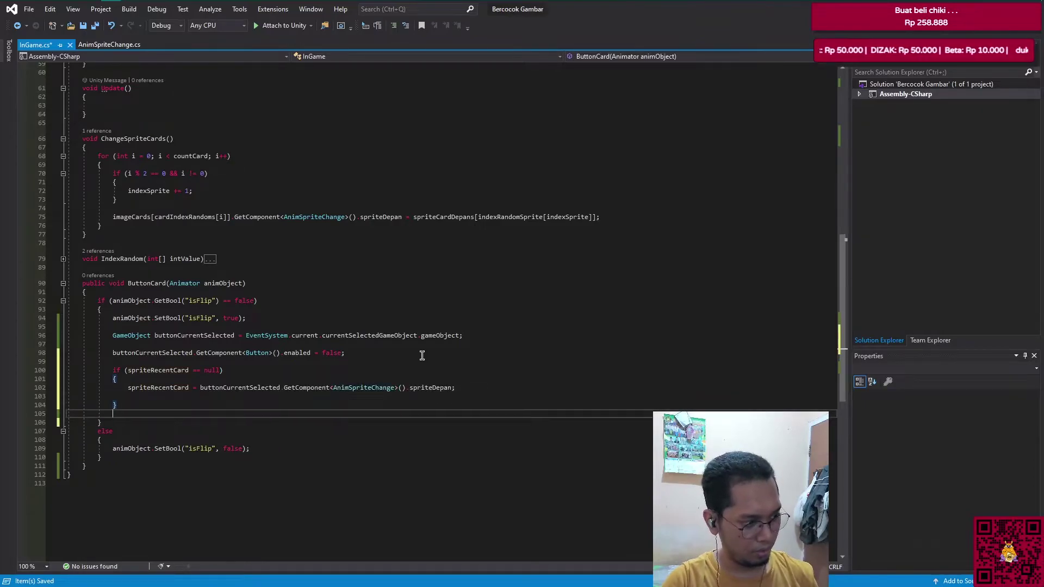
key(BackSpace)
click(148, 397)
key(Delete)
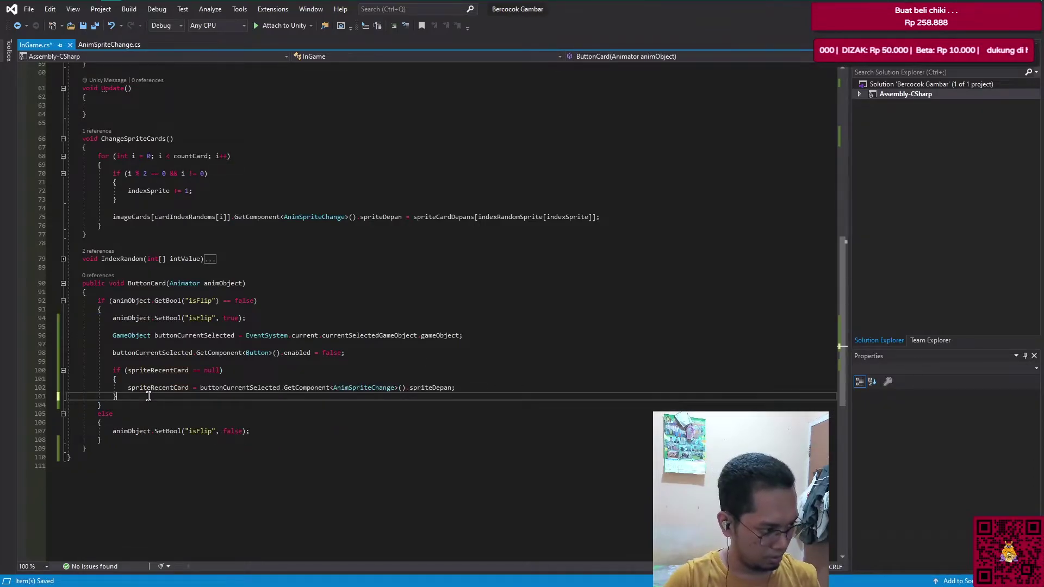
key(ctrl+s)
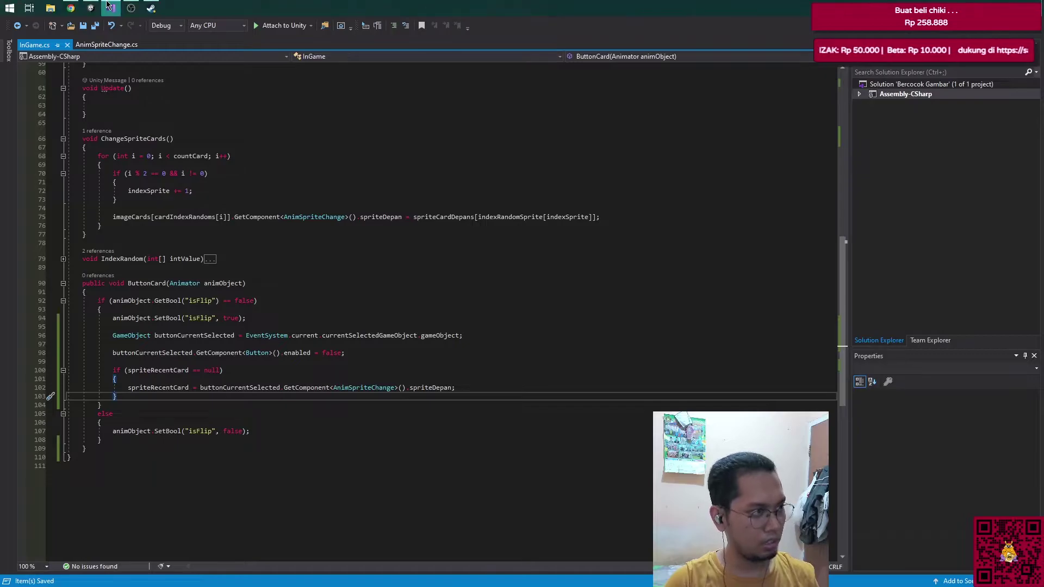
Step: Add an if testing buttonCurrentSelected.GetComponent<Button>().image.sprite == spriteRecentCard below the null check
click(108, 7)
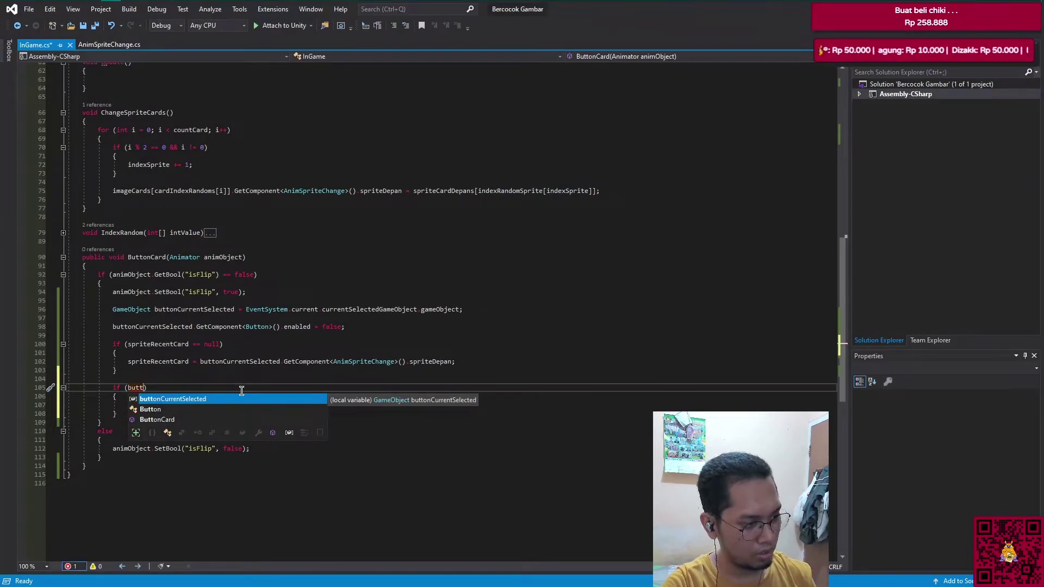
key(Tab)
text(.)
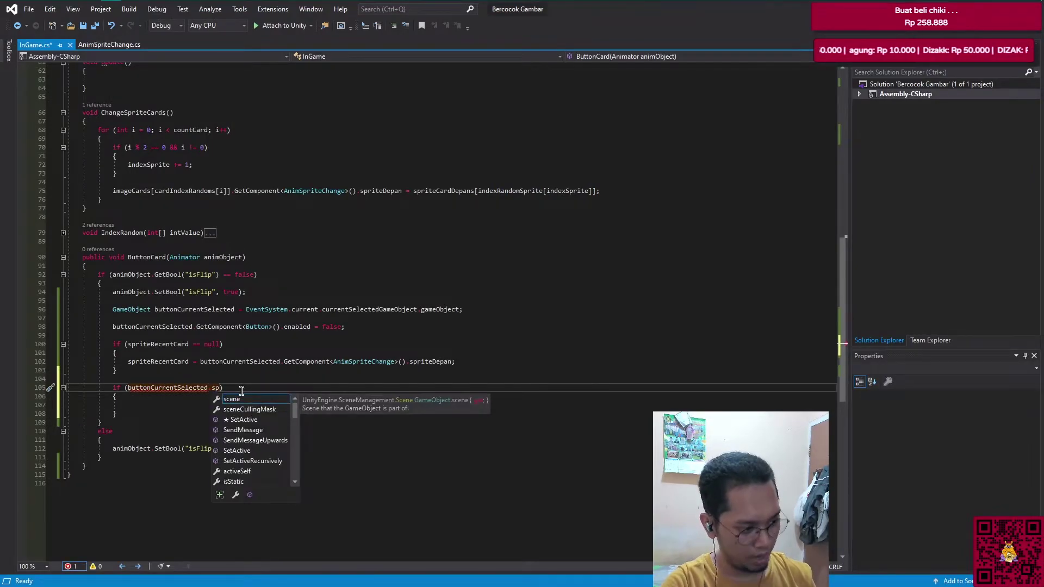
text(sp)
key(BackSpace)
key(BackSpace)
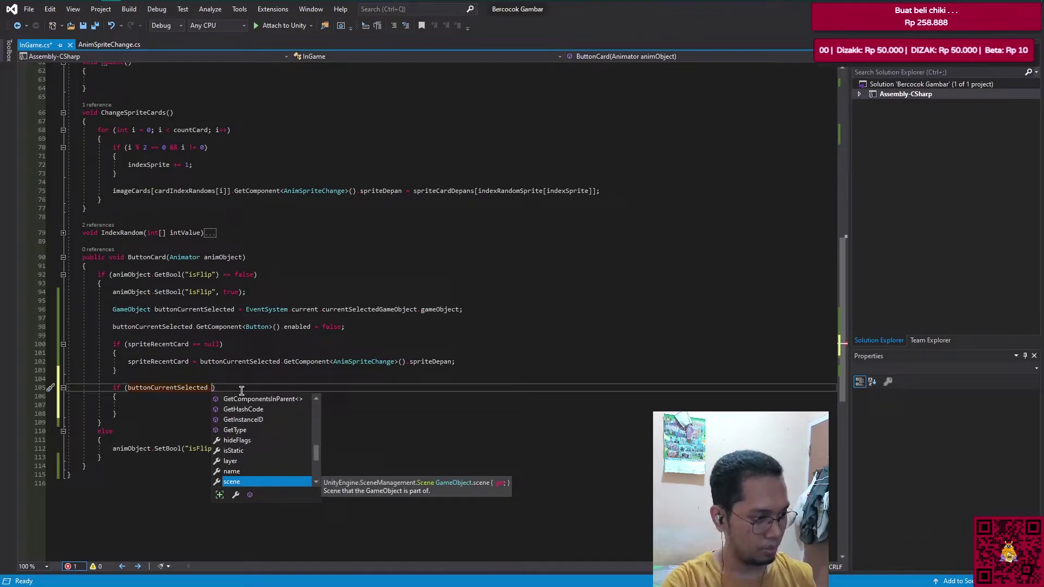
text(get)
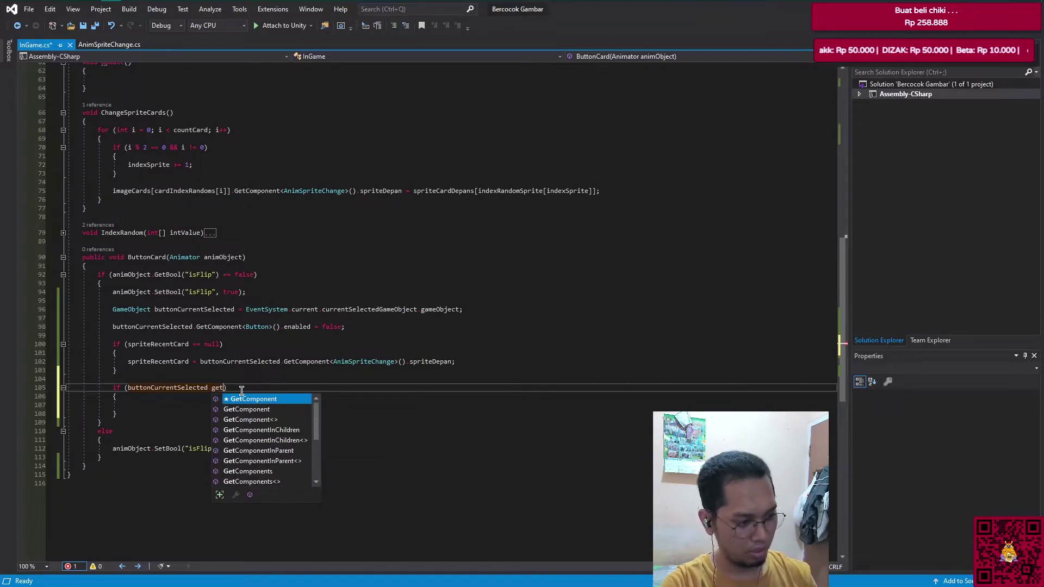
text(com<)
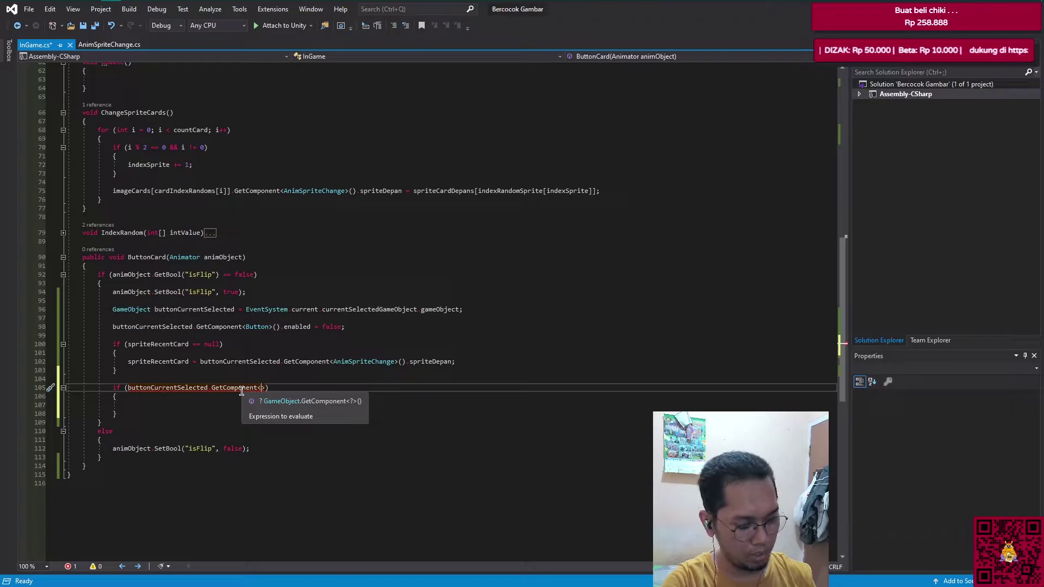
text(Button)
key(Tab)
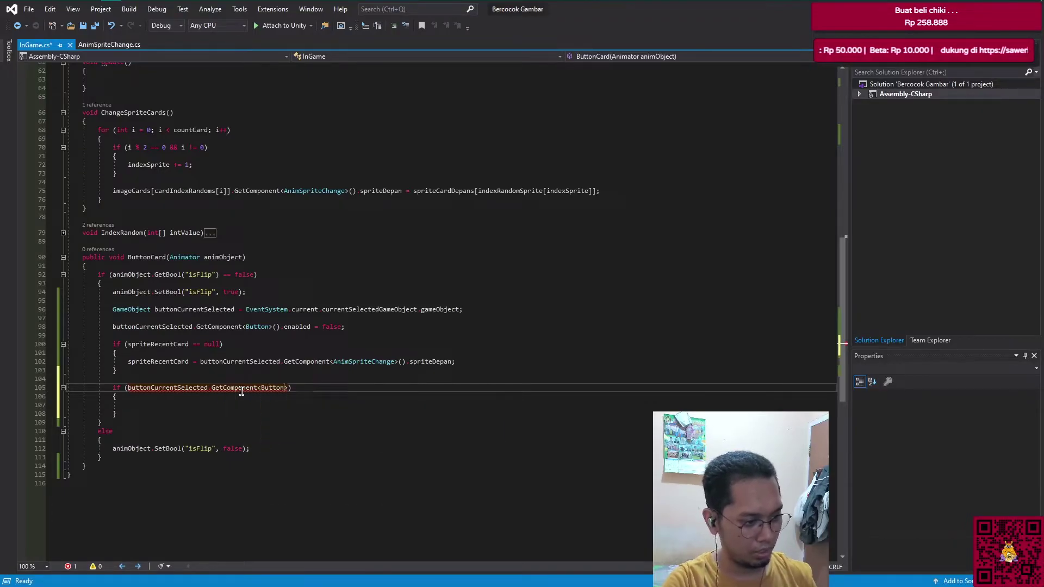
text(>().)
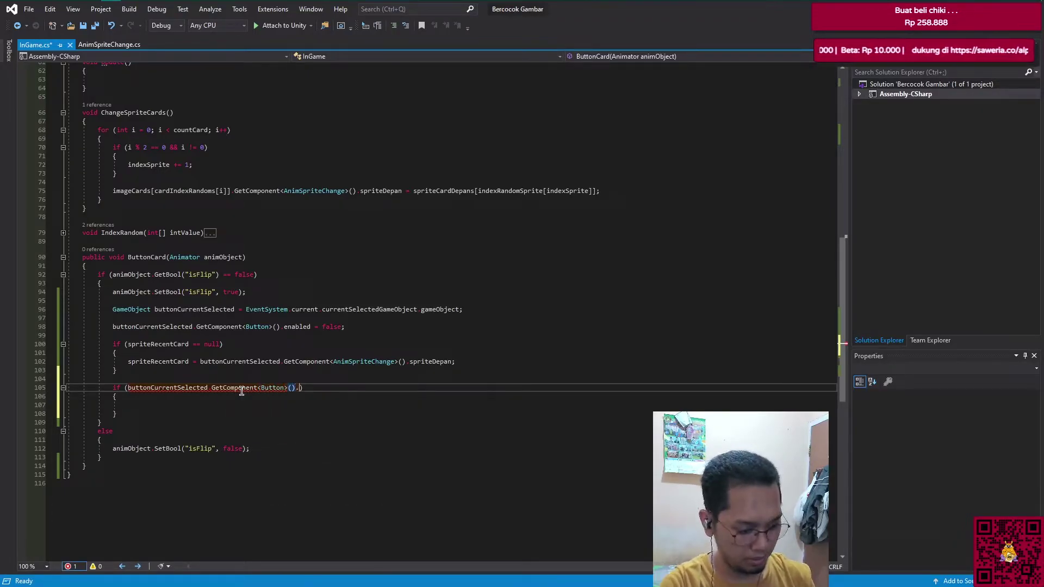
text(image.sprite)
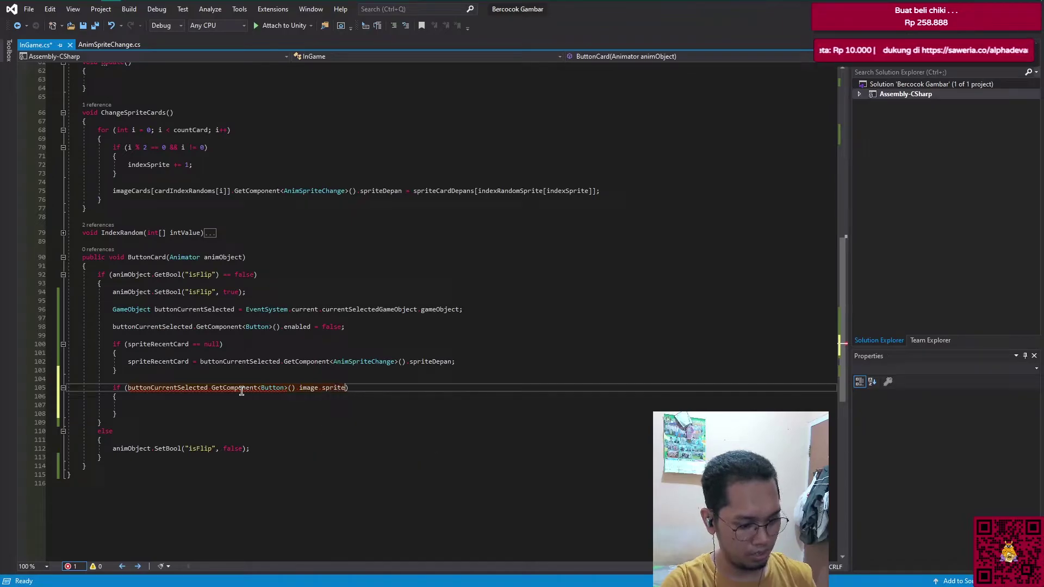
text( == )
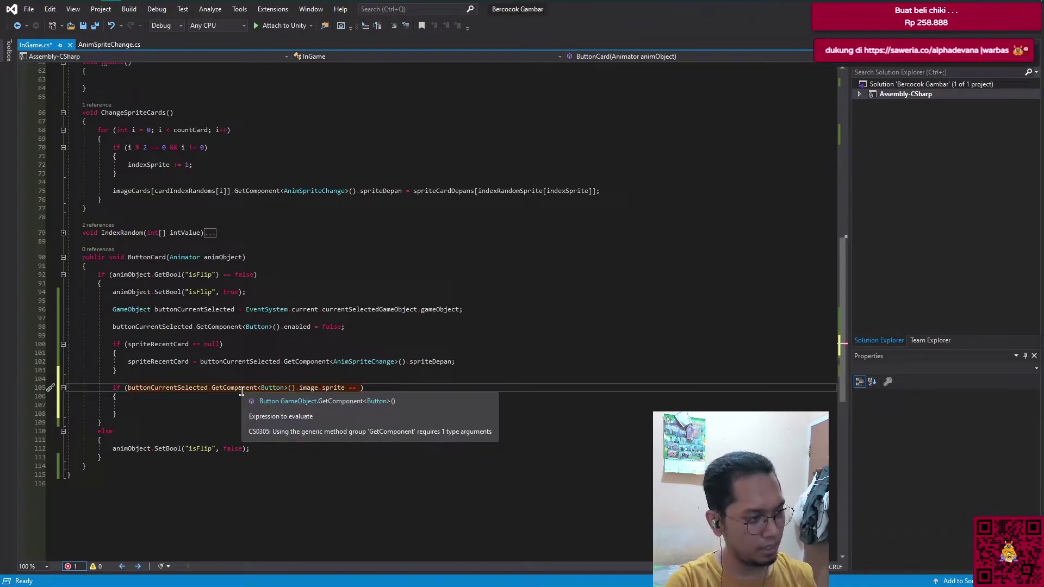
text(sprite)
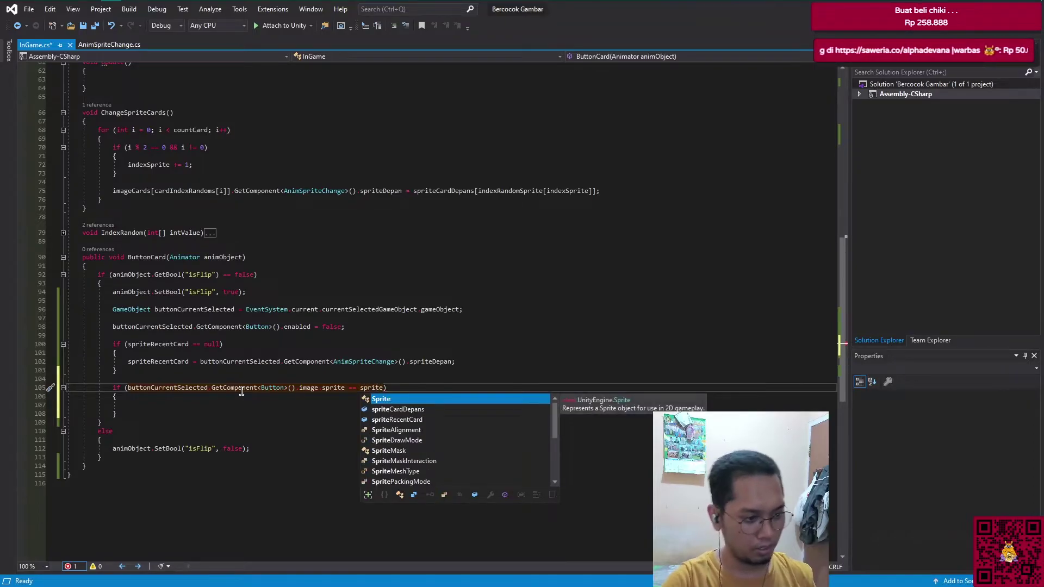
key(Down)
key(Tab)
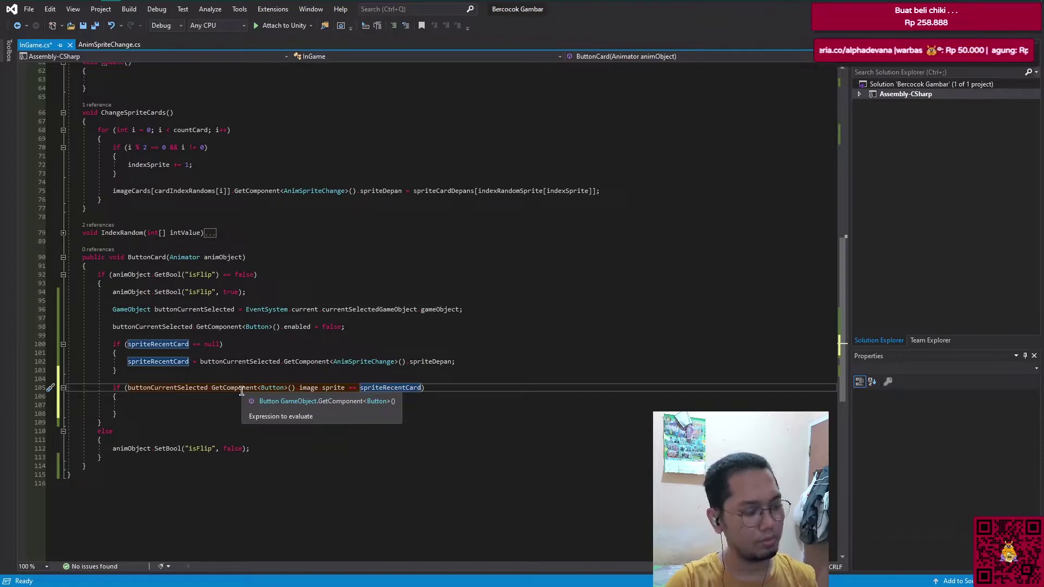
key(Up)
key(Up)
Step: Add an else branch after the spriteRecentCard null check, removing the stray empty block
key(Return)
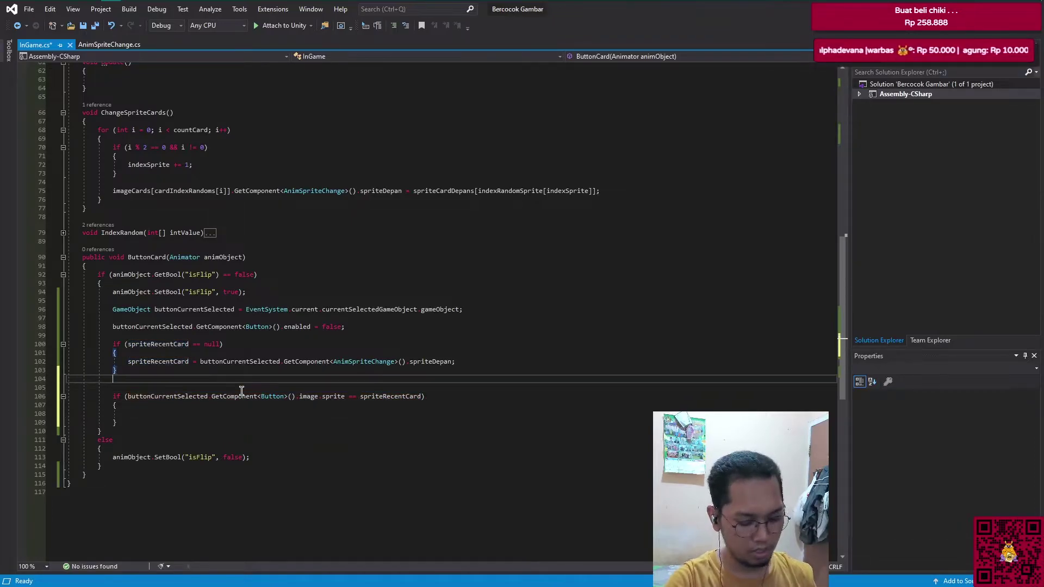
text(else)
key(Return)
text({)
key(Return)
key(Down)
key(Down)
key(Down)
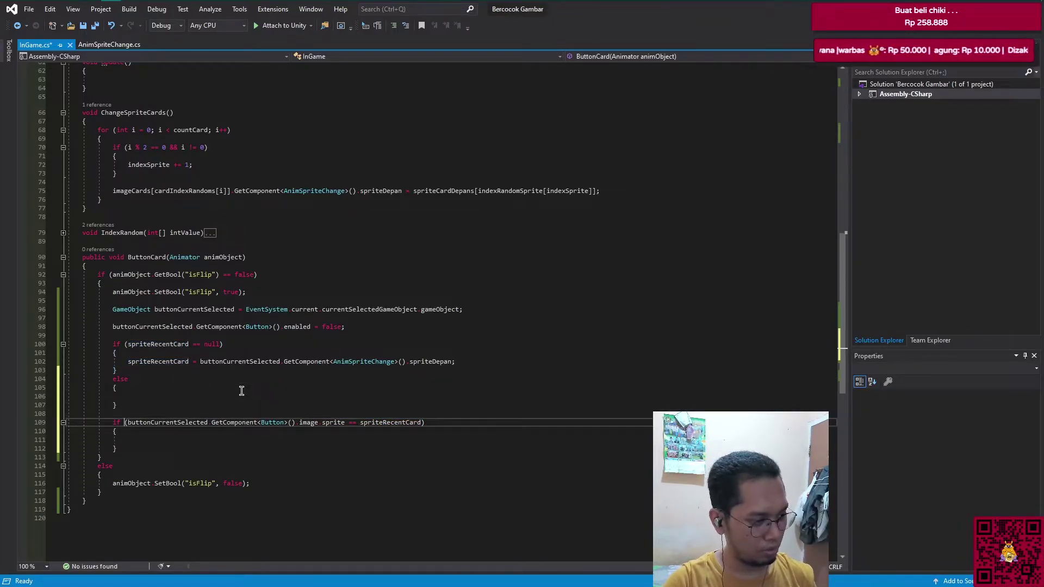
key(Up)
key(Up)
key(Up)
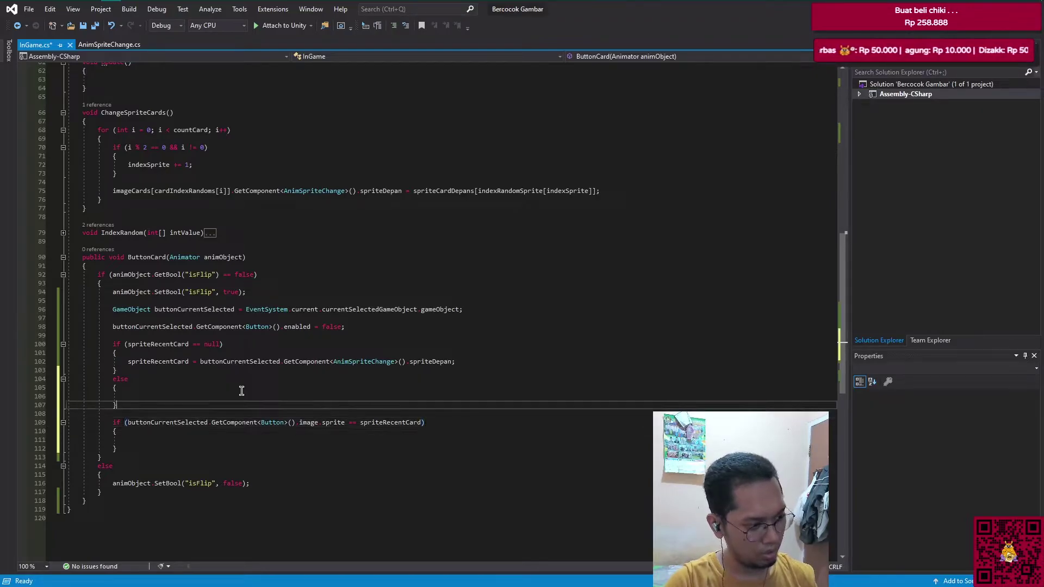
key(Up)
key(Up)
key(Down)
key(Down)
key(Down)
key(Down)
key(Down)
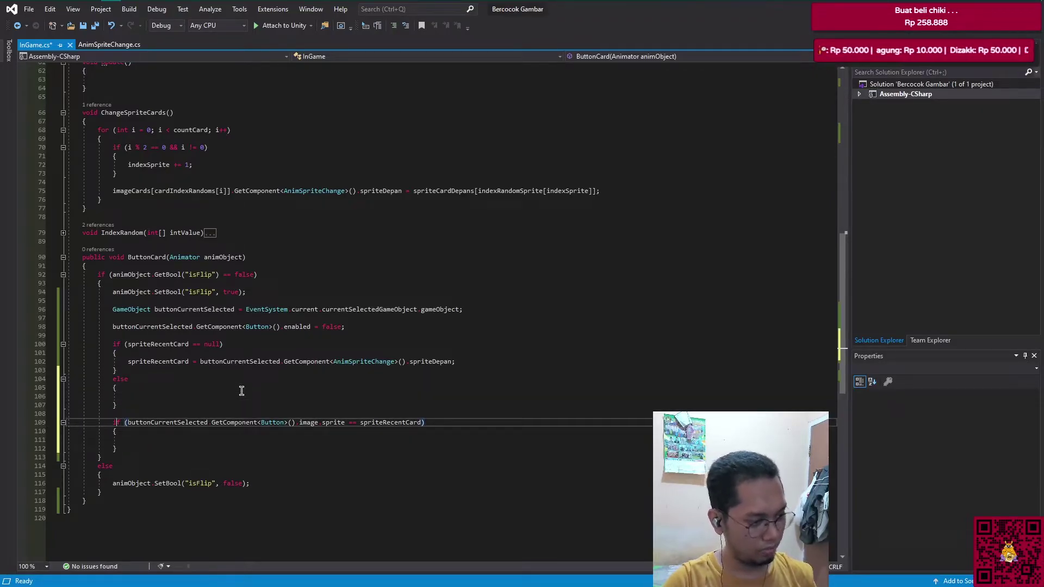
text(else)
key(Up)
key(Up)
key(shift+Up)
key(shift+Up)
key(shift+Up)
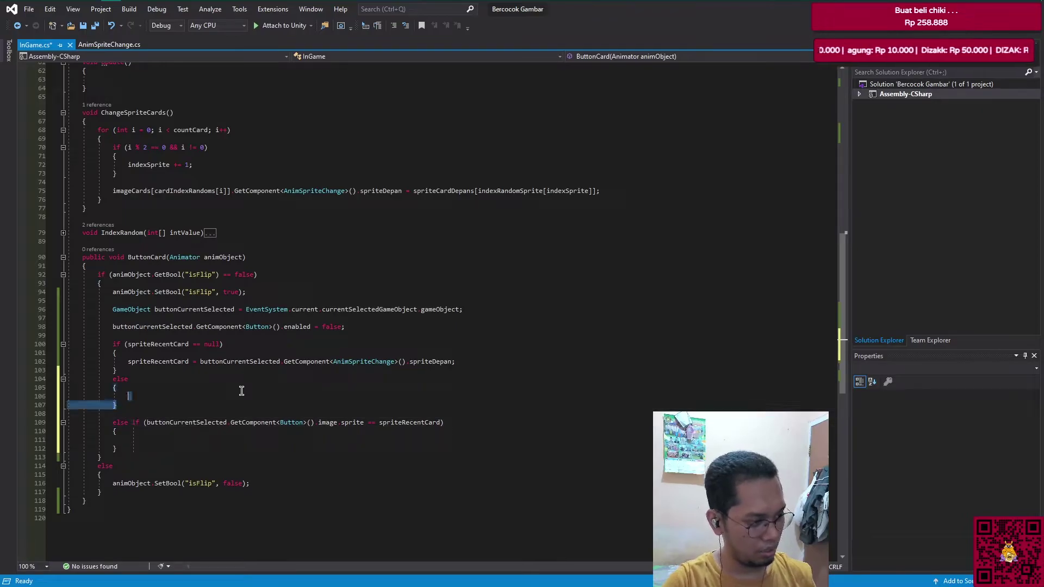
key(shift+Home)
key(Delete)
key(Delete)
key(Delete)
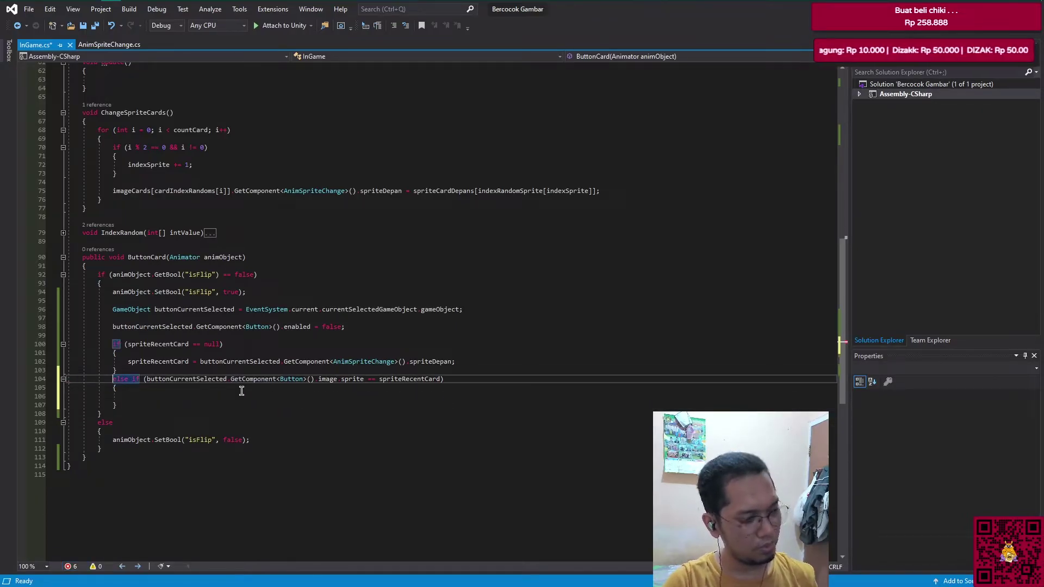
Step: Move the sprite-comparison if condition inside the else braces as a nested if
key(End)
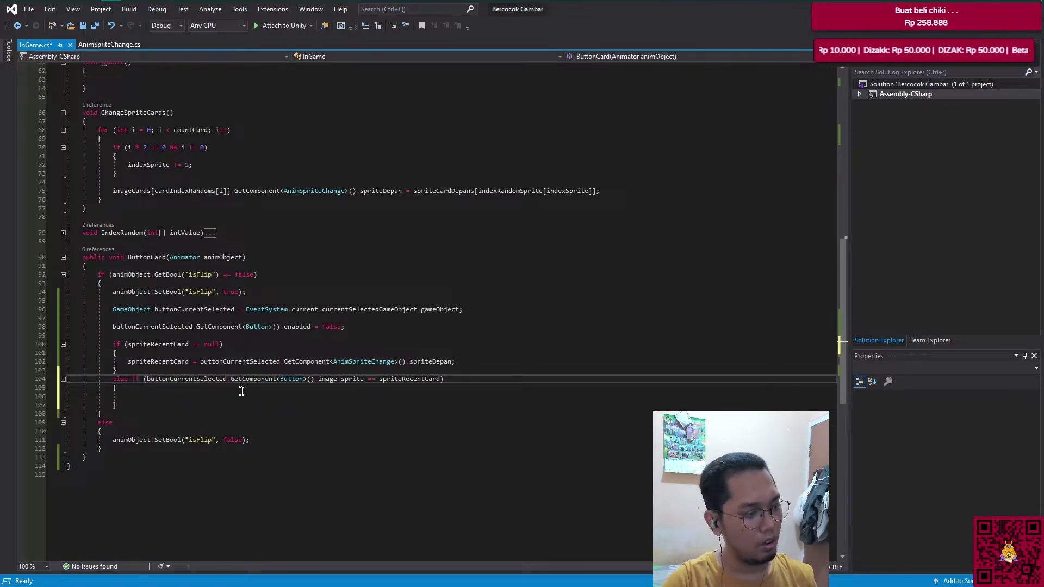
key(Home)
key(shift+End)
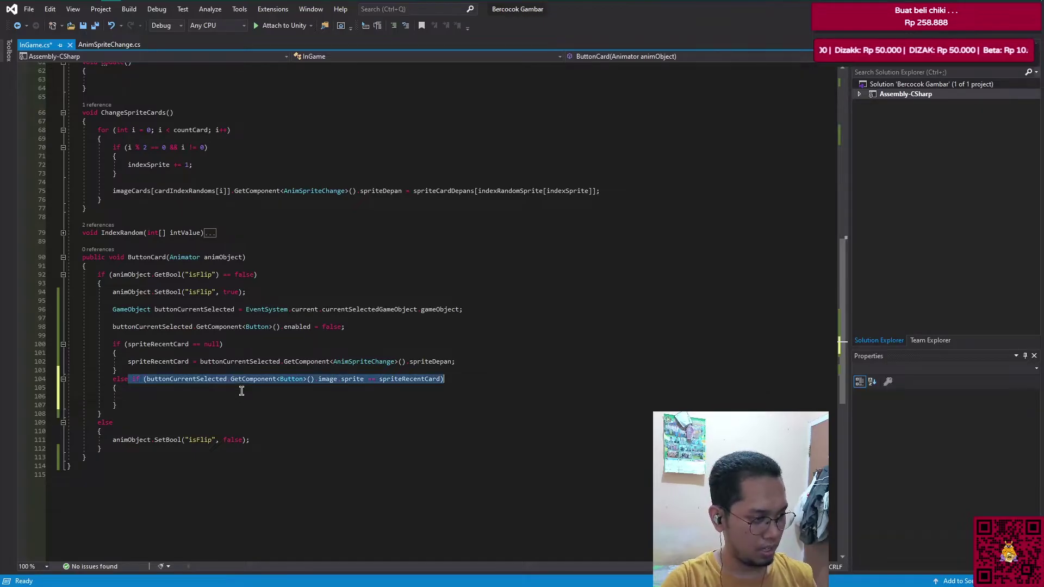
key(ctrl+x)
key(Down)
key(Down)
key(ctrl+v)
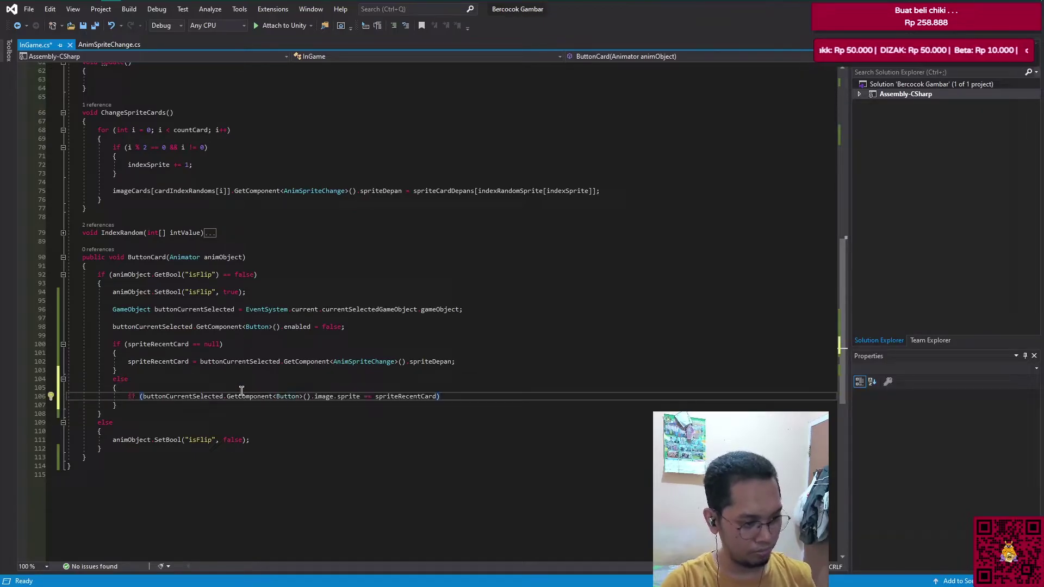
key(Return)
key(Return)
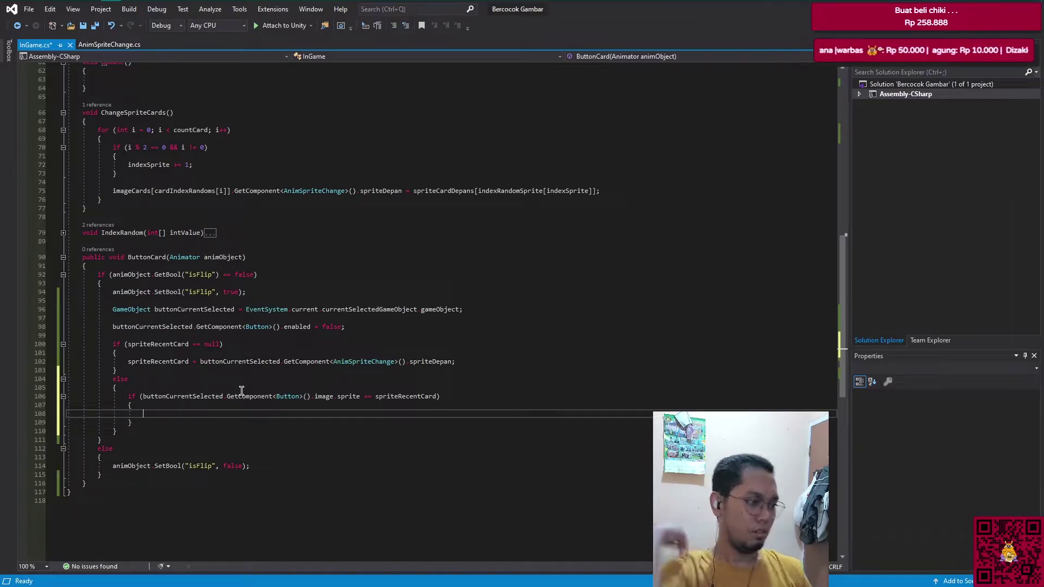
Step: Add buttonCurrentSelected.gameObject.SetActive(false); inside the sprite-match block and save InGame.cs
text(butt)
key(Tab)
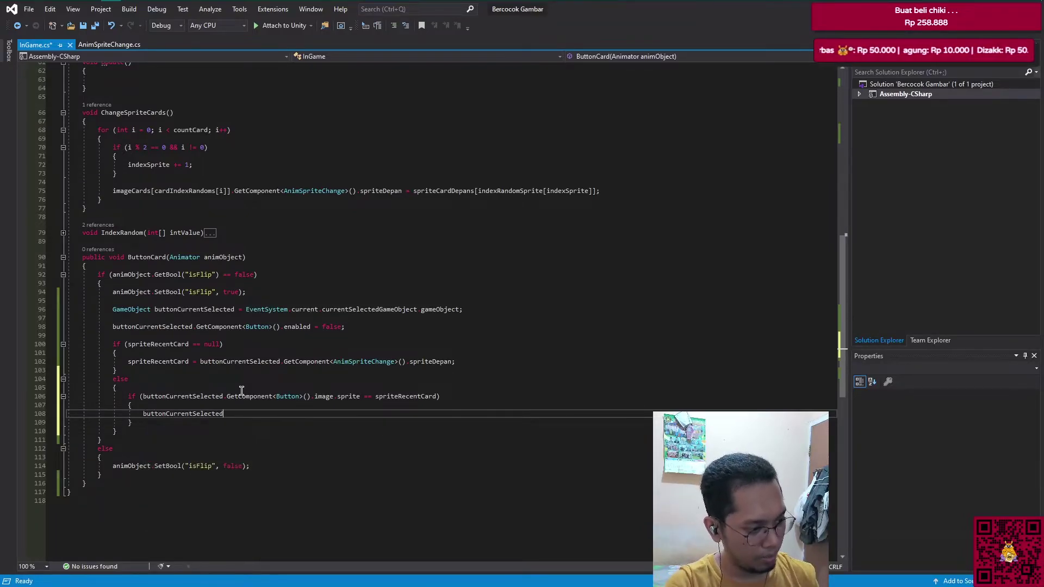
text(.)
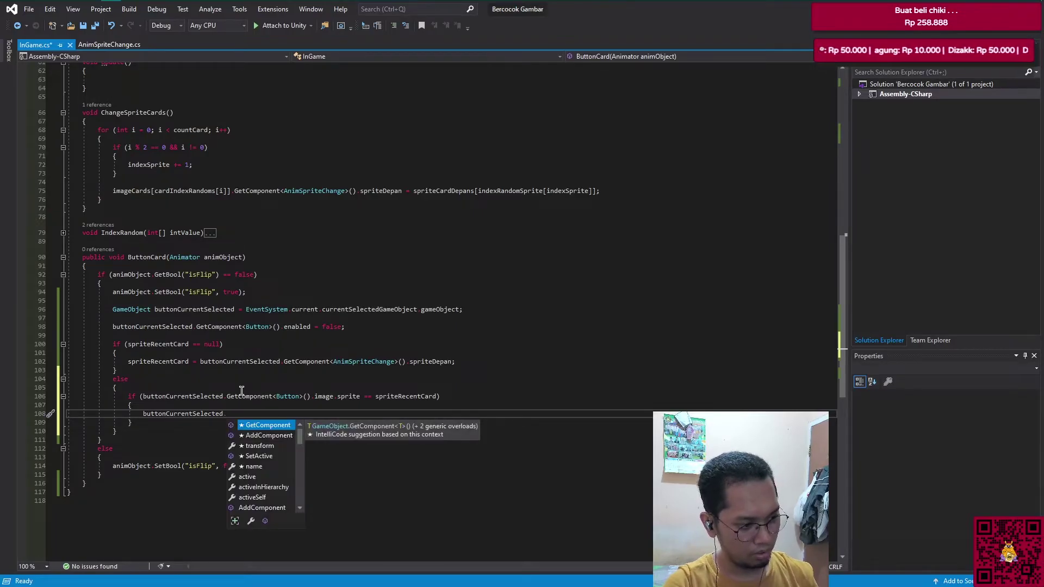
text(gam.se)
key(Tab)
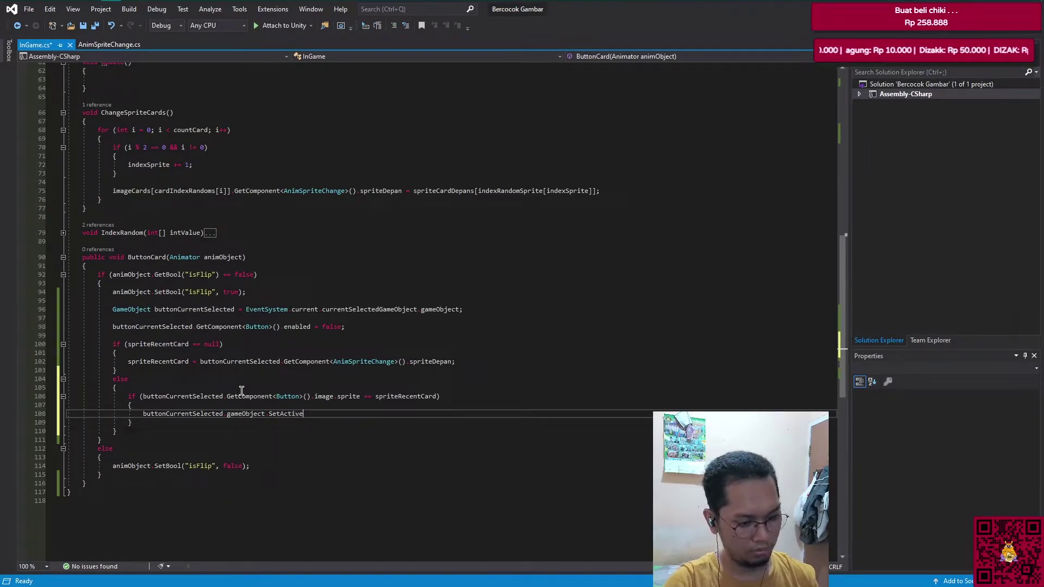
text(false);)
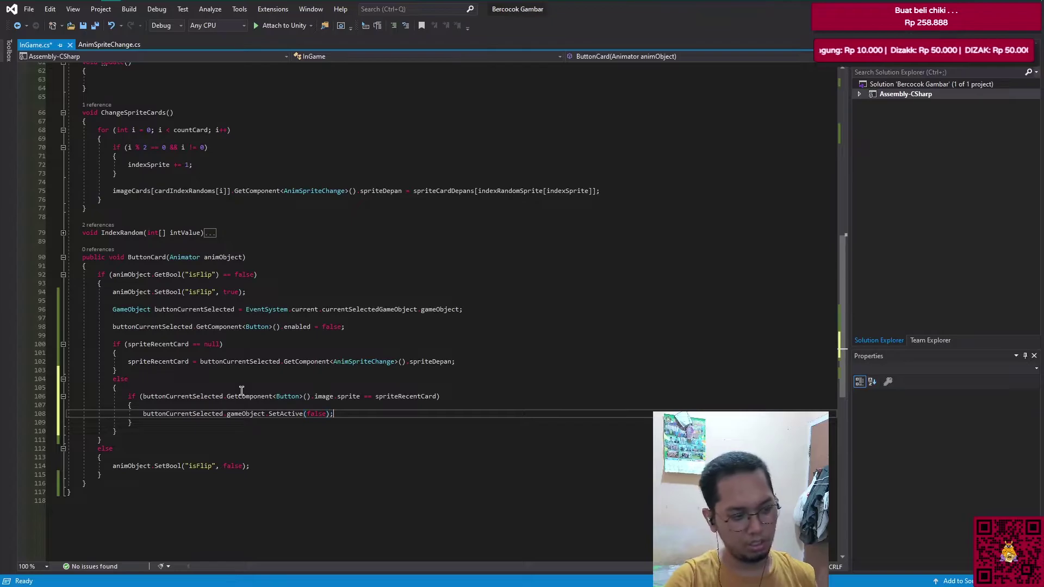
key(ctrl+s)
mouse_move(137, 4)
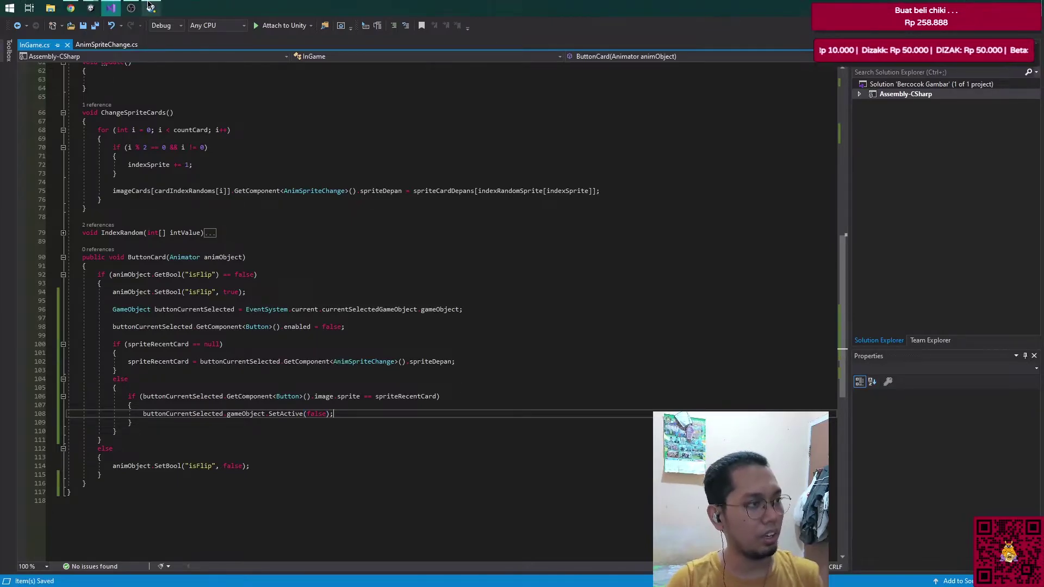
Step: Play the game in Unity, flip cards to two LIMA and one AS, and view the Console logs
click(92, 8)
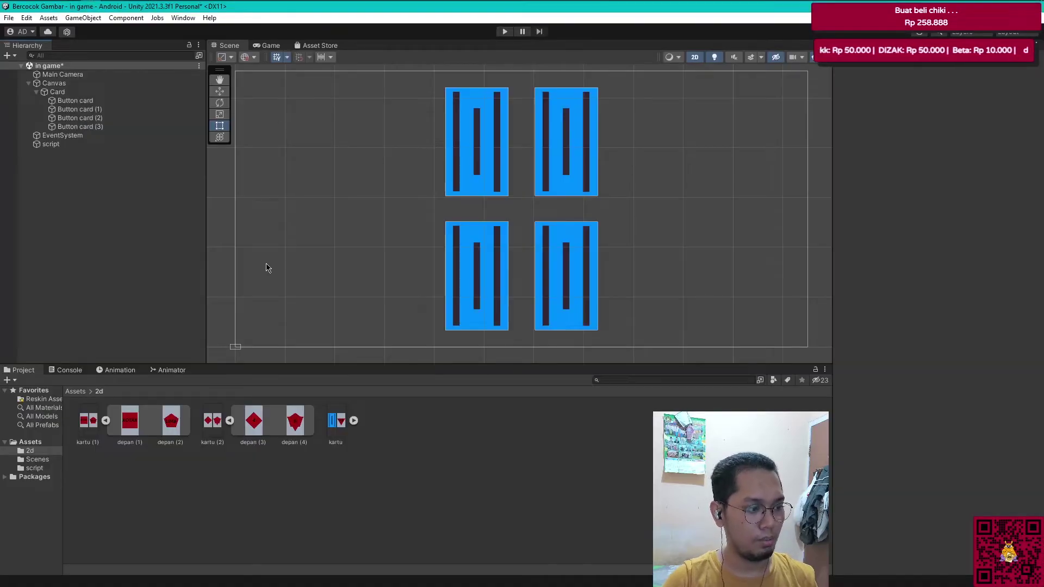
click(505, 32)
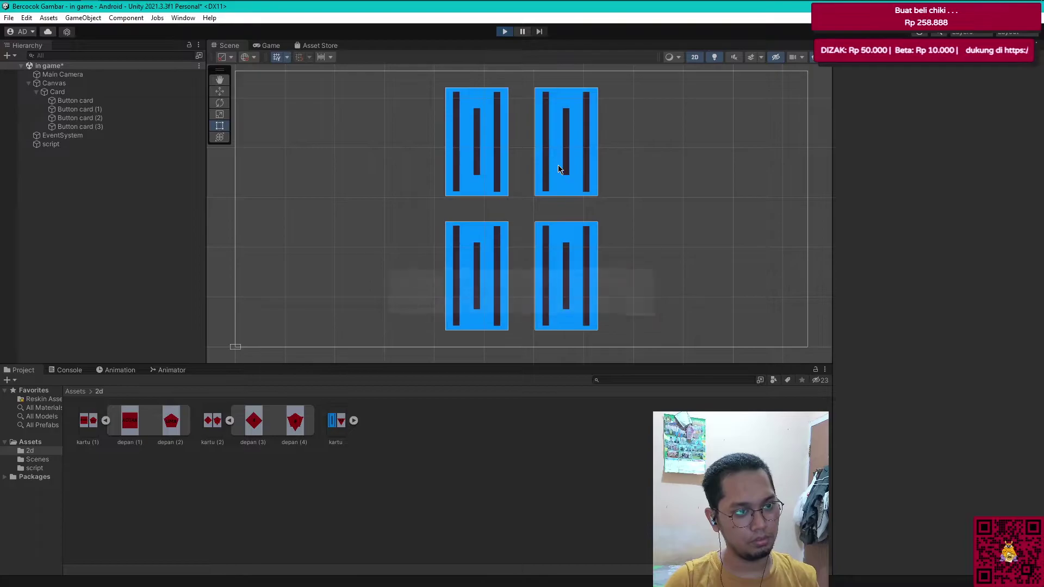
click(487, 140)
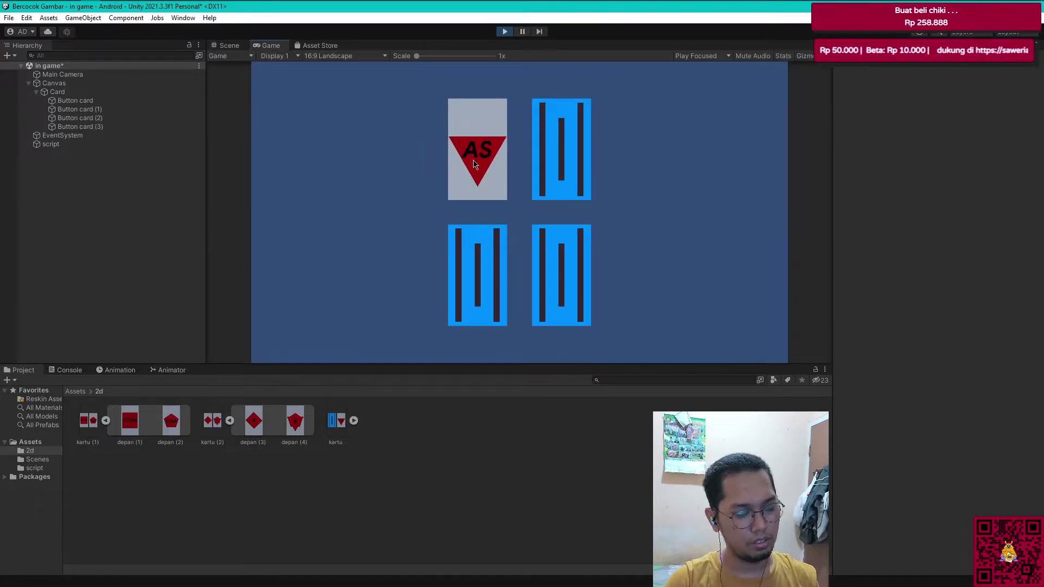
click(563, 278)
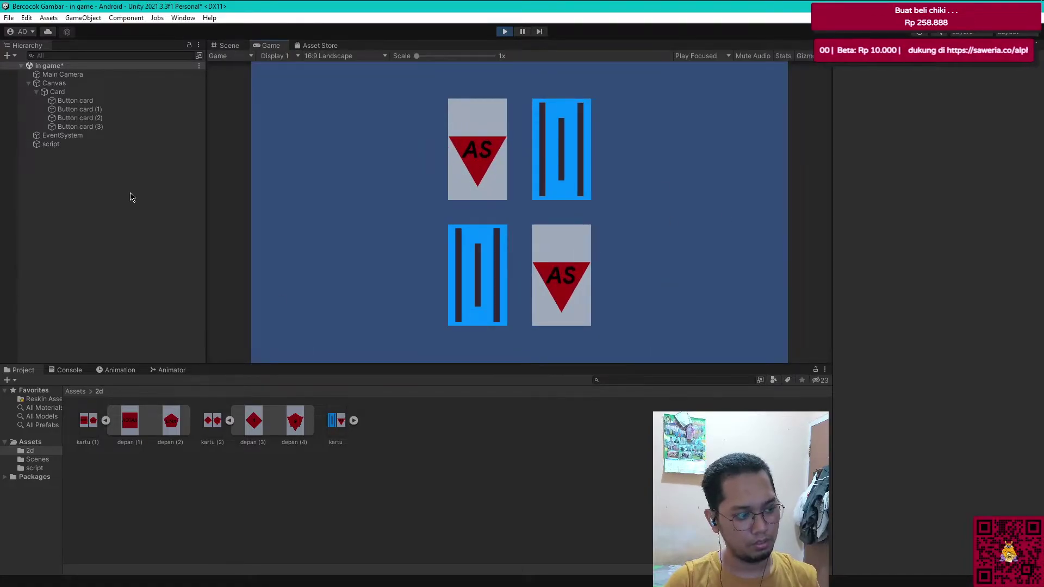
click(70, 144)
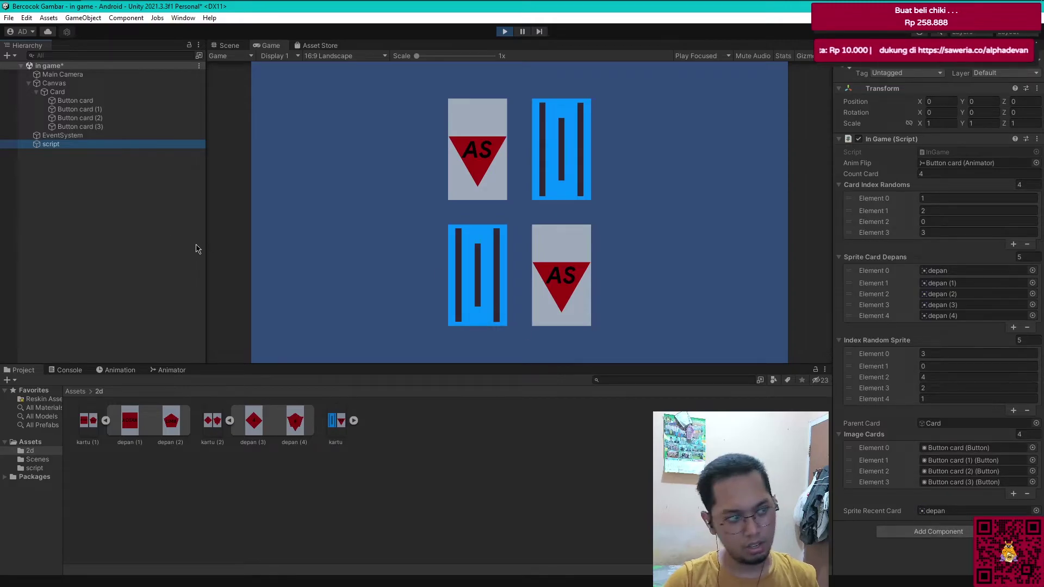
click(134, 213)
click(71, 144)
click(477, 275)
click(65, 370)
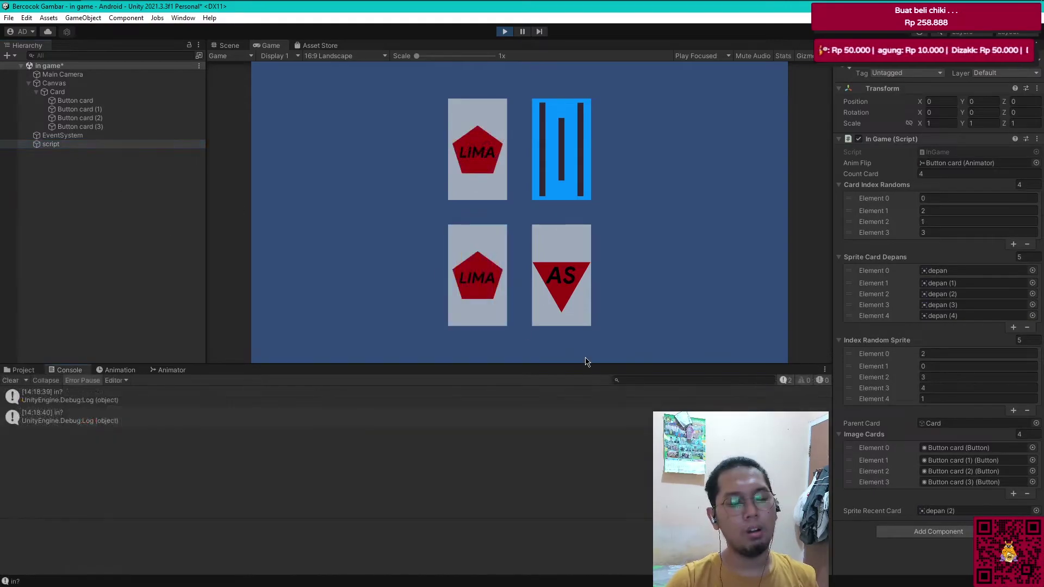
Step: Delete the Debug.Log("in?"); line from ButtonCard's else branch
key(alt+Tab)
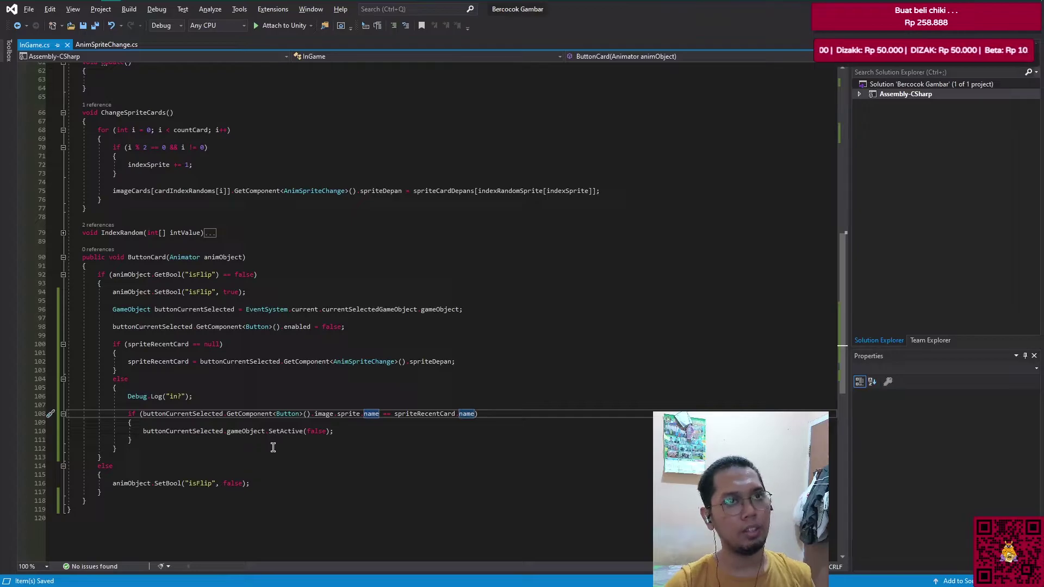
key(alt+Tab)
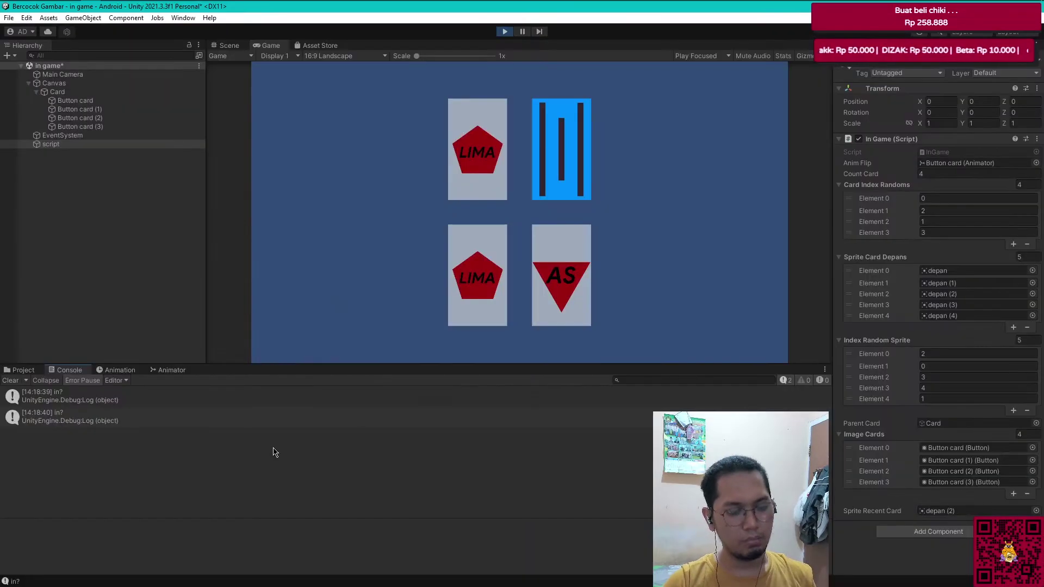
key(alt+Tab)
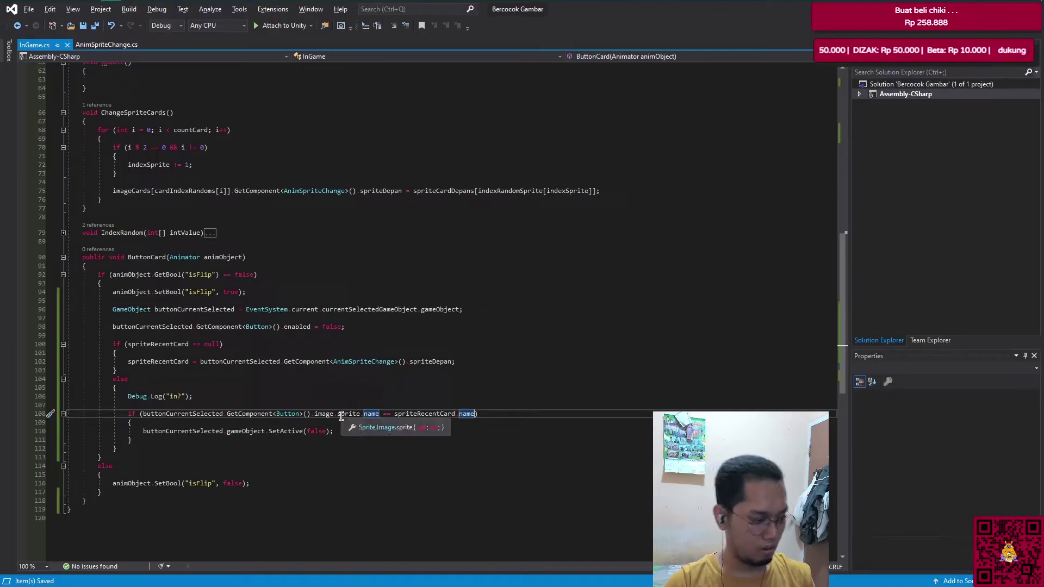
click(222, 397)
key(ctrl+x)
key(ctrl+x)
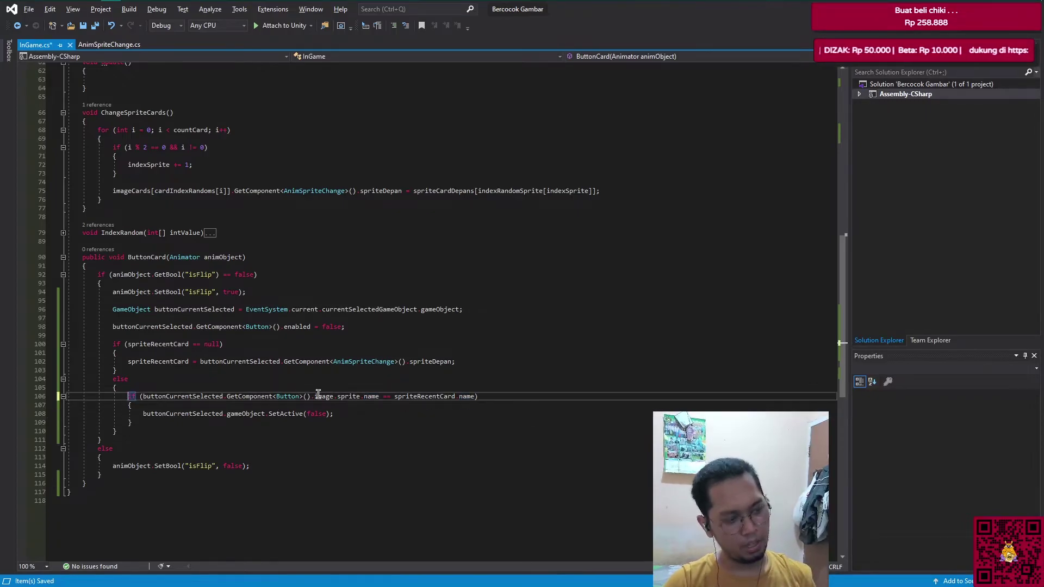
Step: Change the match condition to use GetComponent<AnimSpriteChange>() instead of the Button image sprite
key(ctrl+s)
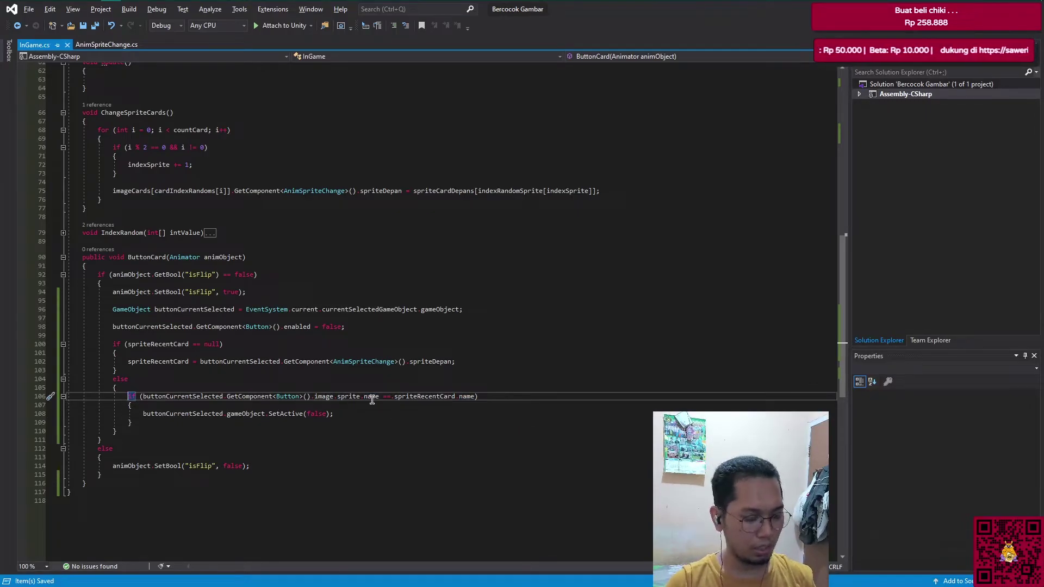
click(379, 400)
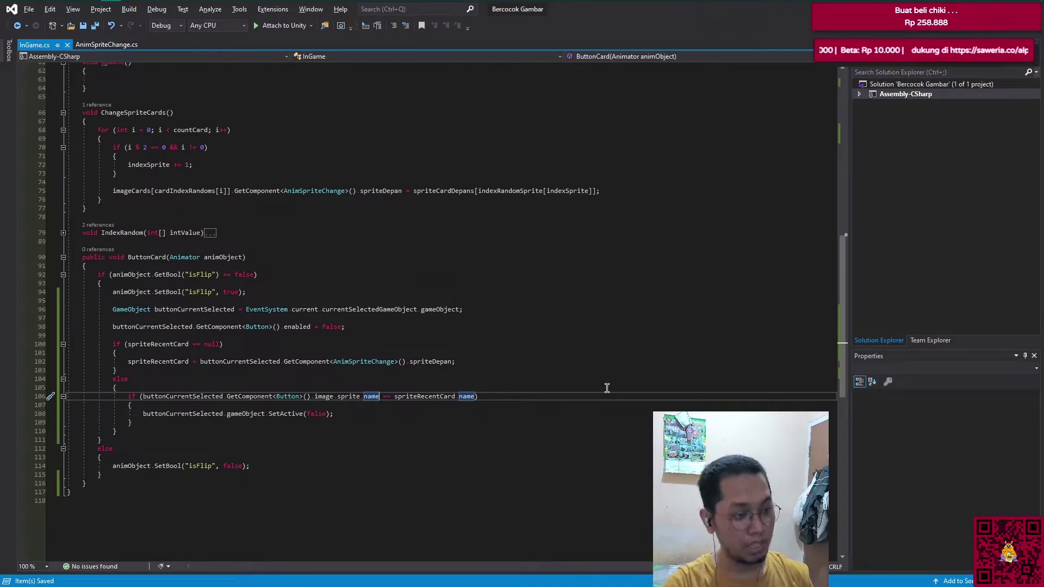
key(BackSpace)
key(BackSpace)
key(BackSpace)
text(i)
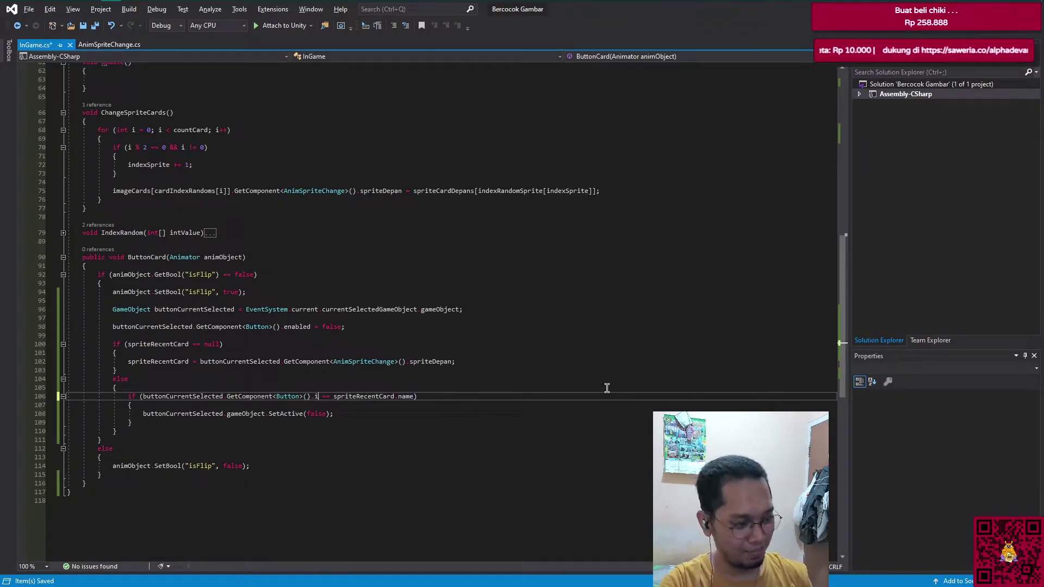
key(BackSpace)
key(BackSpace)
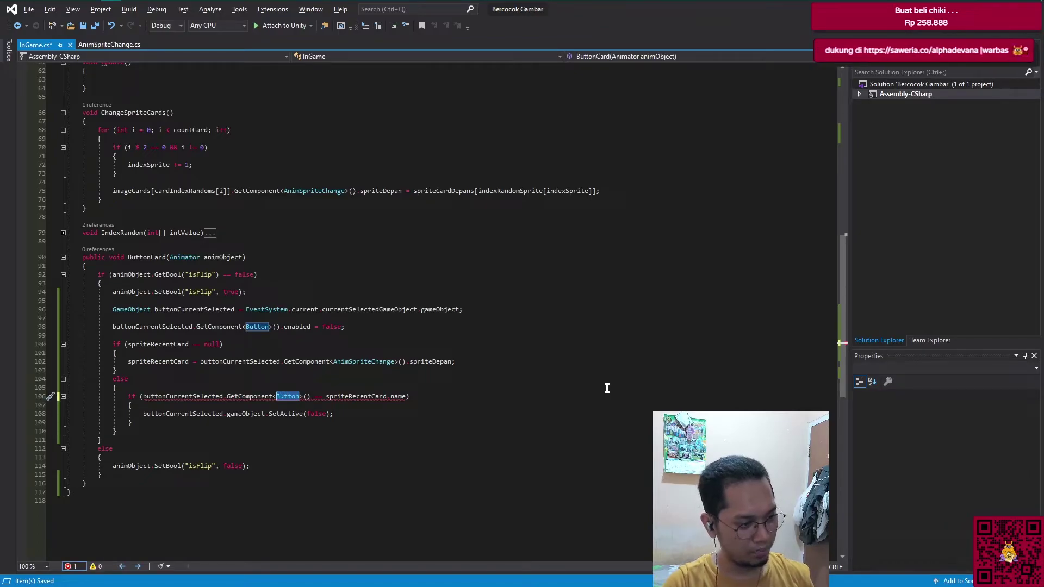
text(anim)
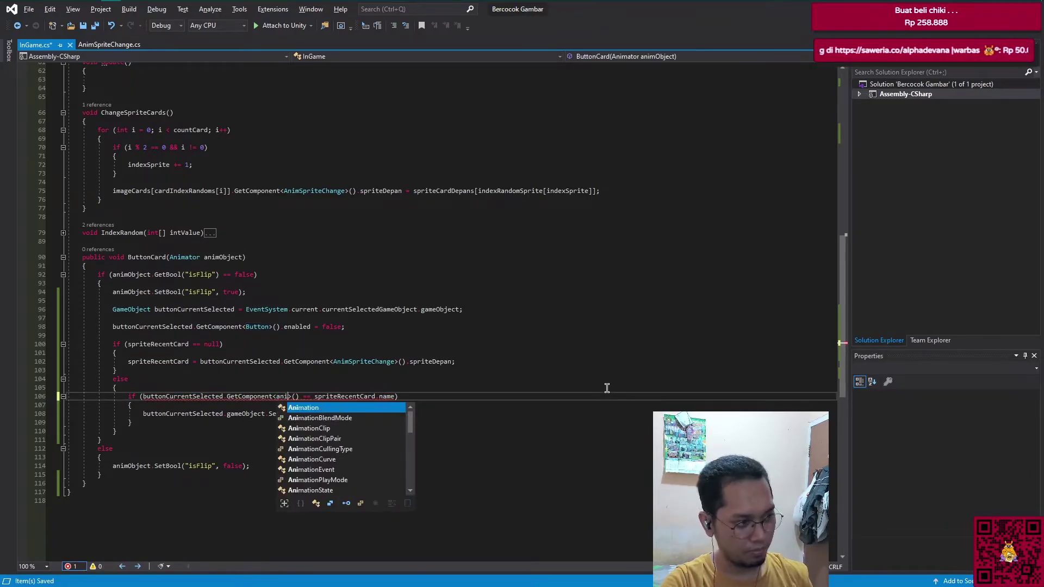
text(sp)
key(Tab)
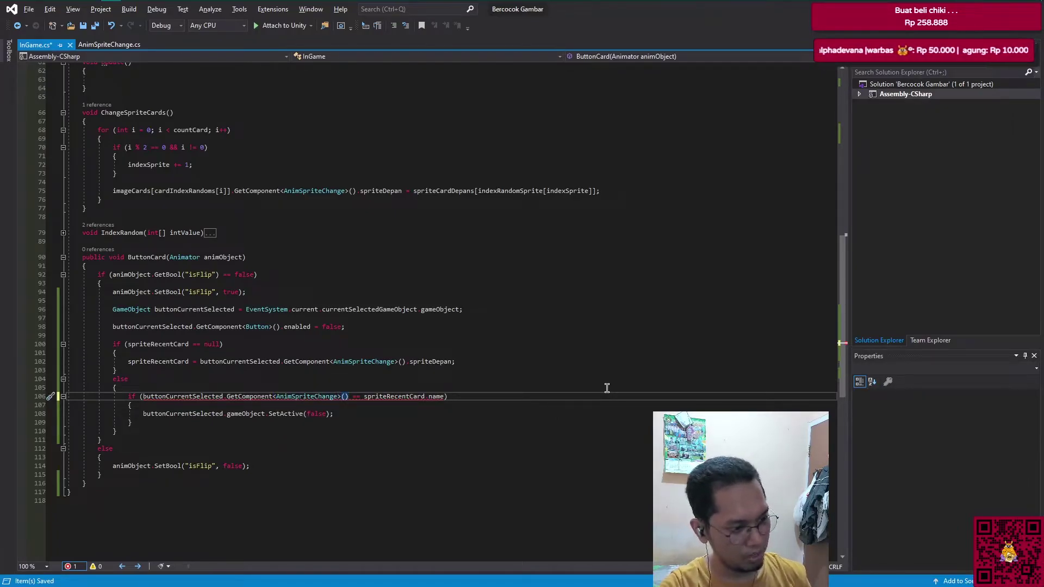
Step: Finish the condition as spriteDepan.name compared with spriteRecentCard.name, and save InGame.cs
text(.sp)
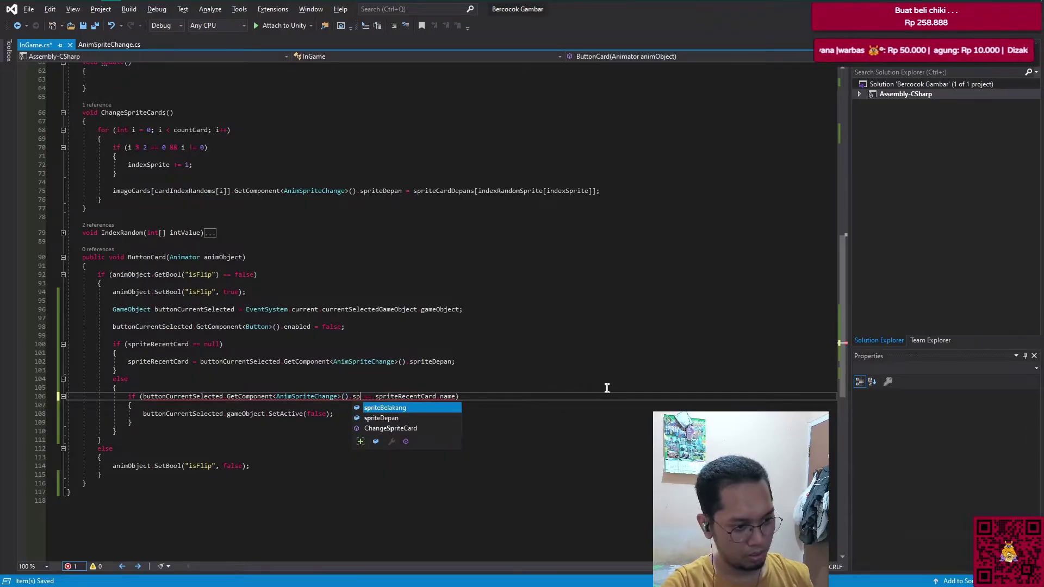
key(Down)
key(Tab)
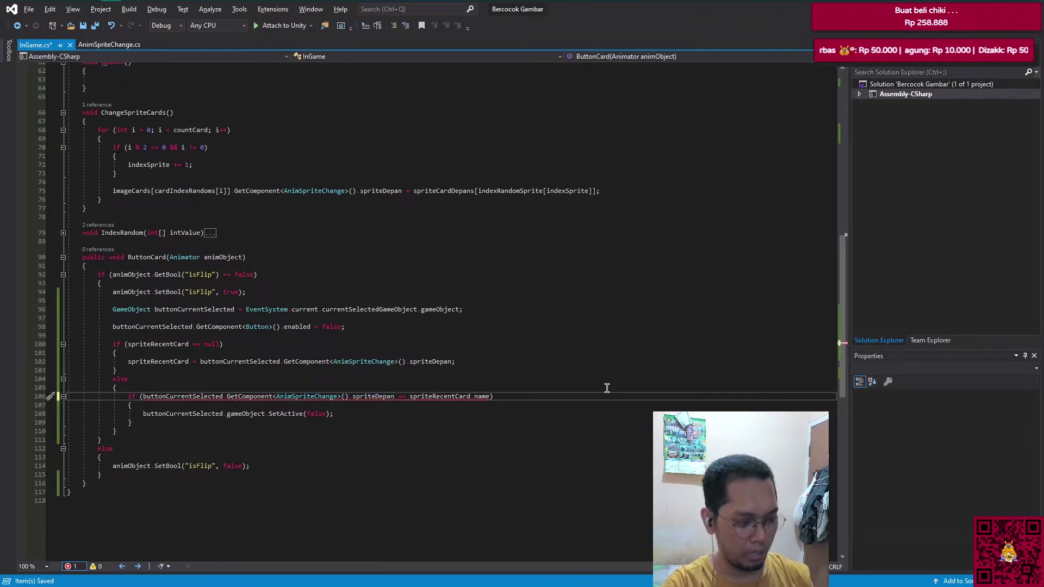
text(.)
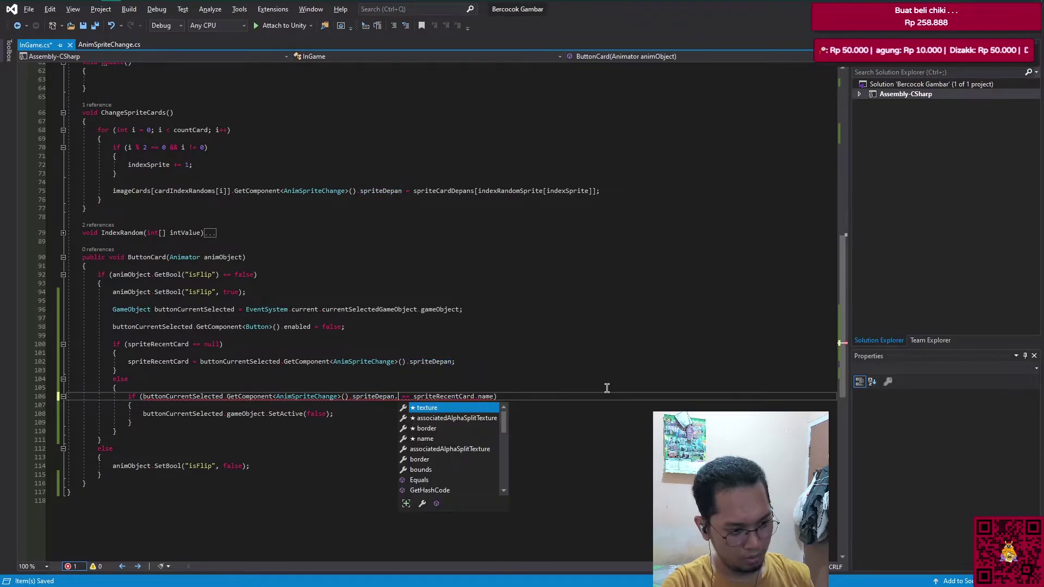
text(nam)
key(Tab)
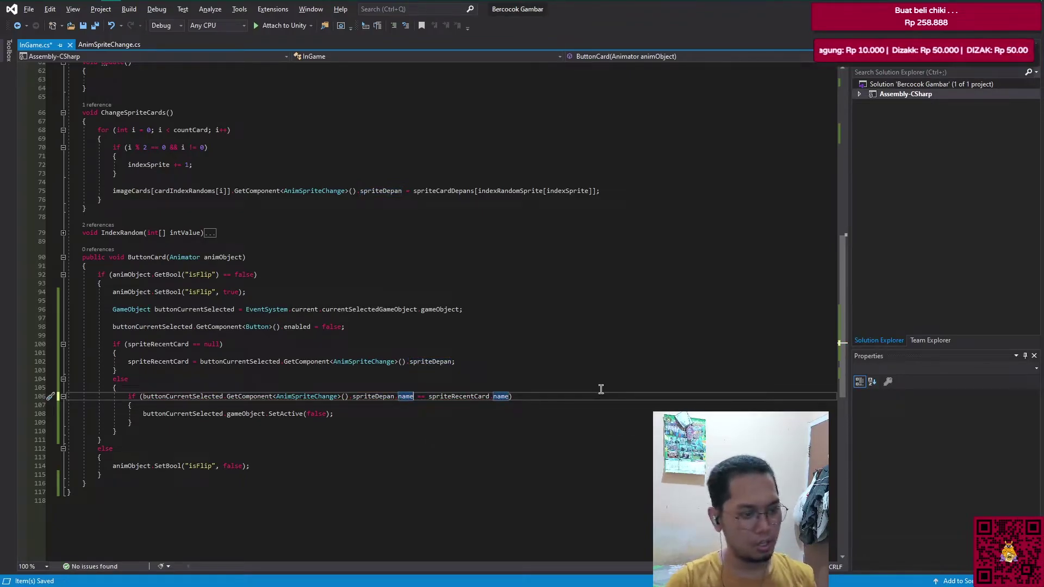
click(374, 416)
click(411, 397)
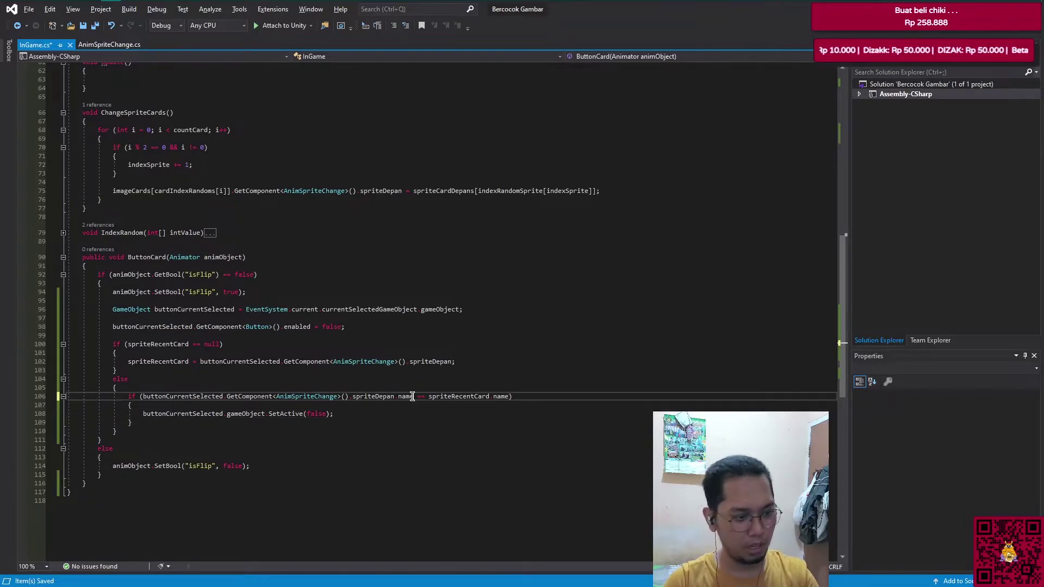
click(355, 416)
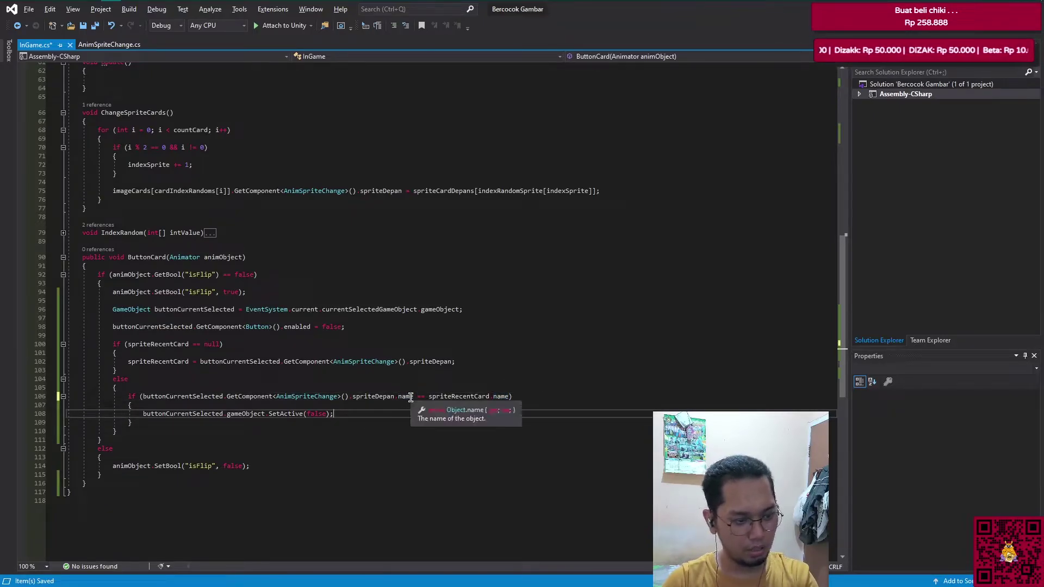
key(ctrl+s)
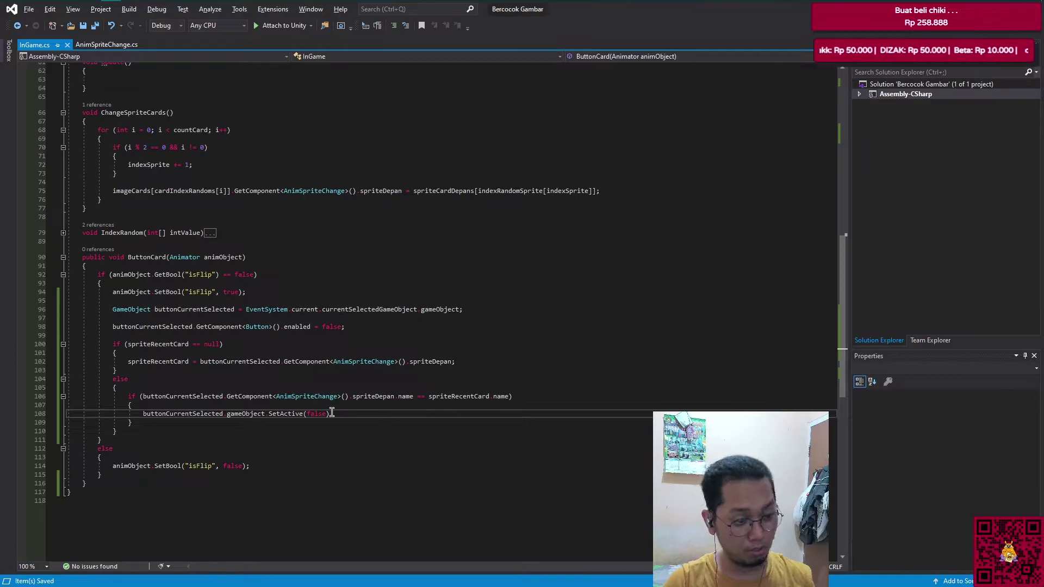
Step: Restart the Unity play test with the recompiled script, flip the KOTAK and 8 cards, then stop
mouse_move(111, 5)
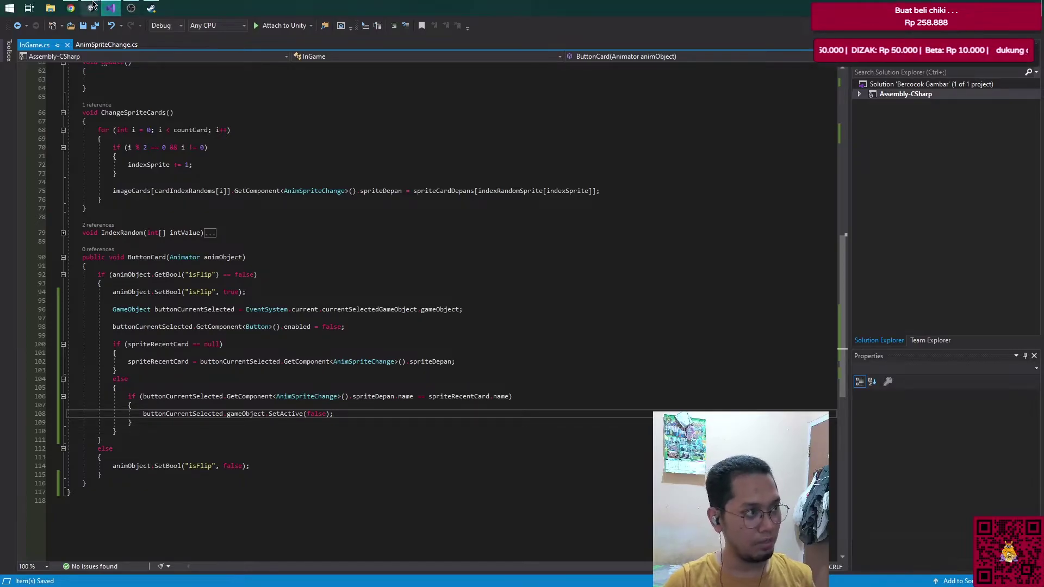
click(90, 60)
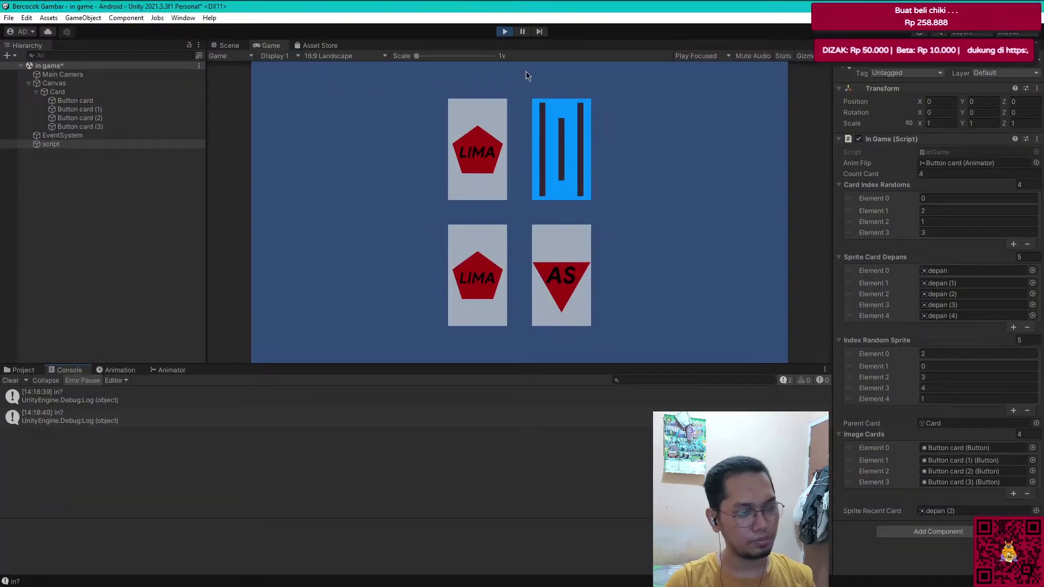
click(504, 32)
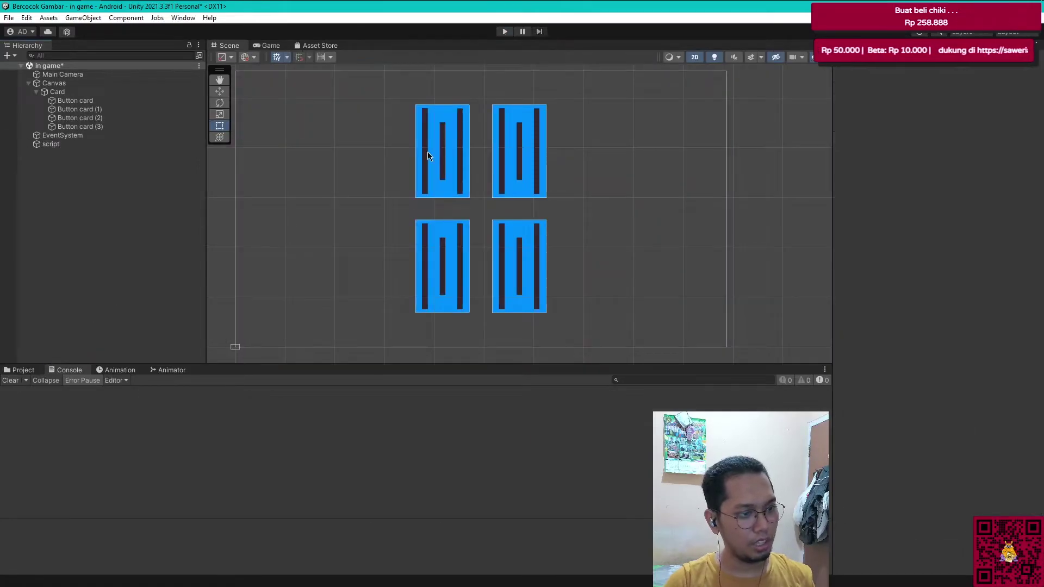
click(504, 32)
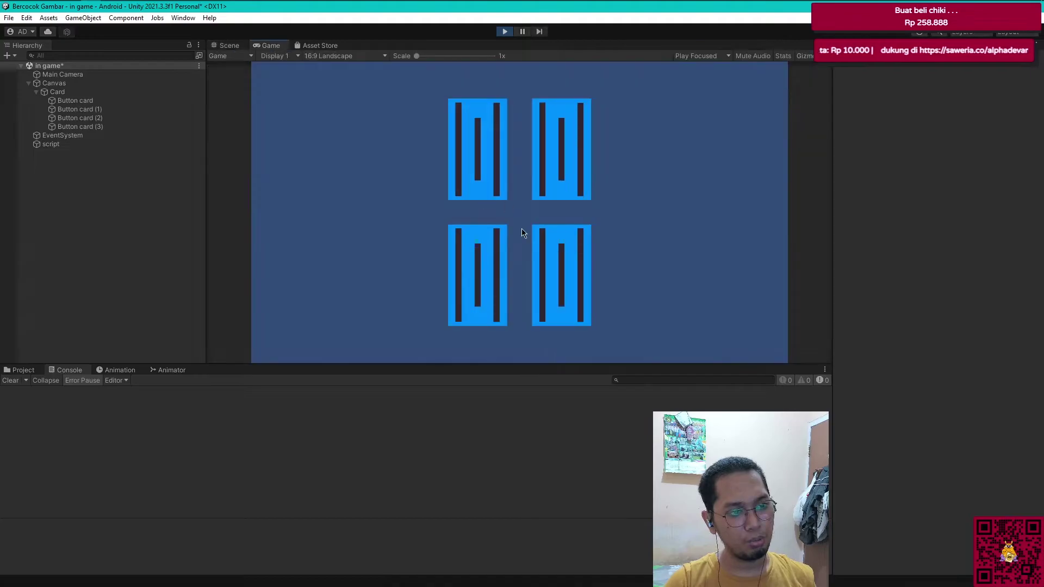
click(492, 196)
click(563, 171)
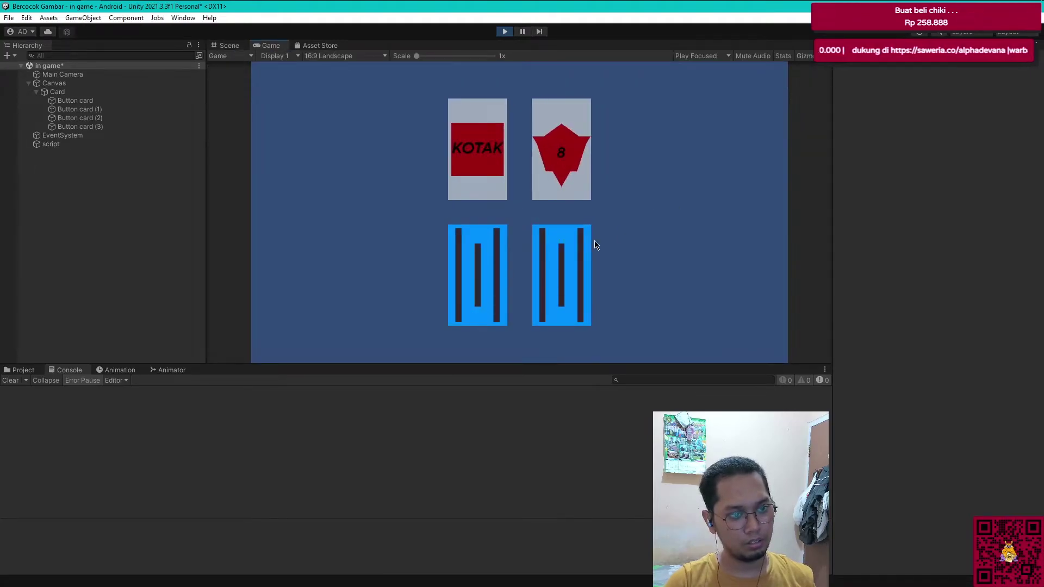
click(505, 32)
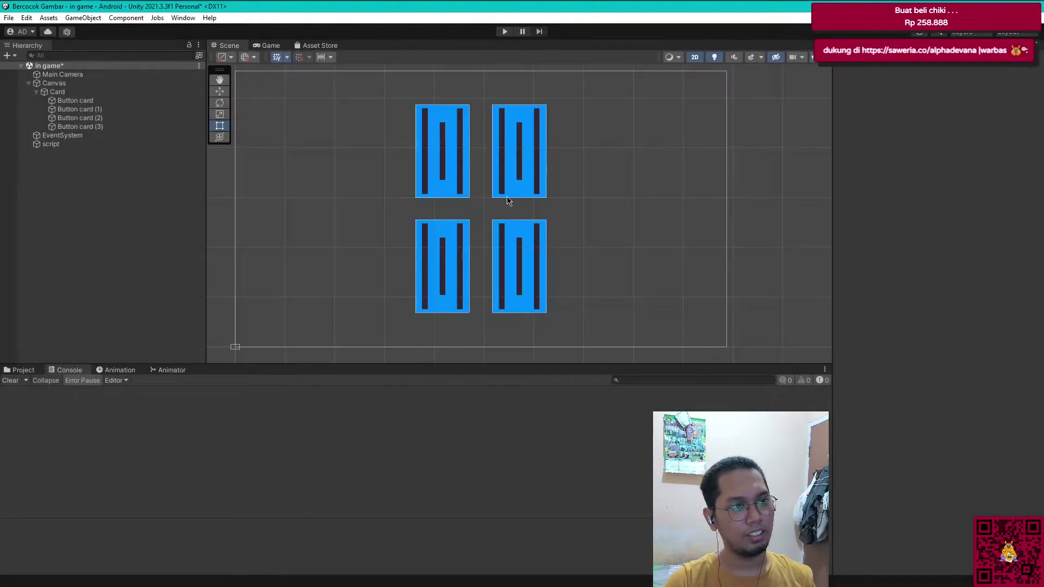
key(alt+Tab)
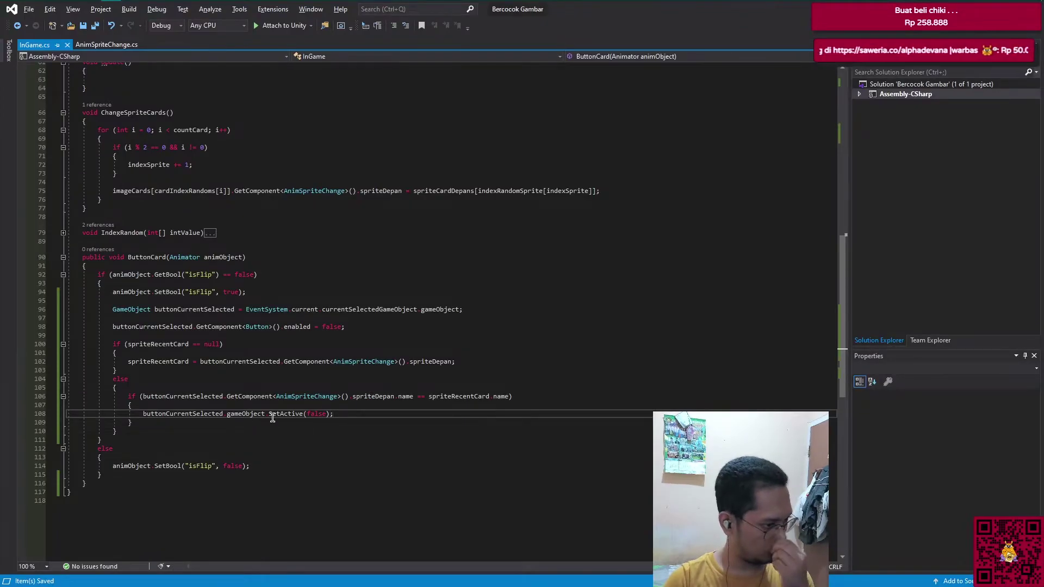
Step: Declare public AnimationClip clipCardFlip; below spriteRecentCard and save the script
scroll(296, 422, up, 7)
scroll(283, 430, up, 7)
scroll(266, 388, up, 6)
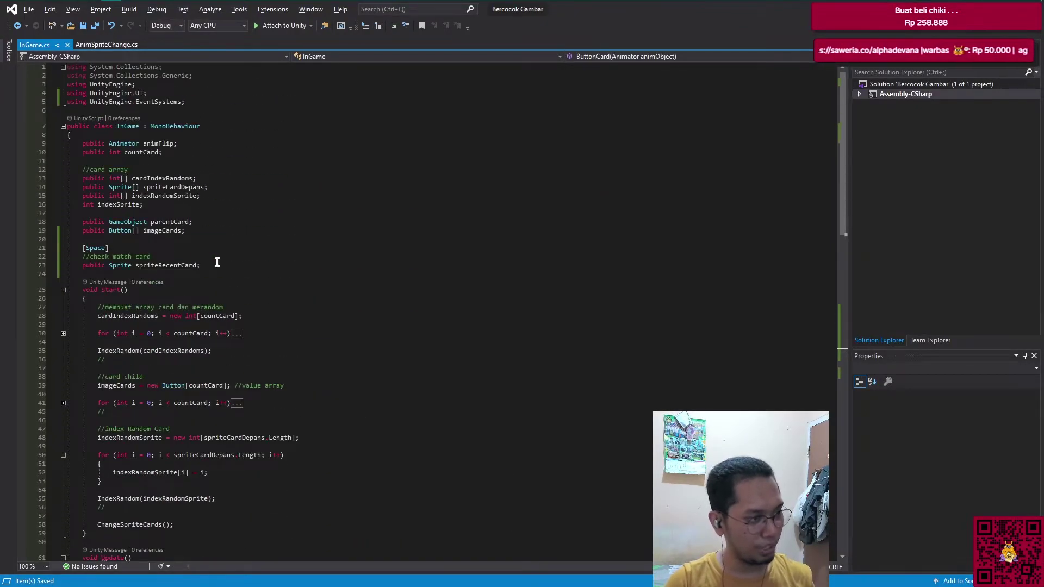
click(301, 265)
key(Return)
text(p)
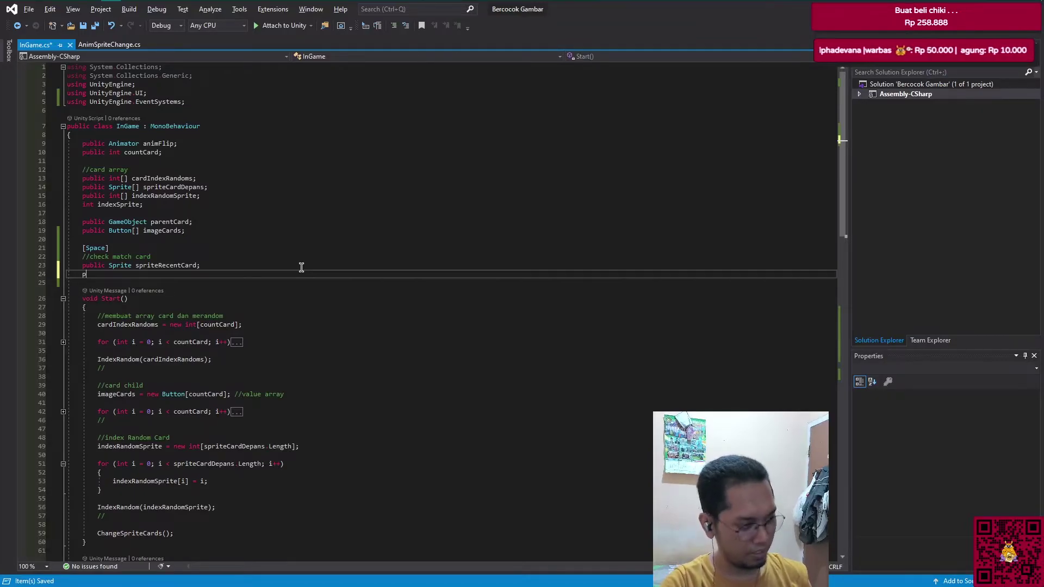
text(ublic a)
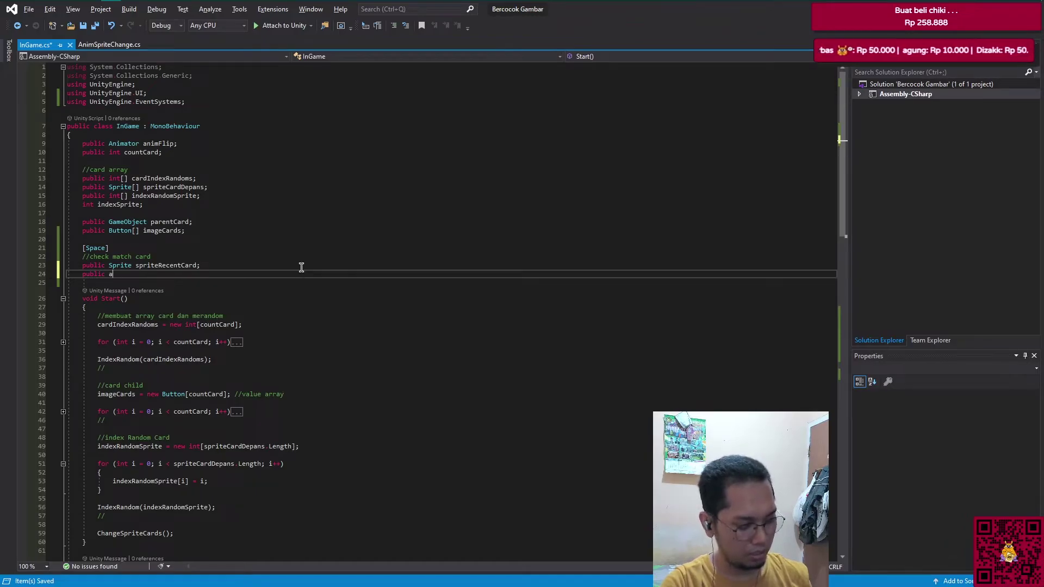
text( nimationc )
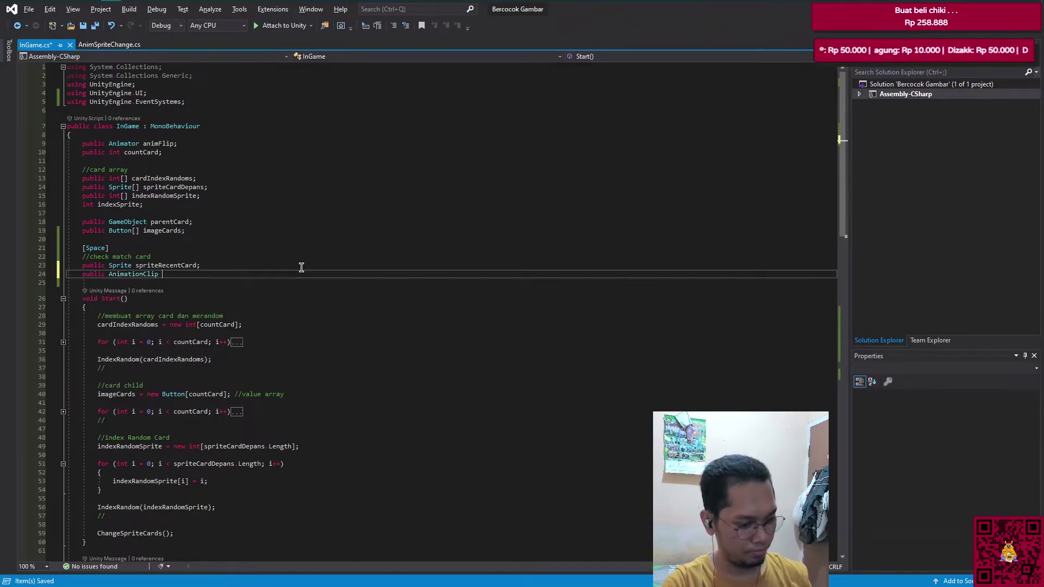
text(clip)
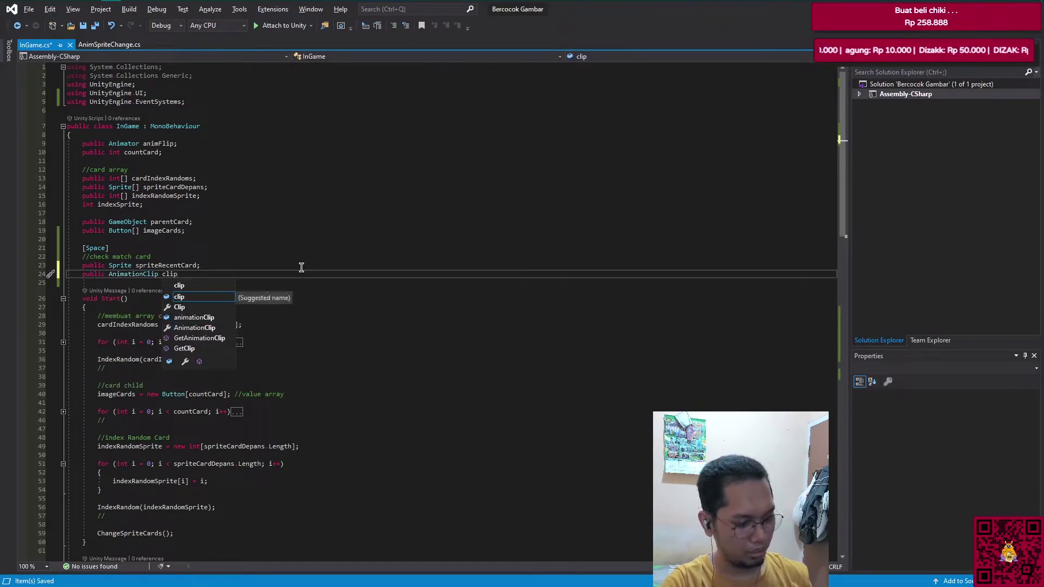
text(CardFli)
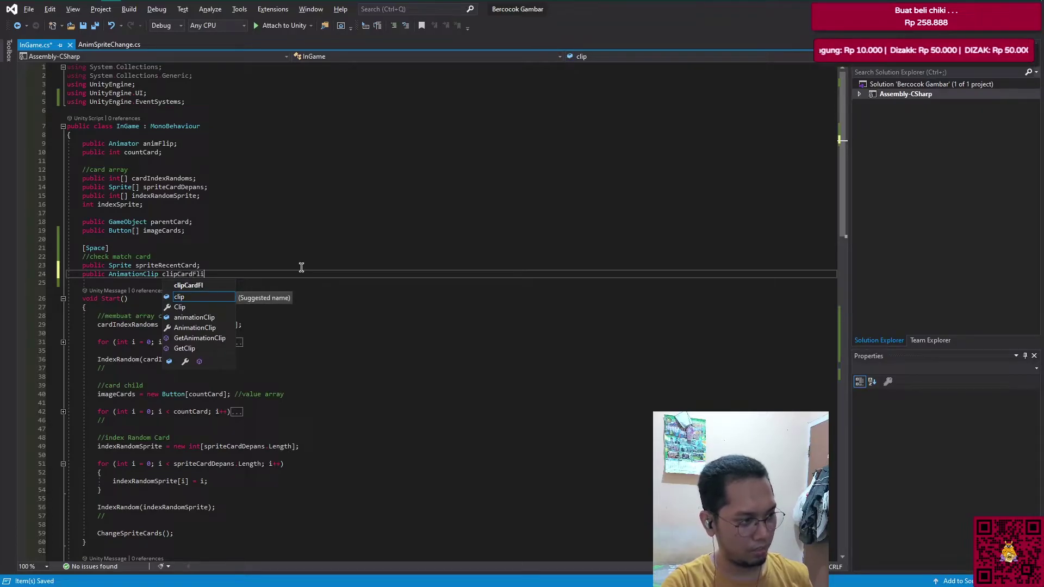
text(p;)
key(ctrl+s)
scroll(301, 266, down, 4)
scroll(339, 327, down, 9)
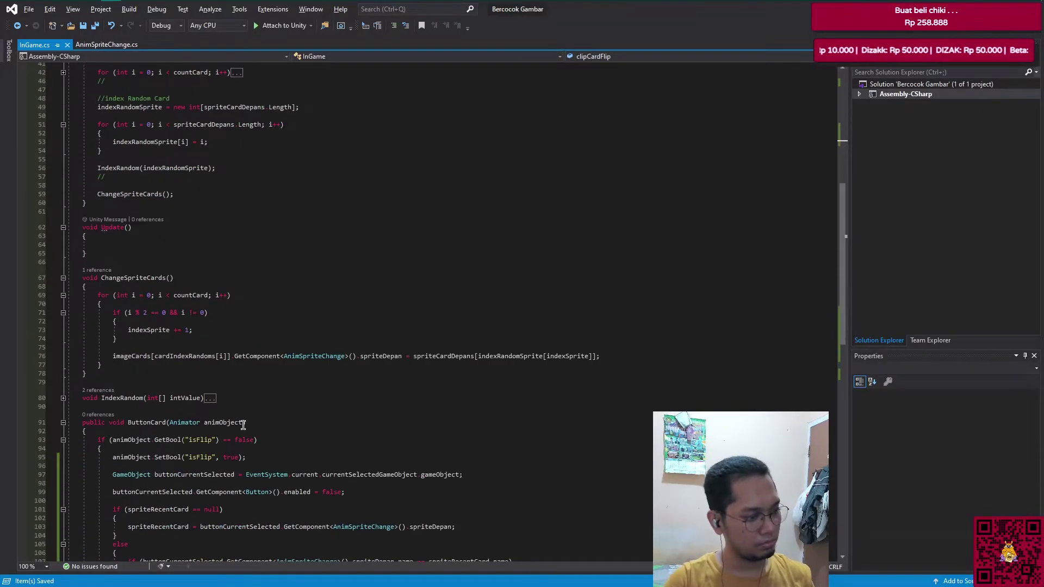
scroll(256, 424, down, 9)
Step: Add an empty void MatchCard() method after the ButtonCard method
click(114, 442)
key(Return)
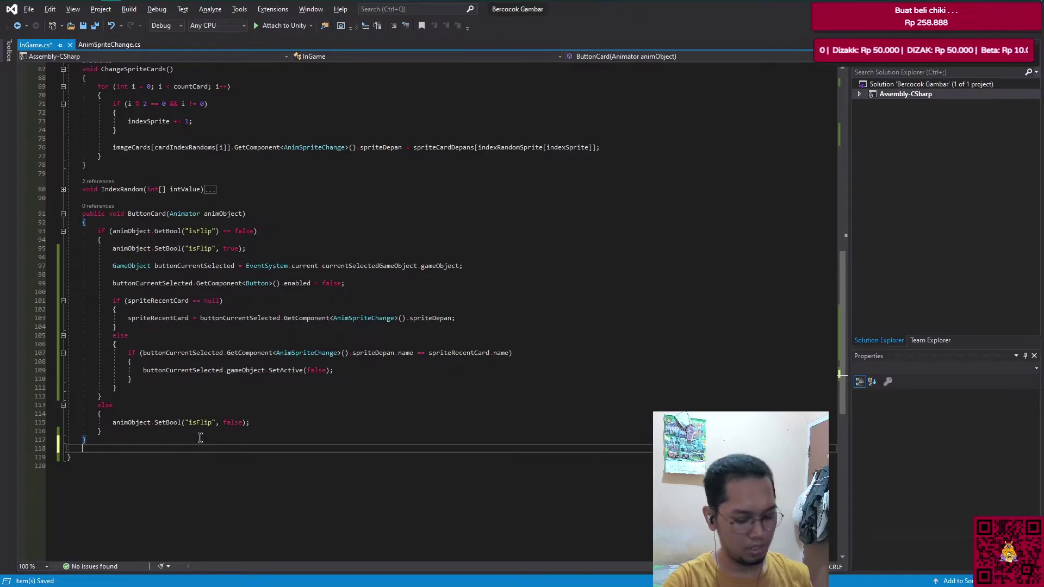
key(Return)
text(void )
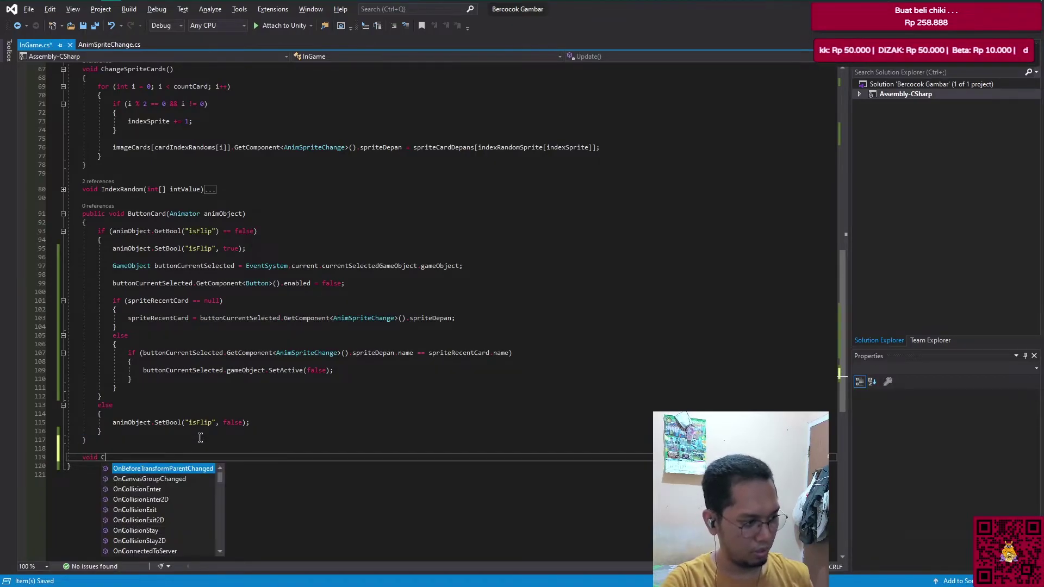
text(Card)
key(BackSpace)
key(BackSpace)
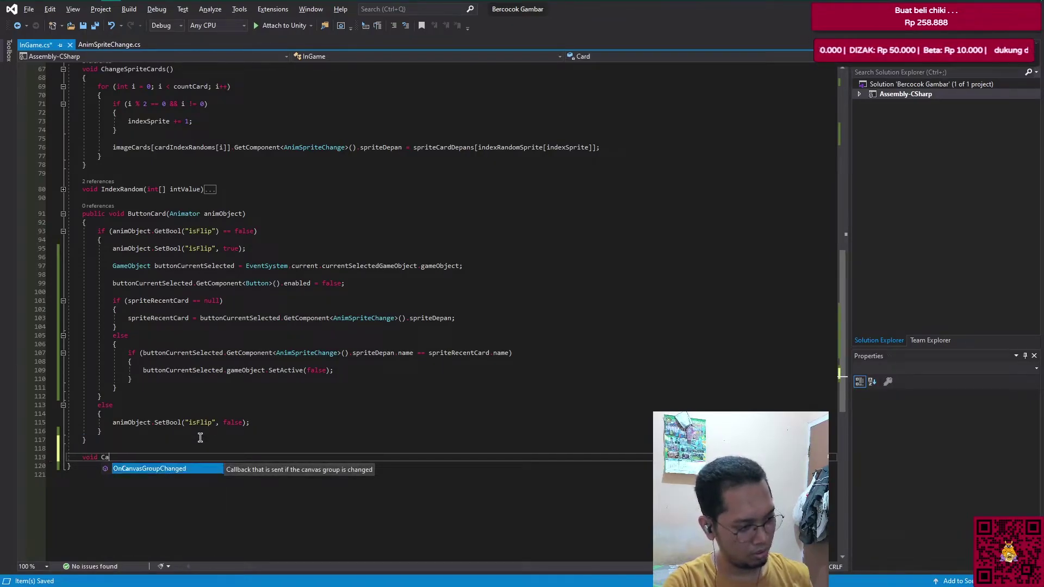
key(BackSpace)
key(BackSpace)
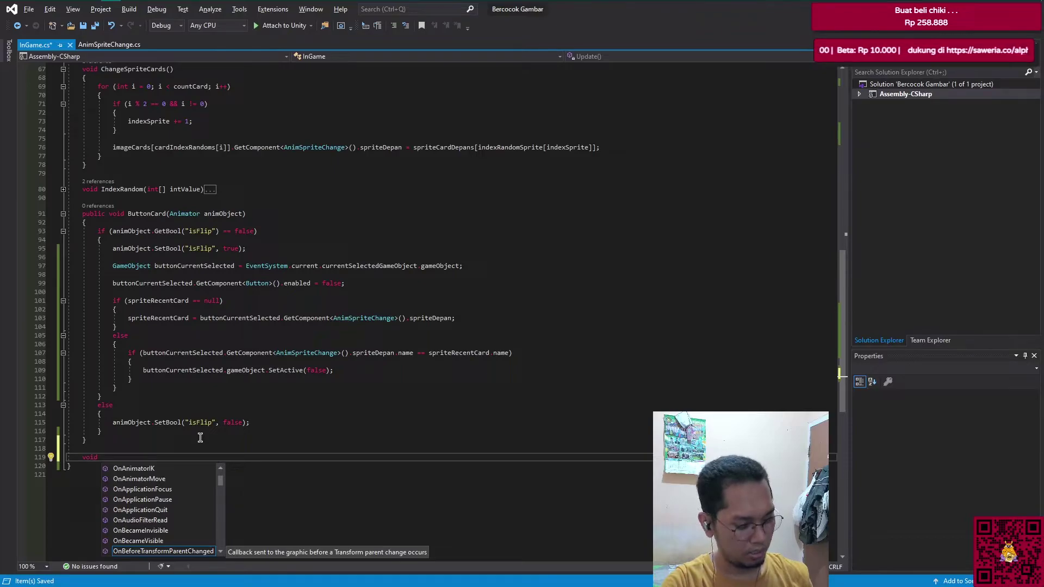
text(MatchCa)
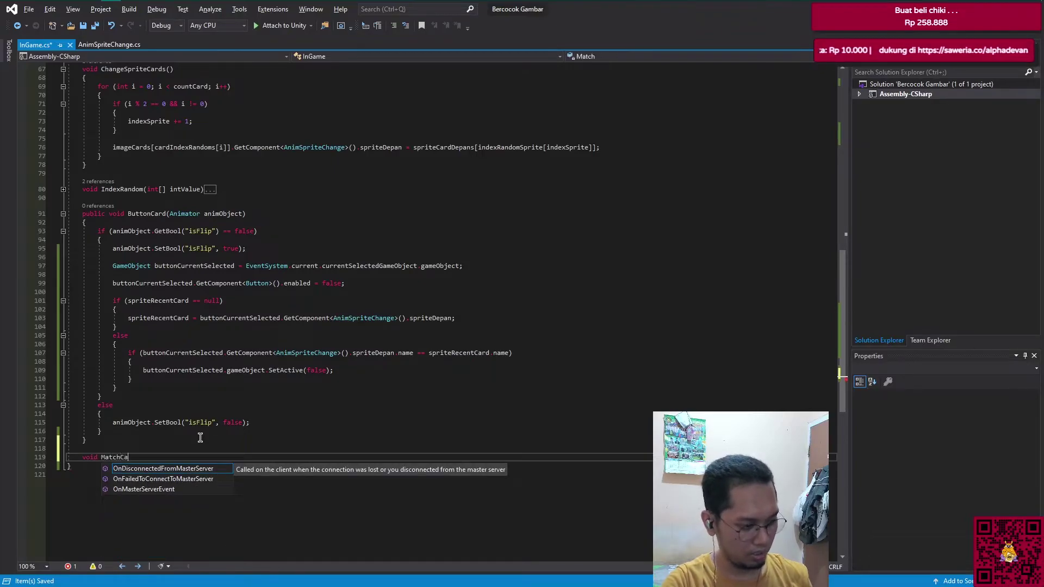
text(rd())
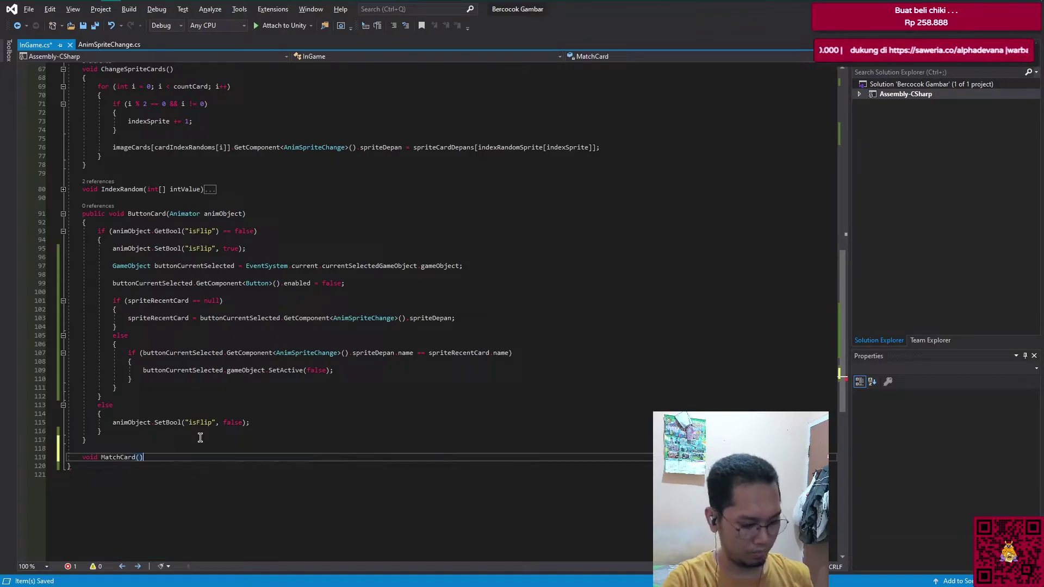
key(Return)
text({)
key(Return)
key(Return)
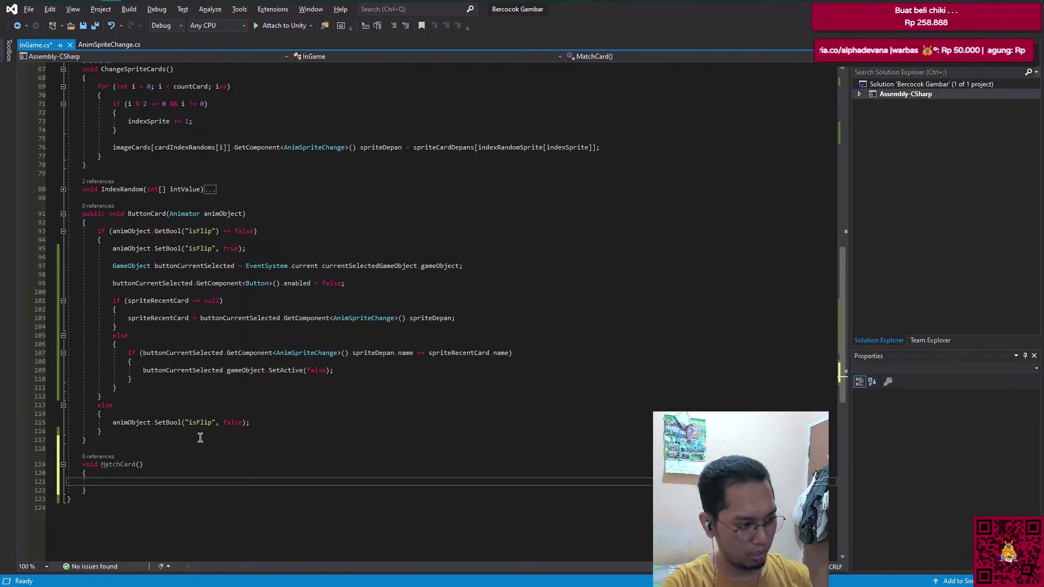
scroll(200, 438, up, 1)
key(Up)
key(Up)
key(Up)
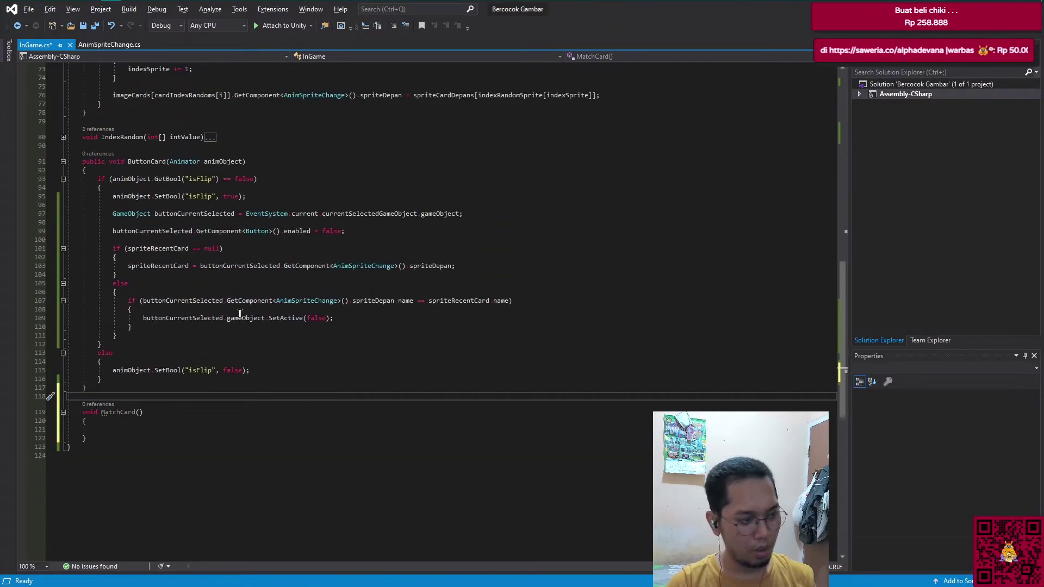
Step: Declare public GameObject currentButtonCard; below clipCardFlip and save
click(180, 396)
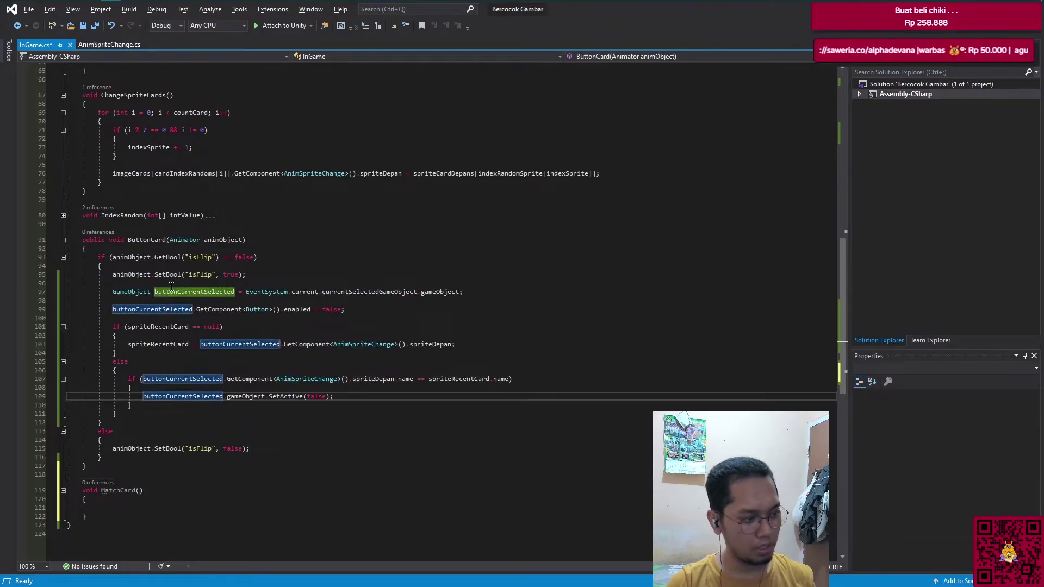
scroll(233, 343, up, 4)
scroll(233, 349, up, 13)
scroll(235, 353, up, 3)
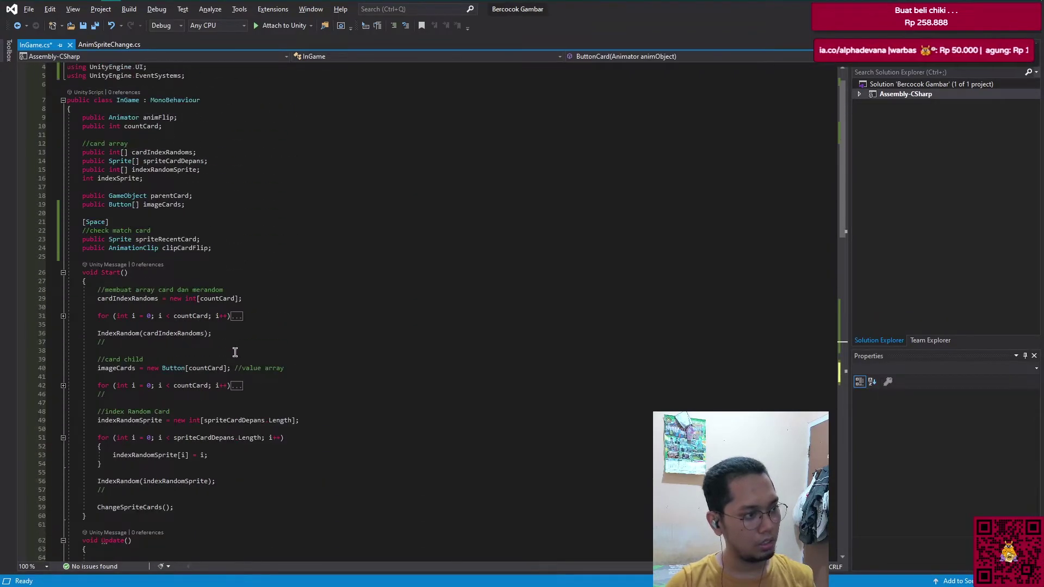
click(293, 247)
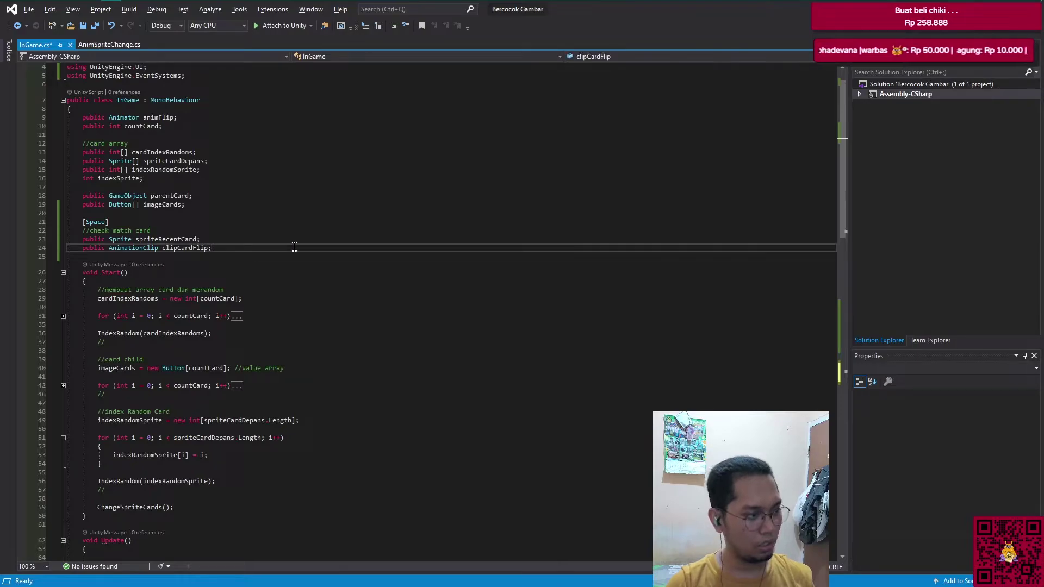
key(Return)
text(pu)
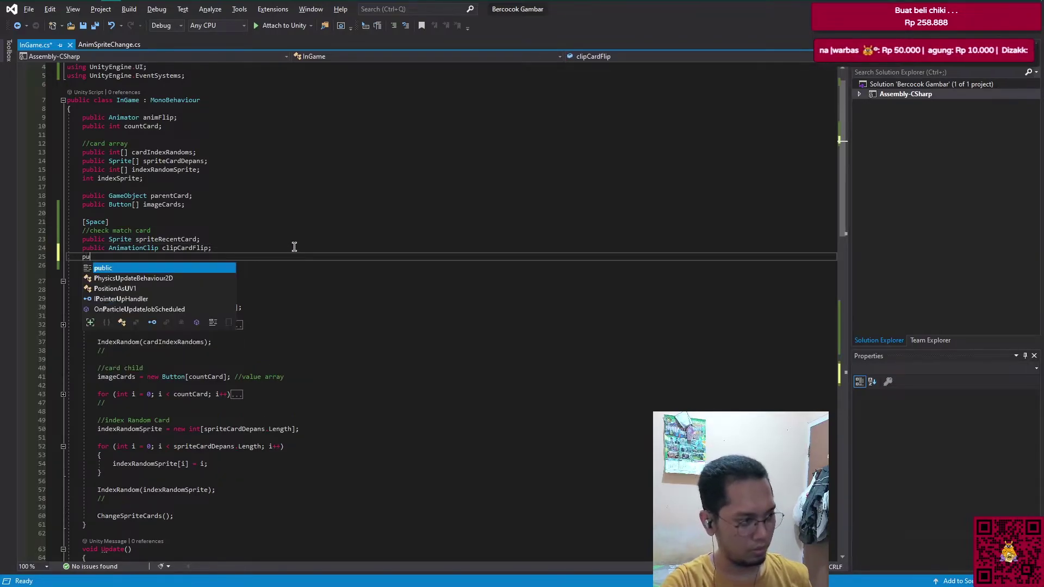
text(blic butt)
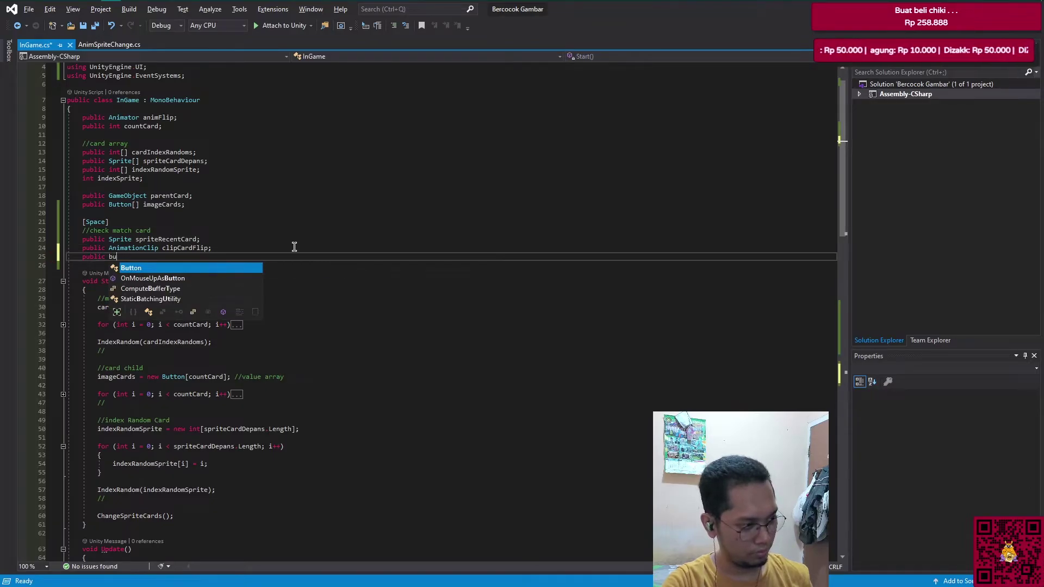
key(BackSpace)
key(BackSpace)
key(BackSpace)
text(game )
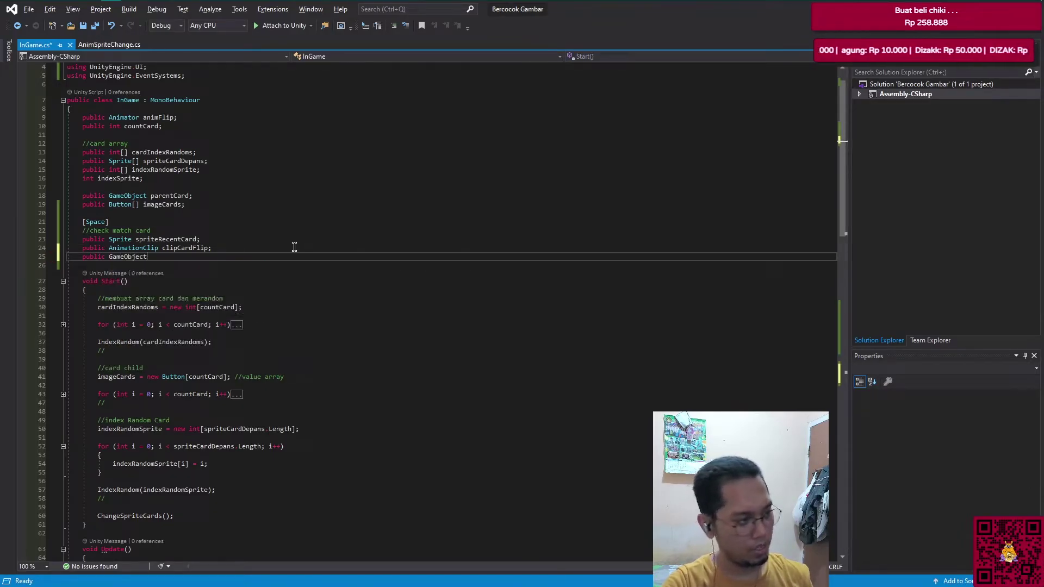
text(current)
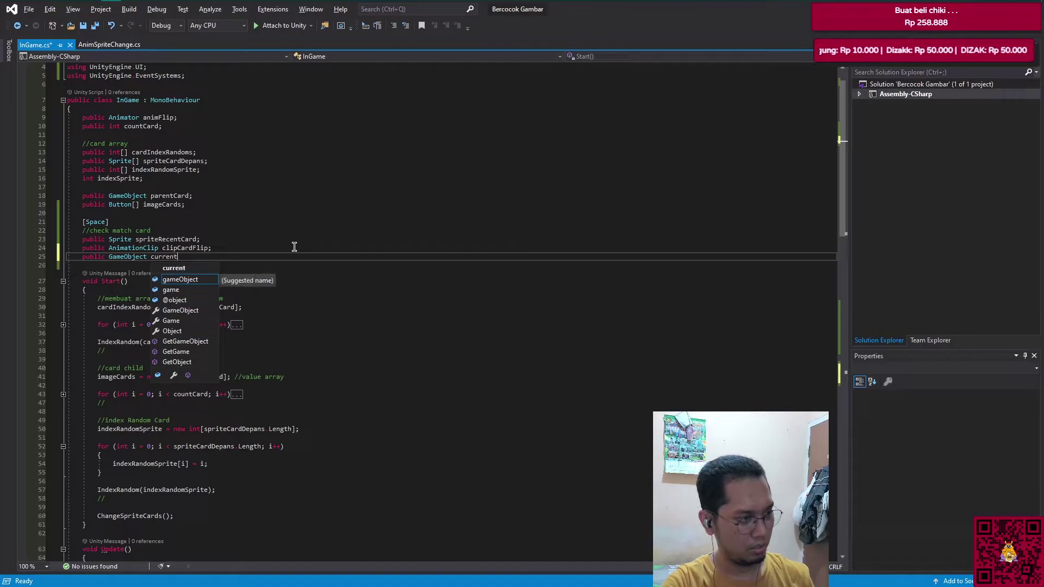
text(Button;)
key(ctrl+s)
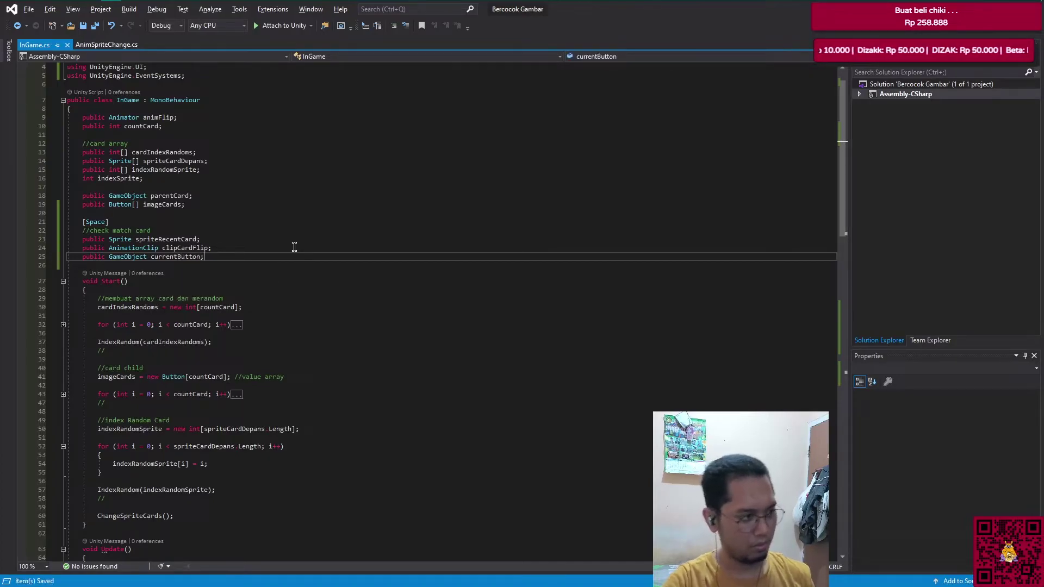
text(Card)
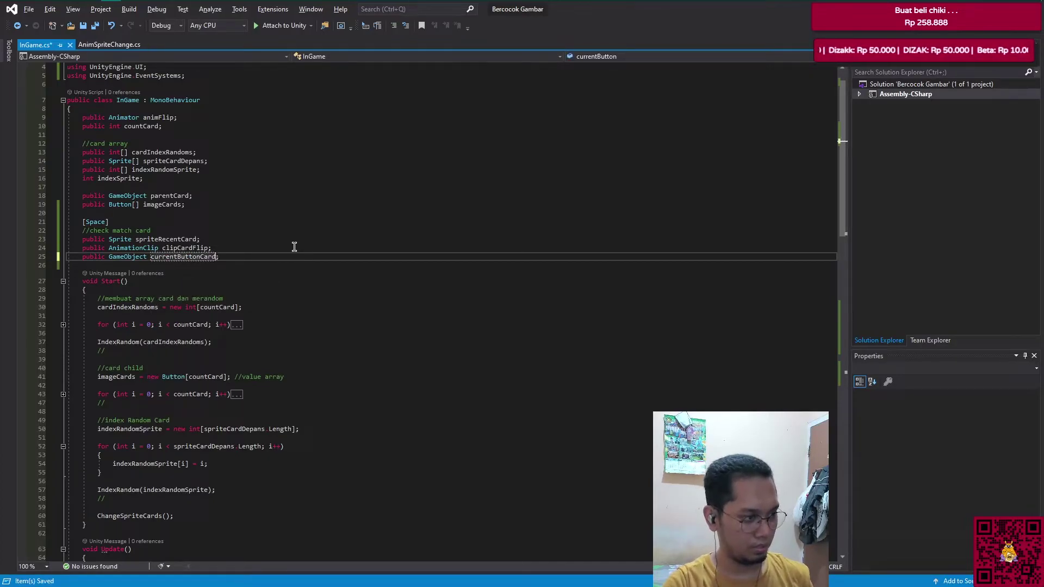
key(ctrl+s)
Step: Delete the SetActive(false) line from the sprite-match block and save InGame.cs
scroll(261, 300, down, 5)
scroll(228, 346, down, 11)
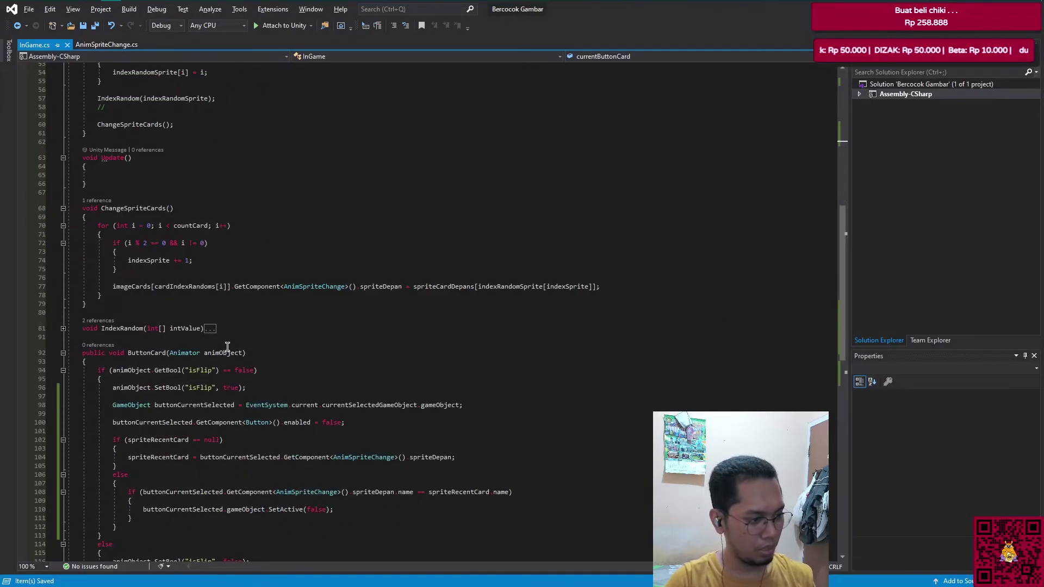
scroll(227, 346, down, 4)
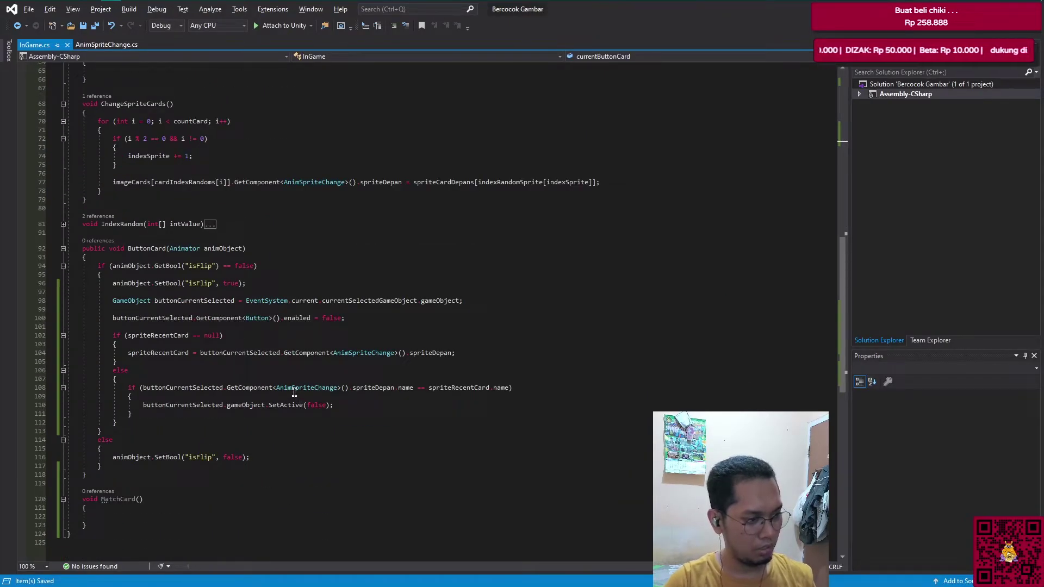
scroll(313, 403, down, 3)
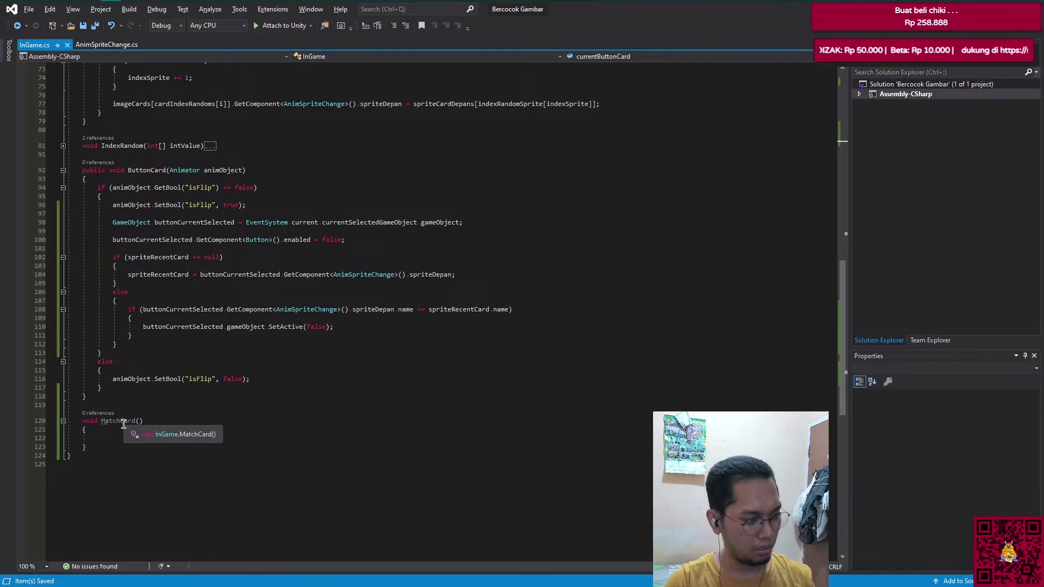
scroll(272, 392, up, 1)
click(337, 353)
key(ctrl+BackSpace)
key(ctrl+BackSpace)
key(ctrl+BackSpace)
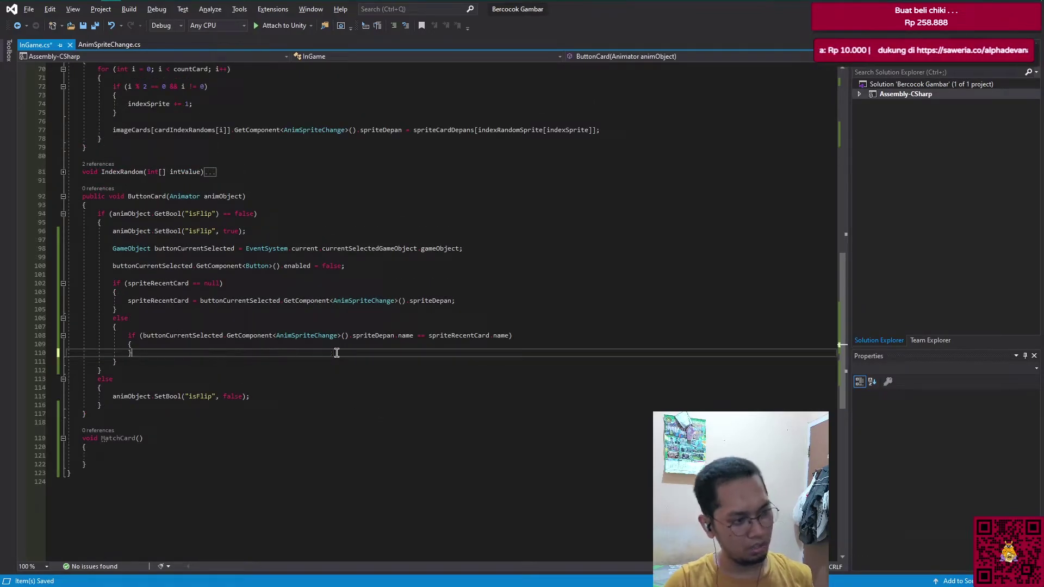
key(ctrl+BackSpace)
key(ctrl+BackSpace)
key(ctrl+BackSpace)
key(ctrl+s)
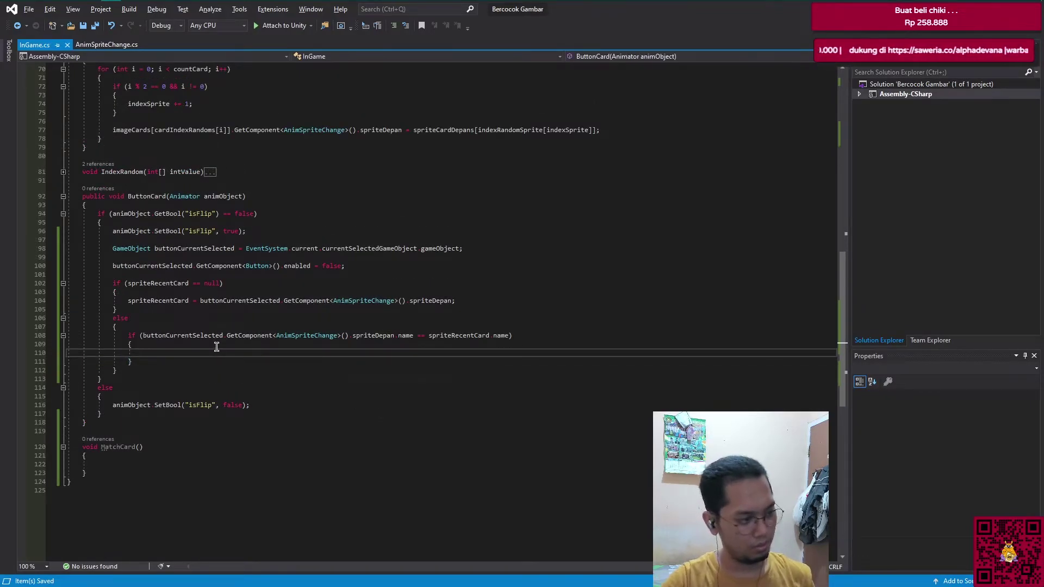
scroll(223, 350, up, 17)
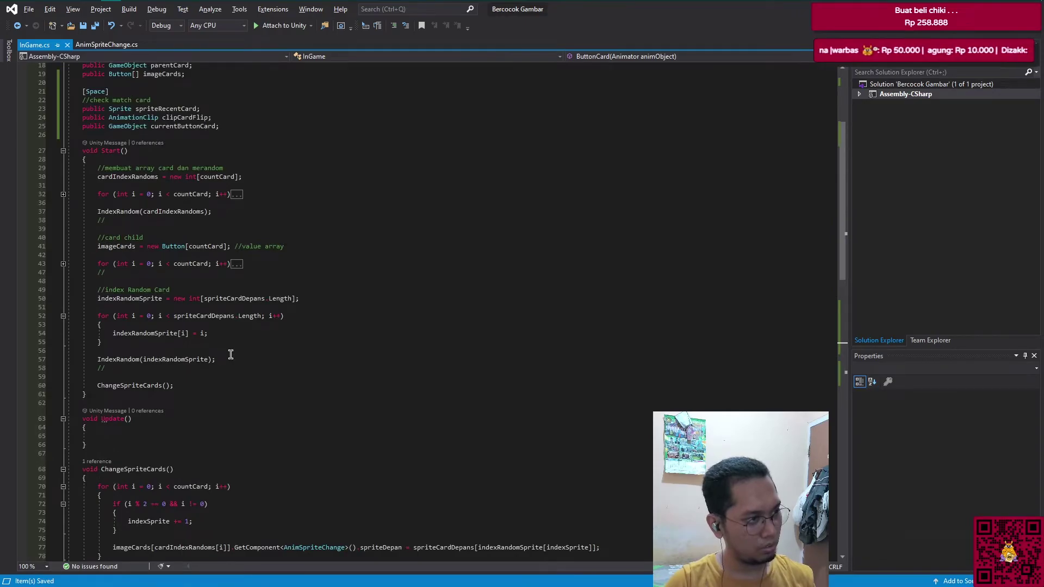
scroll(231, 355, down, 10)
Step: Rename buttonCurrentSelected to buttonCurrentCard across all its references
scroll(230, 354, down, 3)
click(206, 381)
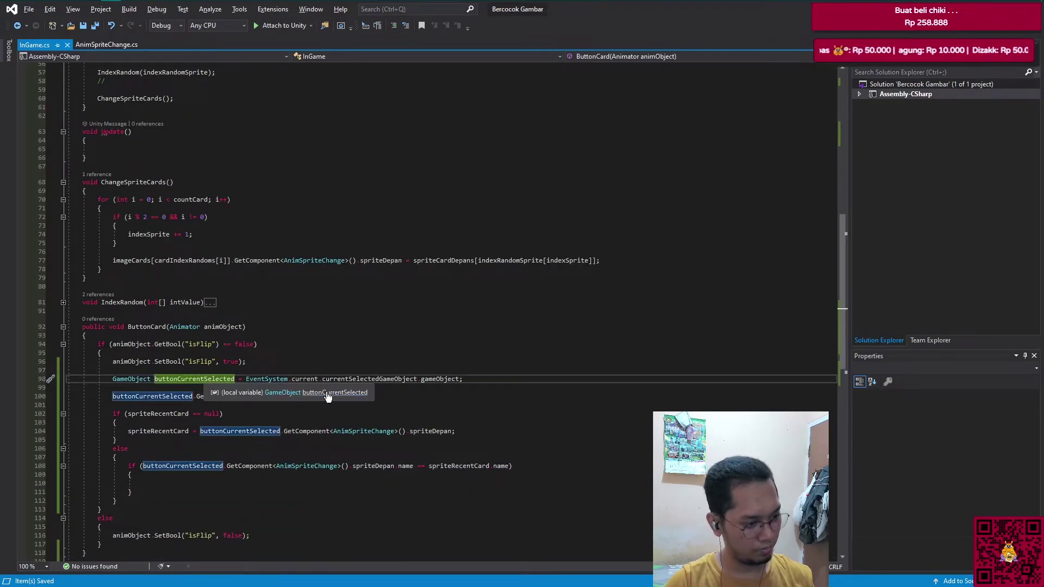
key(ctrl+r)
key(ctrl+r)
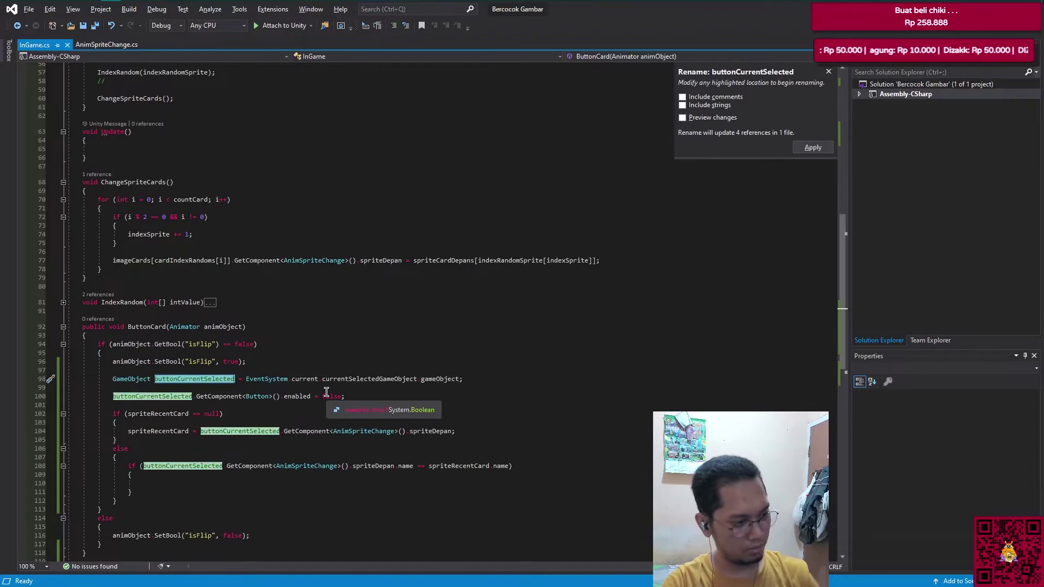
text(button)
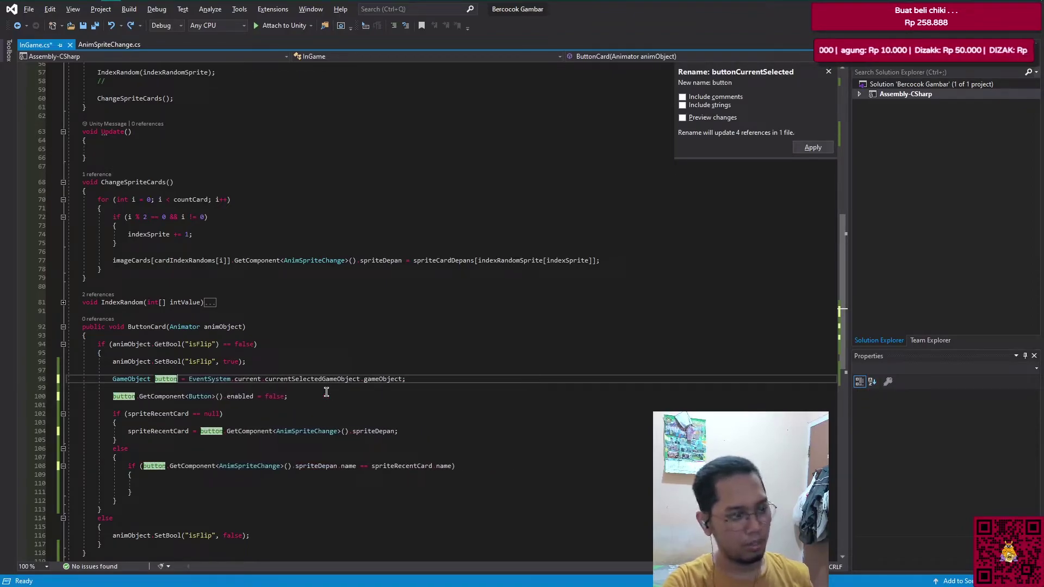
text(Cu)
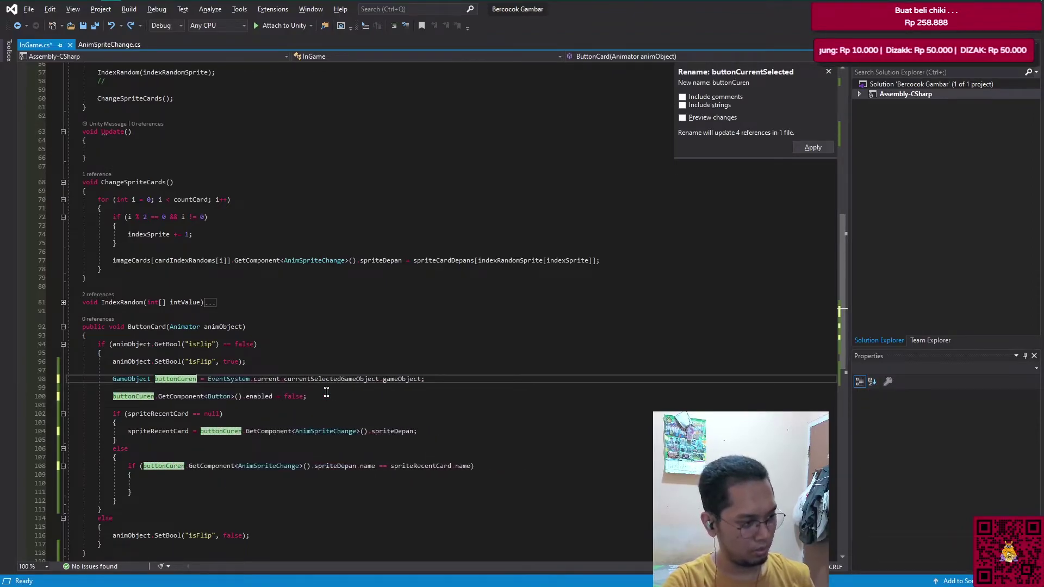
text(rrentCar)
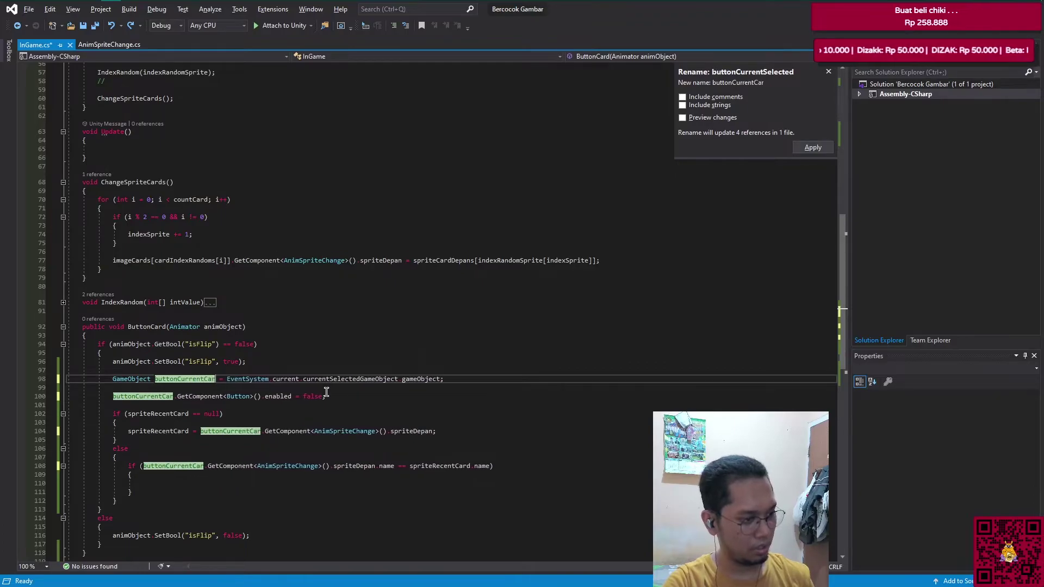
text(d)
key(Return)
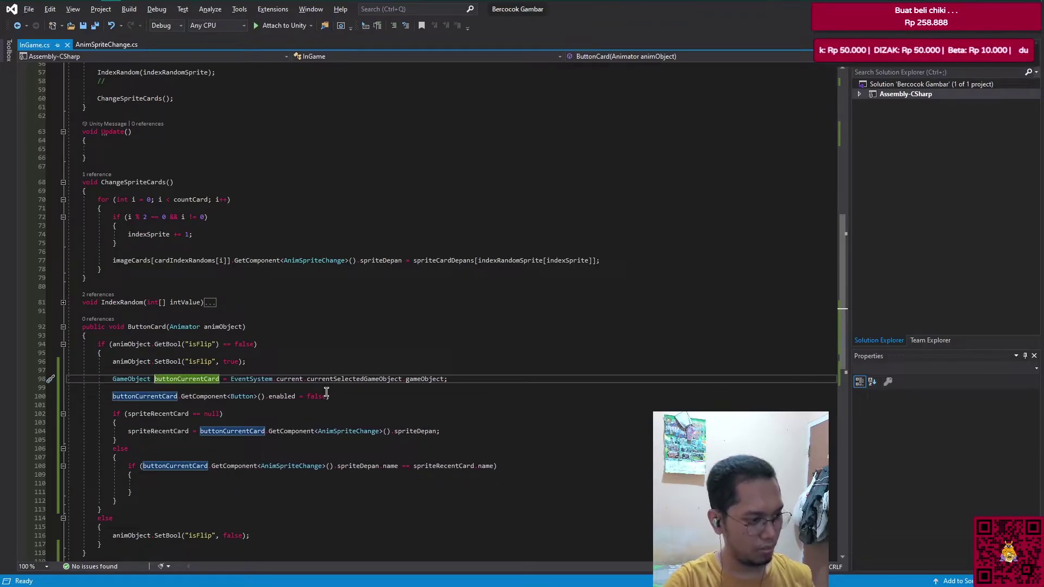
Step: Restore the GameObject type before buttonCurrentCard on line 98 and save InGame.cs
key(BackSpace)
key(BackSpace)
key(BackSpace)
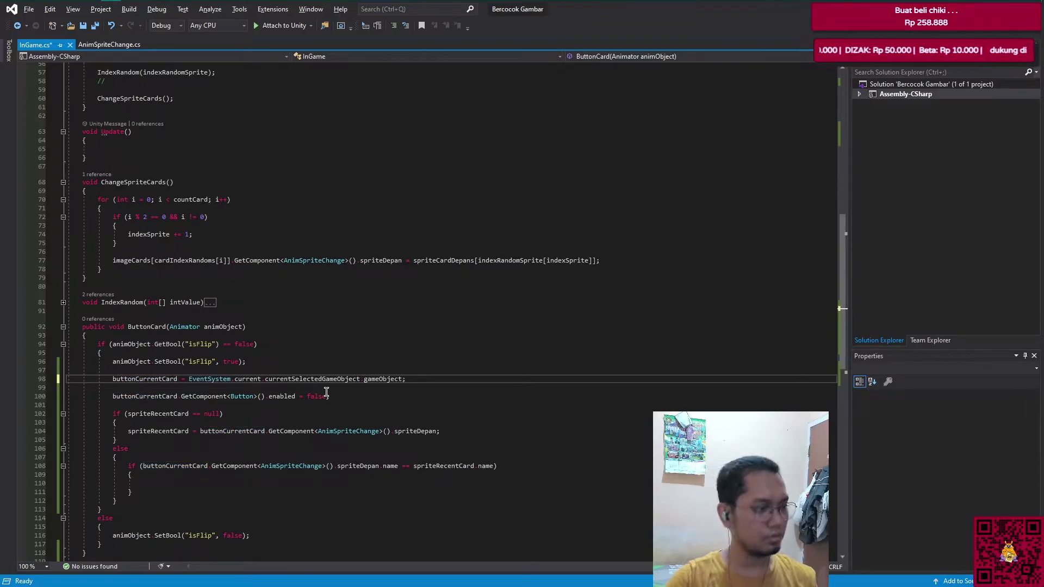
click(151, 379)
scroll(287, 431, up, 3)
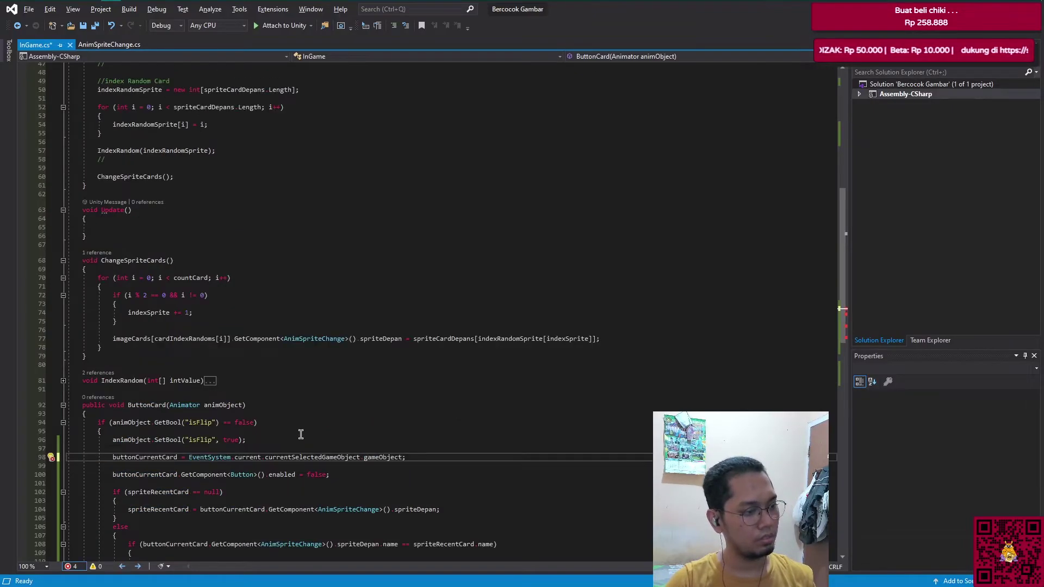
scroll(283, 430, up, 10)
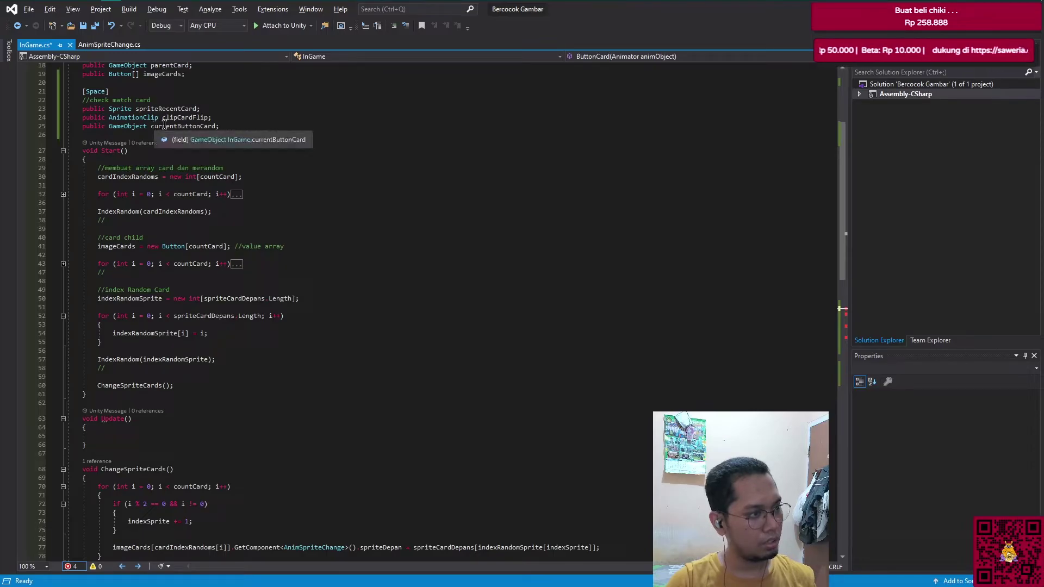
scroll(346, 341, down, 9)
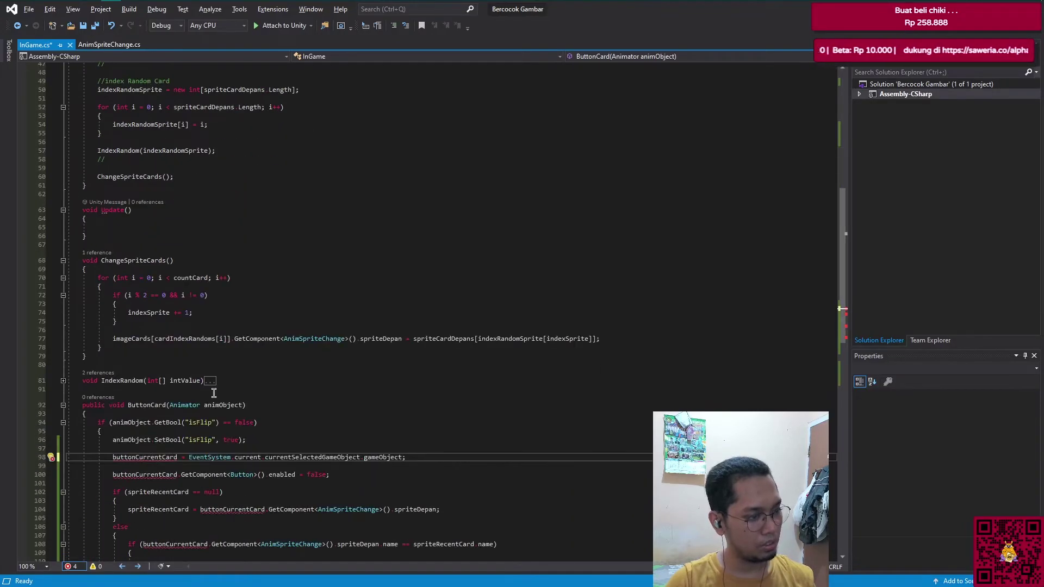
scroll(173, 397, down, 4)
click(157, 382)
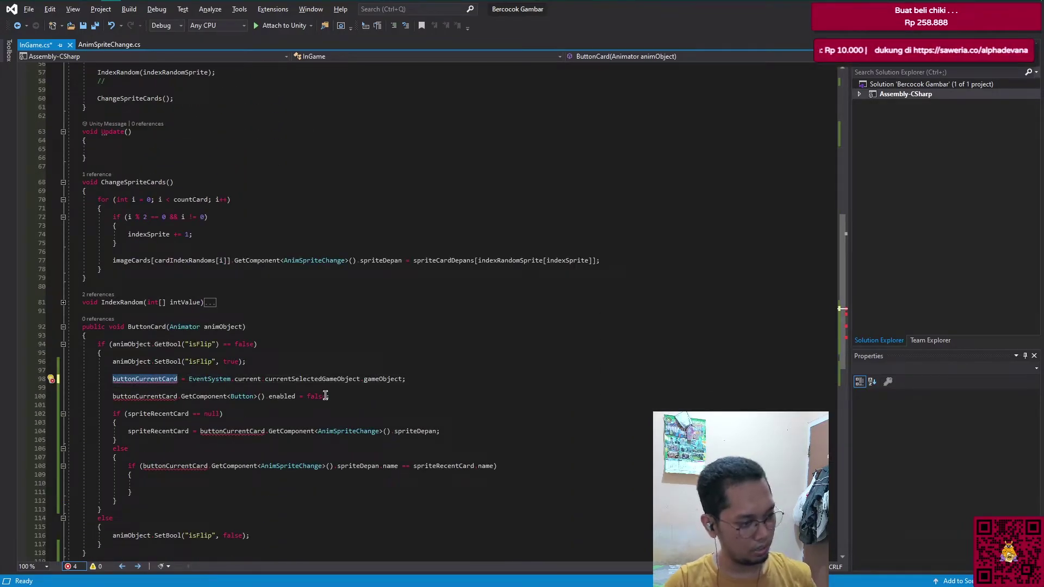
key(Home)
text(G)
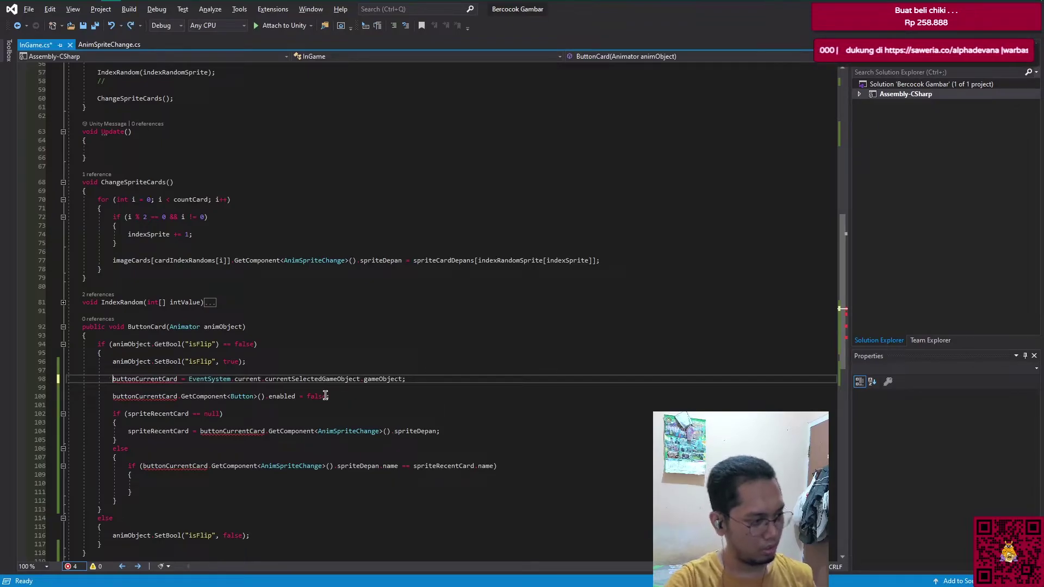
text(ameObject)
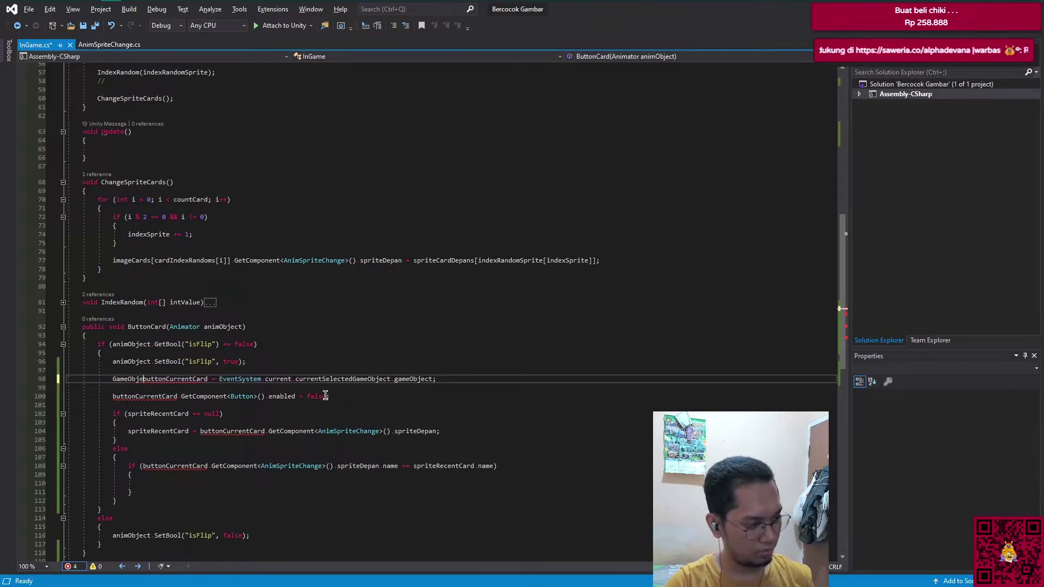
key(ctrl+s)
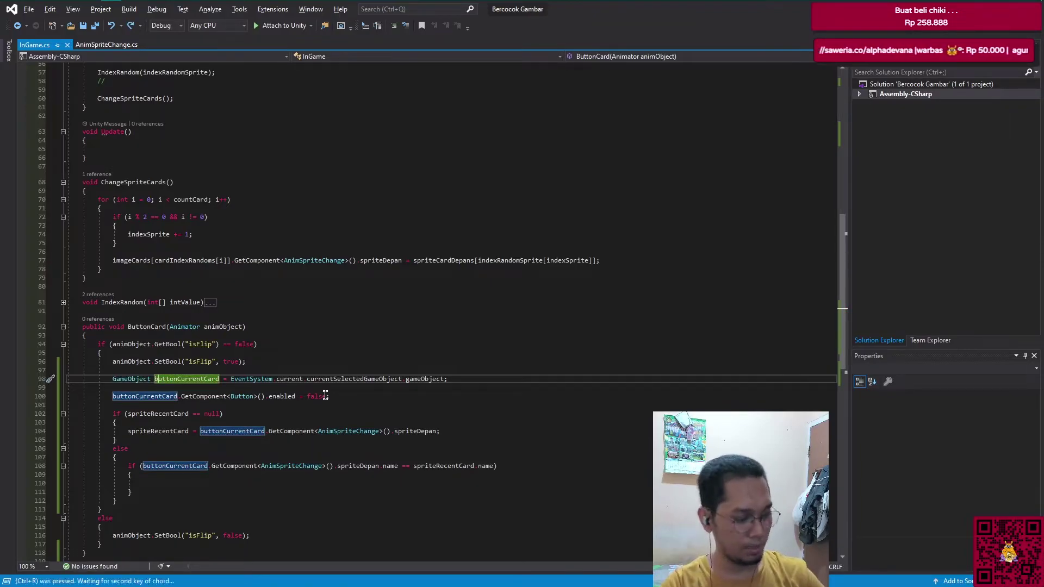
Step: Rename buttonCurrentCard to currentButtonCard throughout InGame.cs
key(ctrl+r)
key(ctrl+r)
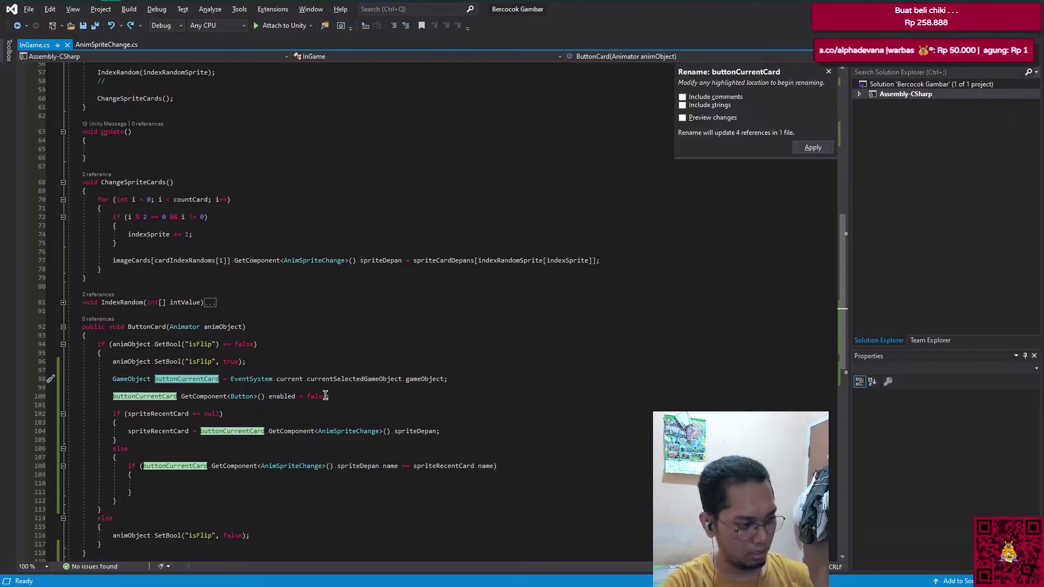
text(currentBut)
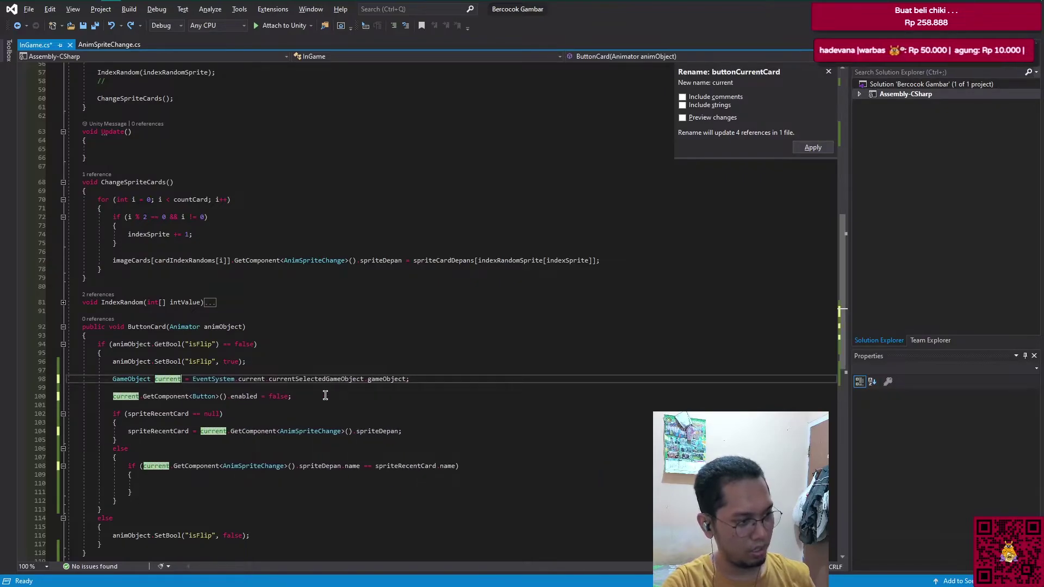
text(tonCard)
key(Return)
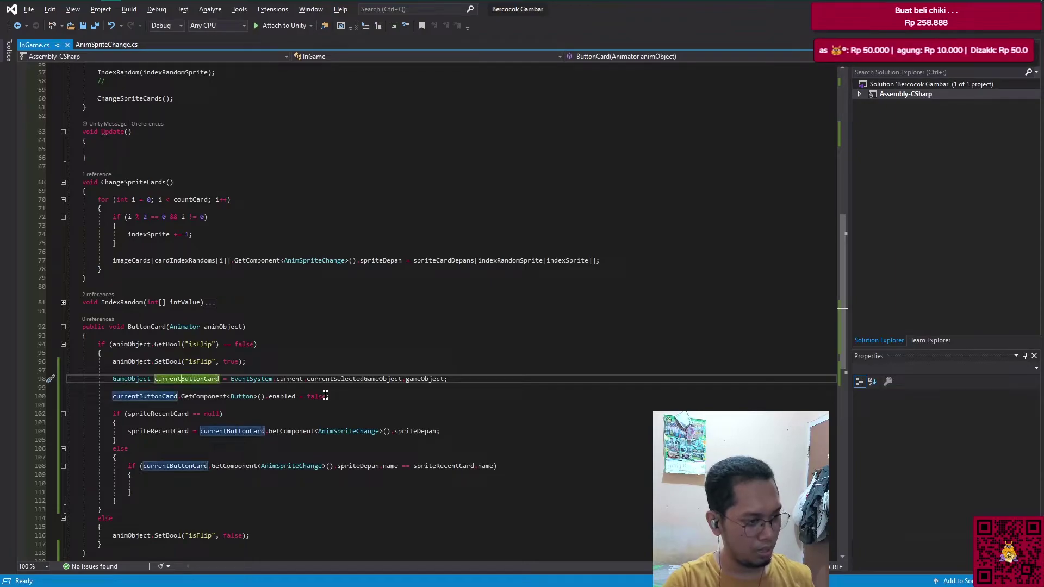
Step: Drop the GameObject type on line 98 so it assigns the currentButtonCard field, and save
key(shift+Left)
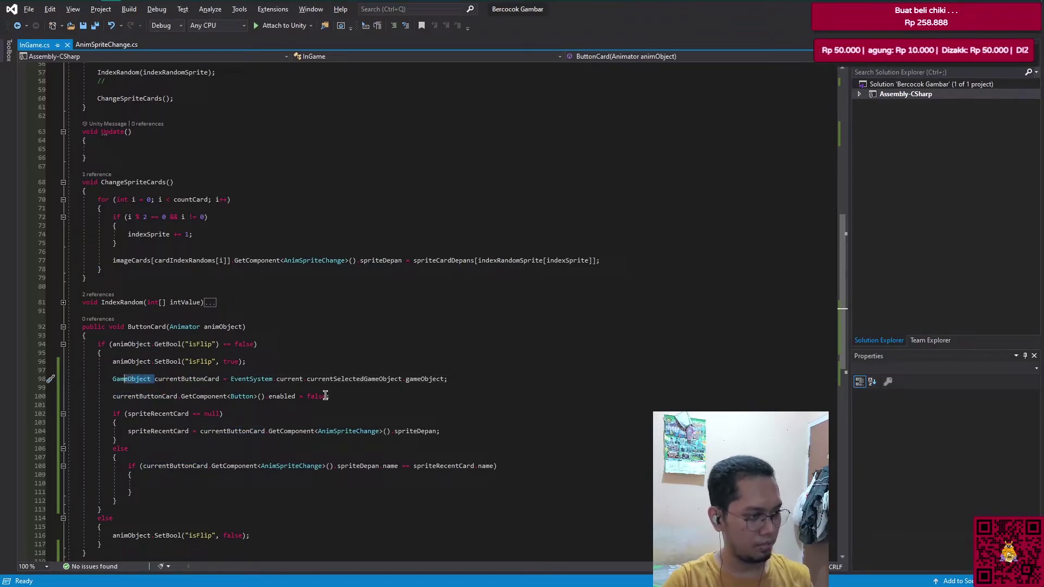
key(Delete)
key(ctrl+s)
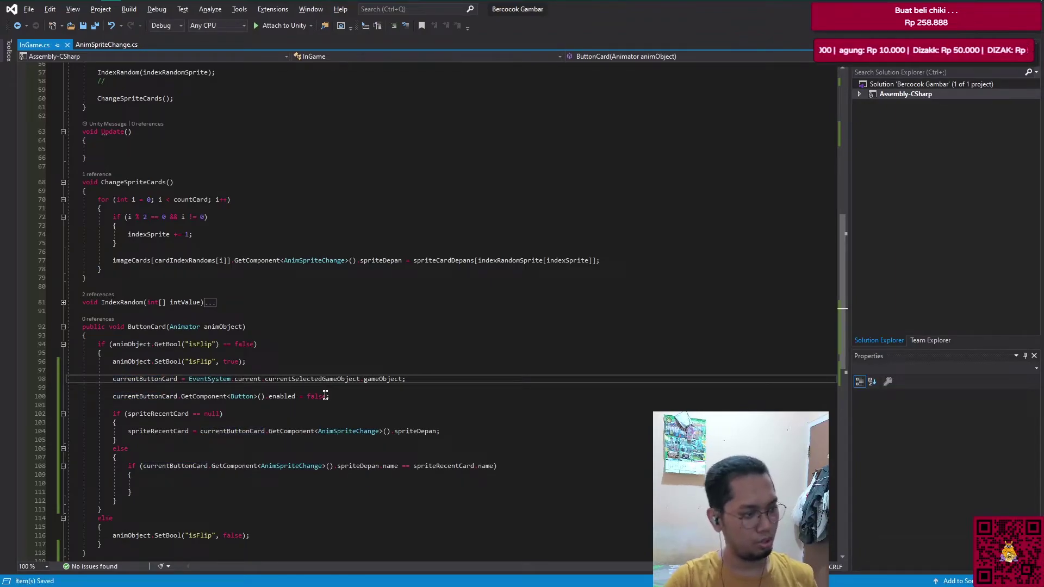
scroll(242, 392, up, 4)
scroll(329, 408, up, 11)
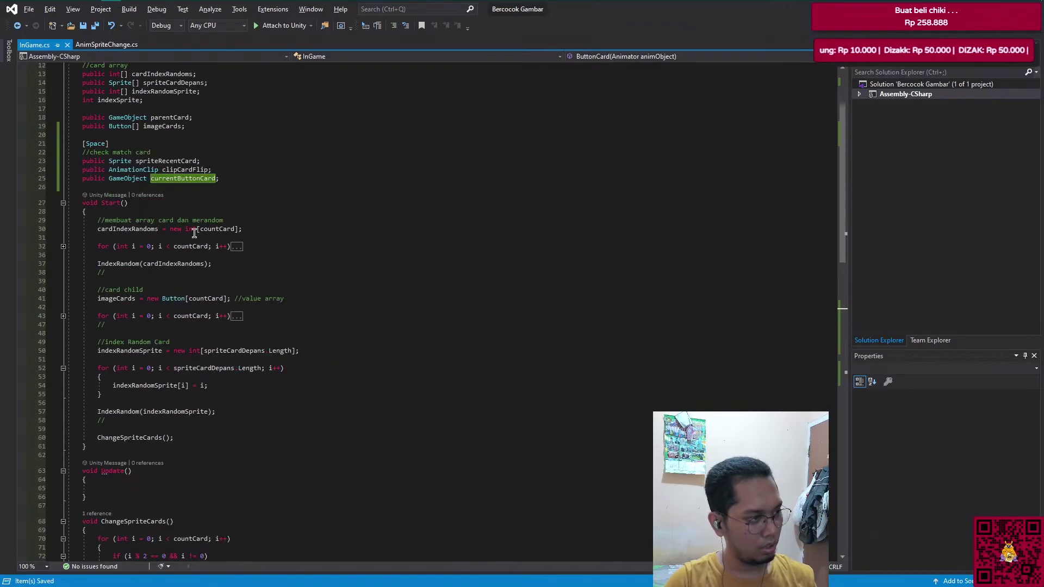
scroll(355, 446, down, 12)
scroll(355, 446, down, 4)
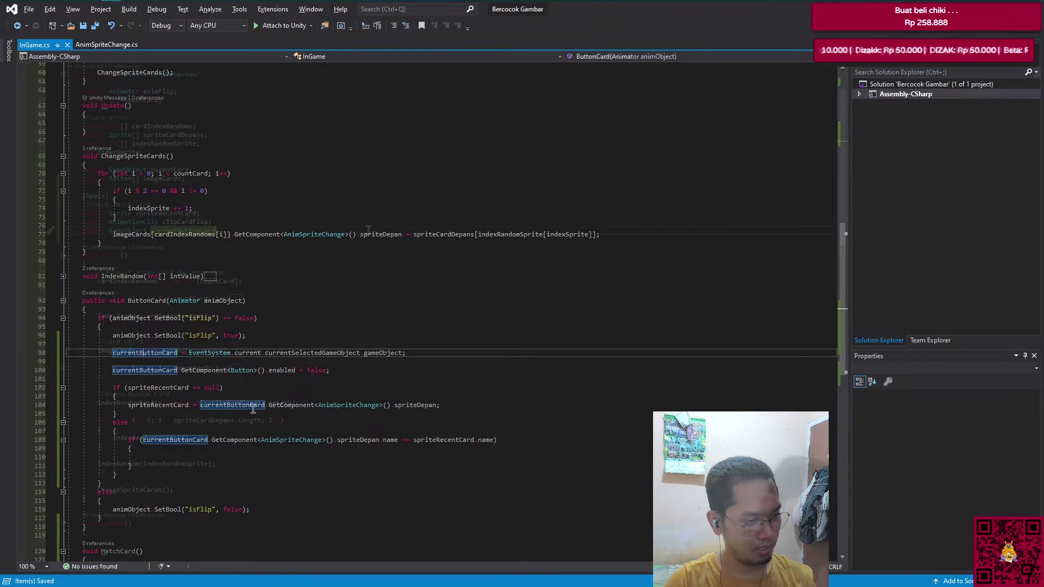
key(F12)
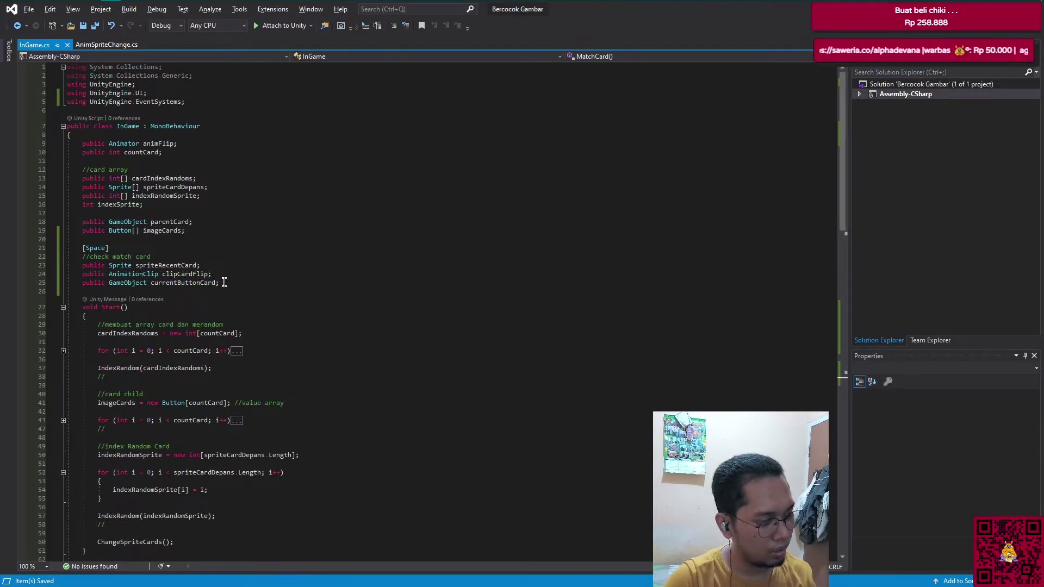
Step: Append ', recentButtonCard' to the currentButtonCard GameObject declaration on line 25 and save
click(224, 282)
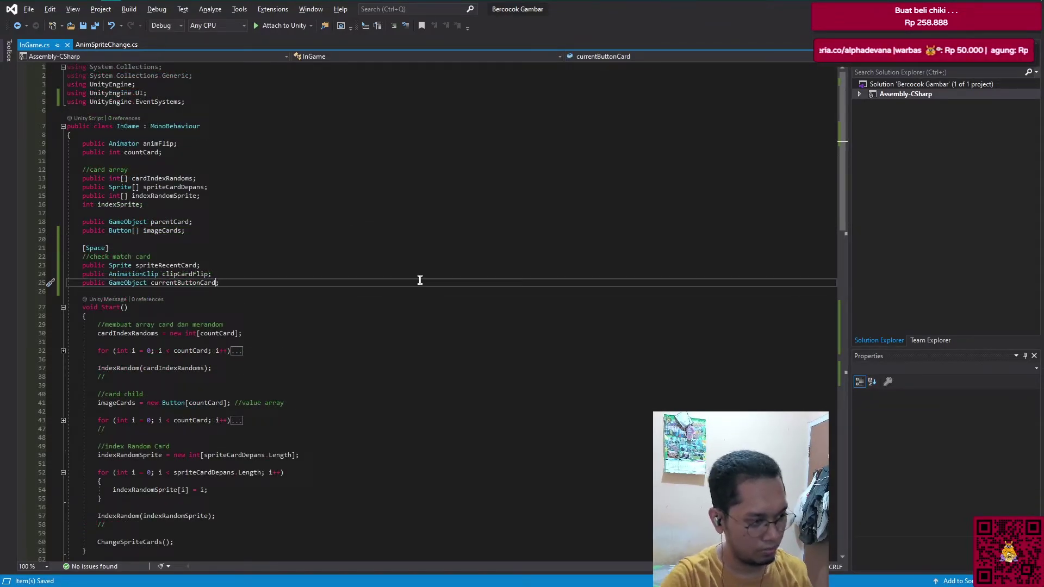
text(, recenetG)
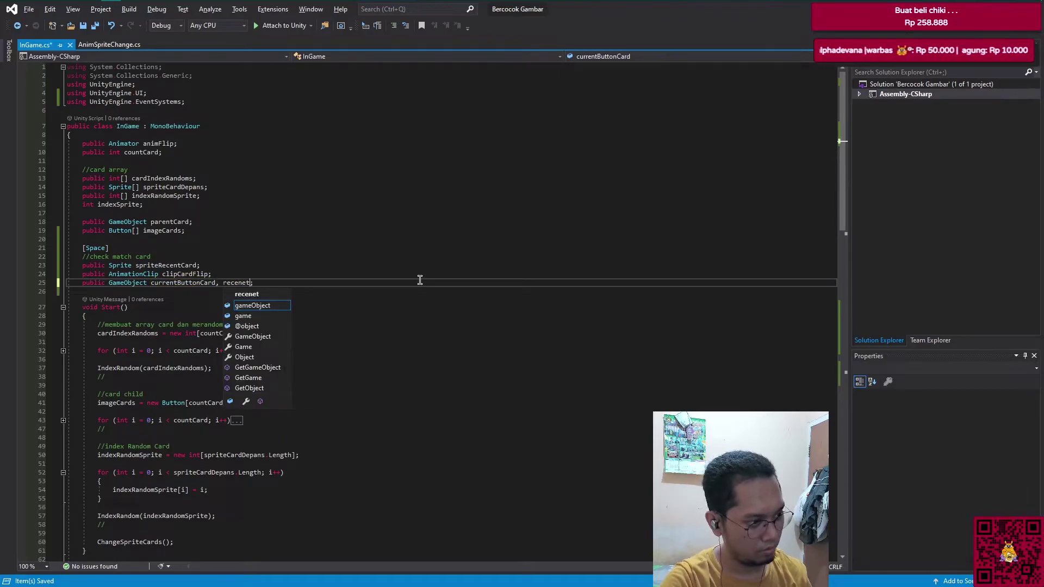
key(BackSpace)
text(Button)
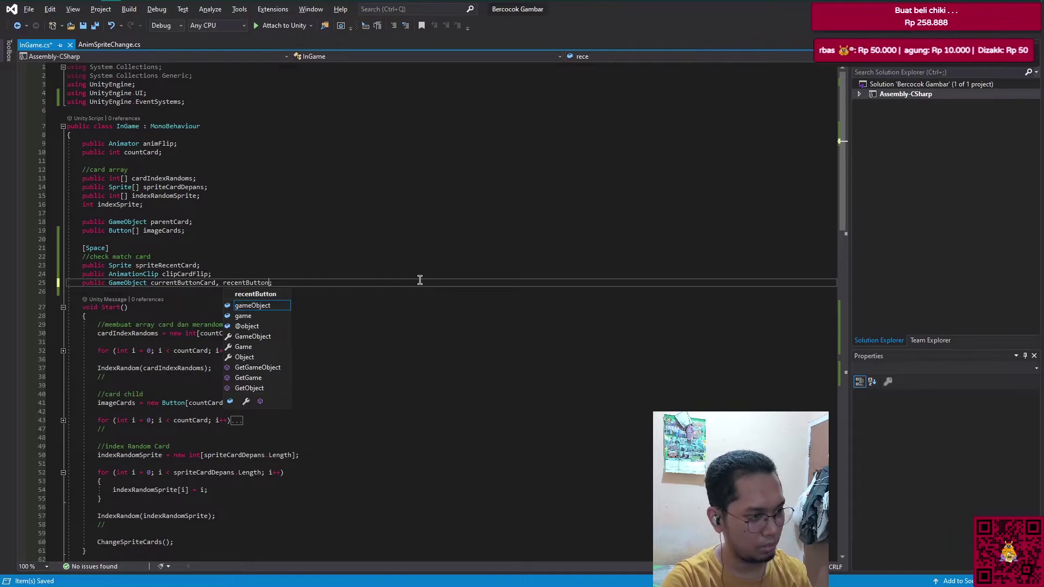
text(Card)
key(ctrl+s)
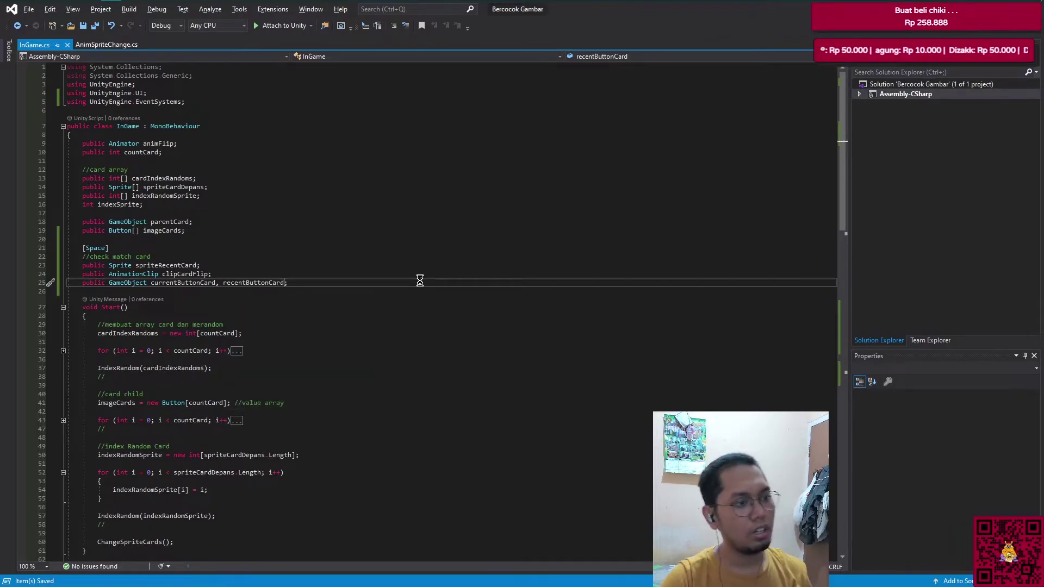
scroll(408, 299, down, 3)
scroll(359, 332, down, 10)
scroll(294, 359, down, 5)
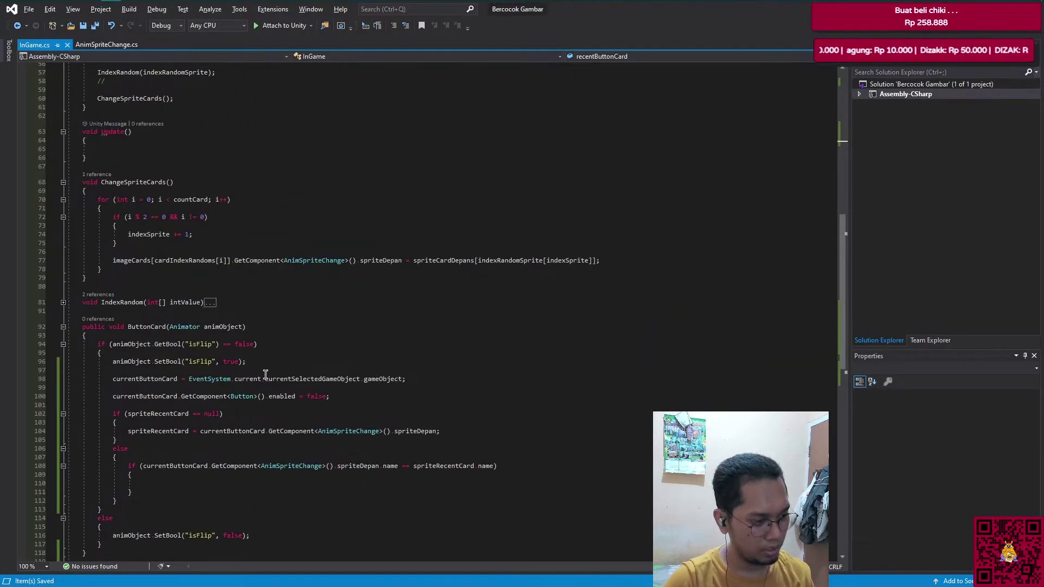
scroll(266, 375, down, 5)
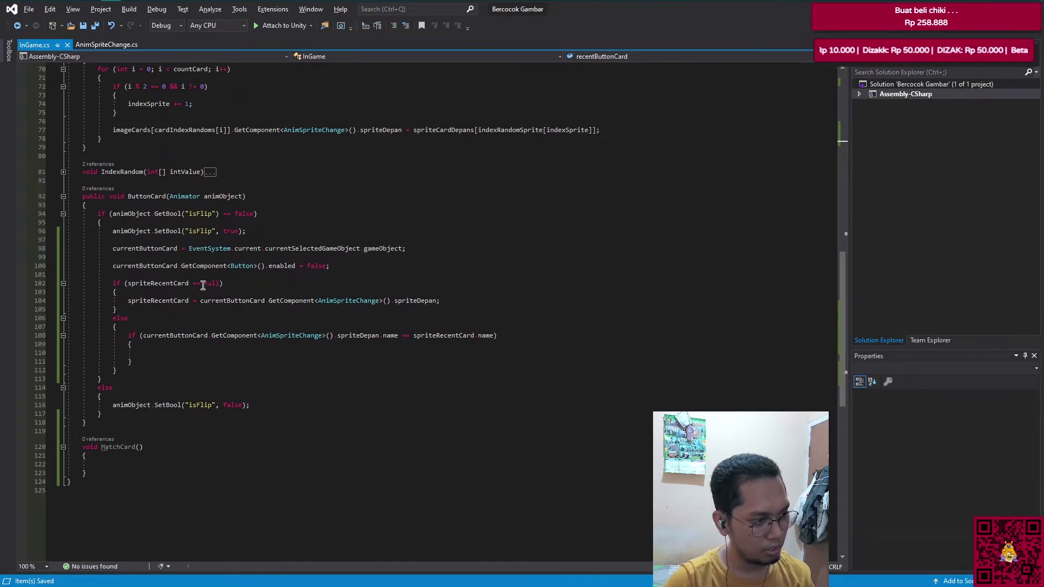
click(455, 302)
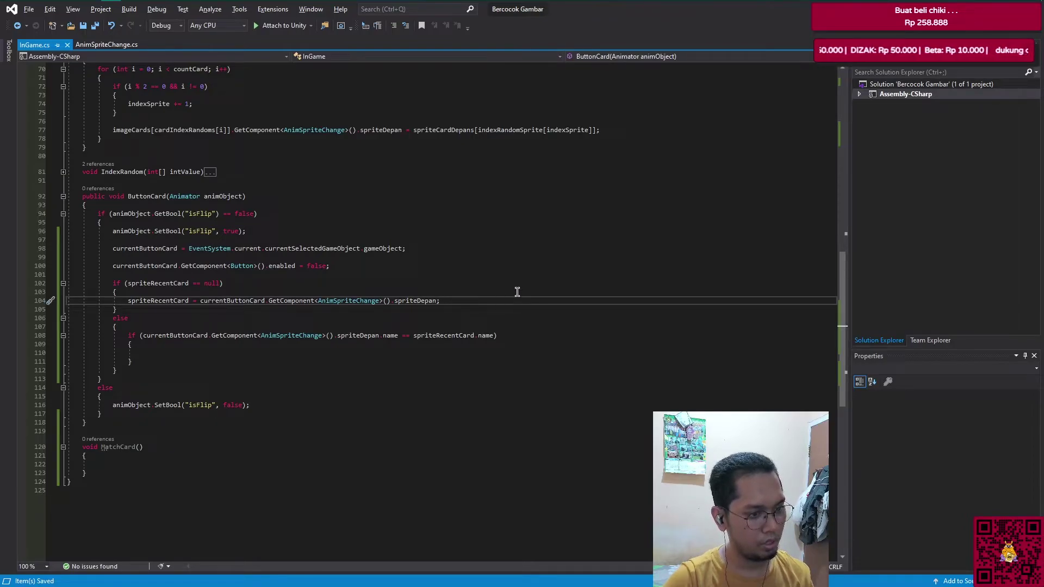
Step: Add 'recentButtonCard = currentButtonCard;' after the spriteRecentCard assignment and save
key(Return)
key(Return)
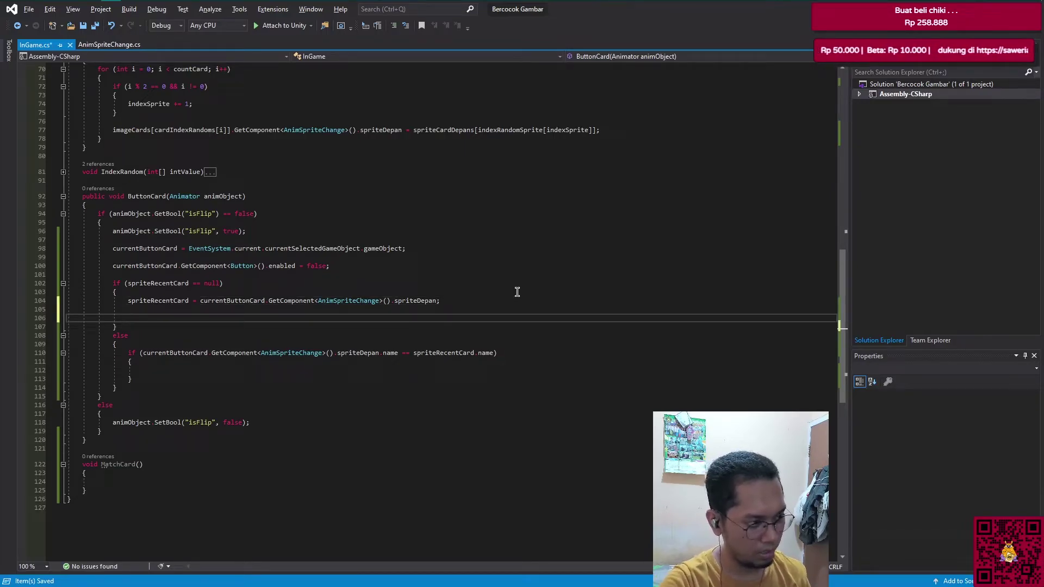
text(rece)
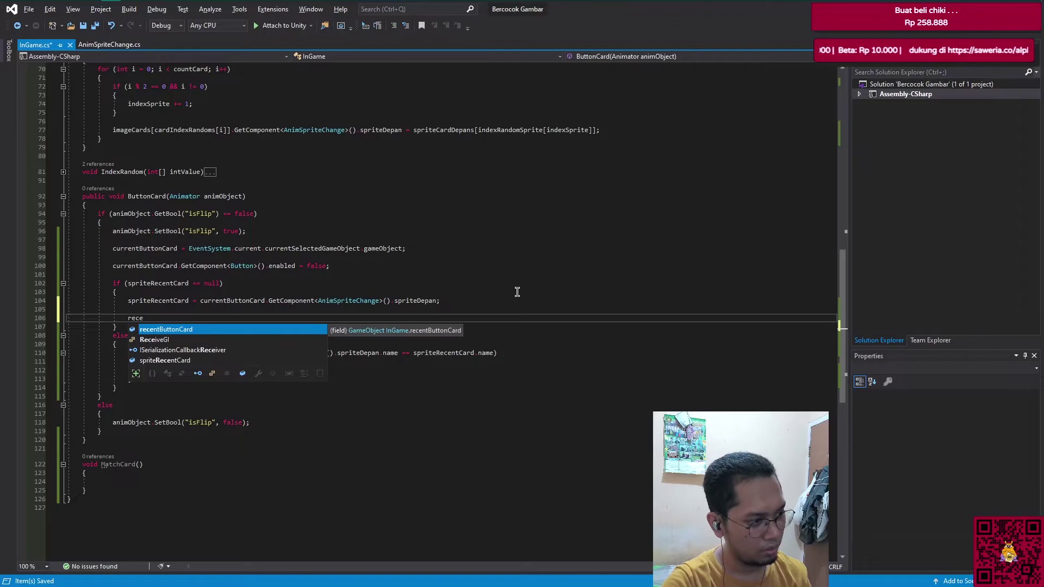
key(Tab)
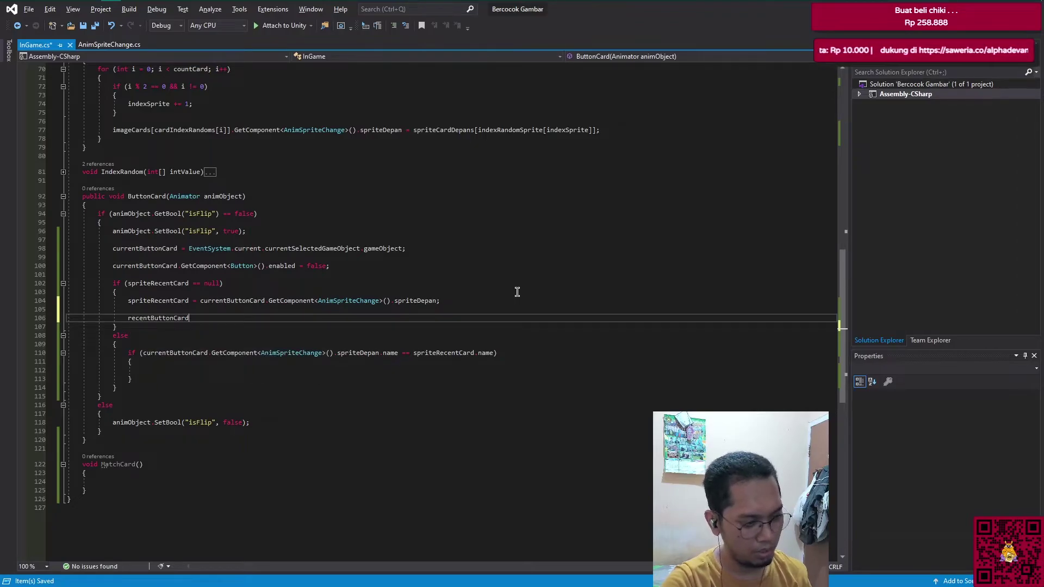
text( = )
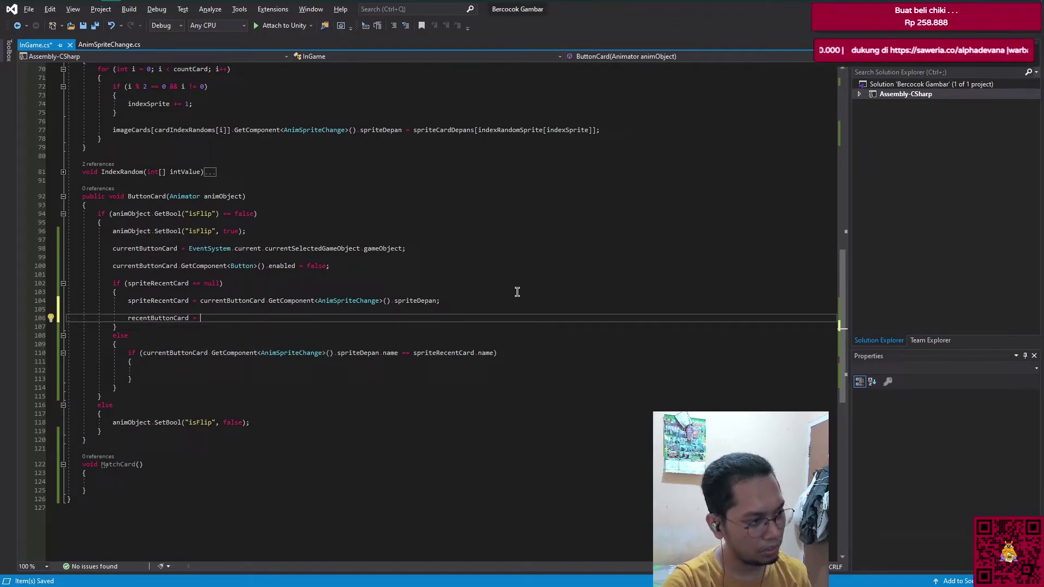
text(cur)
key(Tab)
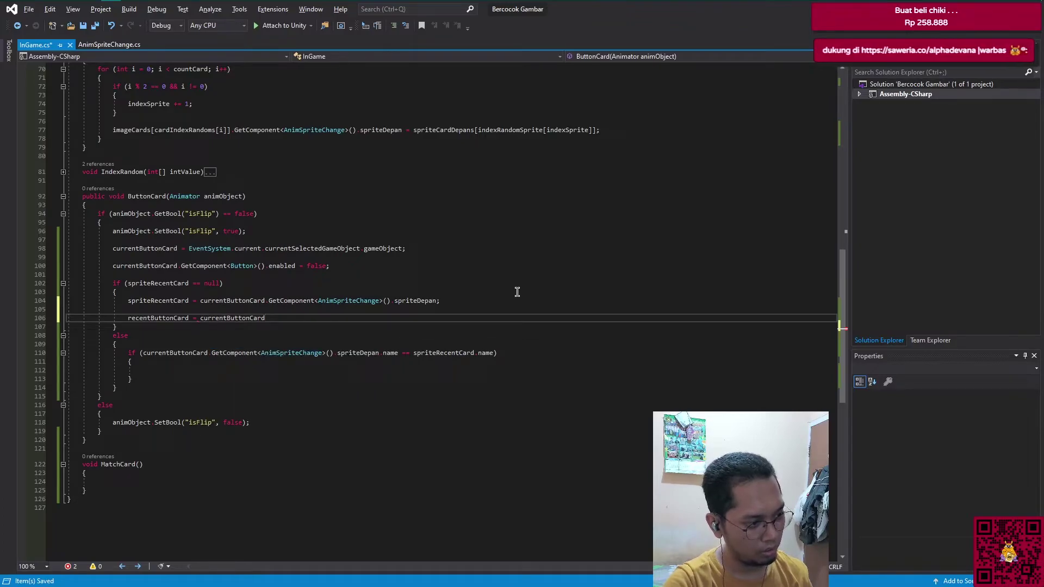
text(;)
key(ctrl+s)
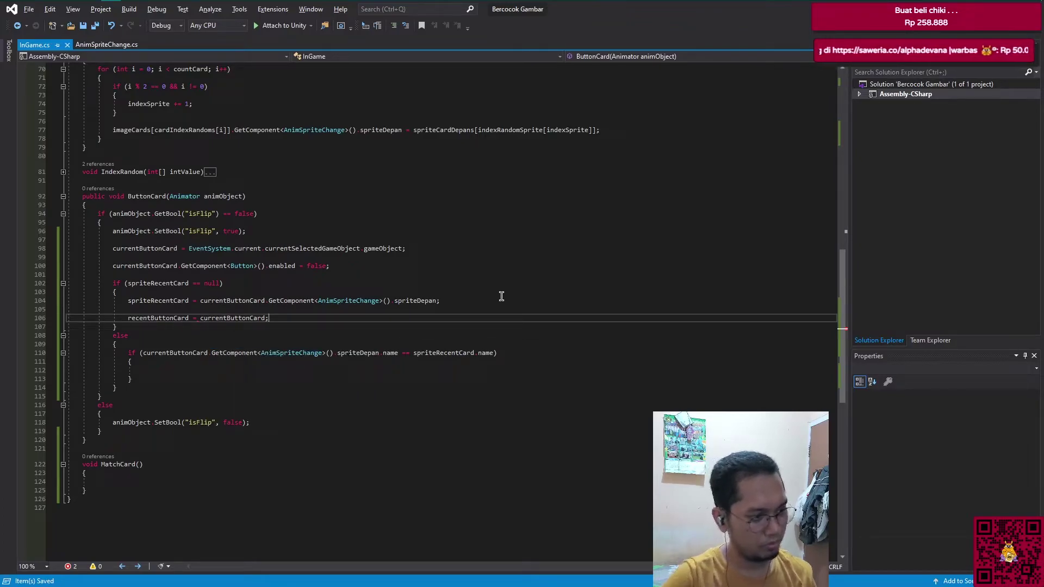
click(119, 482)
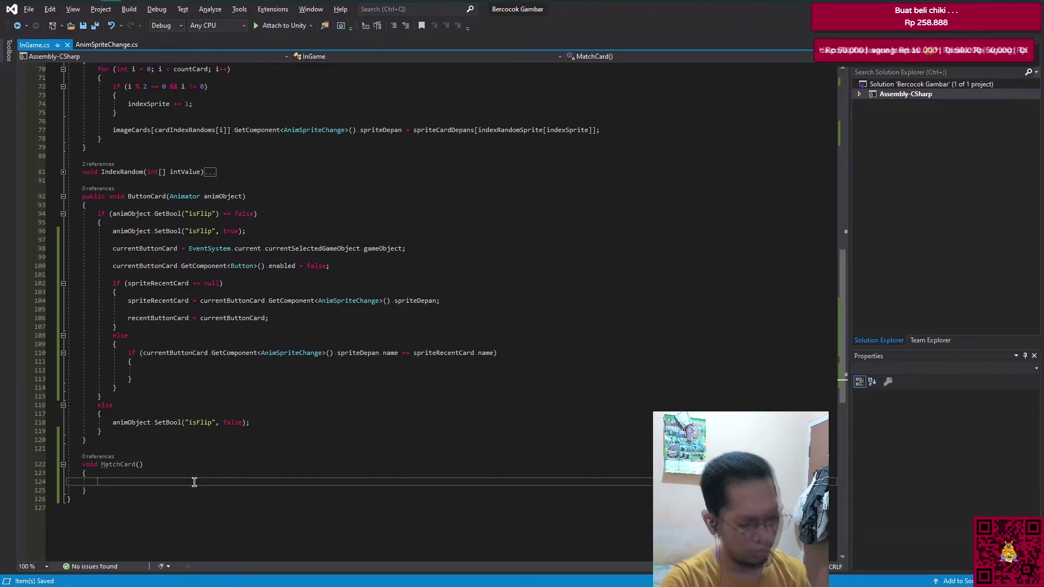
Step: Make MatchCard call currentButtonCard.SetActive(false) and recentButtonCard.SetActive(false), then save
text(cur)
key(Tab)
text(.)
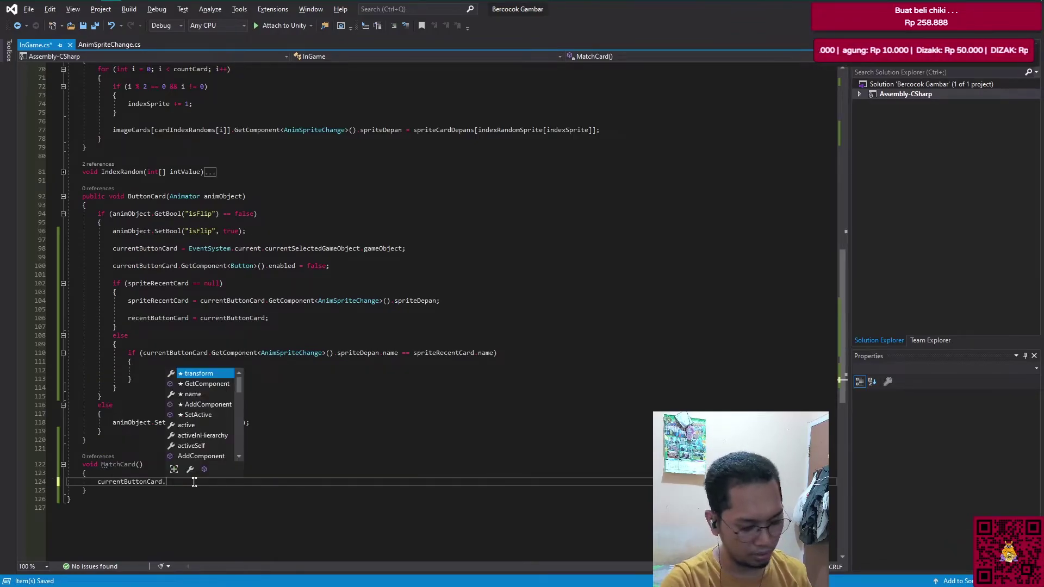
text(SetAc)
key(Tab)
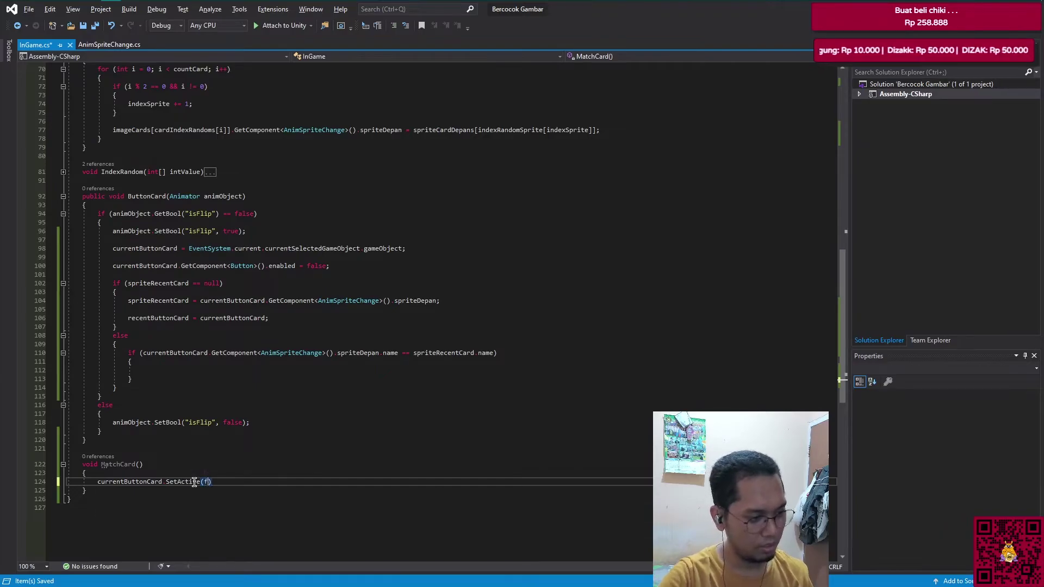
text(alse);)
key(Return)
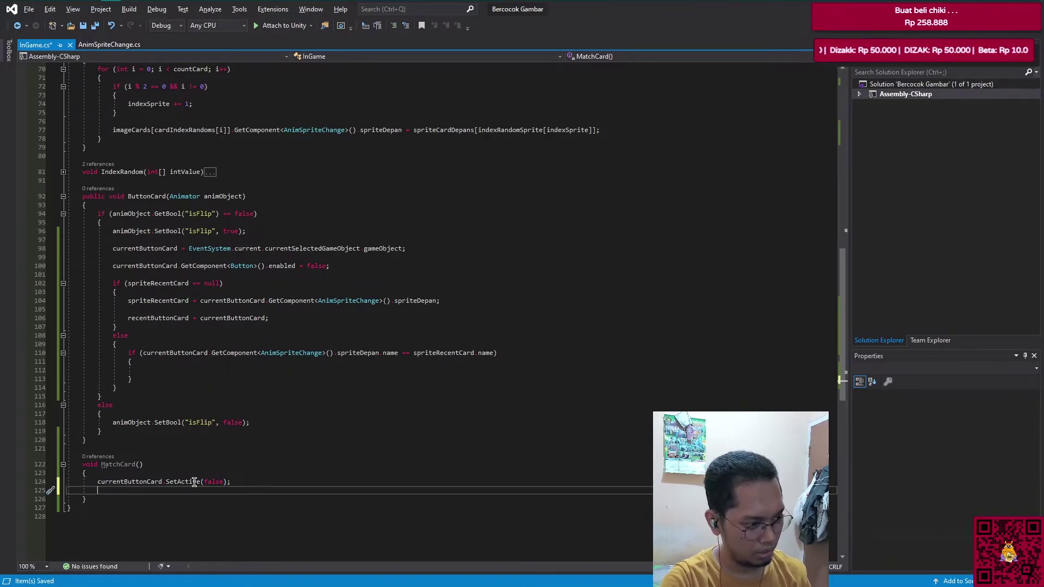
text(recent)
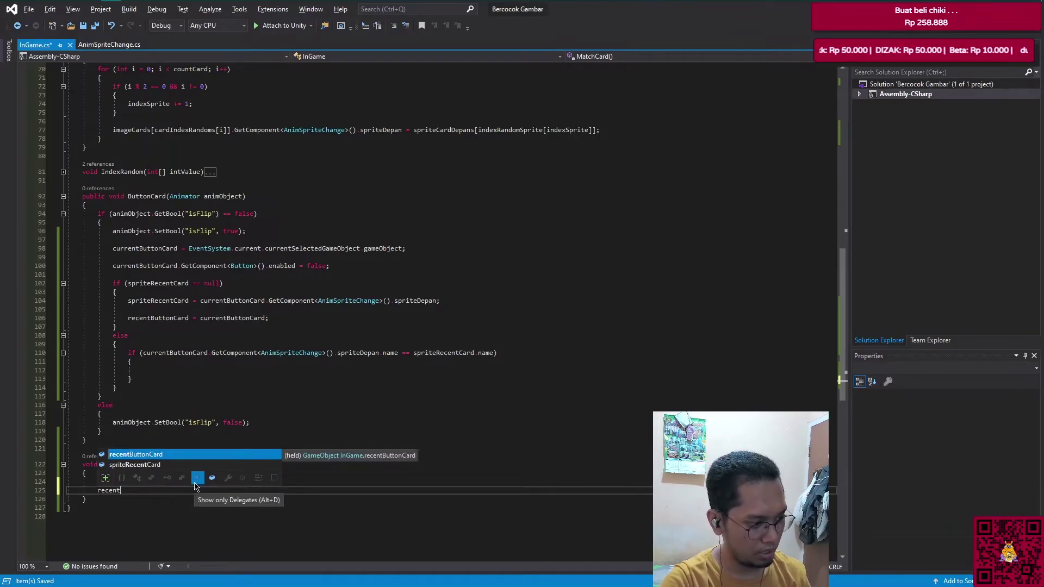
key(Tab)
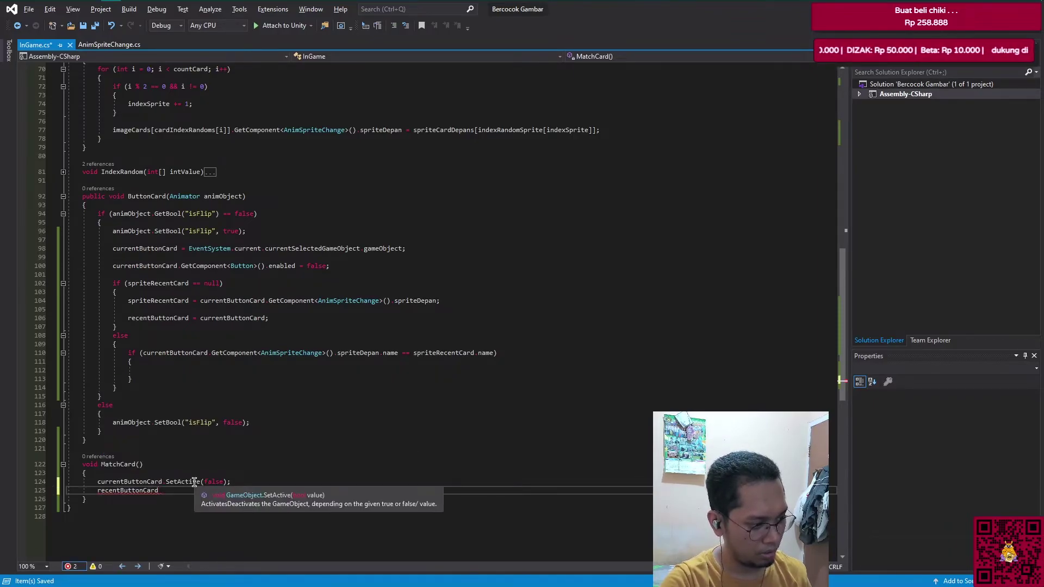
text(.Set)
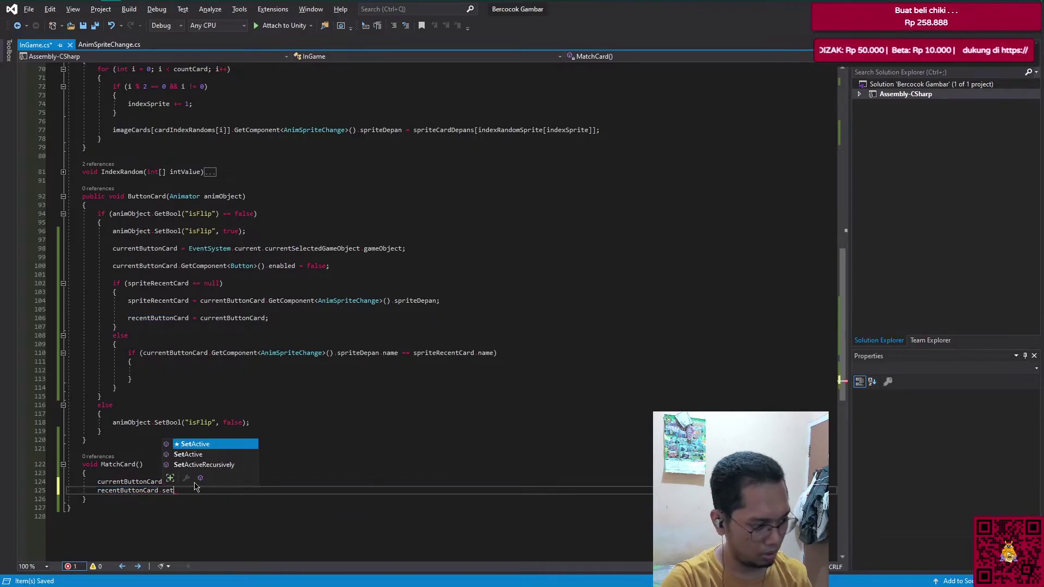
text(()f)
key(Tab)
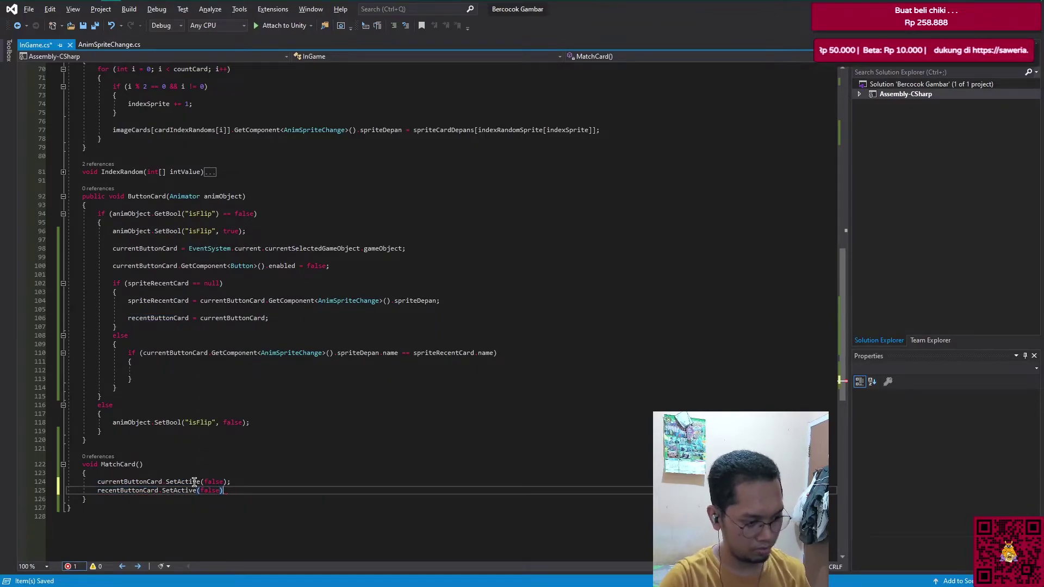
text(;)
key(ctrl+s)
Step: Start a MatchCard reference on the empty line inside the sprite-match branch
click(285, 370)
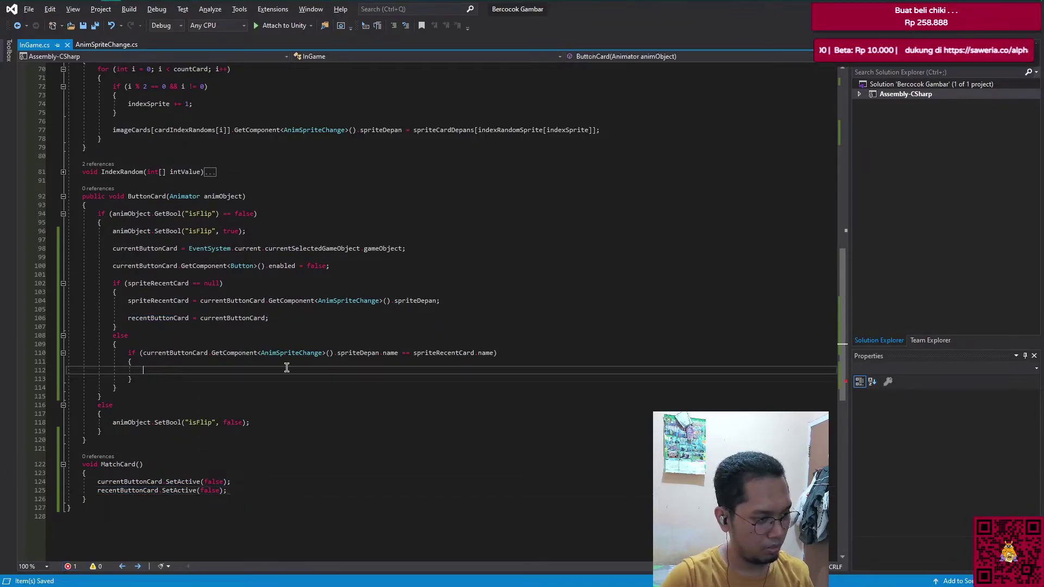
text(mat)
key(Tab)
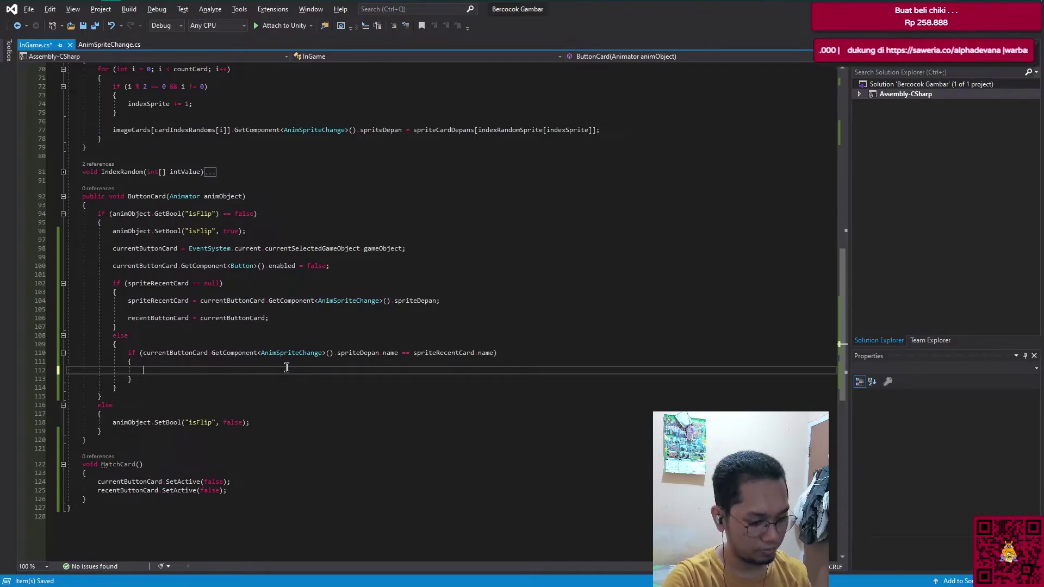
Step: Write Invoke("MatchCard", clipCardFlip.length); in the sprite-match branch and save
text(invoke)
key(Escape)
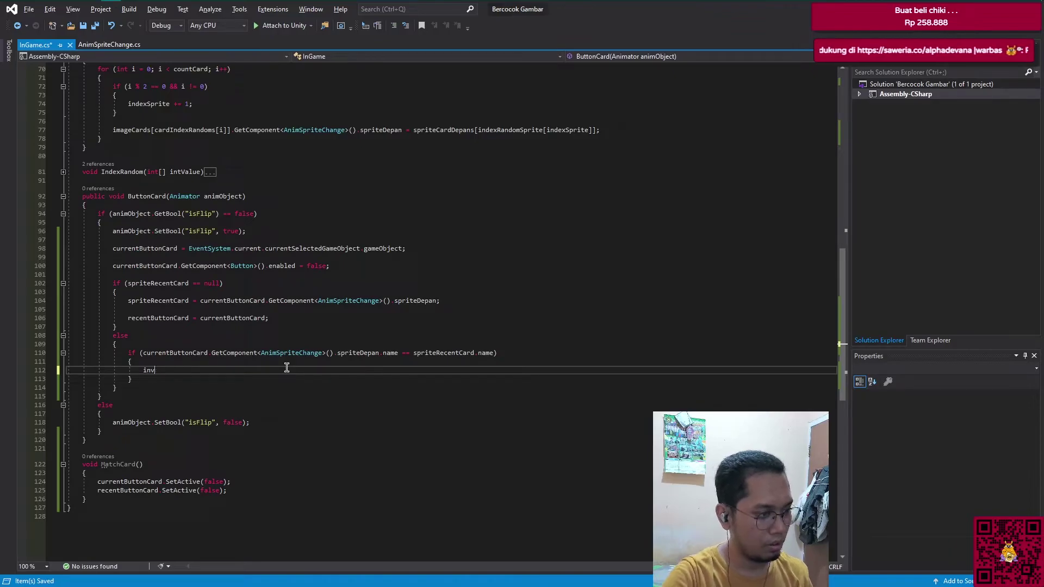
text(invoke)
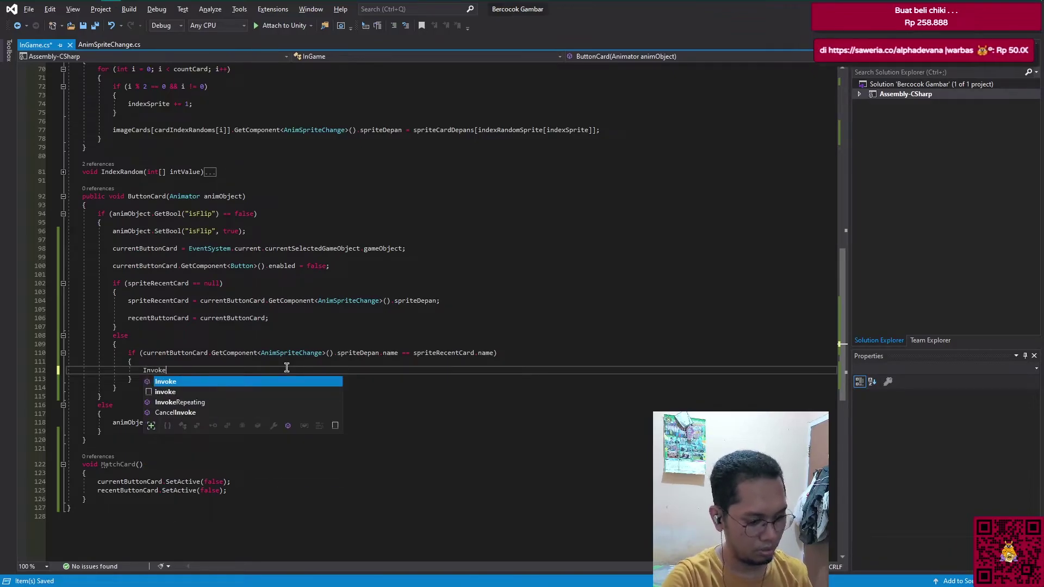
text(();)
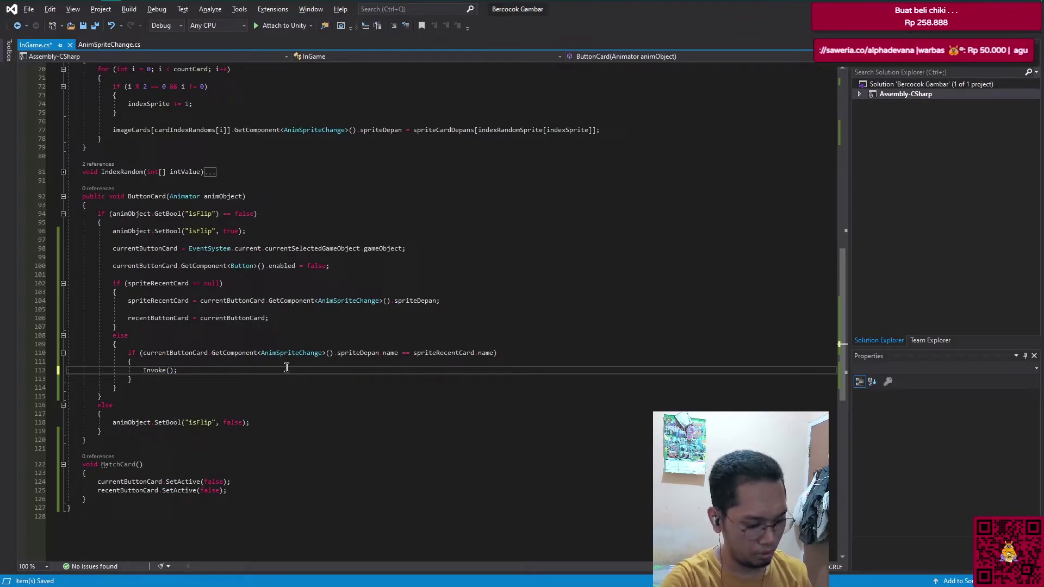
key(Left)
key(Left)
text(Mathf)
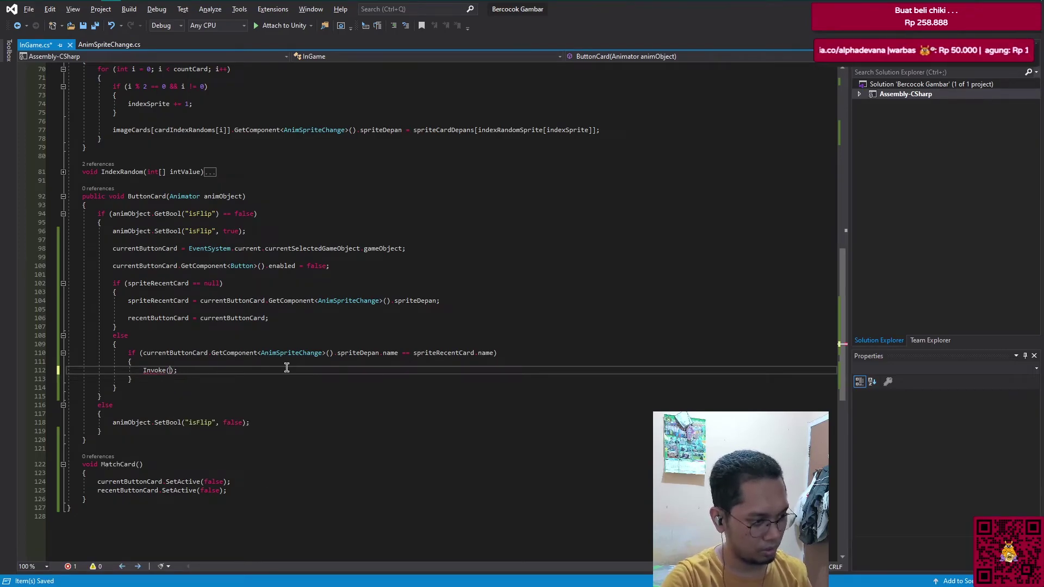
text(Matc)
key(Tab)
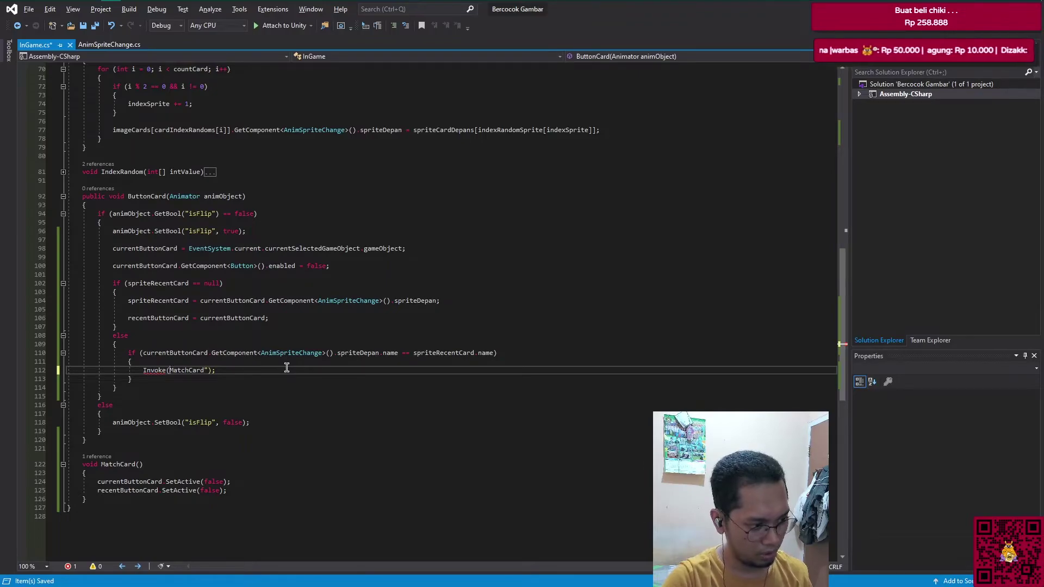
text(")
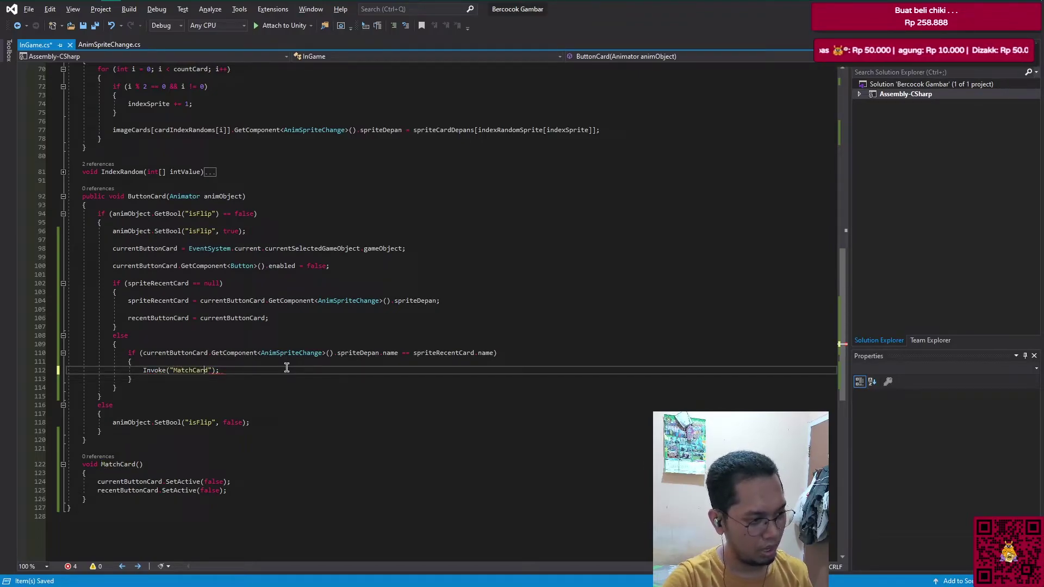
key(Right)
text(", )
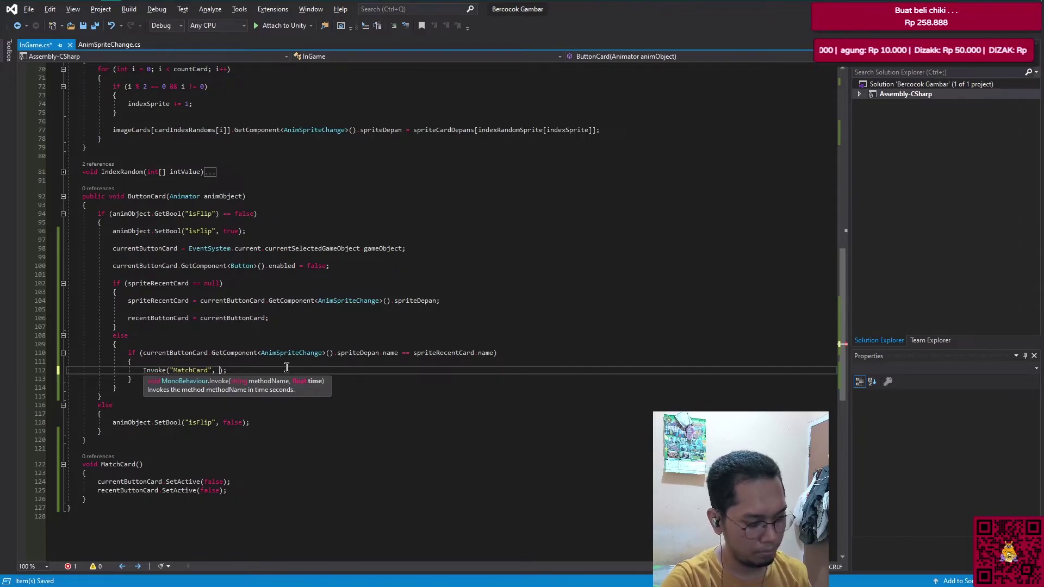
text(clip)
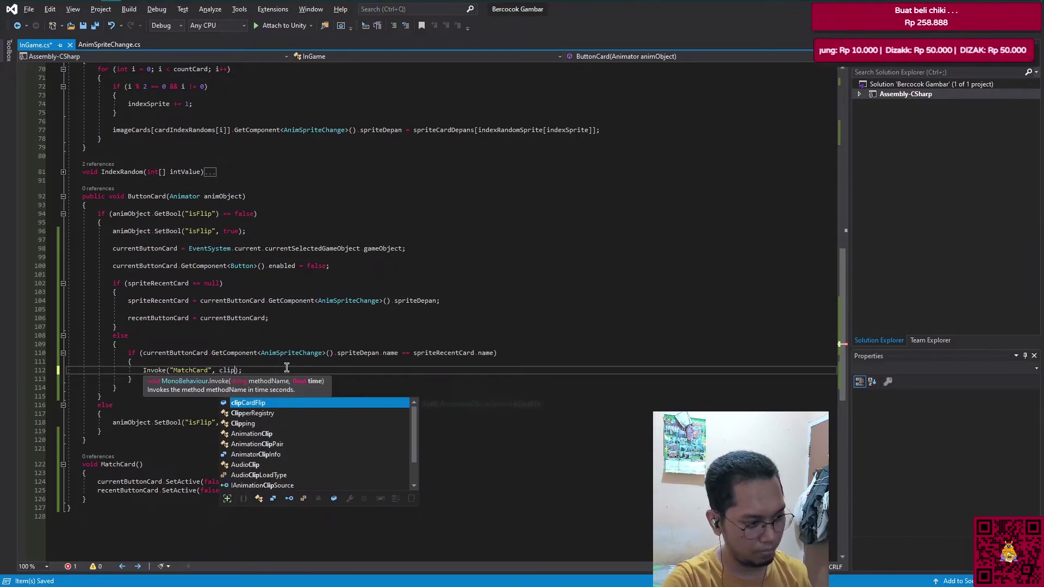
key(Tab)
key(ctrl+s)
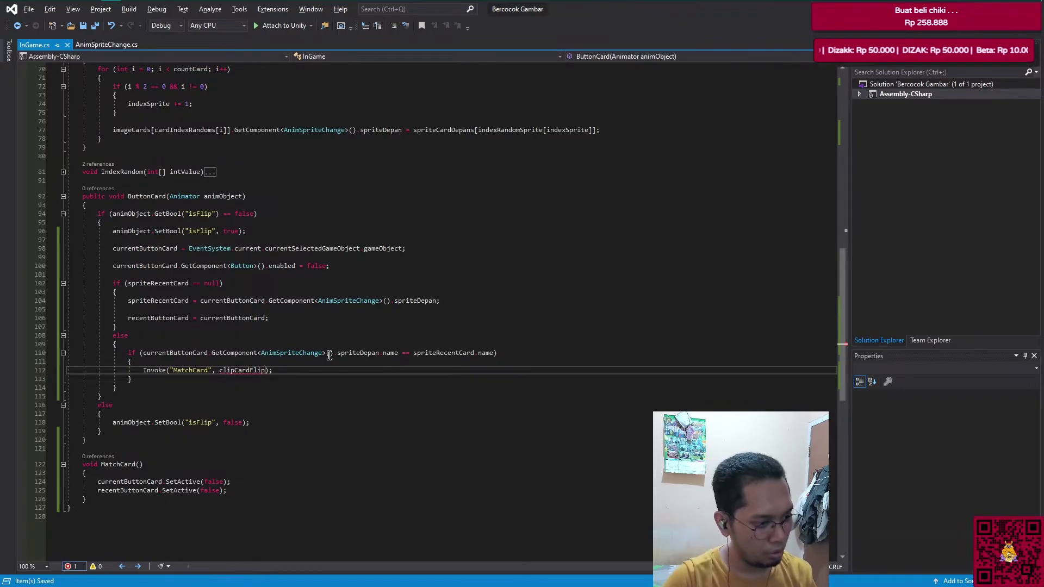
text(.le)
key(Tab)
key(ctrl+s)
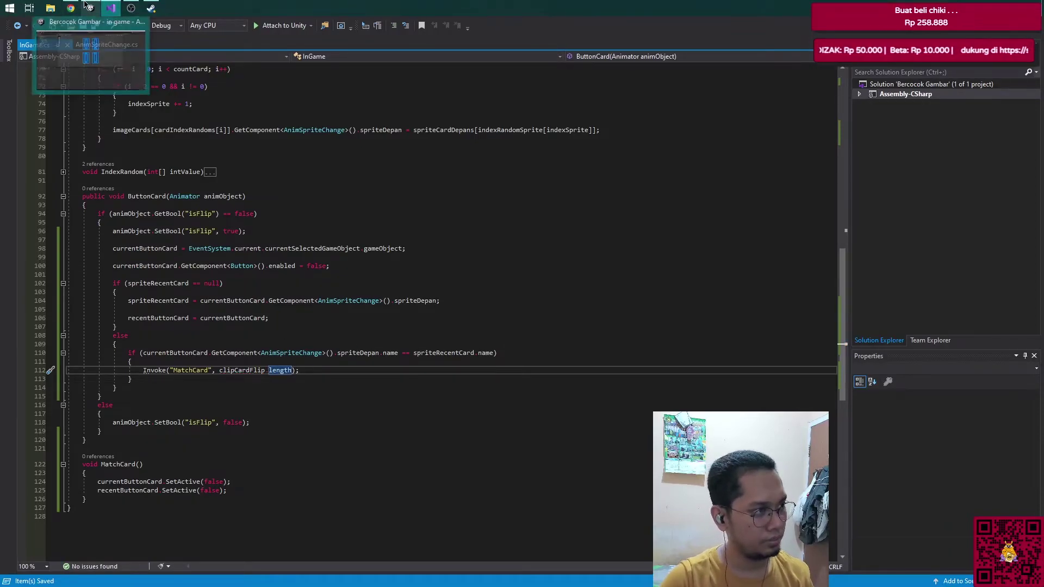
click(85, 4)
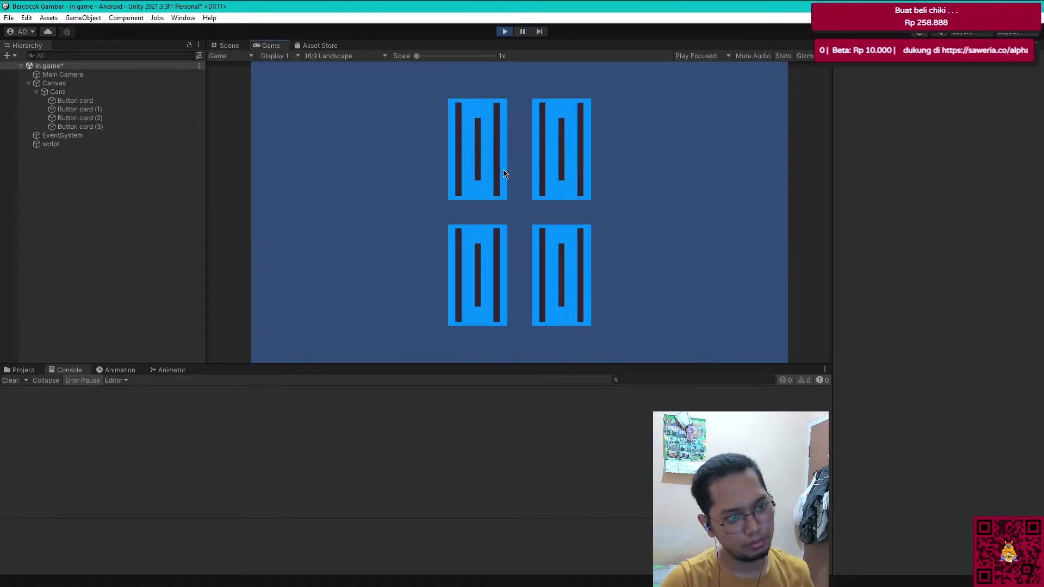
Step: Flip the top-left card in play mode, check the script's unassigned Clip Card Flip, and stop
click(503, 174)
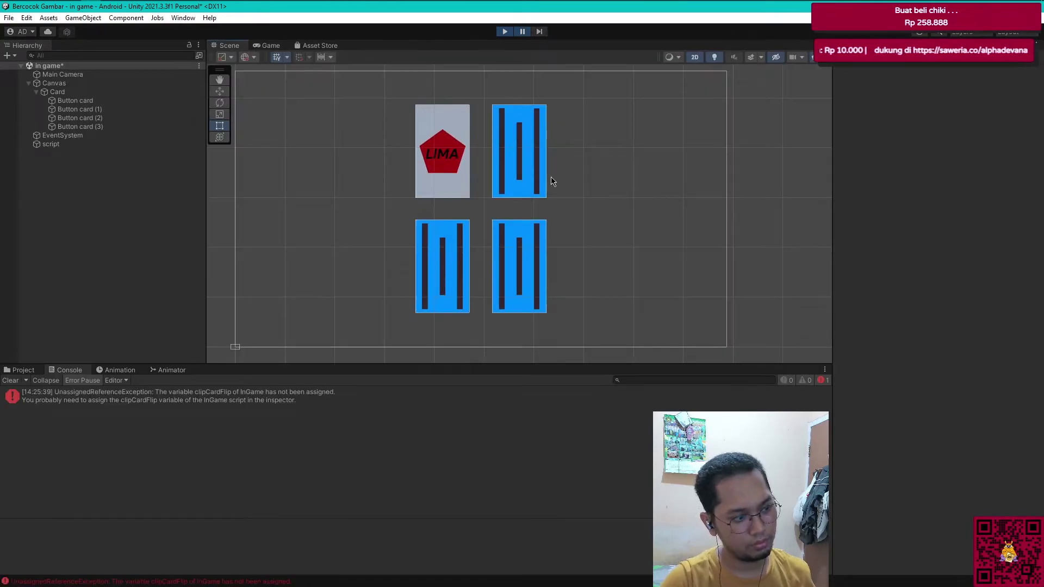
click(84, 145)
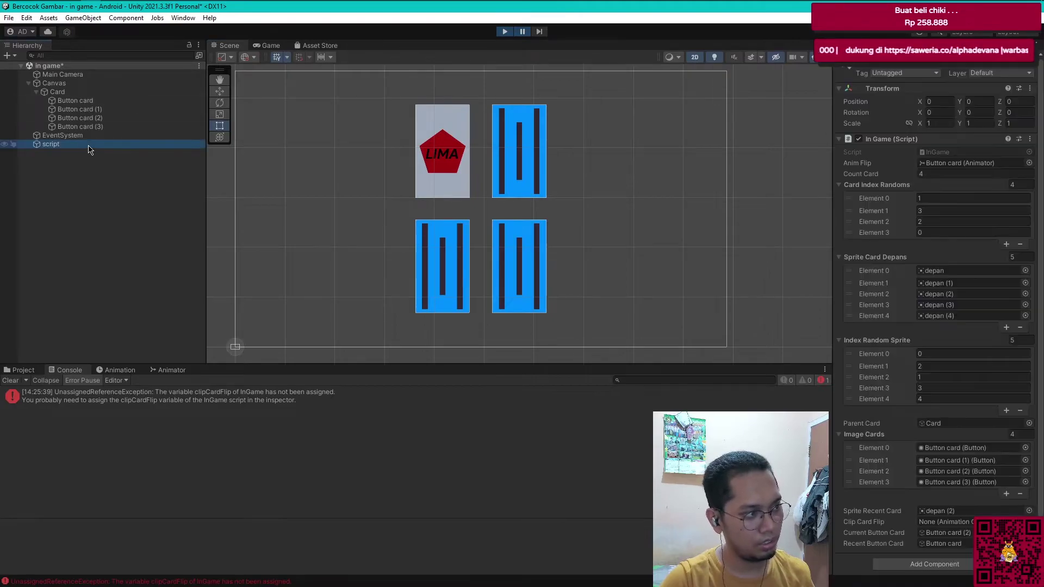
scroll(1041, 413, down, 1)
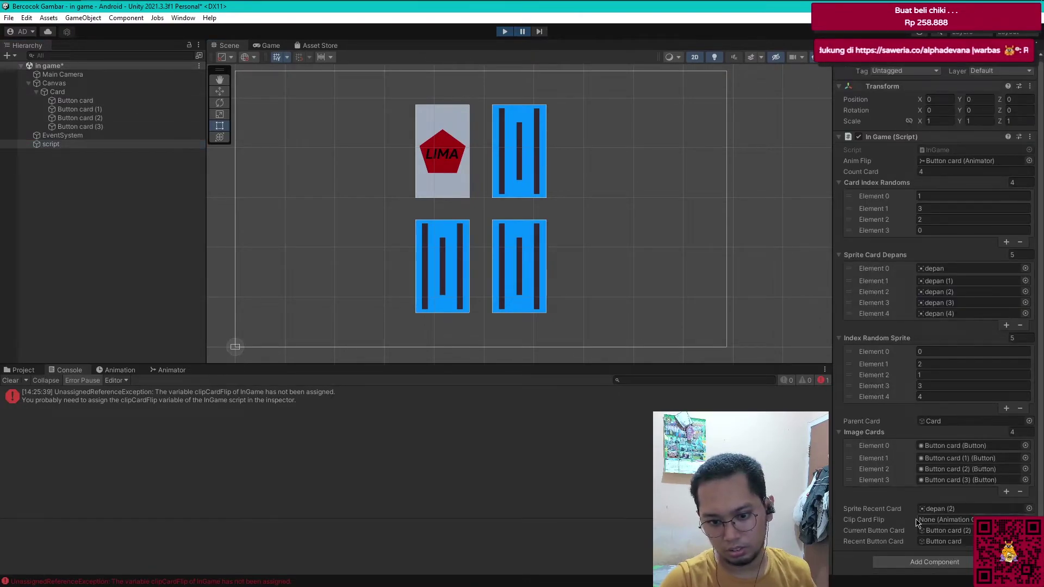
click(504, 31)
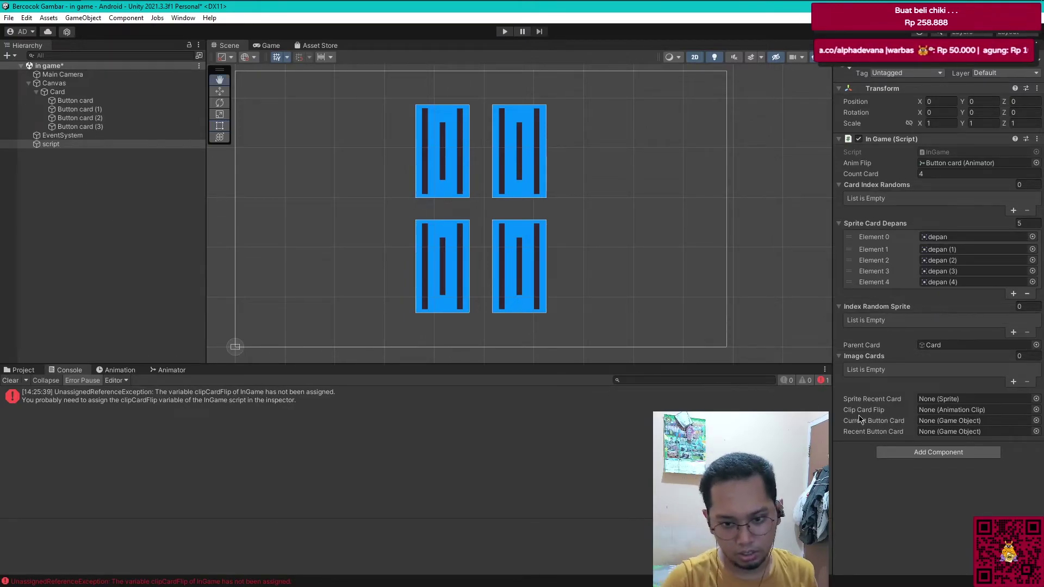
key(alt+Tab)
scroll(415, 356, up, 5)
scroll(381, 381, up, 5)
Step: Insert a [Tooltip("tidak perlu di isi")] line below the clipCardFlip declaration
scroll(349, 398, up, 5)
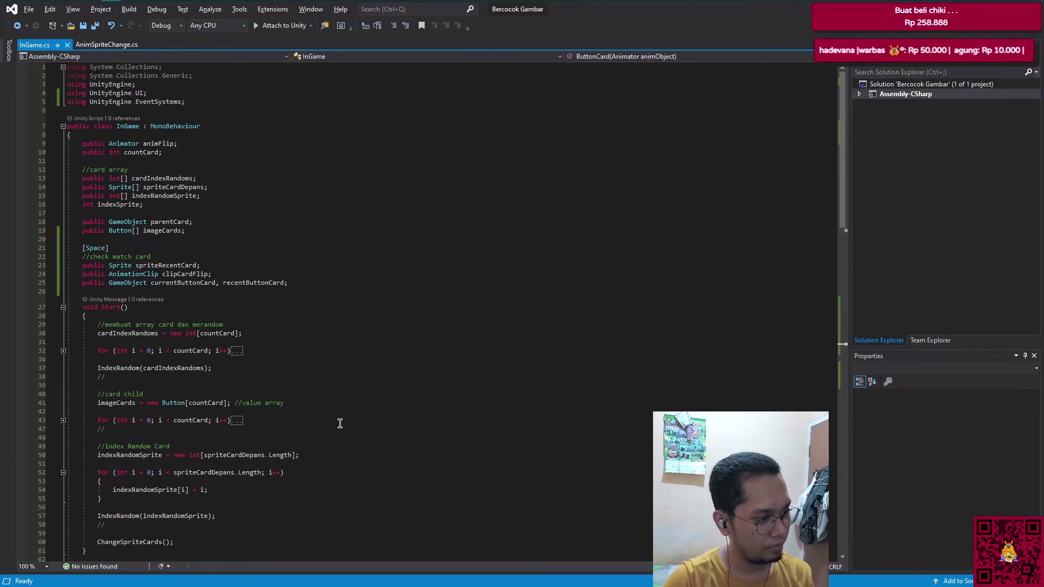
scroll(326, 418, down, 5)
scroll(310, 414, up, 5)
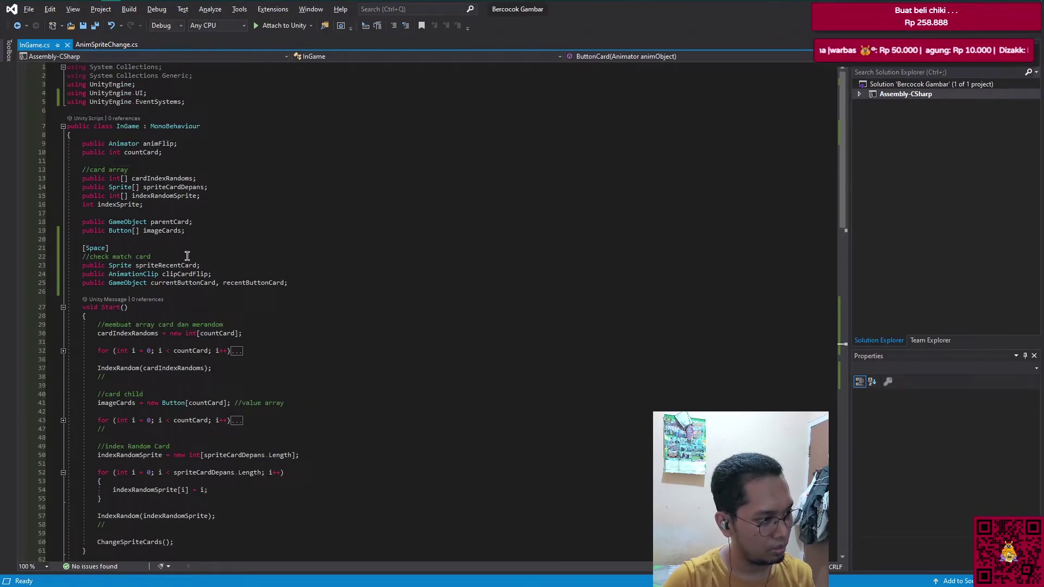
click(228, 274)
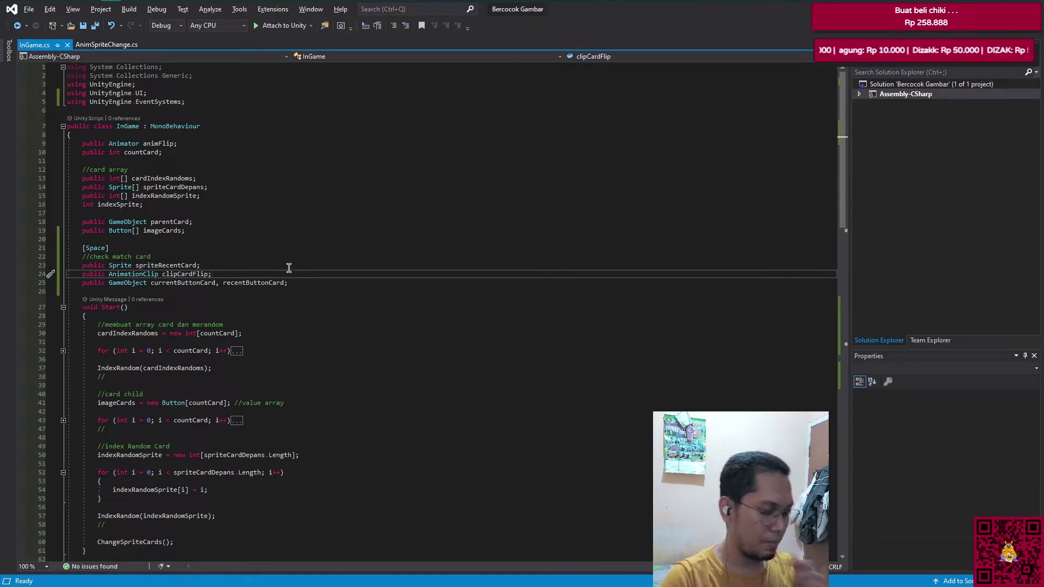
key(Return)
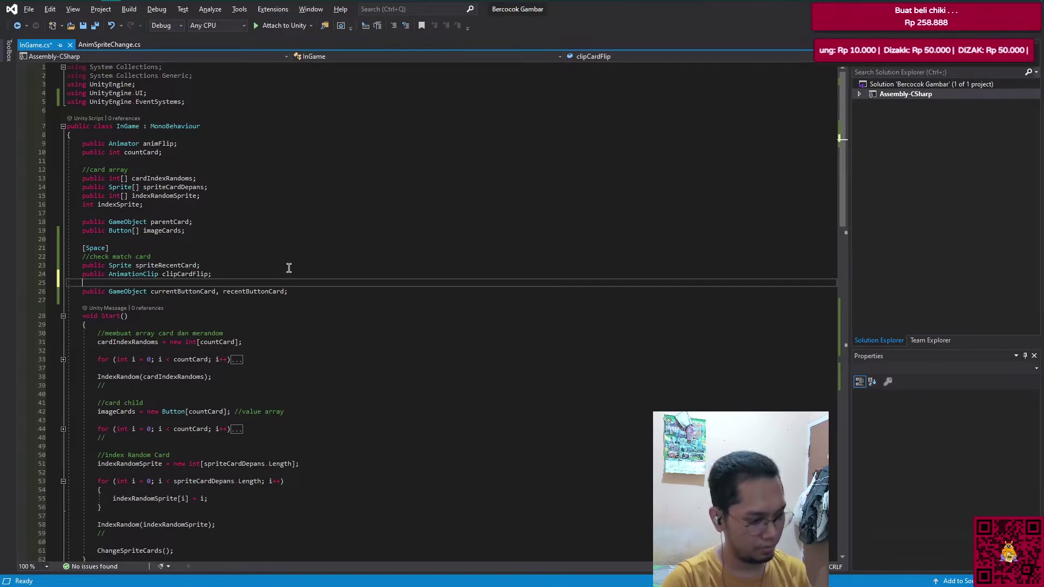
text([PreferBinarySerialization])
key(ctrl+z)
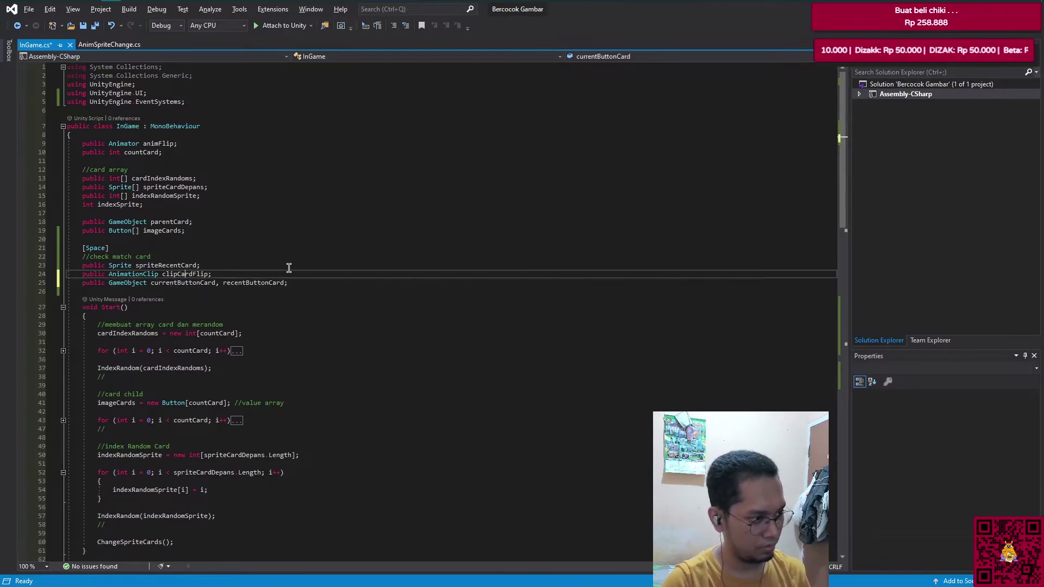
key(Return)
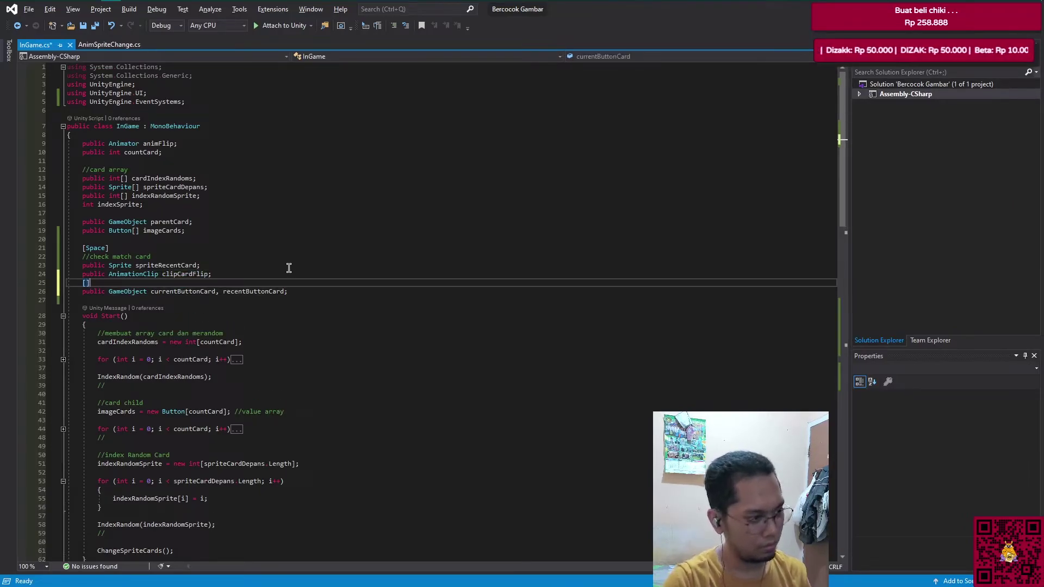
text(Tooltip)
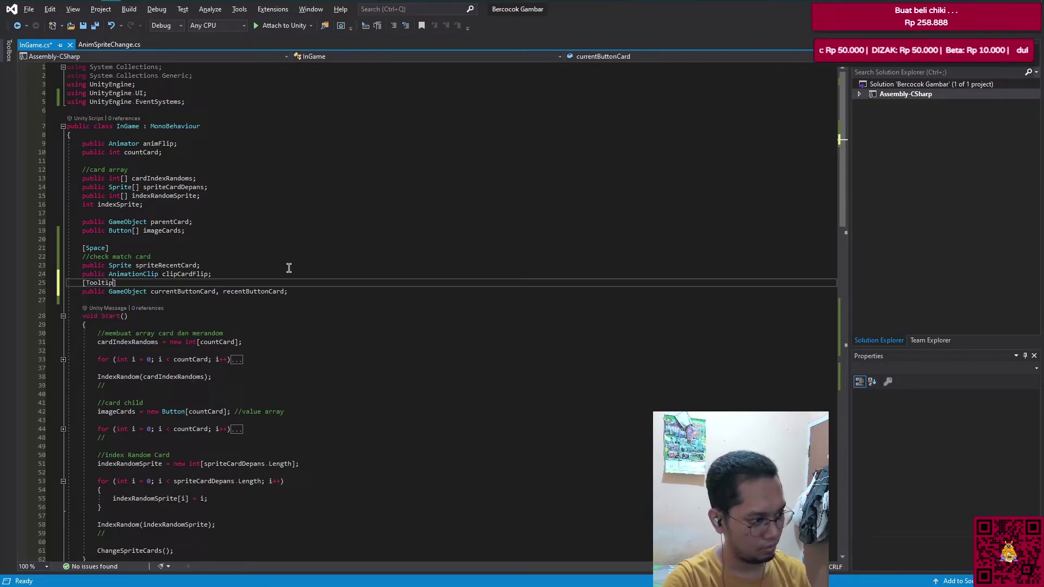
text(())
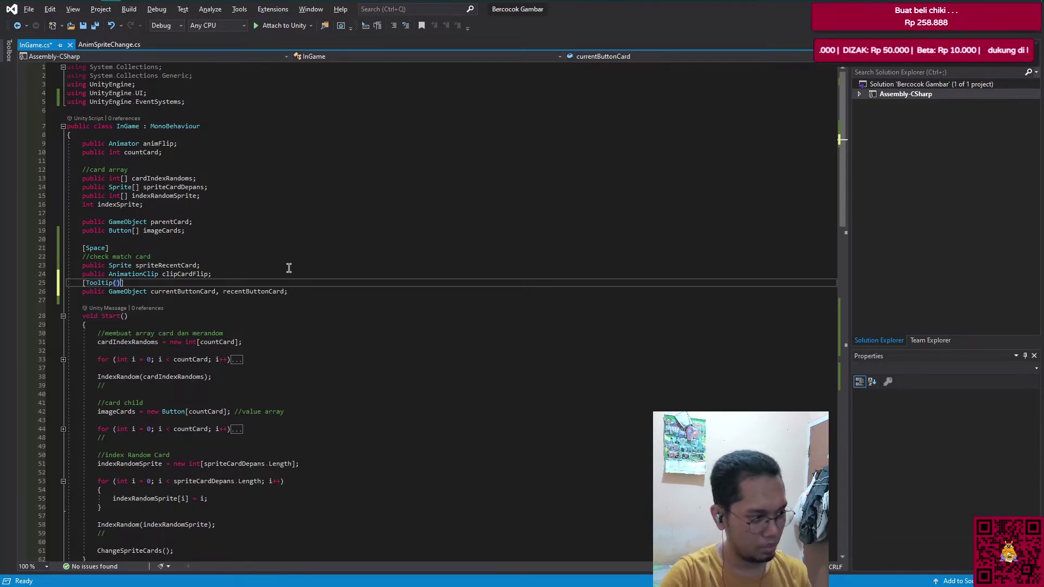
text(tidak perlu di i)
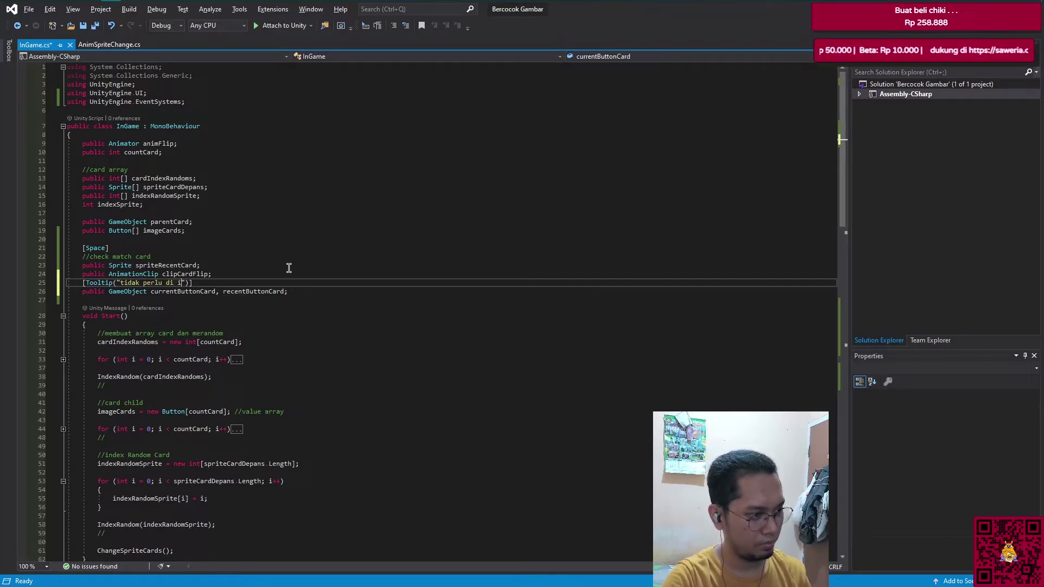
text(")
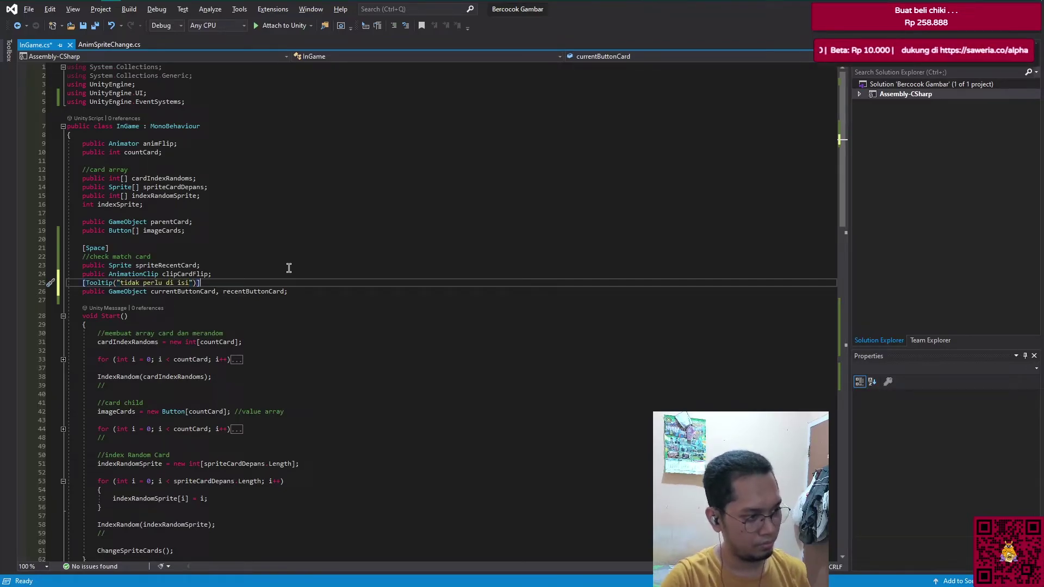
Step: Duplicate the tooltip line so spriteRecentCard also gets it, then save InGame.cs
key(ctrl+c)
key(Up)
key(Up)
key(Home)
key(ctrl+v)
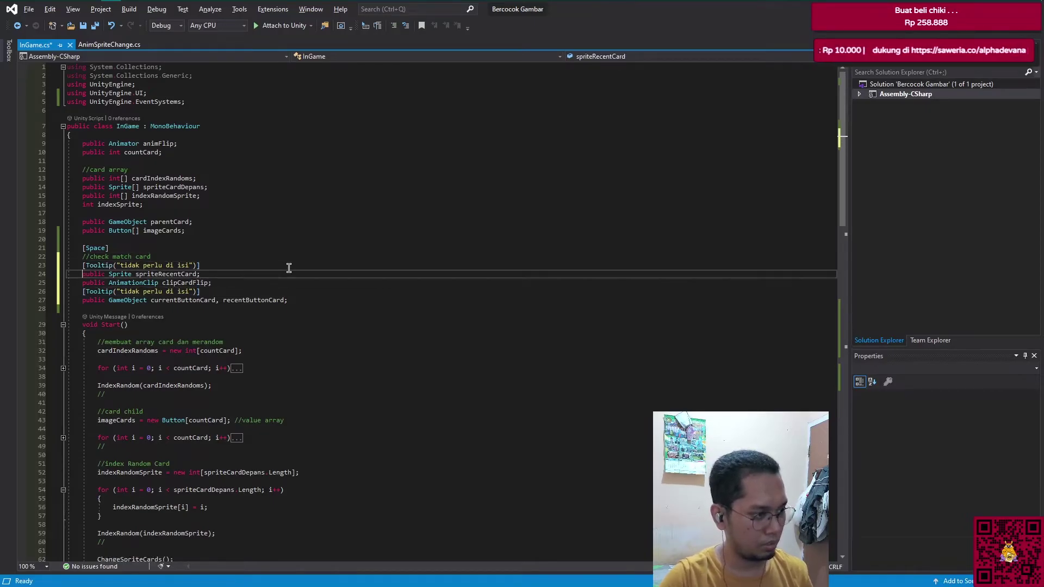
key(ctrl+s)
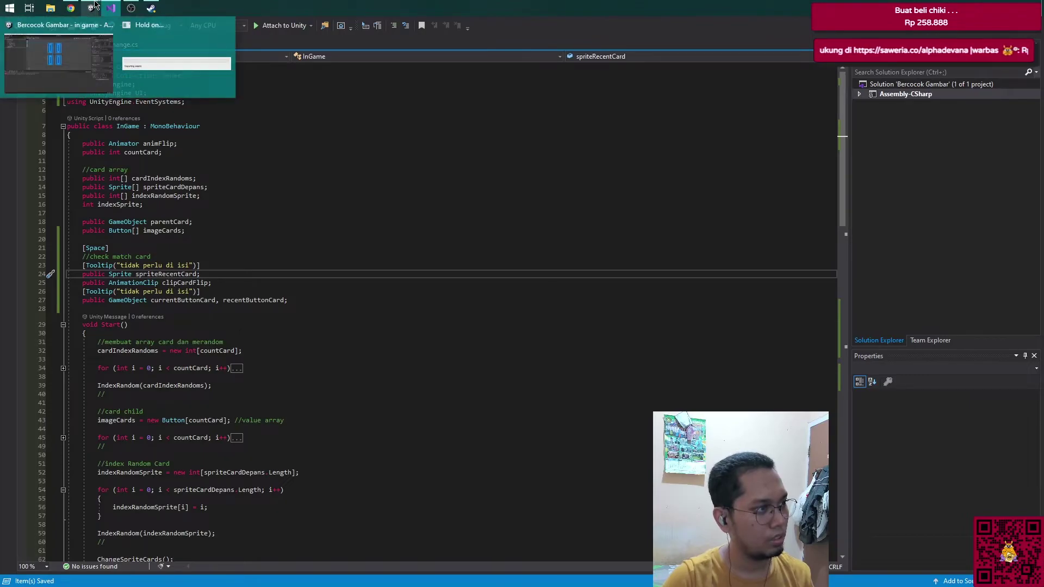
Step: Clear the Console and drag the card flip clip from Assets onto Clip Card Flip
click(93, 5)
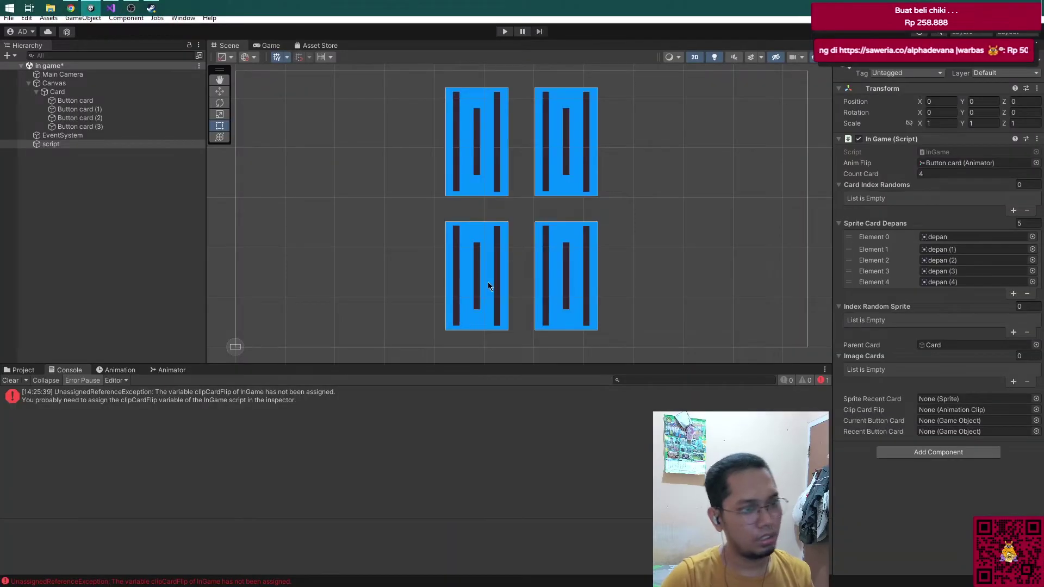
click(13, 382)
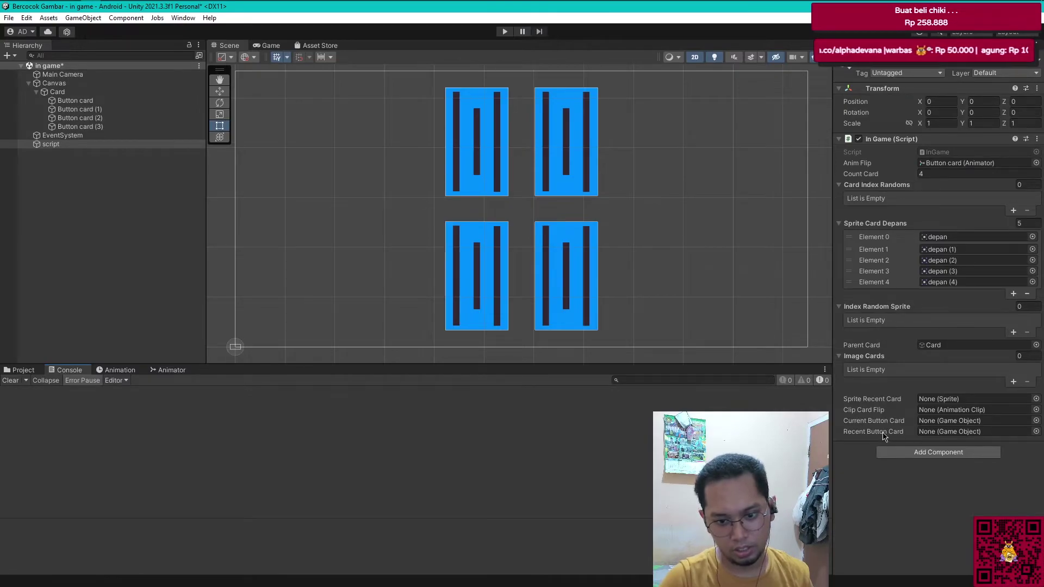
mouse_move(884, 436)
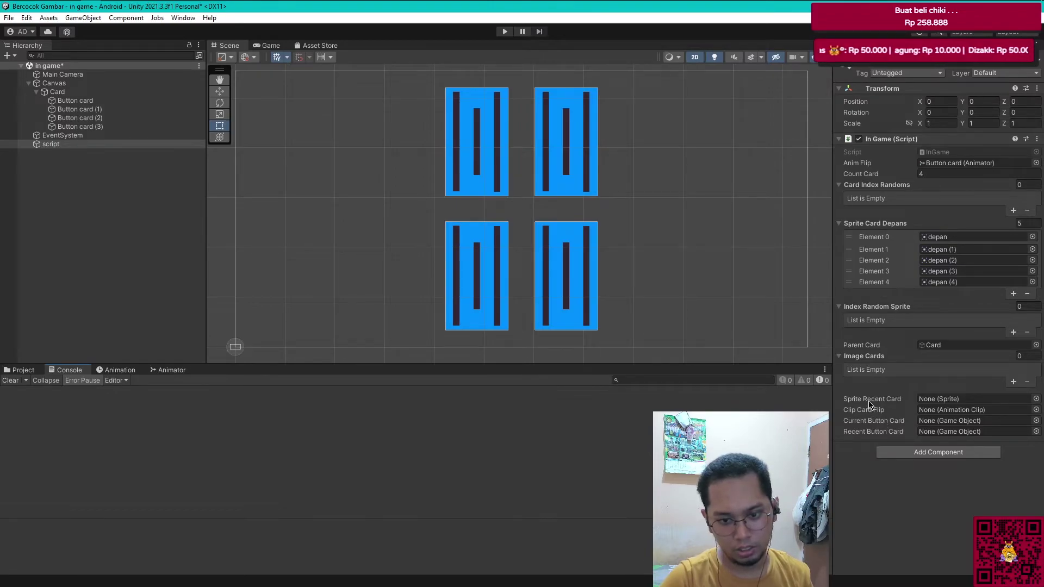
mouse_move(870, 405)
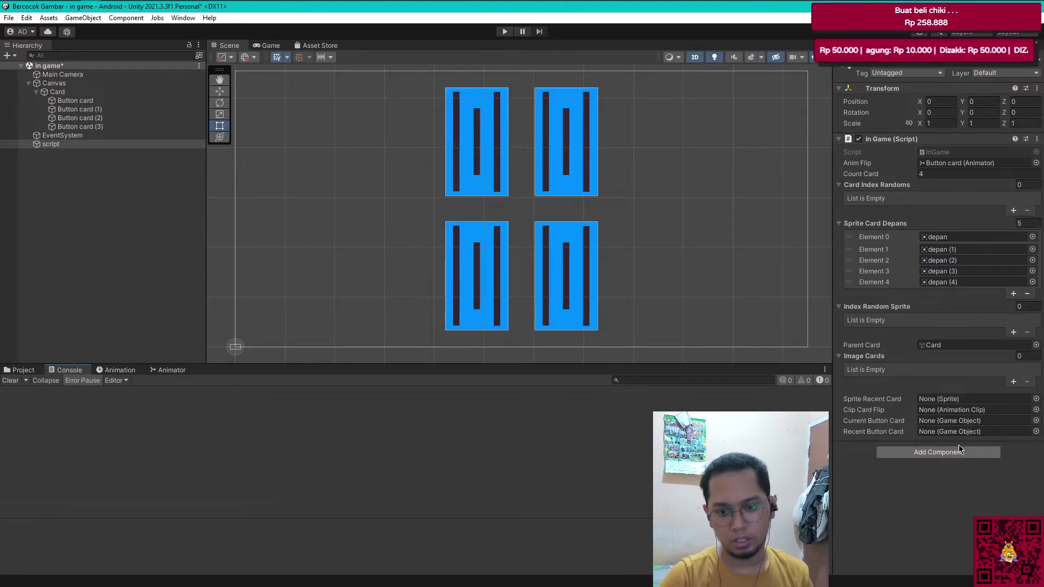
click(20, 370)
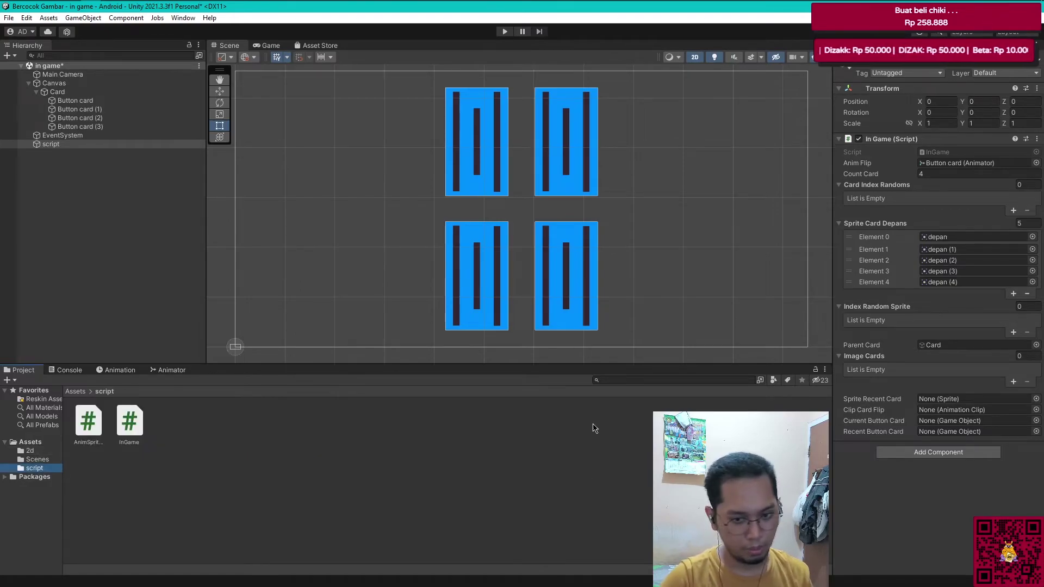
click(52, 443)
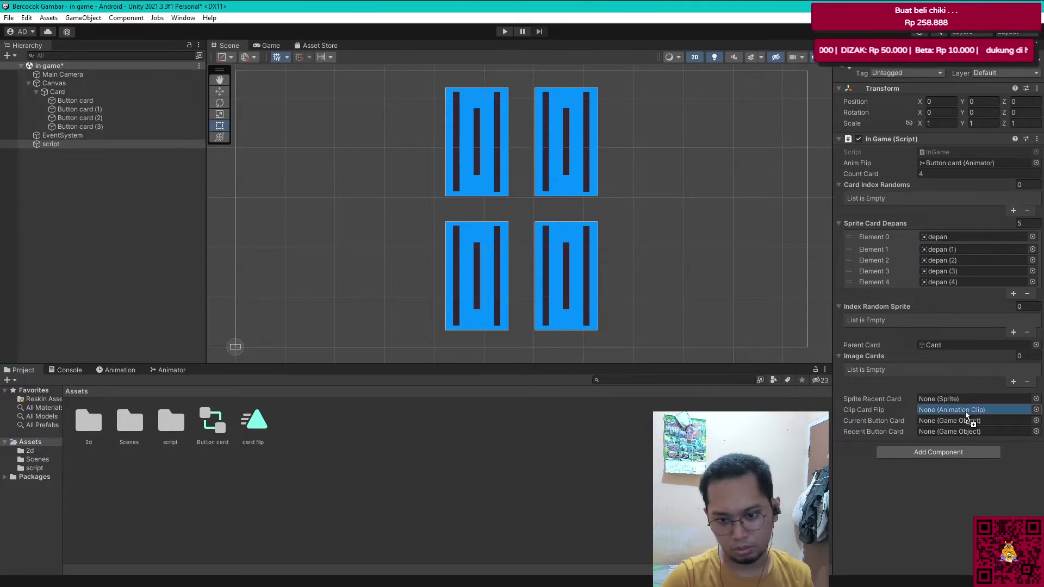
drag(254, 433, 973, 410)
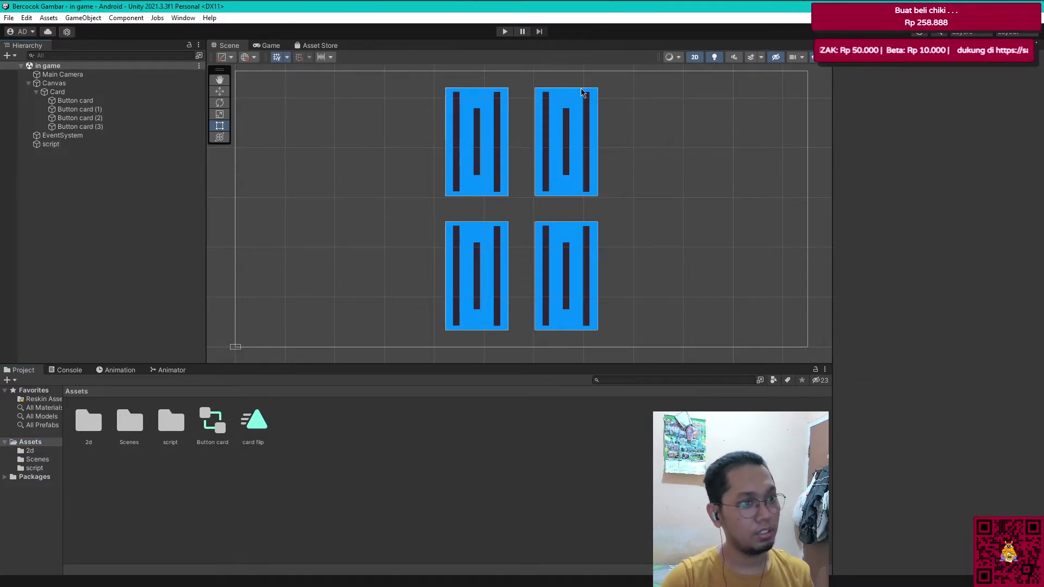
Step: Play the game, flip cards until the two AS cards match and vanish, then stop
click(505, 31)
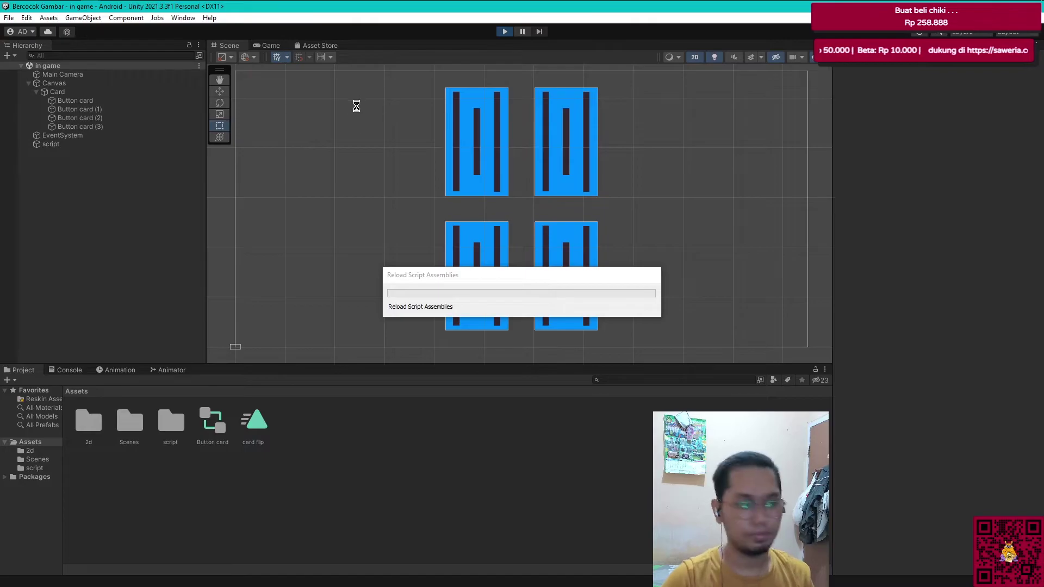
click(473, 147)
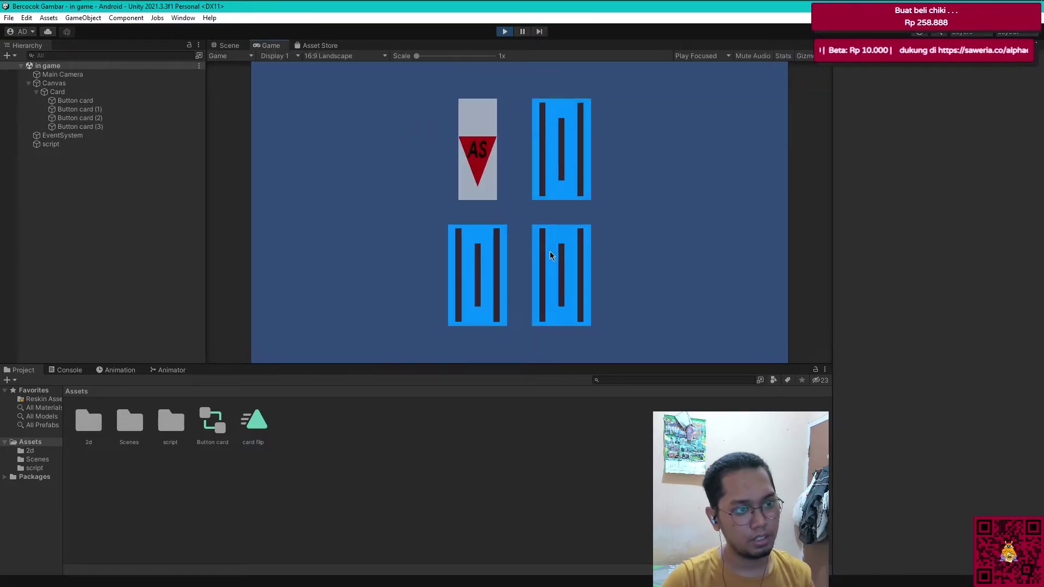
click(108, 144)
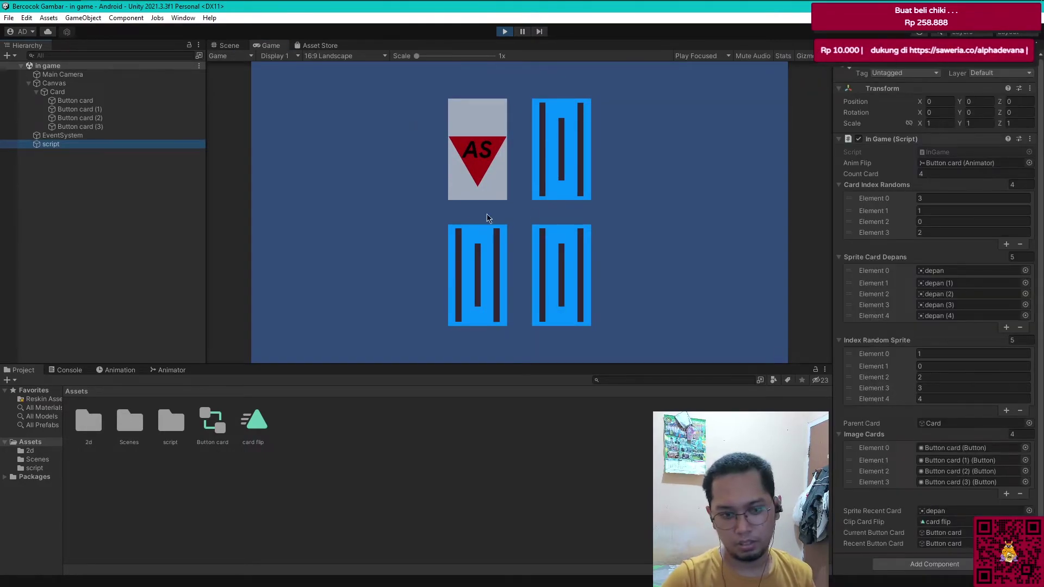
click(563, 274)
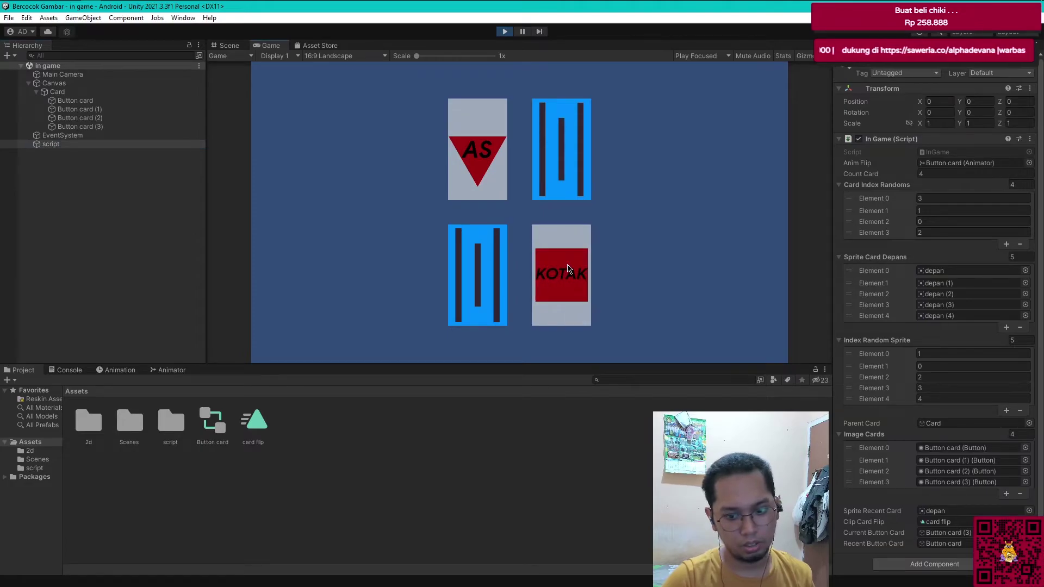
click(486, 269)
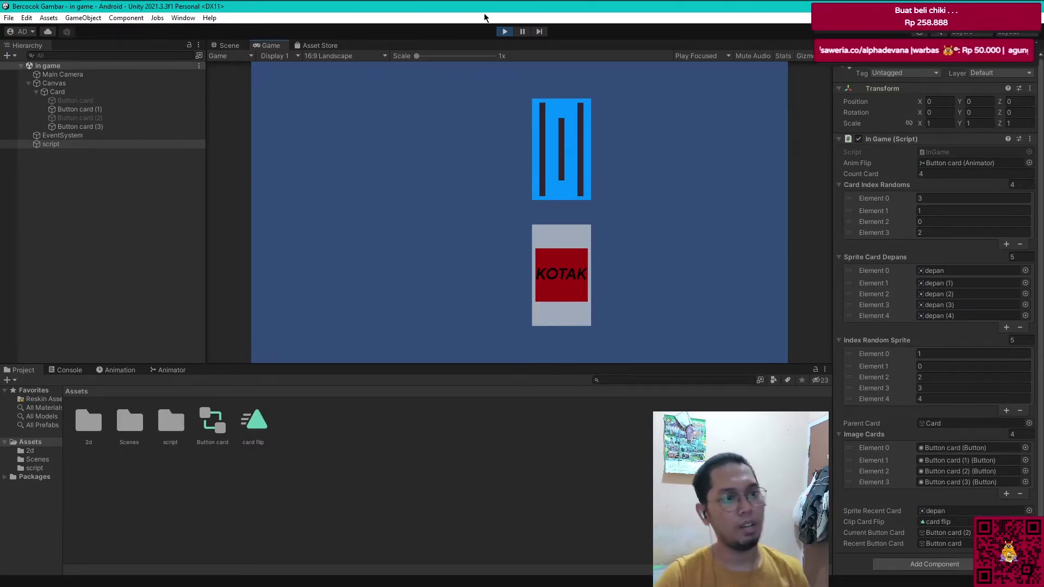
key(ctrl+p)
Step: Change the Invoke delay on line 114 to clipCardFlip.length + 0.5f and save
key(alt+Tab)
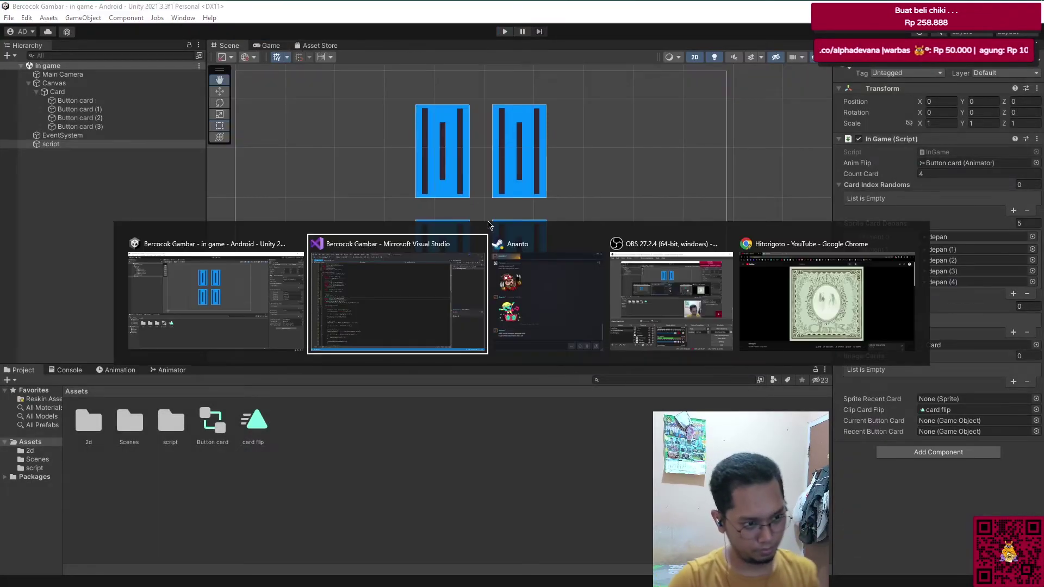
scroll(294, 325, down, 3)
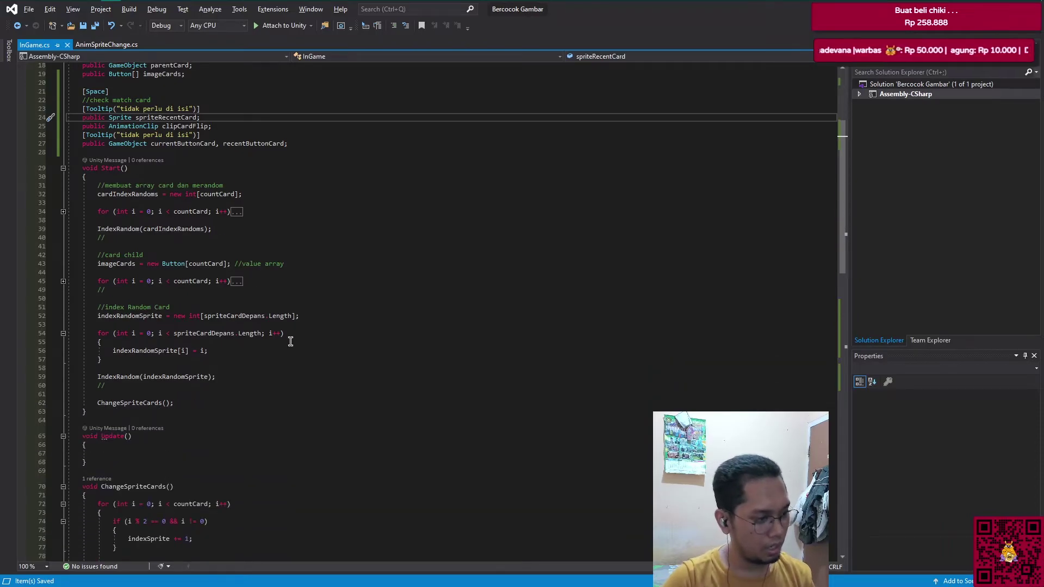
scroll(291, 346, down, 6)
scroll(293, 346, down, 4)
scroll(297, 348, down, 5)
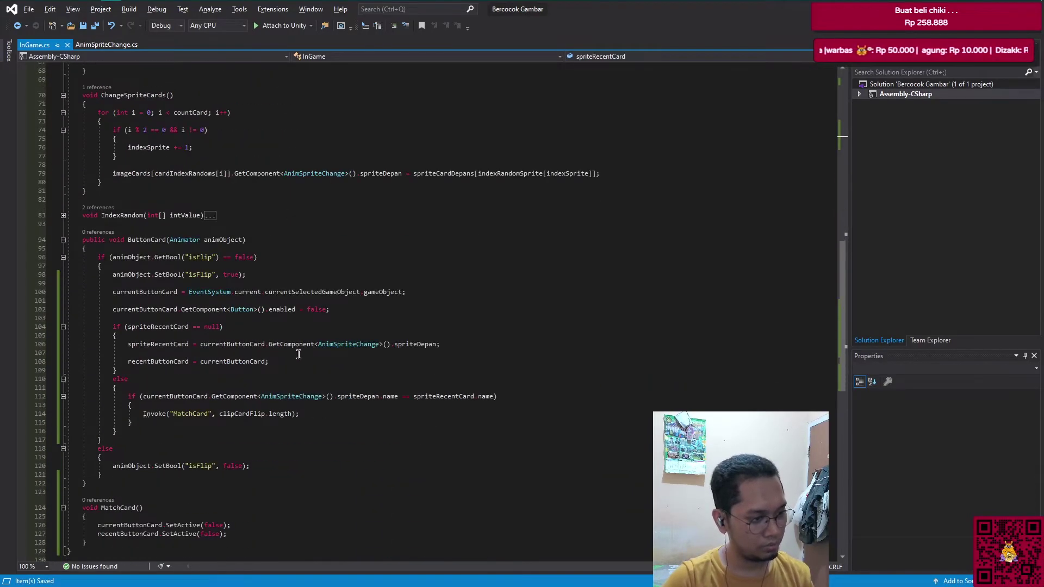
scroll(283, 417, down, 1)
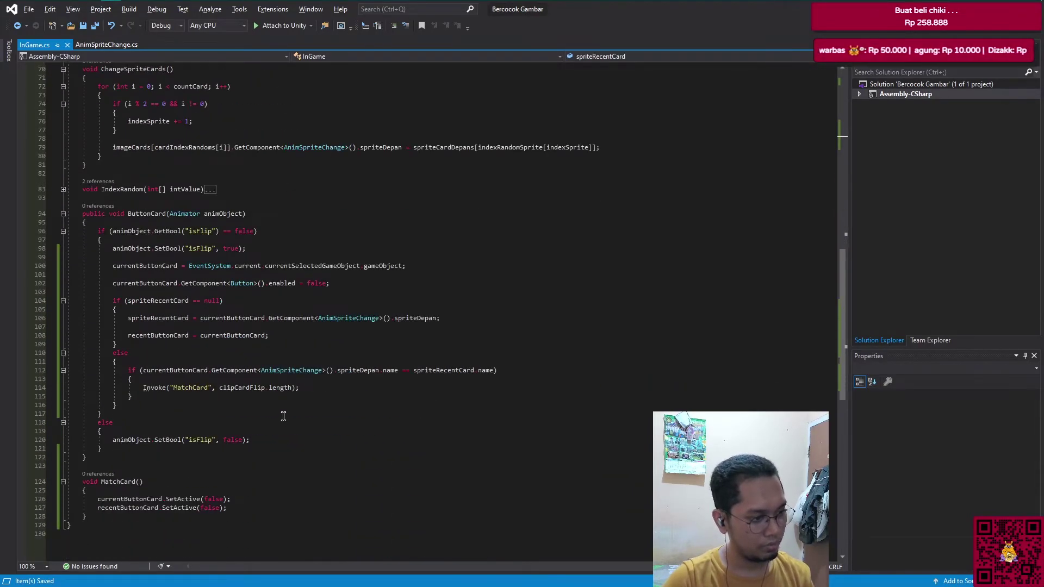
click(293, 388)
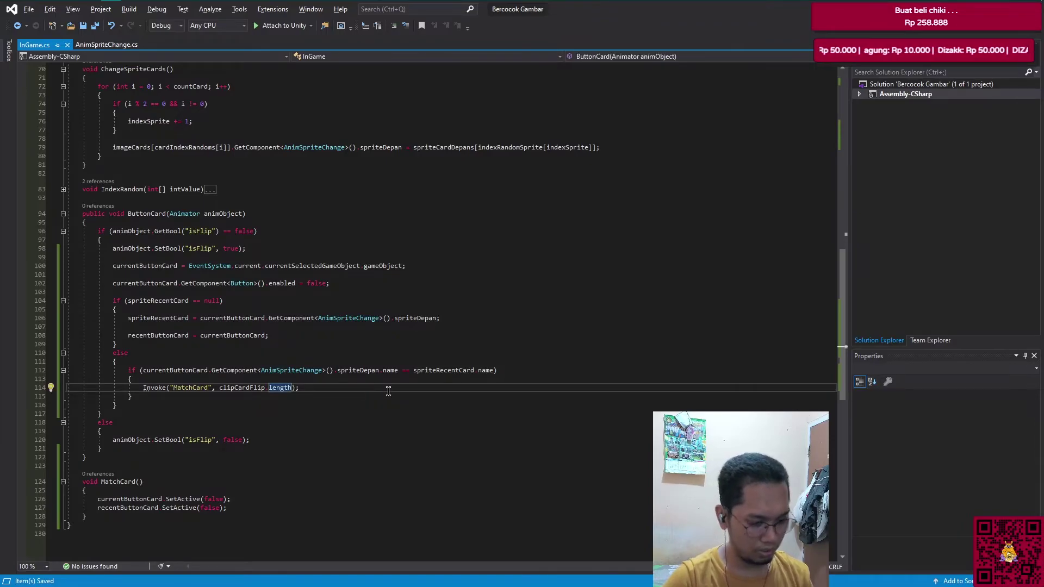
text(+ 0.5f)
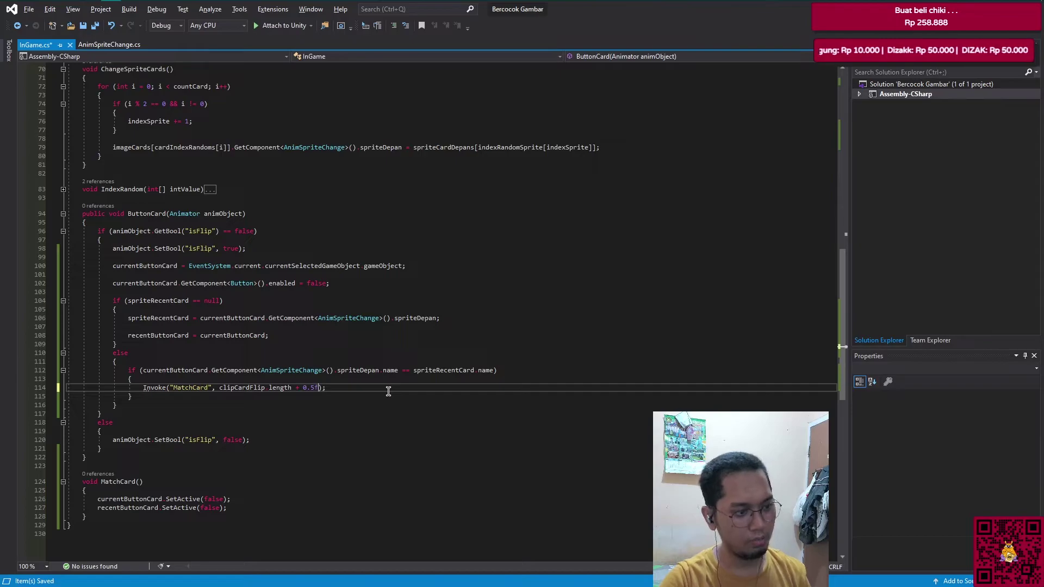
key(ctrl+s)
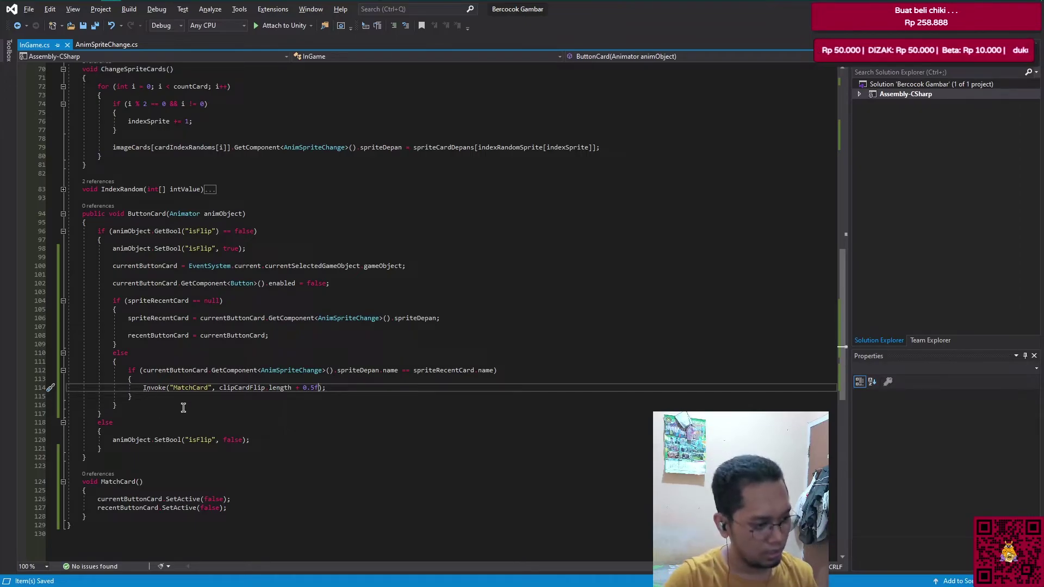
Step: Start an empty else block after the match check on line 115
click(169, 397)
key(Return)
text(else)
key(Return)
text({)
key(Return)
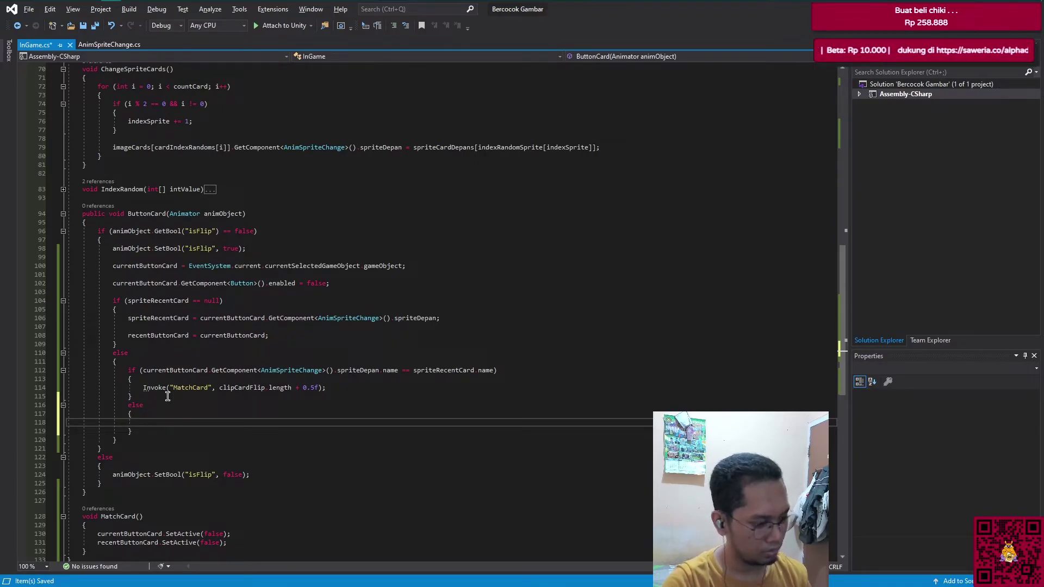
Step: Add a ButtonCard(); call in the else branch, save, and pass recentButtonCard as its argument
text(butt)
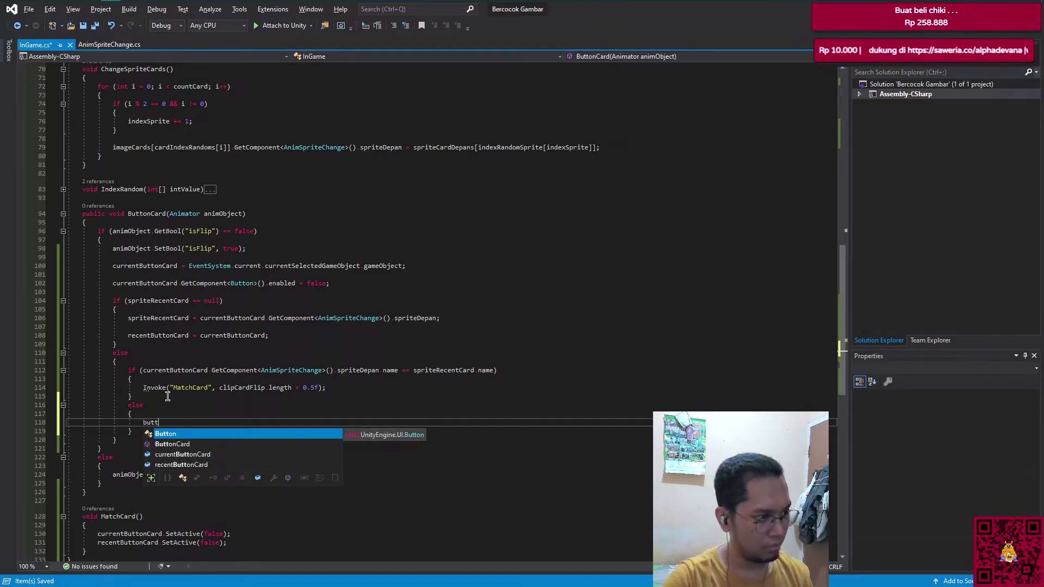
key(Down)
key(Tab)
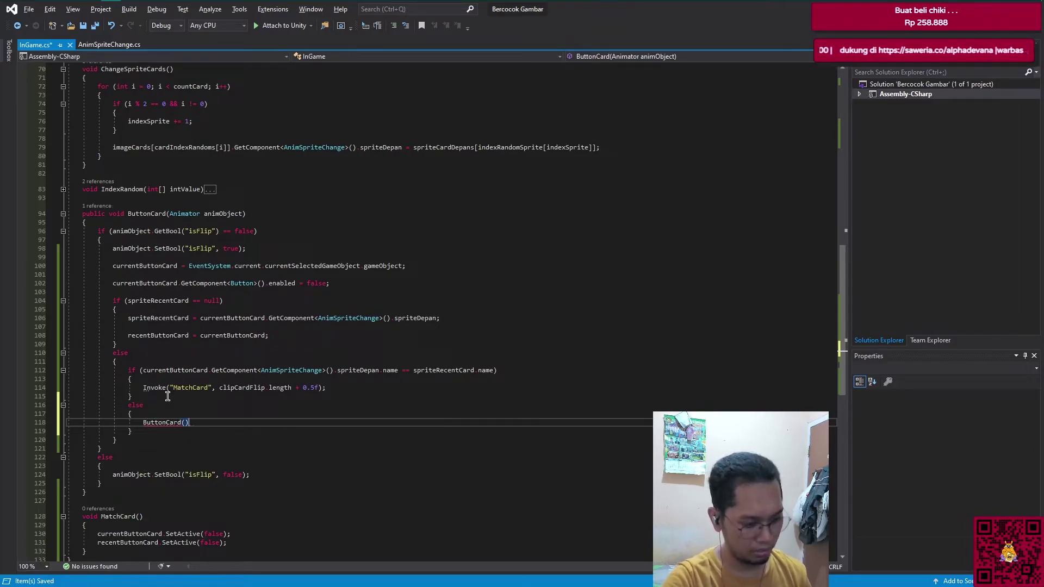
text(;)
key(ctrl+s)
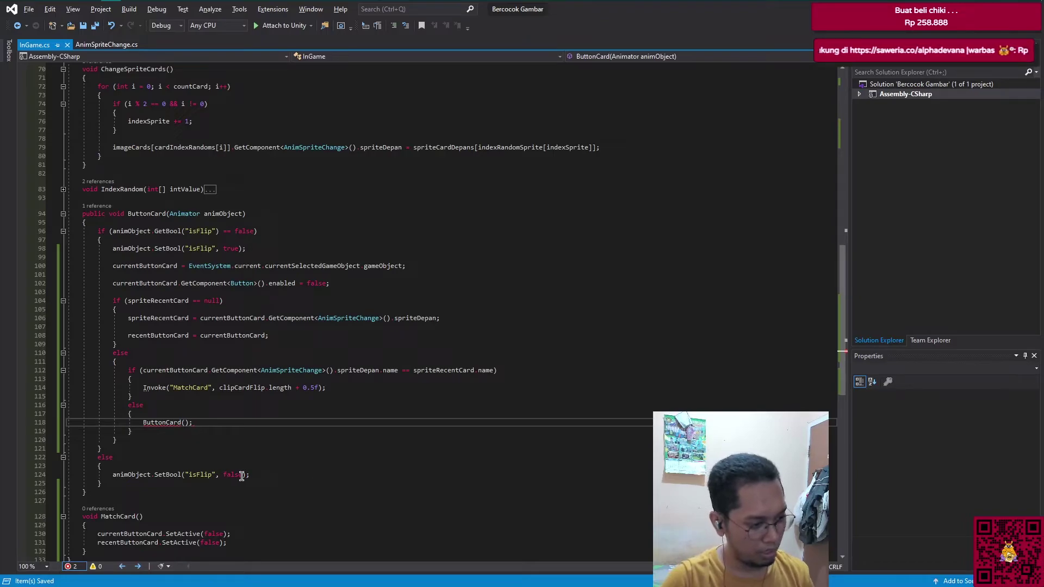
key(Left)
key(Left)
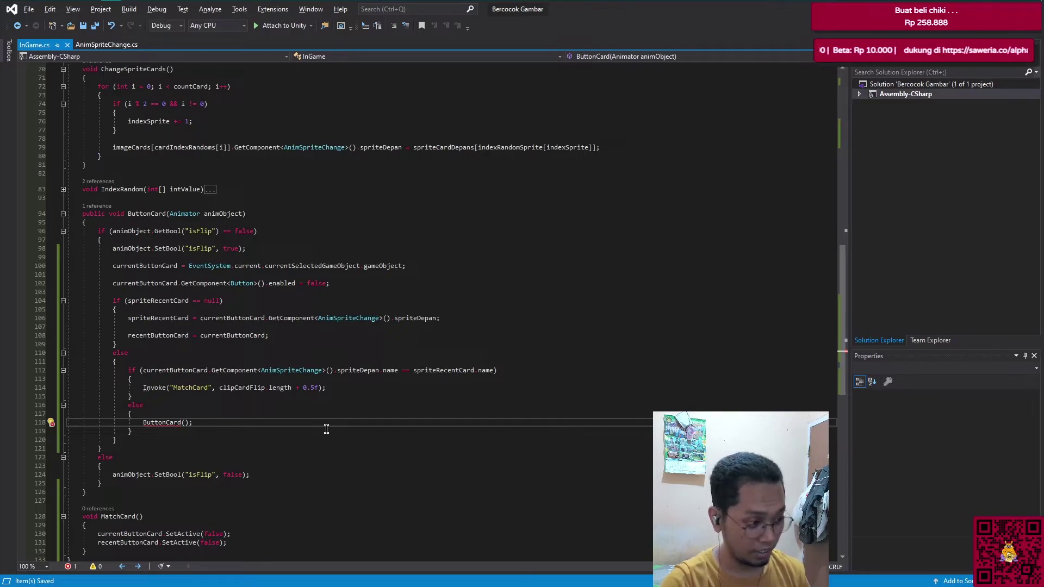
text(recentButtonCard.GetComponent<animator>)
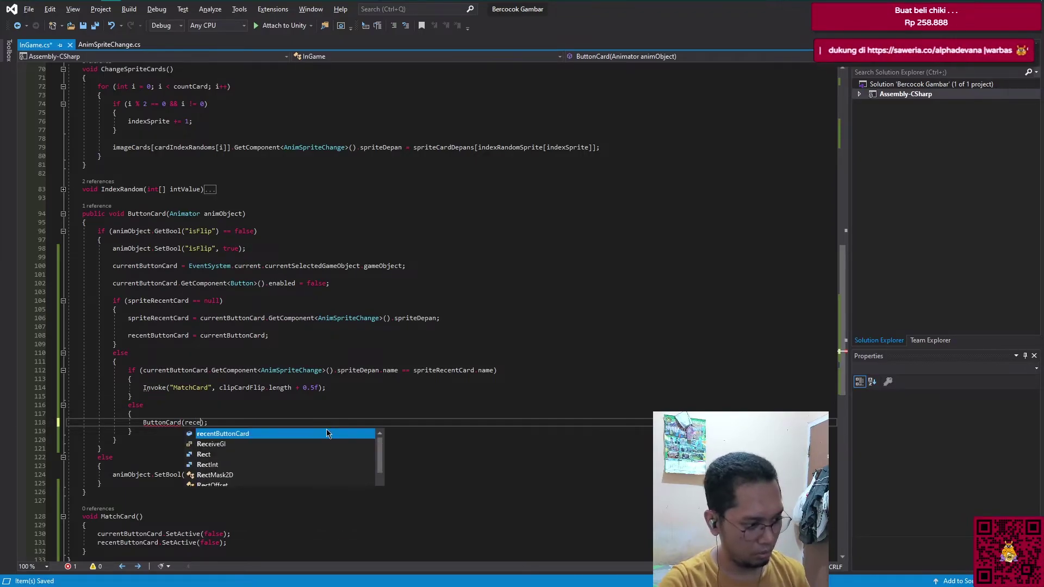
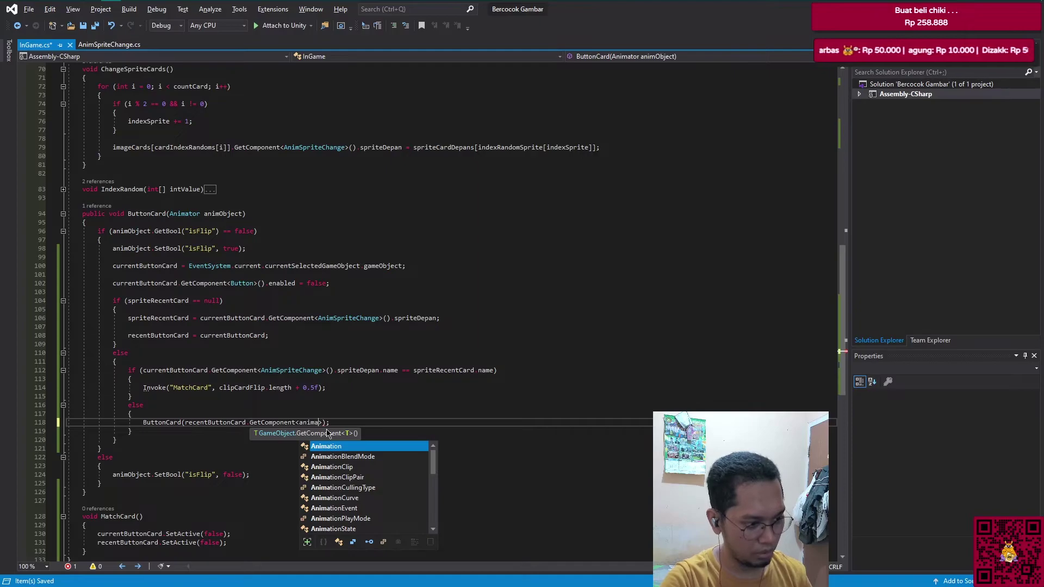
Step: Complete the else-block call as ButtonCard(recentButtonCard.GetComponent<Animator>())
text(n)
key(Tab)
text(>)
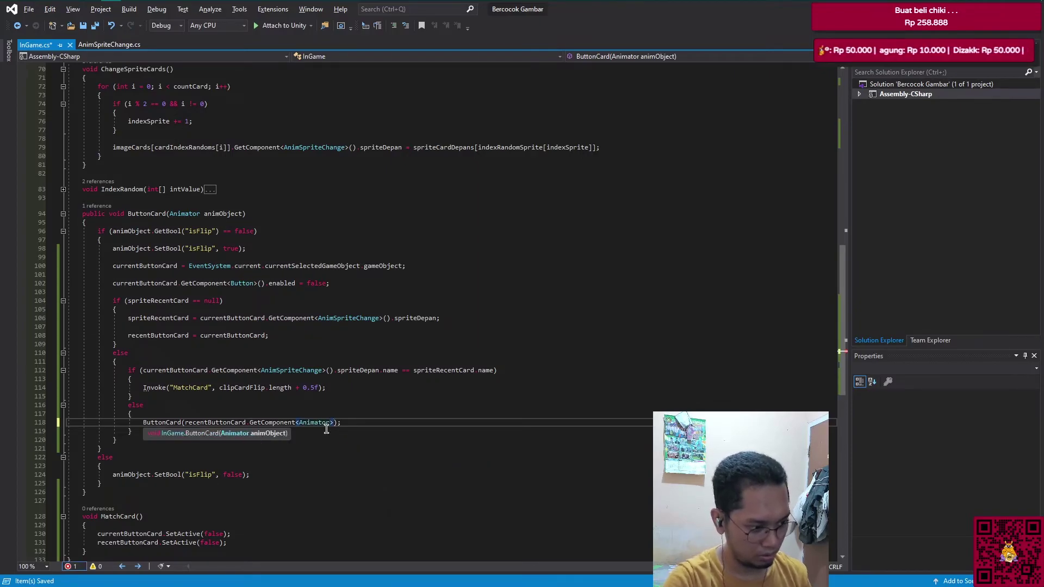
text(())
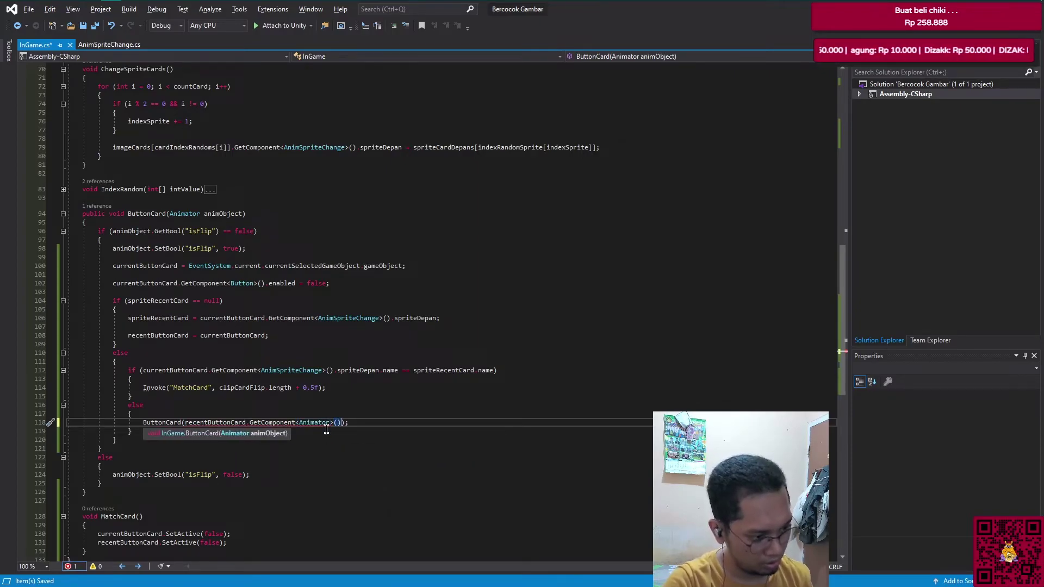
text();)
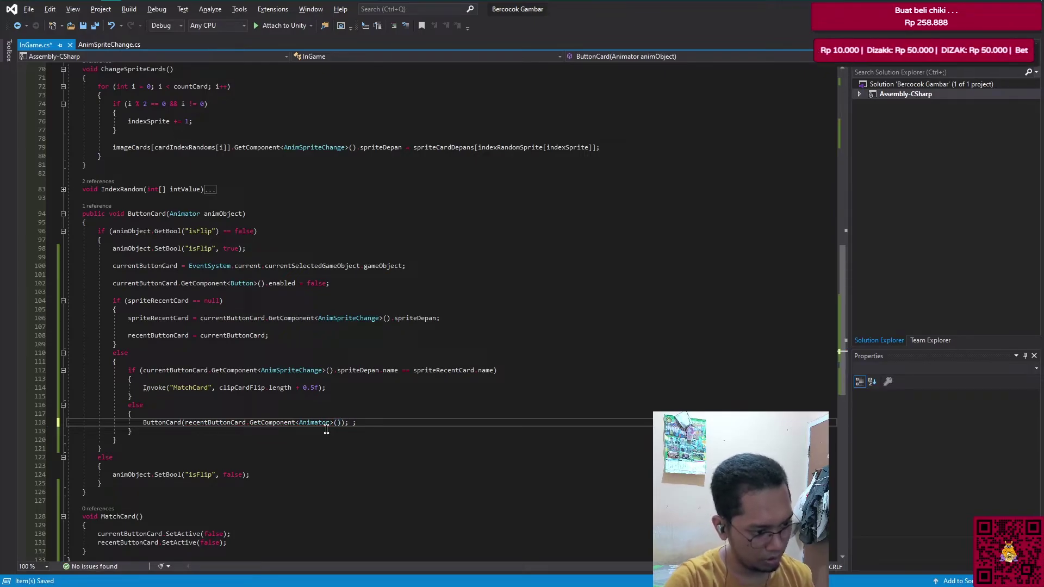
key(BackSpace)
key(BackSpace)
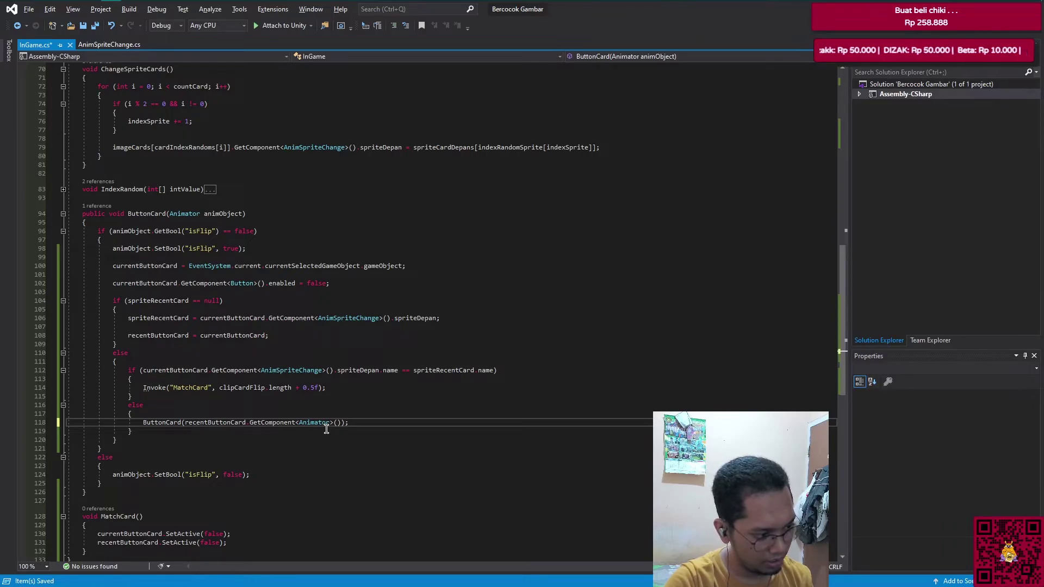
Step: Duplicate the call for currentButtonCard's Animator and save InGame.cs
key(ctrl+c)
key(ctrl+v)
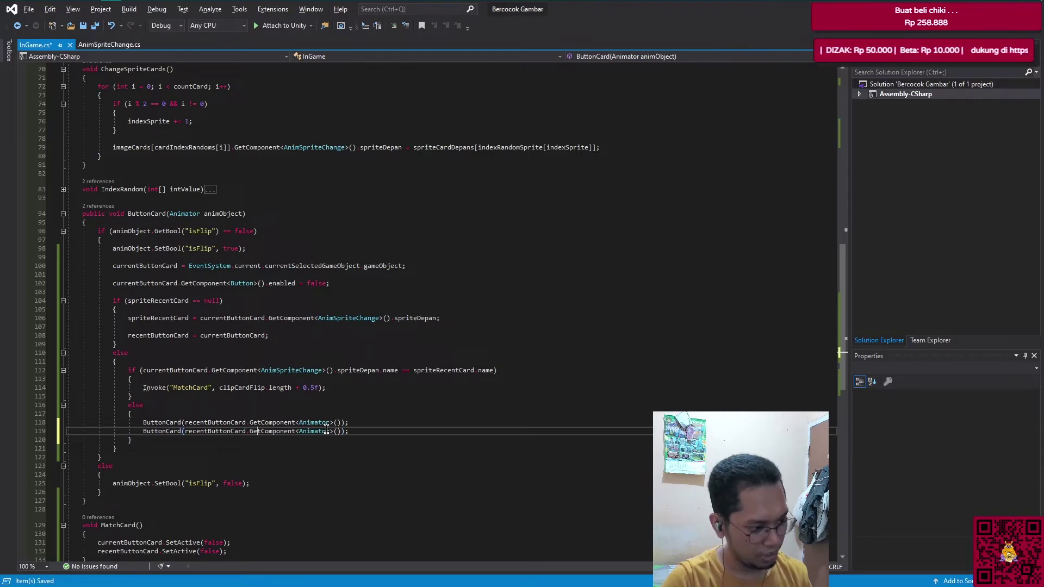
key(Left)
key(Left)
key(Left)
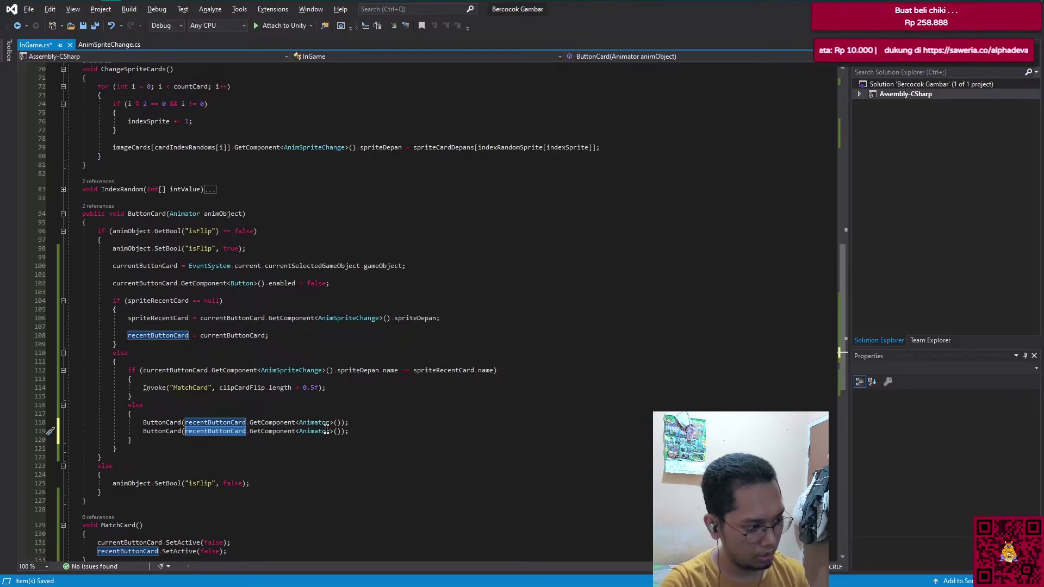
key(BackSpace)
key(BackSpace)
key(BackSpace)
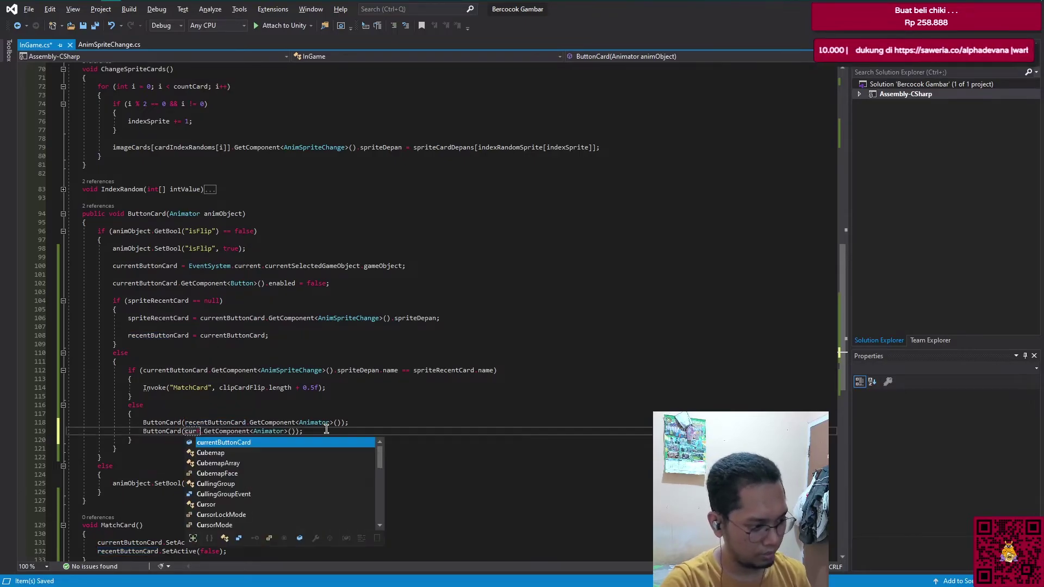
text(curr)
key(Tab)
key(ctrl+s)
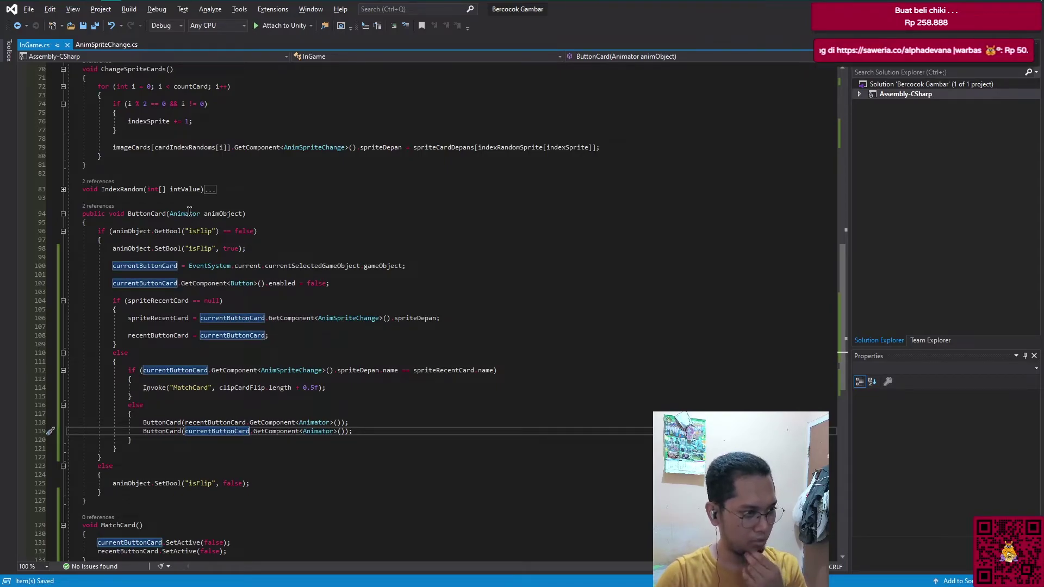
Step: Play the game in Unity and flip the top-right and bottom-right cards to test a match
mouse_move(97, 4)
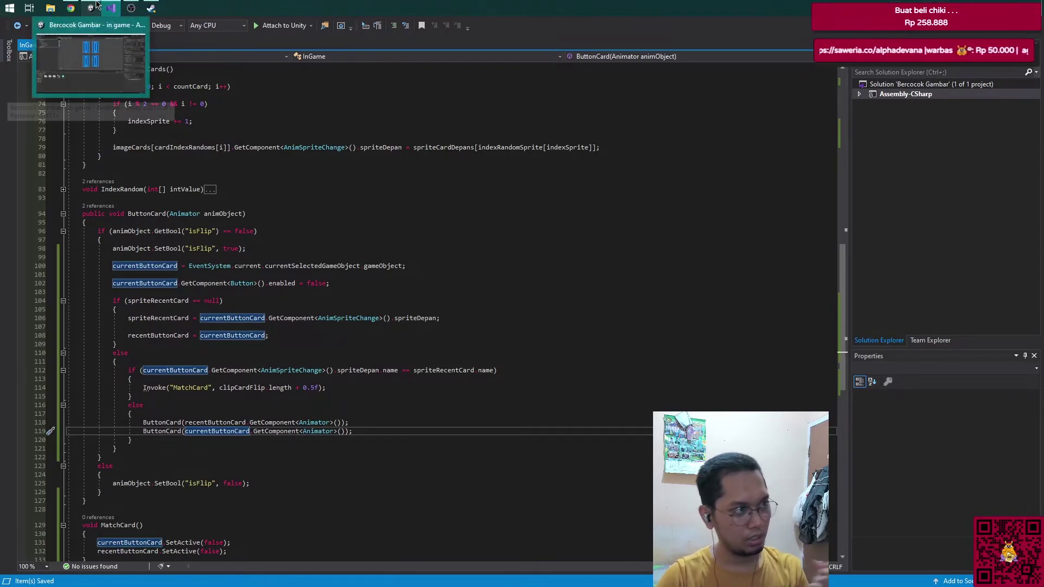
click(90, 57)
click(505, 31)
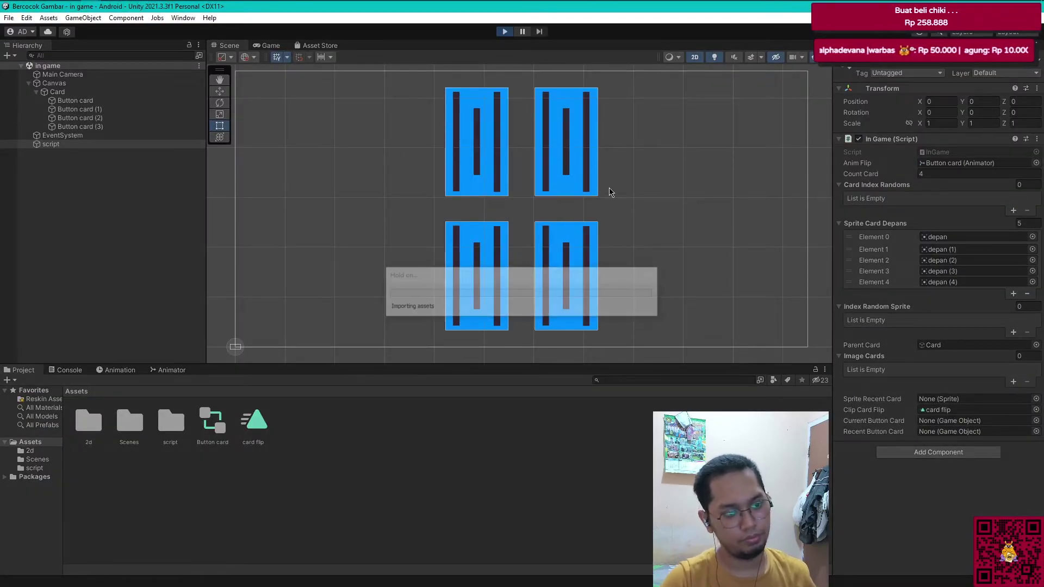
click(569, 169)
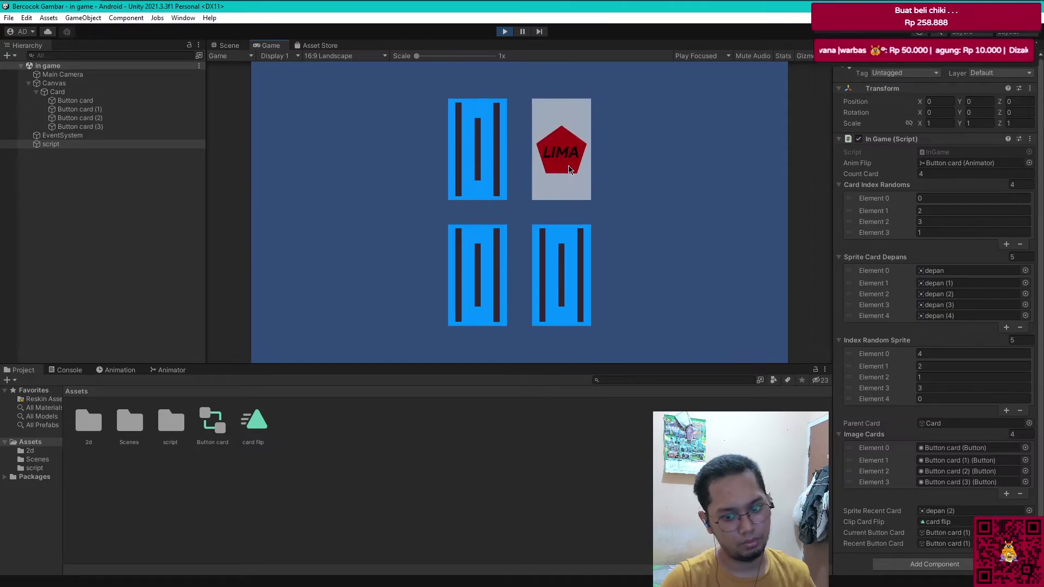
click(559, 269)
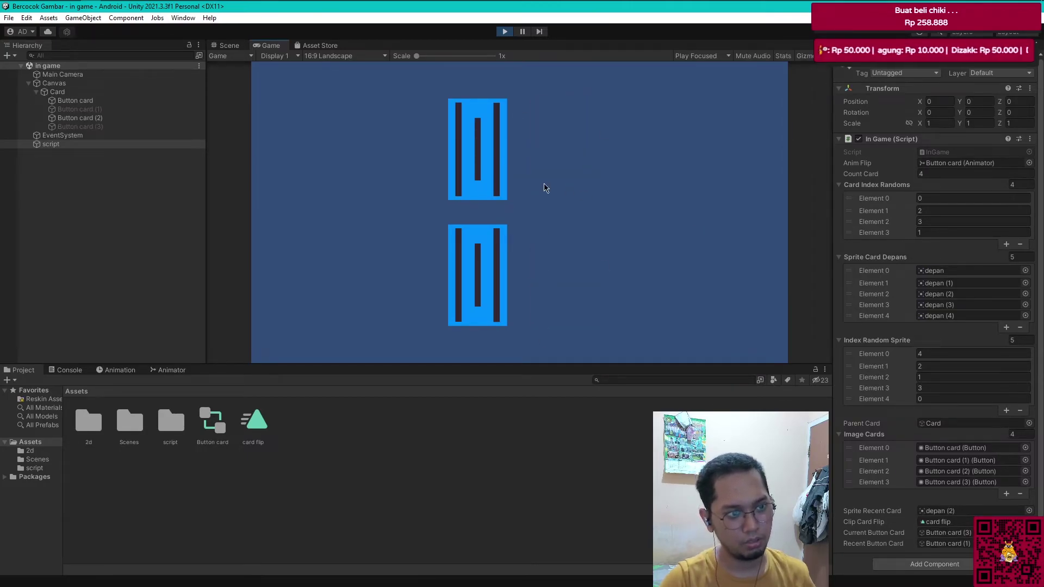
click(505, 33)
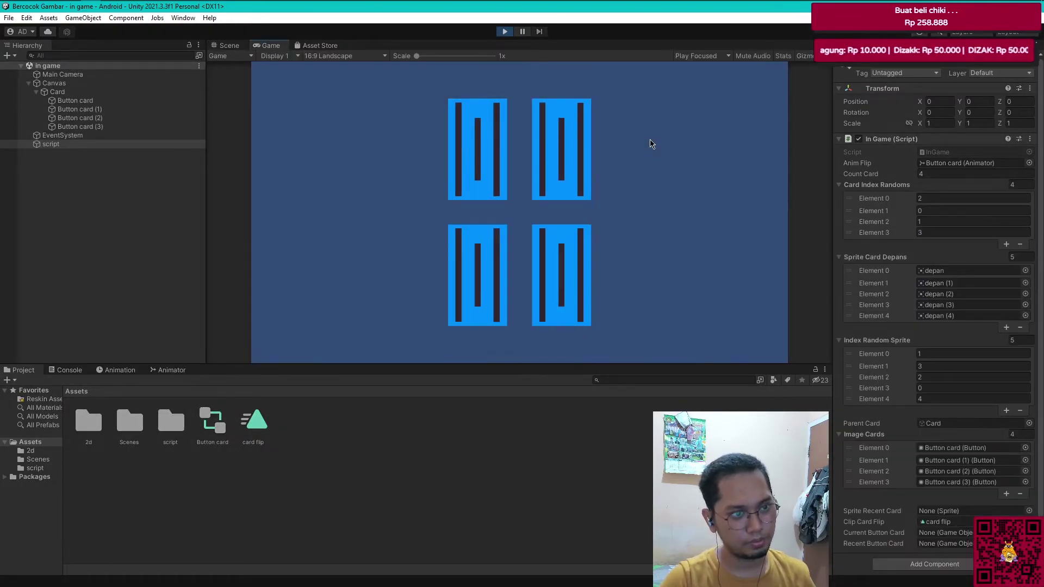
Step: Flip two non-matching cards to test the mismatch, stop playing, and return to Visual Studio
click(481, 161)
click(576, 265)
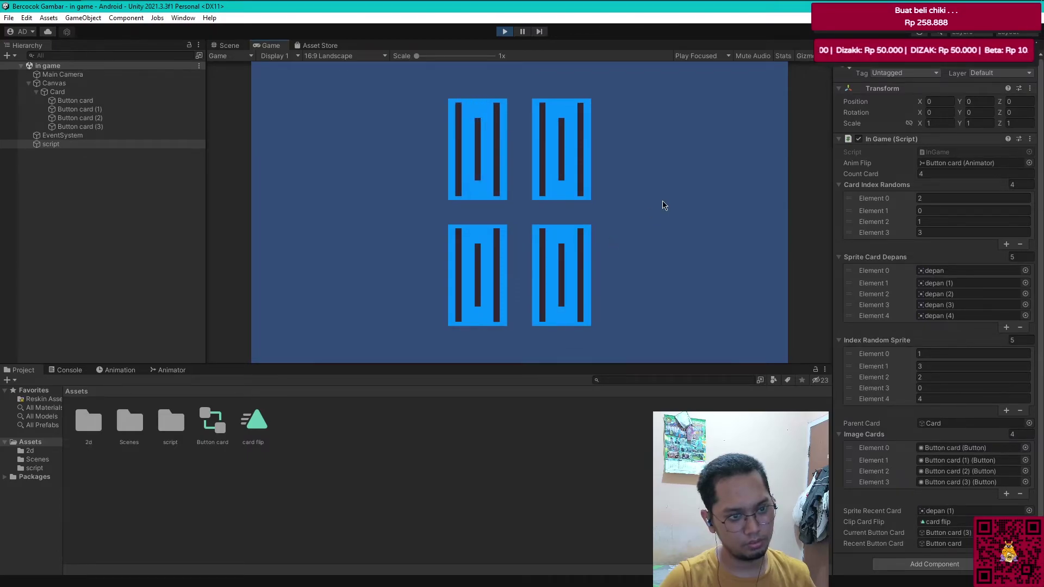
click(505, 32)
key(alt+Tab)
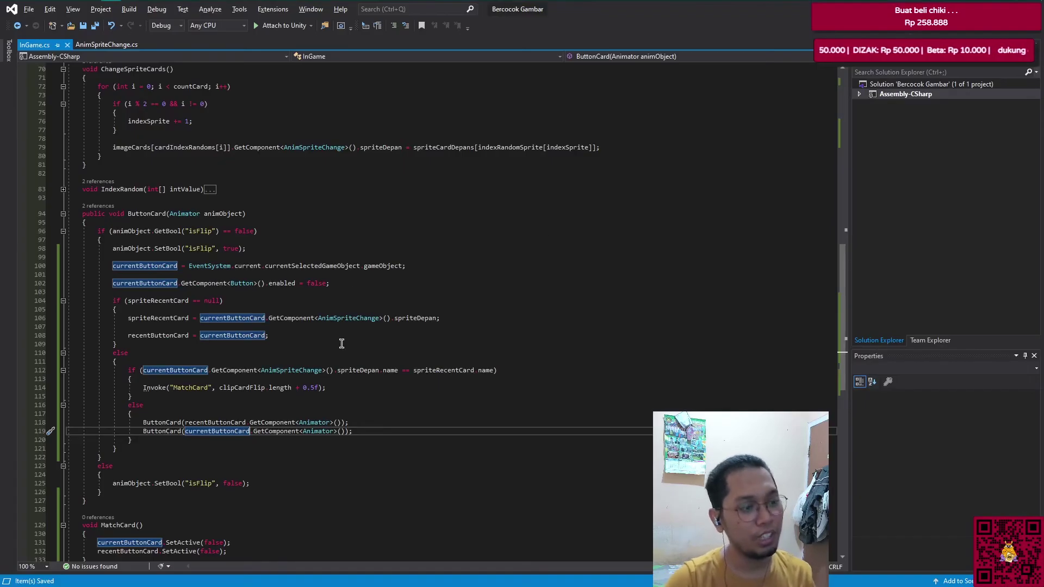
Step: Add a void NotMatchCard() method below MatchCard and move both ButtonCard calls into it
scroll(341, 343, down, 4)
click(233, 454)
key(Return)
key(Return)
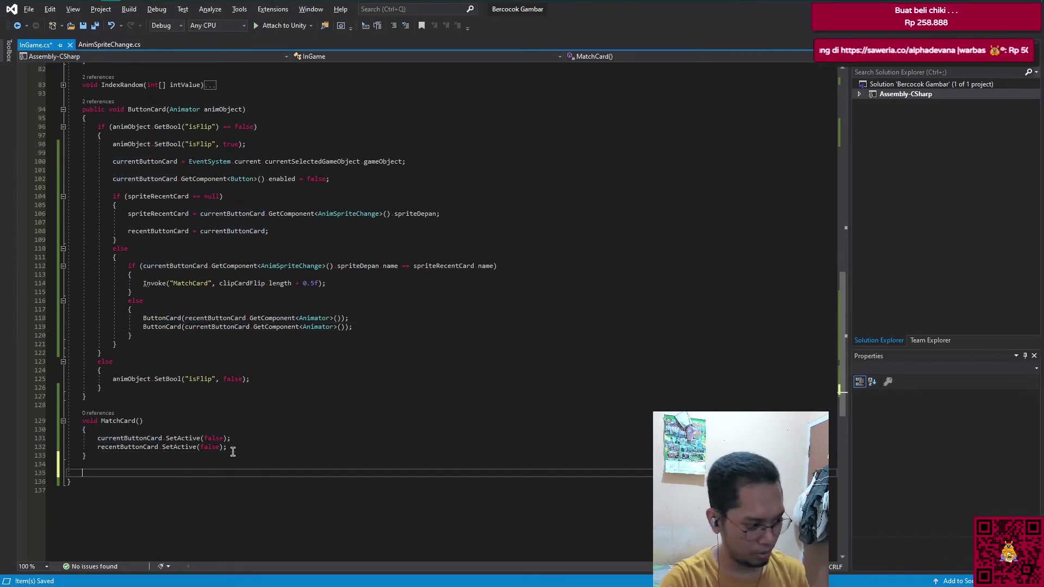
text(void No)
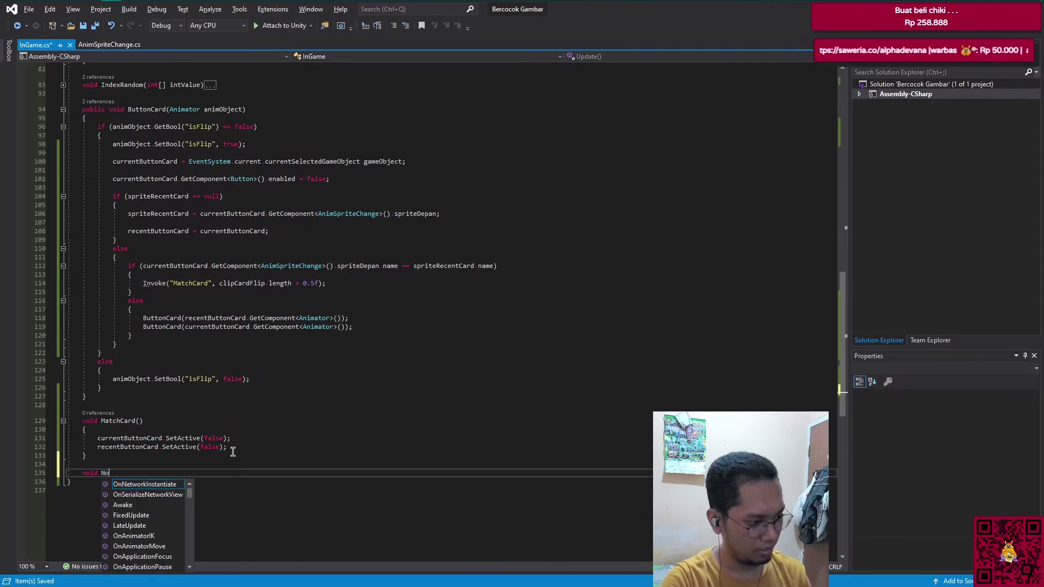
key(Down)
key(Down)
key(Down)
text(No)
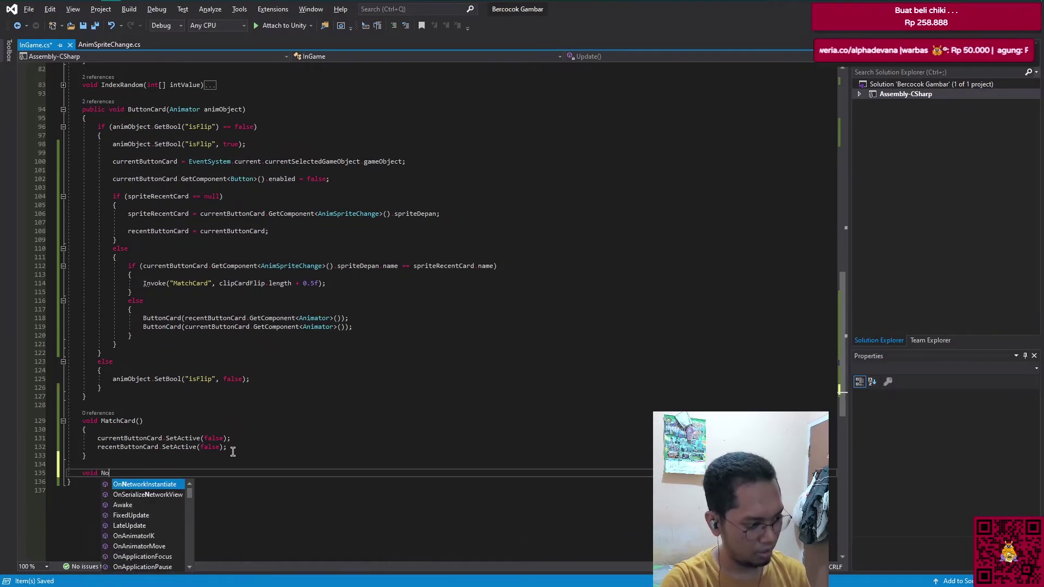
text(tMatchCard)
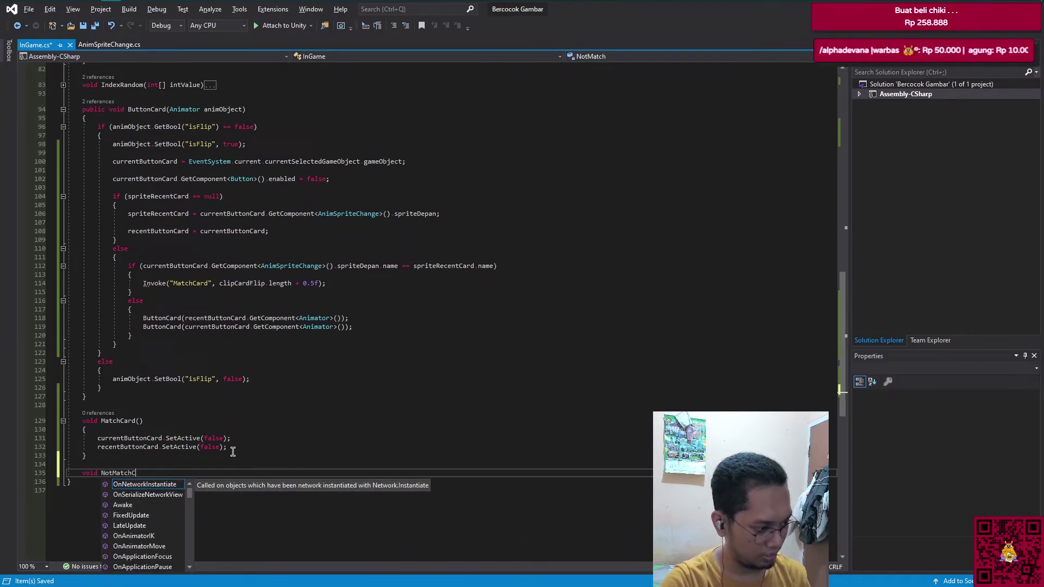
text(())
key(Return)
text({)
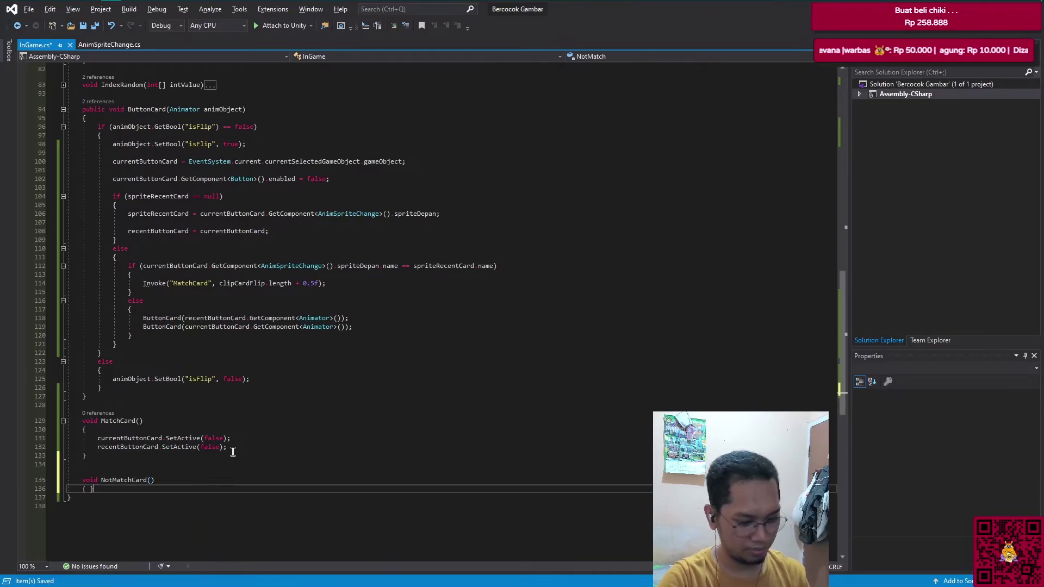
key(Return)
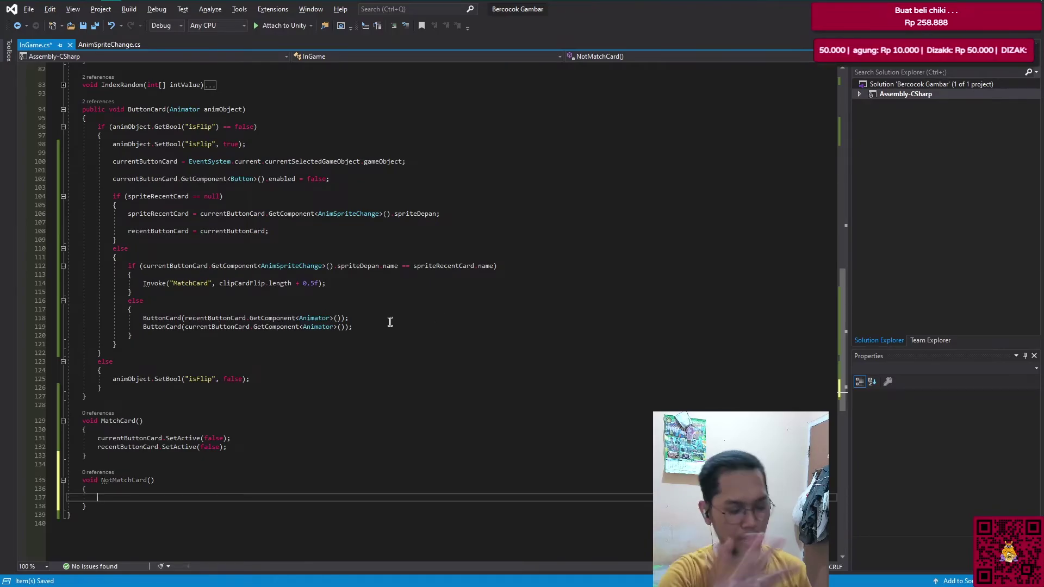
drag(365, 327, 132, 318)
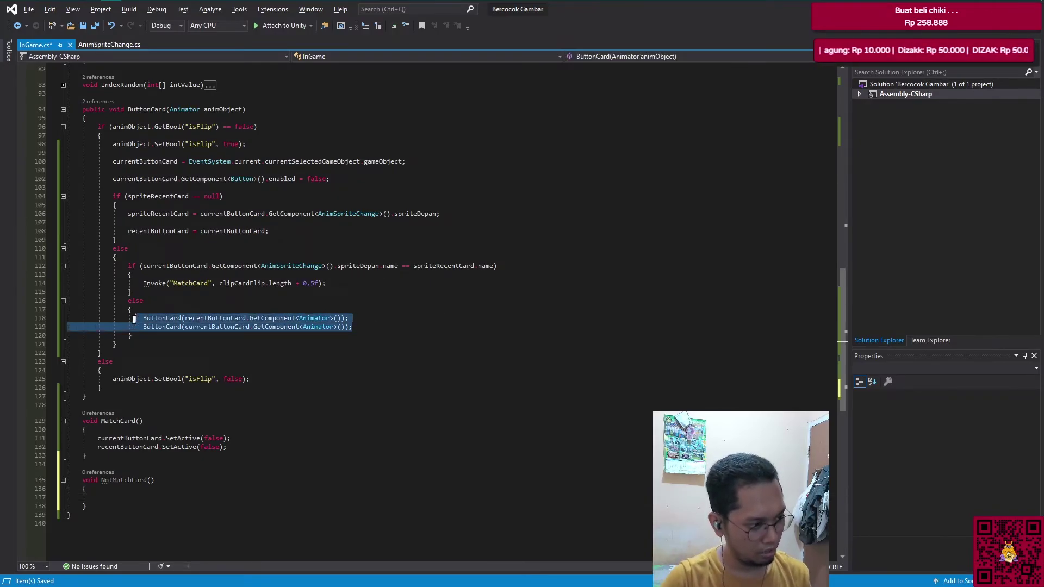
key(ctrl+x)
key(ctrl+v)
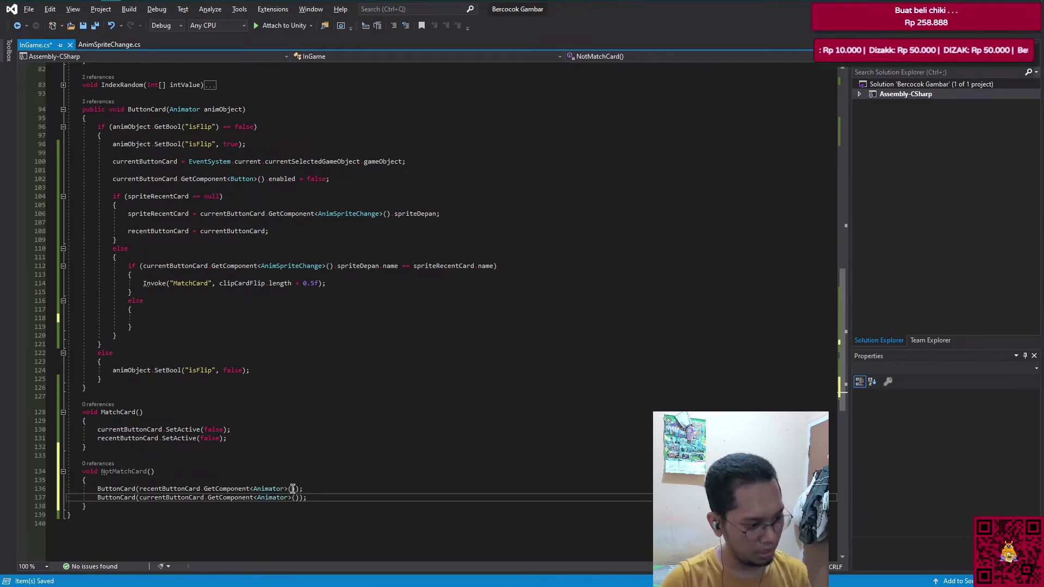
Step: Put an Invoke of NotMatchCard with the flip delay in the else block and save
click(166, 319)
click(381, 284)
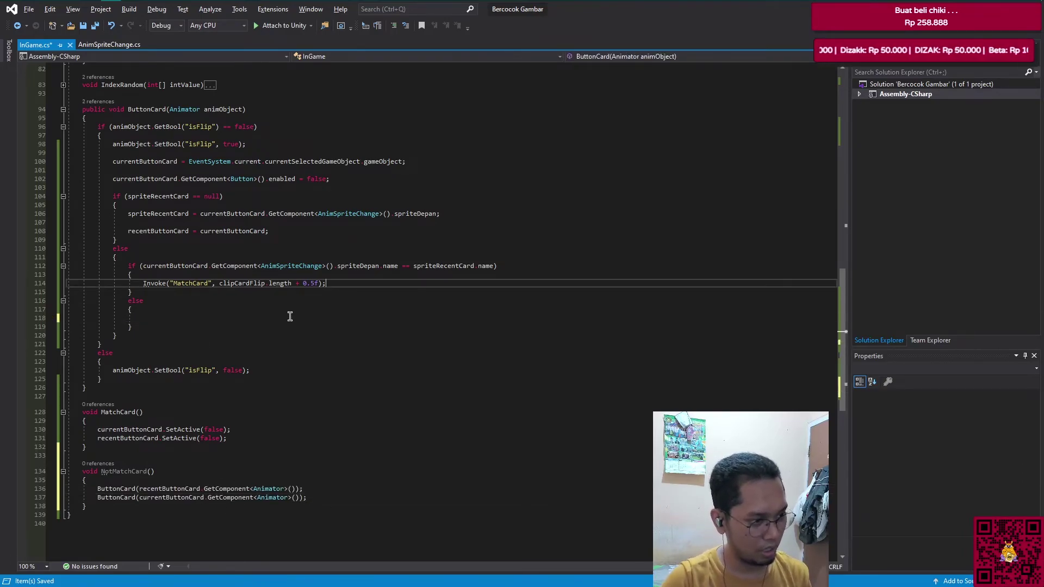
click(199, 318)
key(ctrl+v)
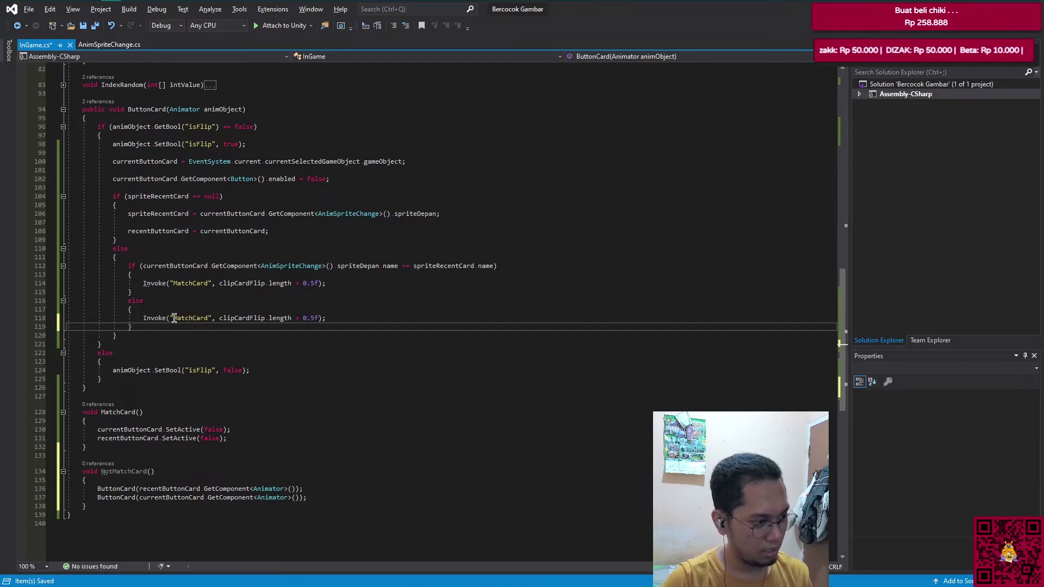
click(174, 318)
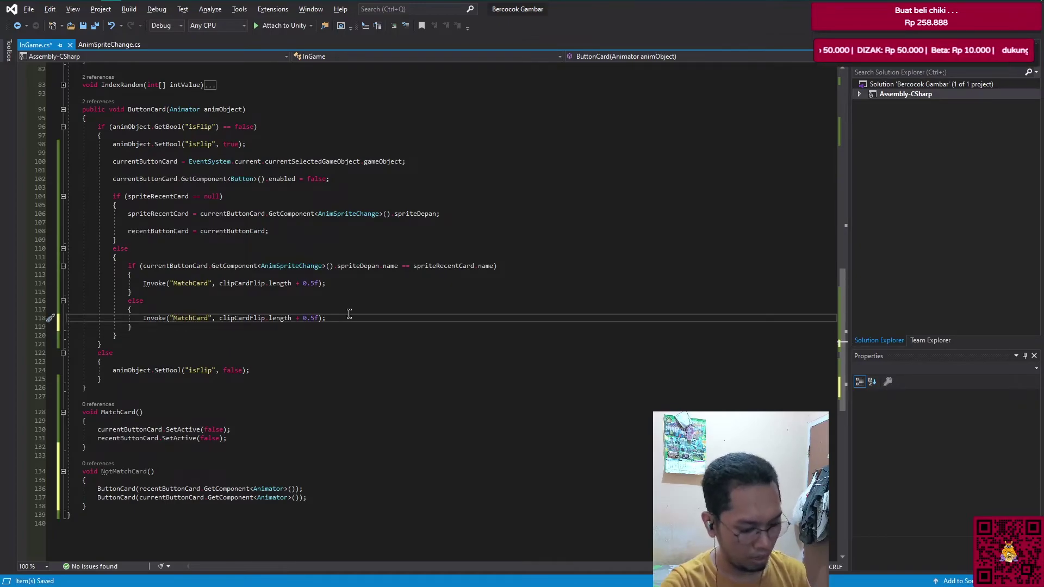
text(Not)
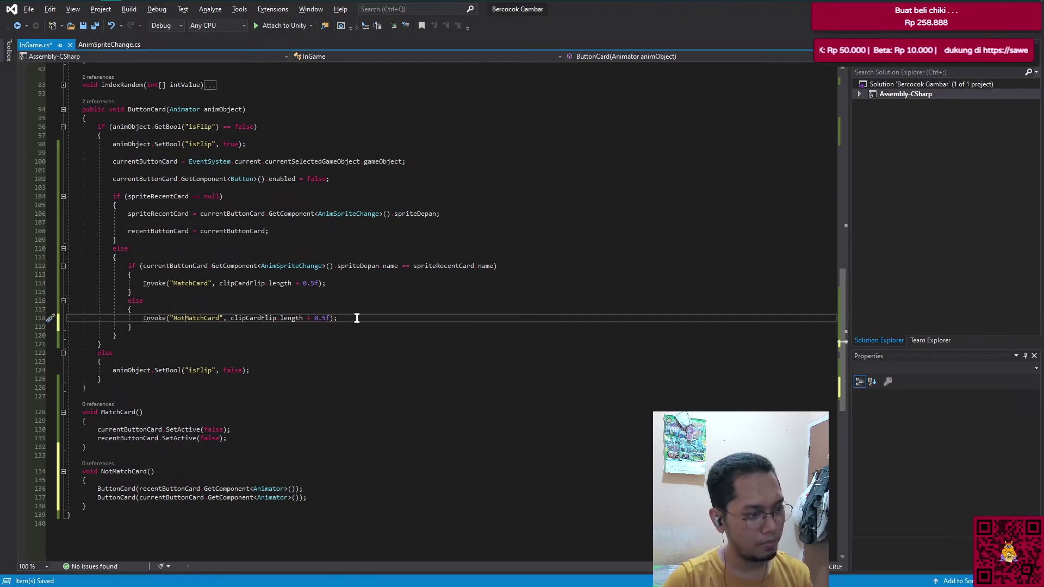
key(ctrl+s)
mouse_move(93, 4)
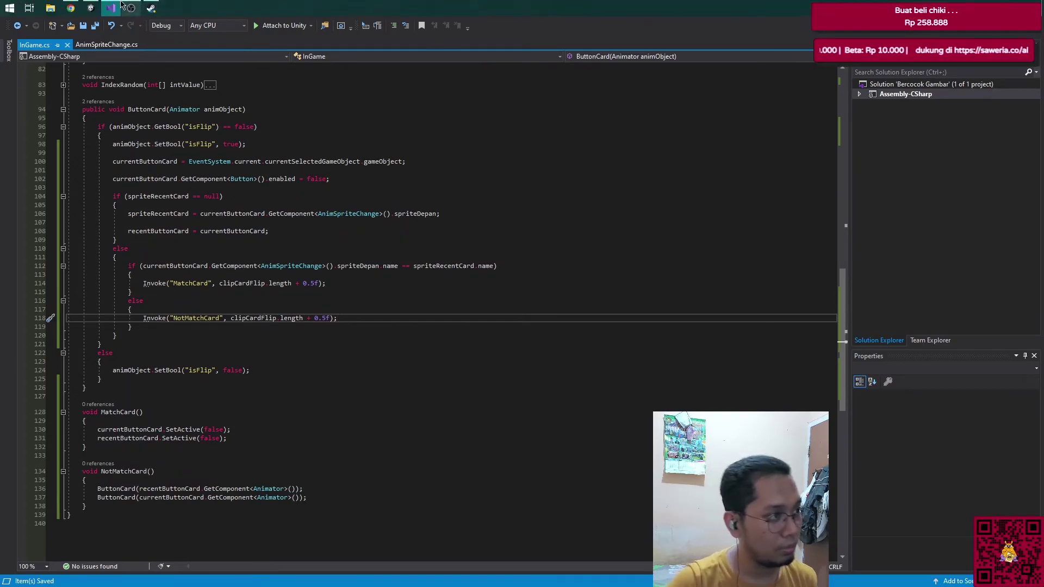
Step: Play-test in Unity by flipping the top-left and top-right cards, inspecting the Button card objects, then stop
click(93, 5)
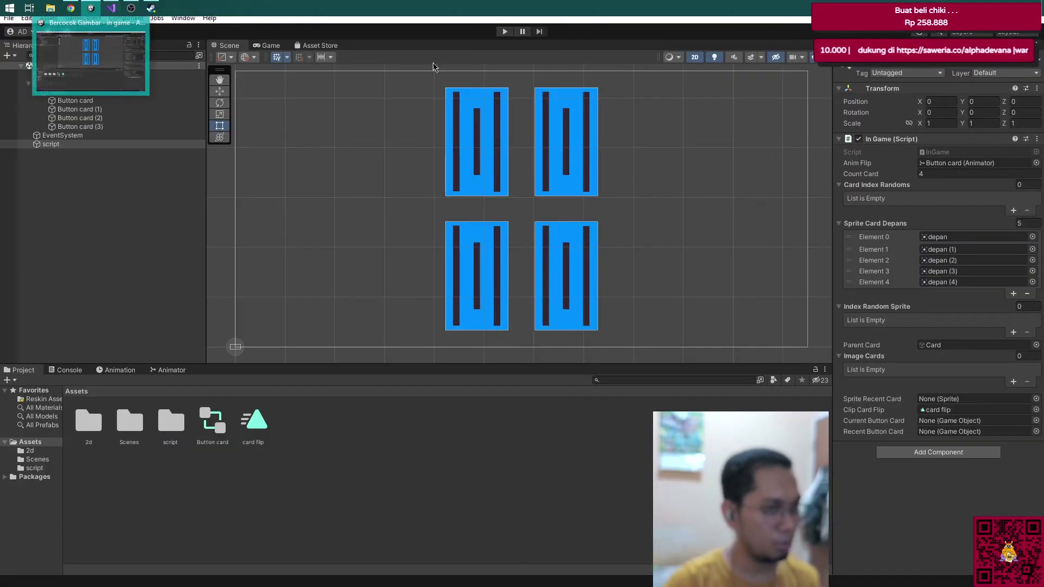
click(506, 33)
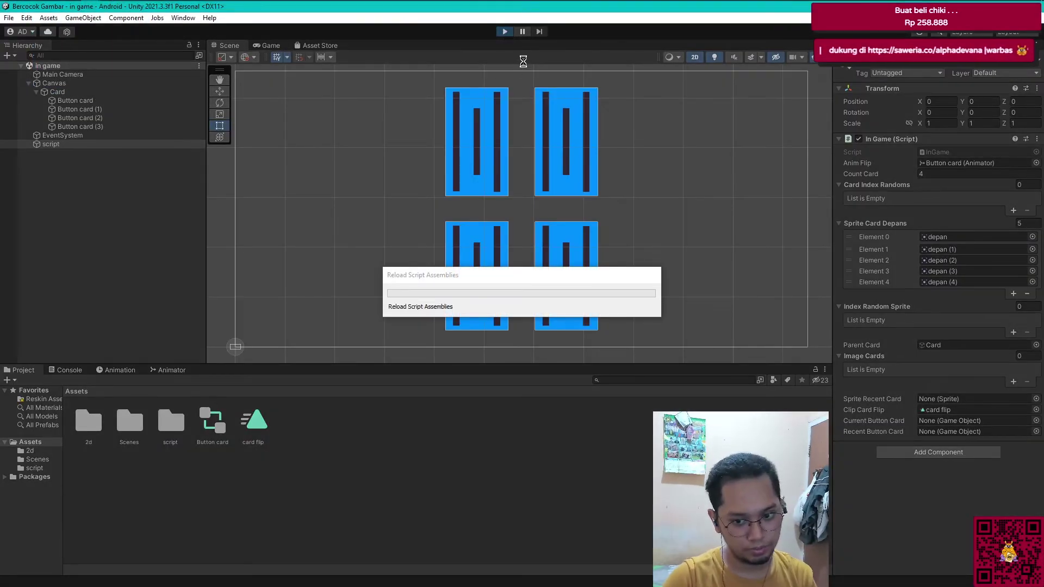
click(489, 159)
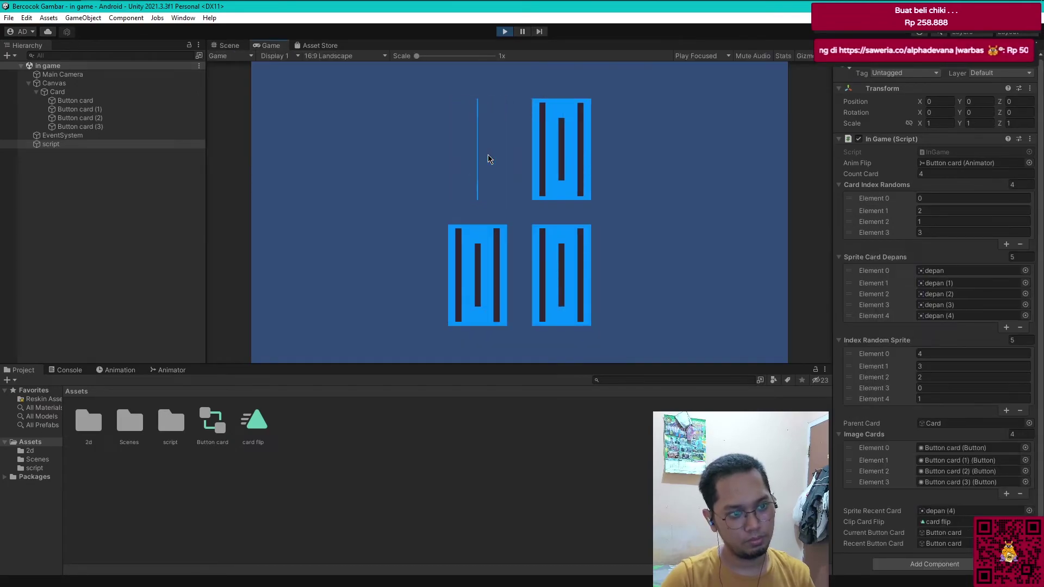
double_click(81, 100)
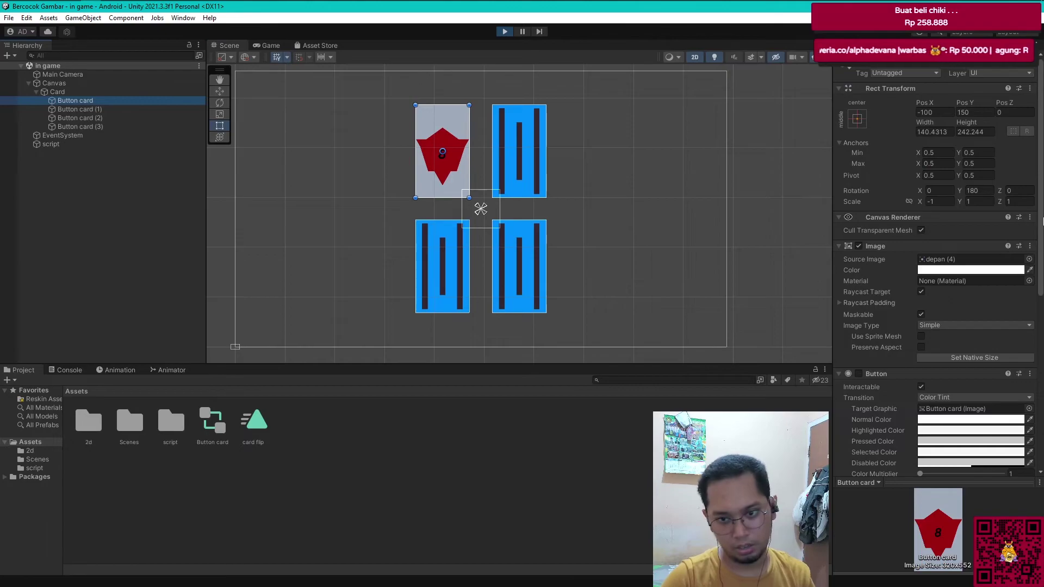
scroll(935, 380, down, 10)
click(91, 118)
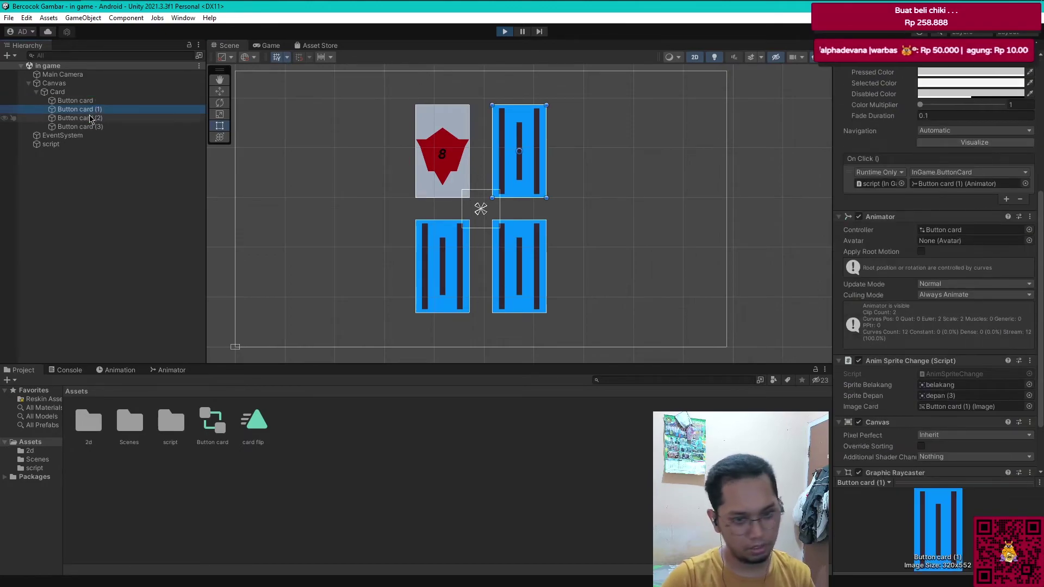
click(93, 110)
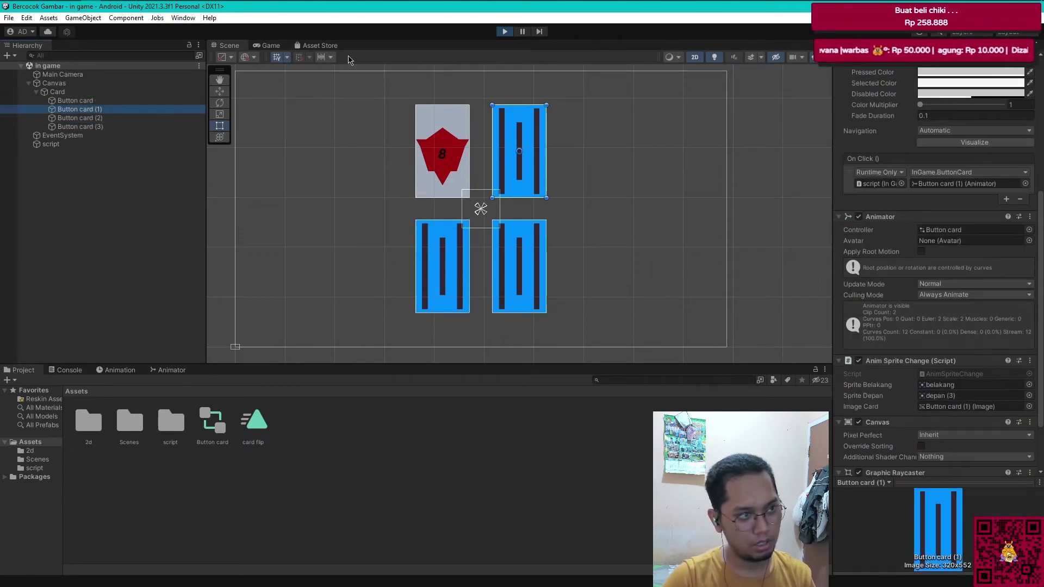
click(266, 45)
click(550, 157)
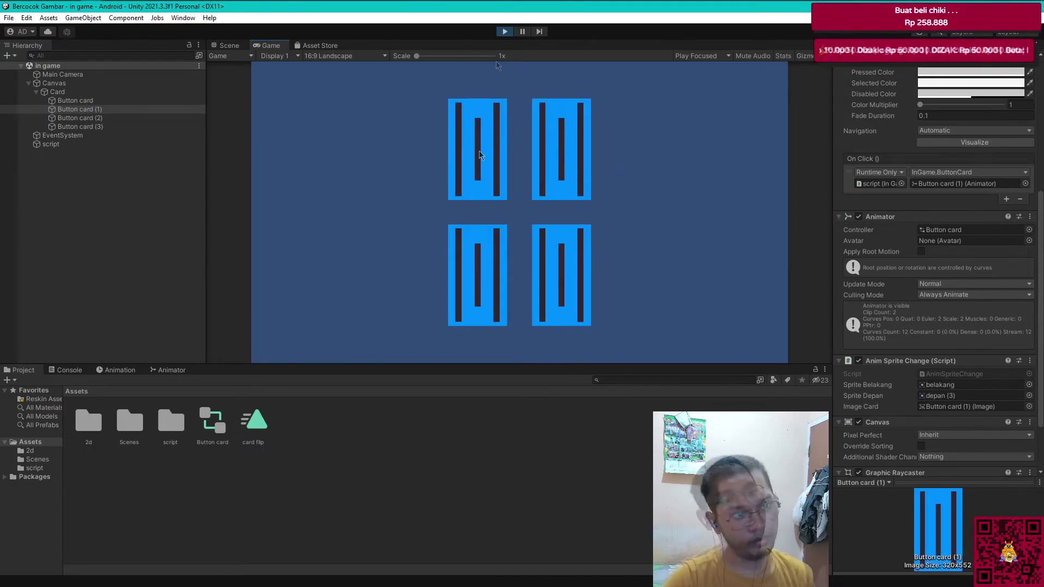
click(503, 36)
key(alt+Tab)
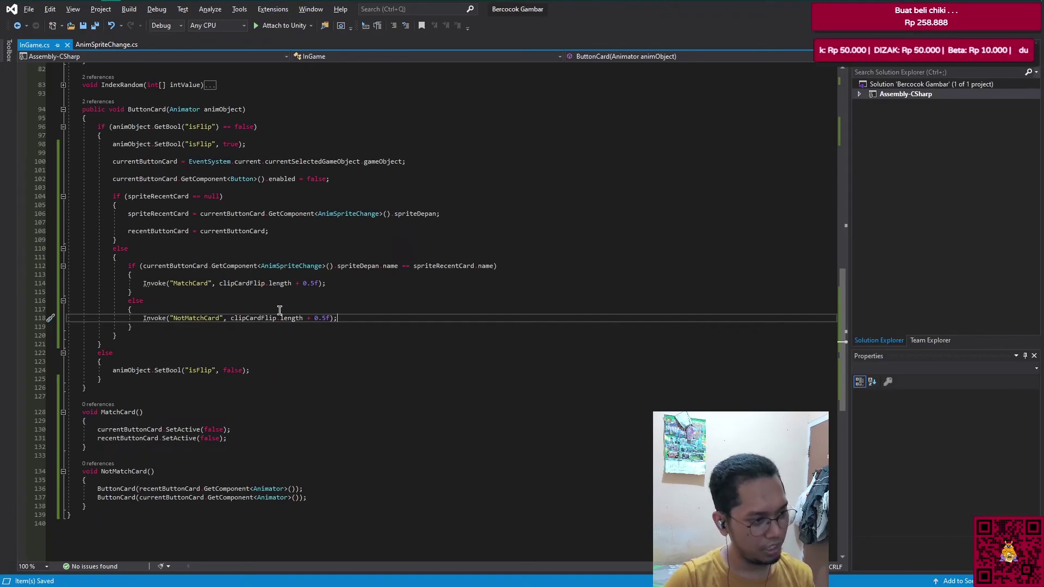
Step: In NotMatchCard, add currentButtonCard.GetComponent<Button>().enabled = true
click(322, 499)
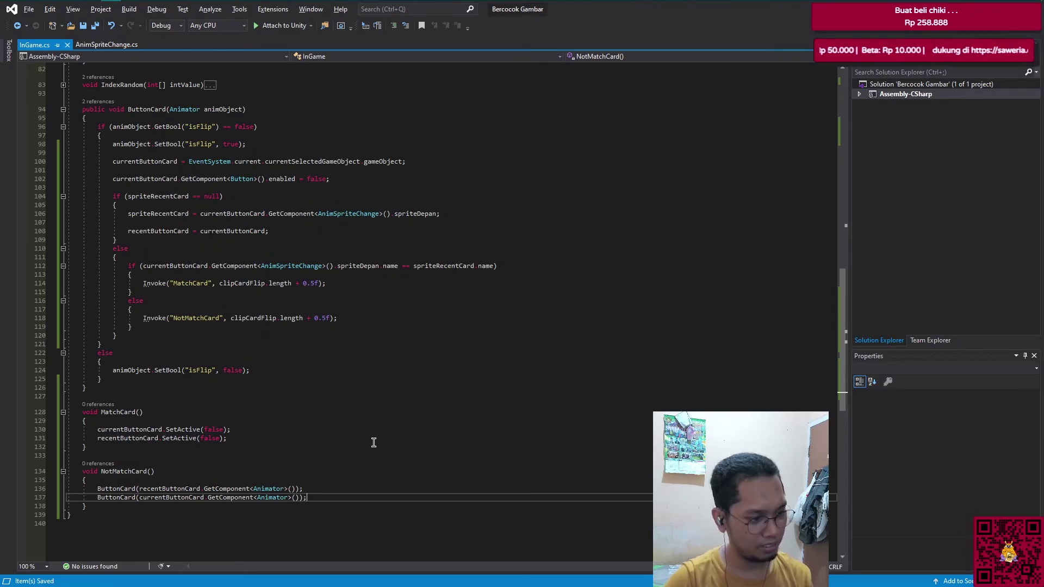
key(Return)
key(Return)
text(c)
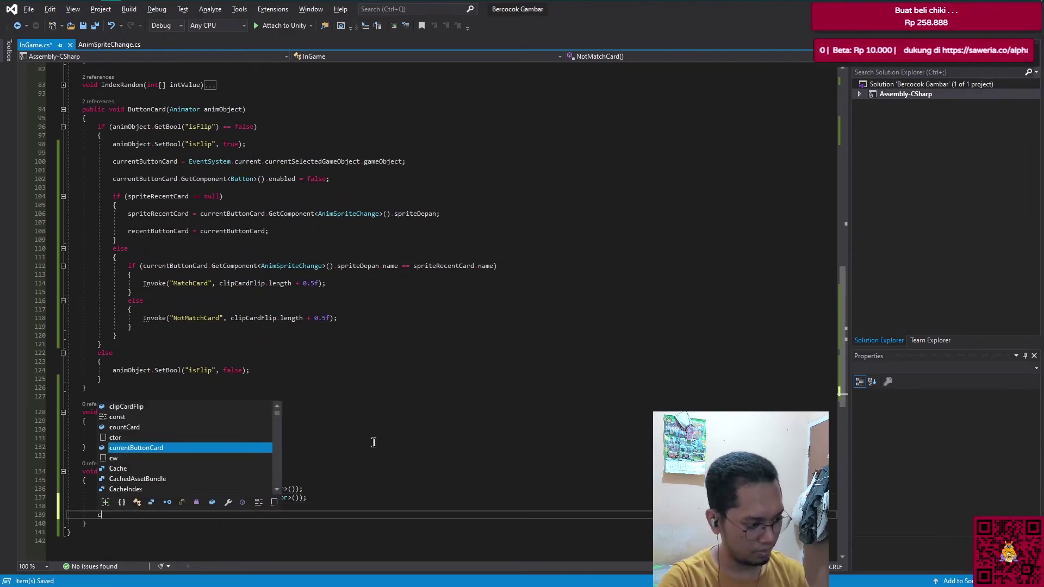
text(ur)
key(Tab)
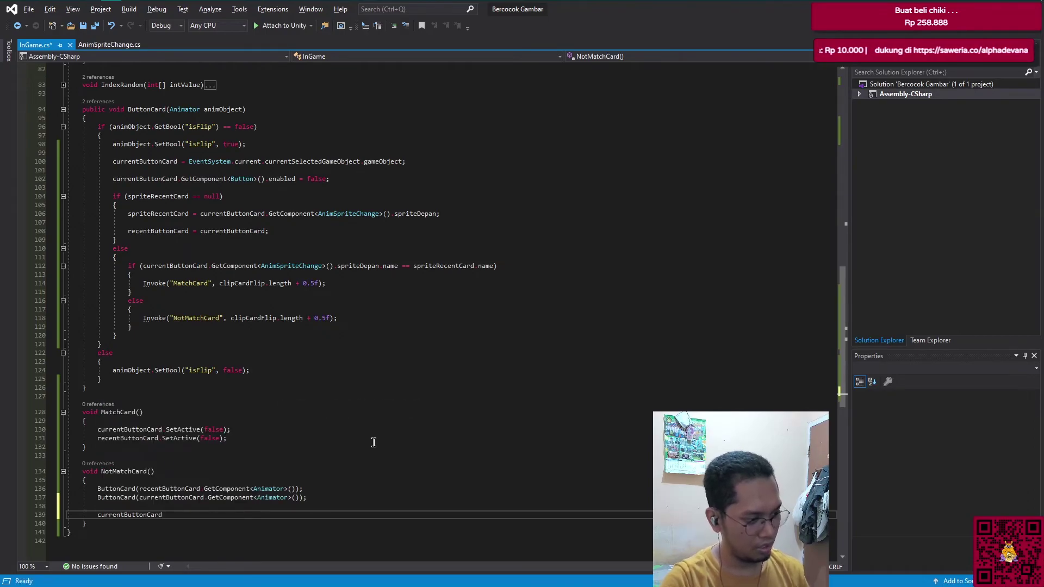
key(Return)
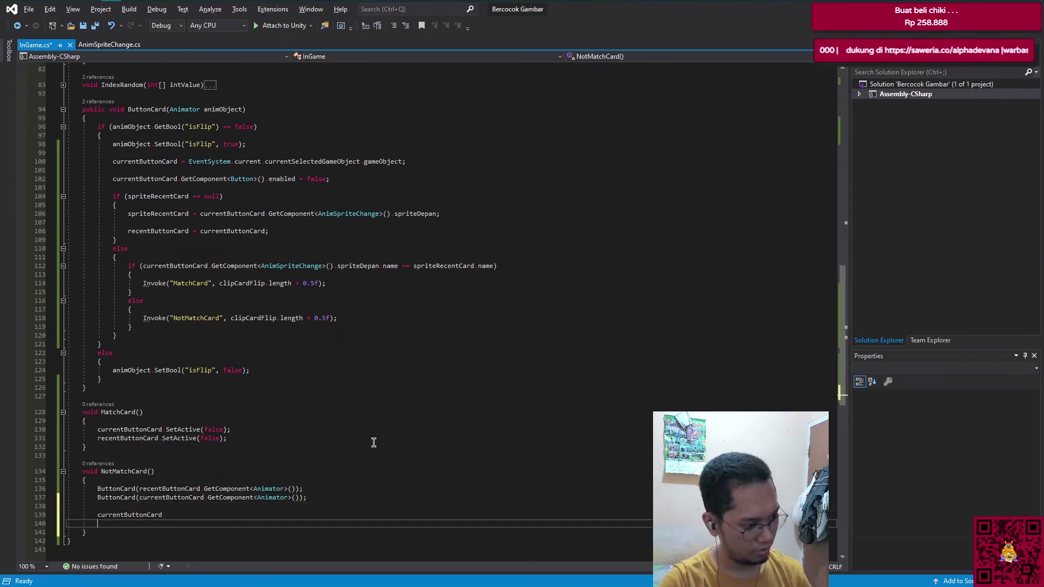
key(BackSpace)
text(.)
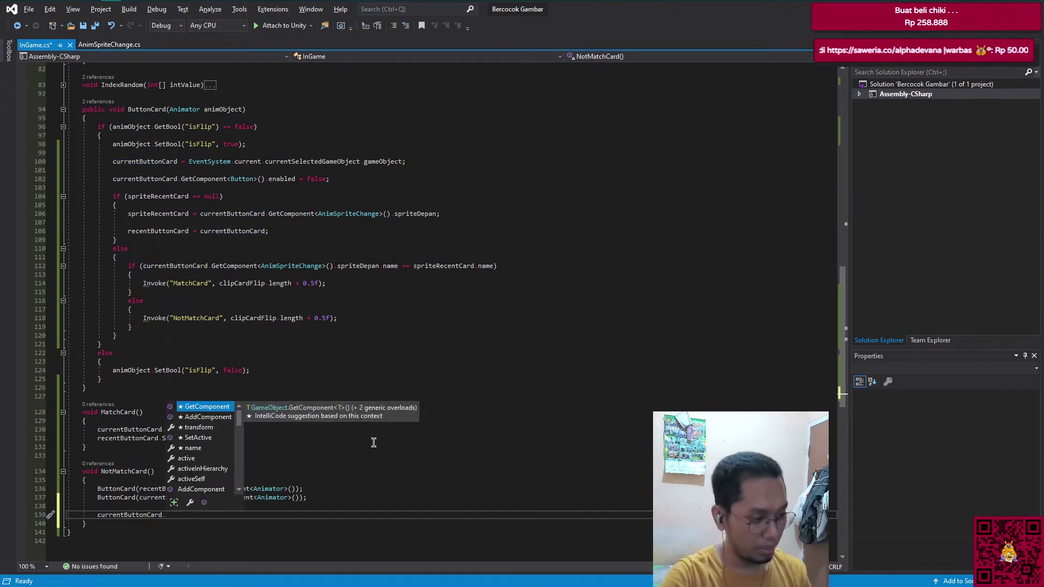
key(Tab)
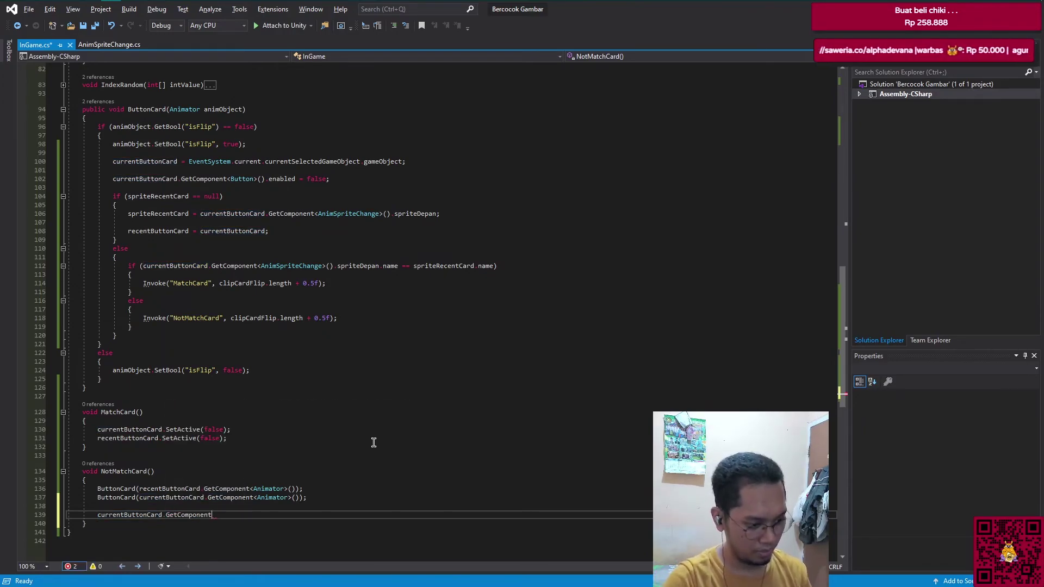
text(bnut)
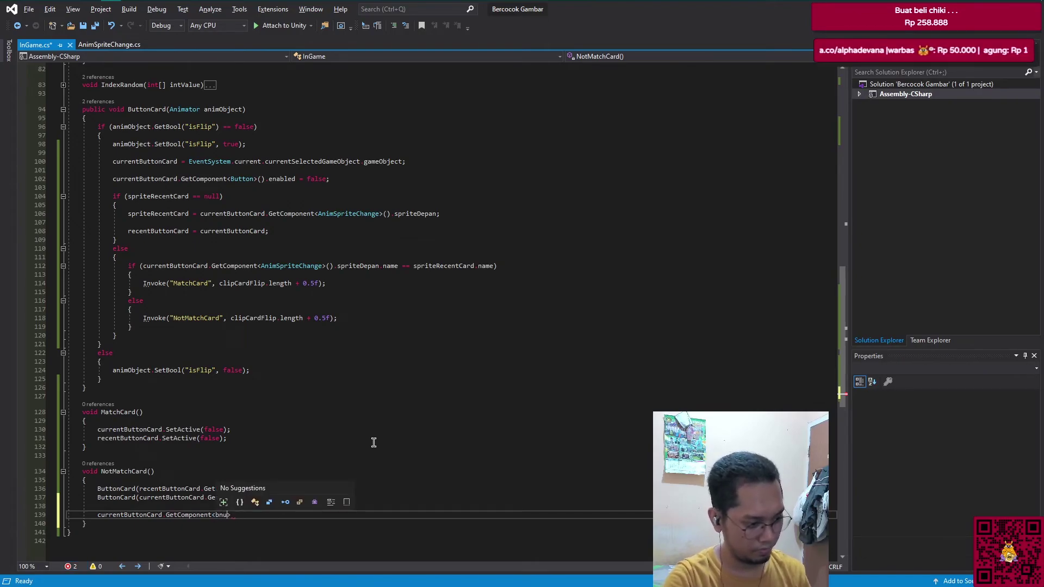
key(BackSpace)
key(BackSpace)
key(BackSpace)
text(Button>)
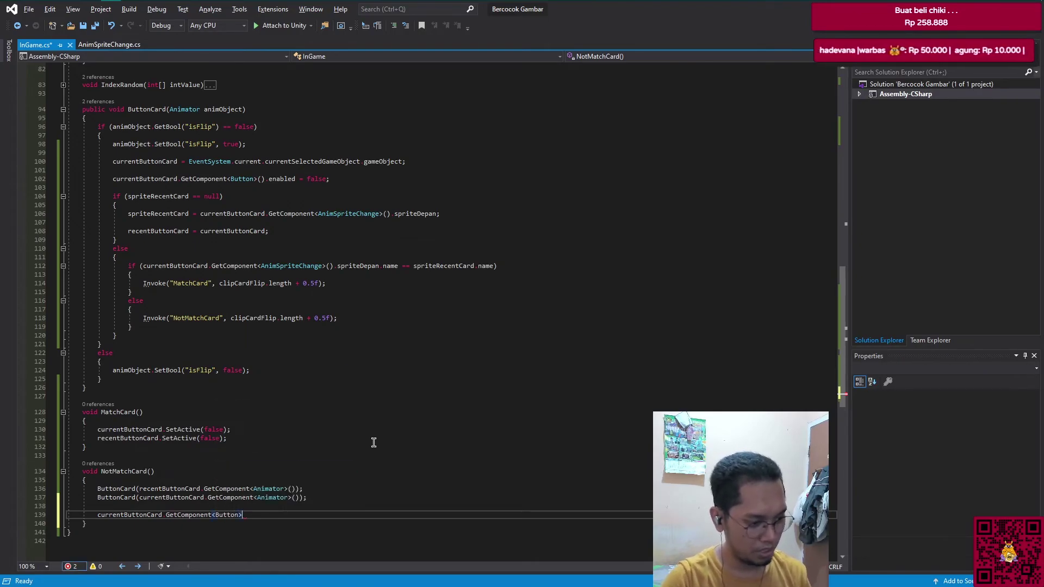
text(().)
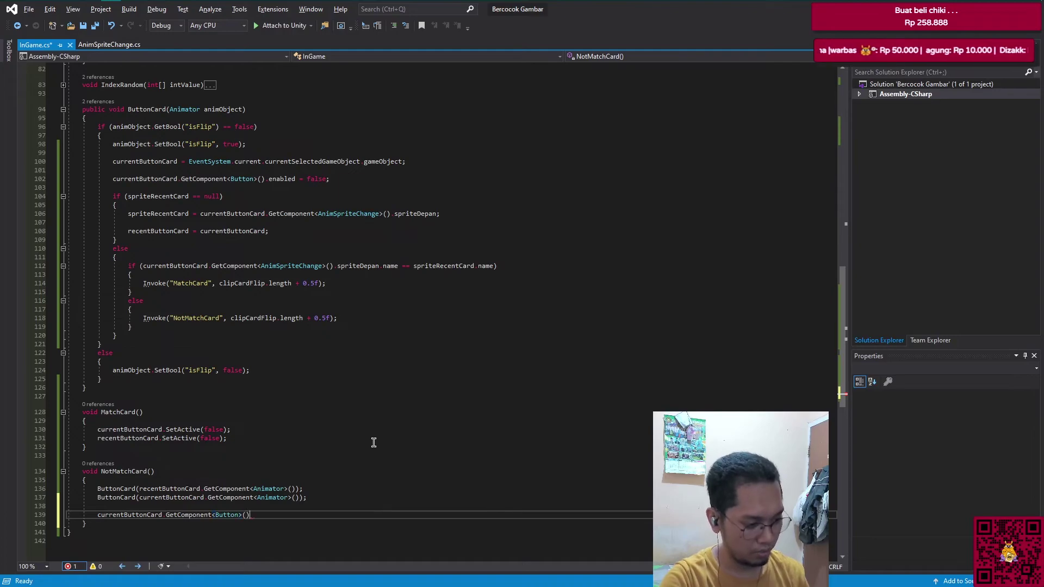
text(en)
key(Tab)
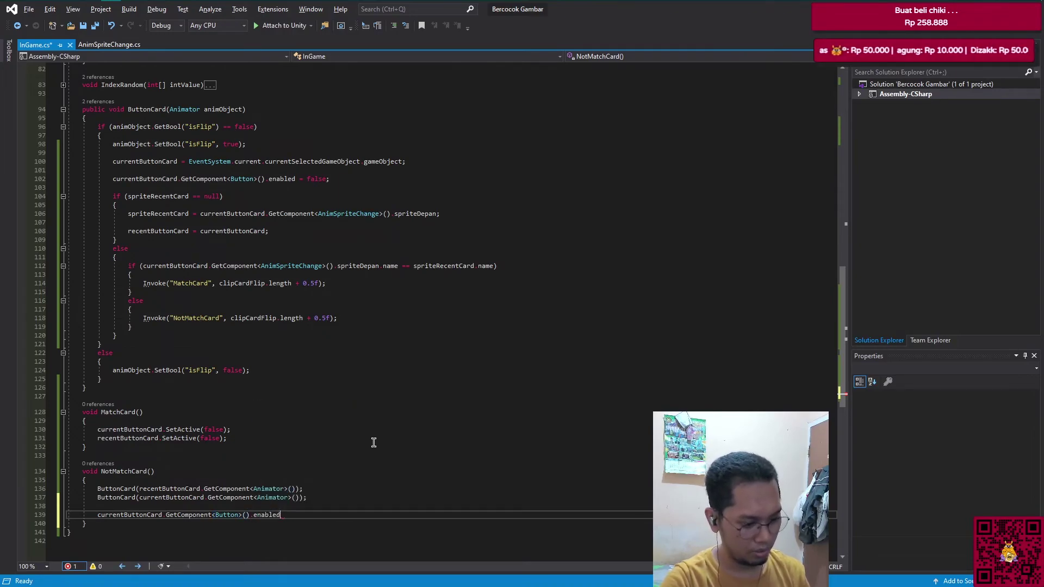
text( = true)
key(Tab)
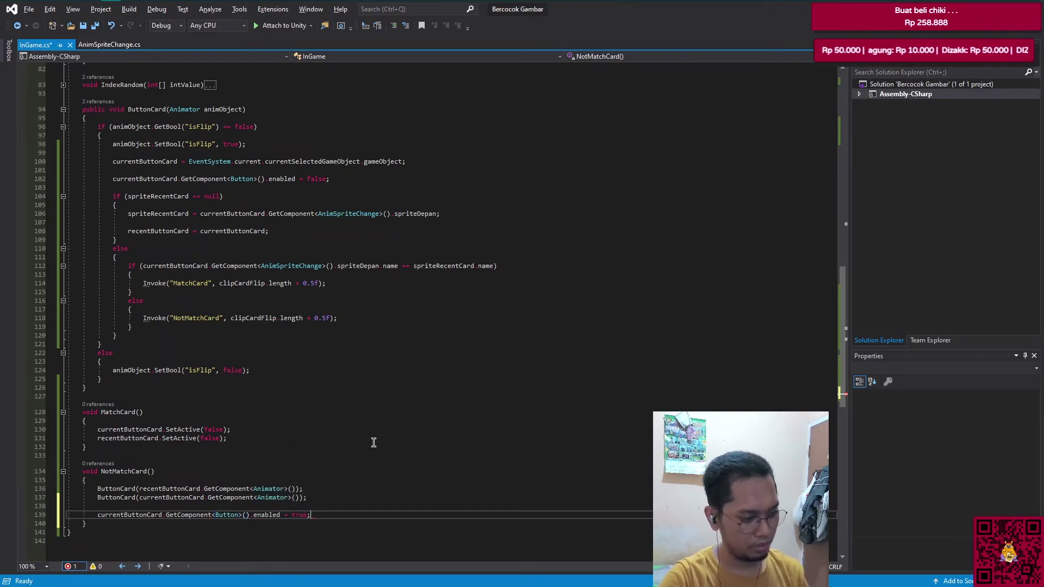
Step: Duplicate that line for recentButtonCard and save InGame.cs
key(ctrl+d)
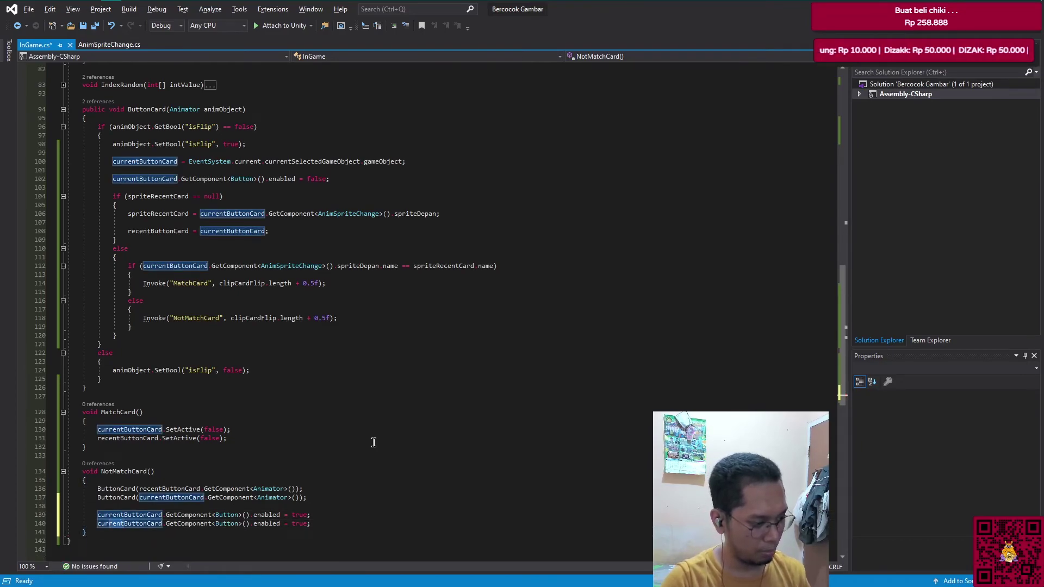
key(ctrl+BackSpace)
text(recent)
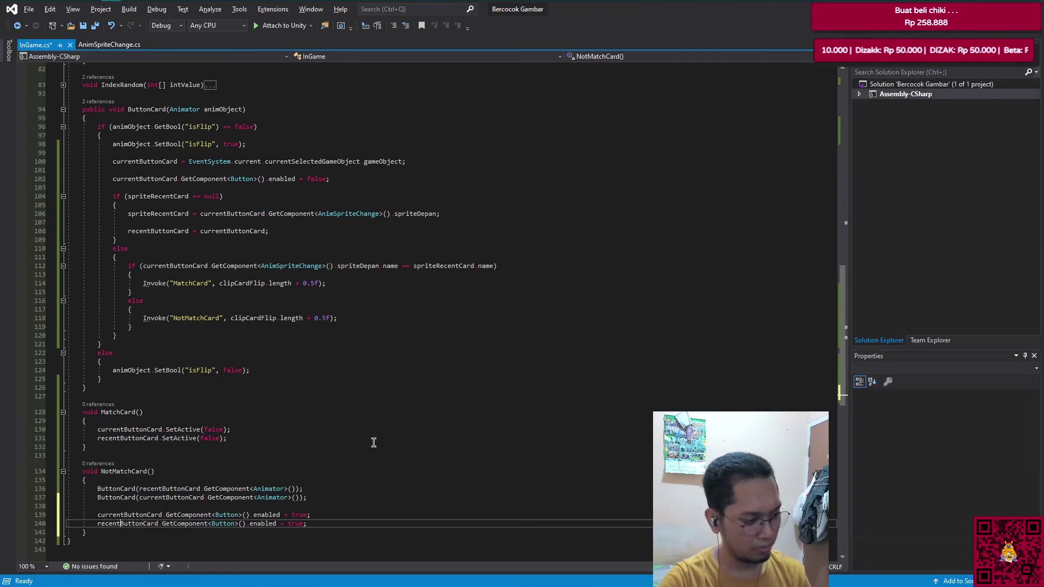
key(ctrl+s)
Step: Add spriteRecentCard = null; to NotMatchCard and save the script
scroll(348, 456, down, 2)
click(325, 471)
key(Return)
key(Return)
text(sp)
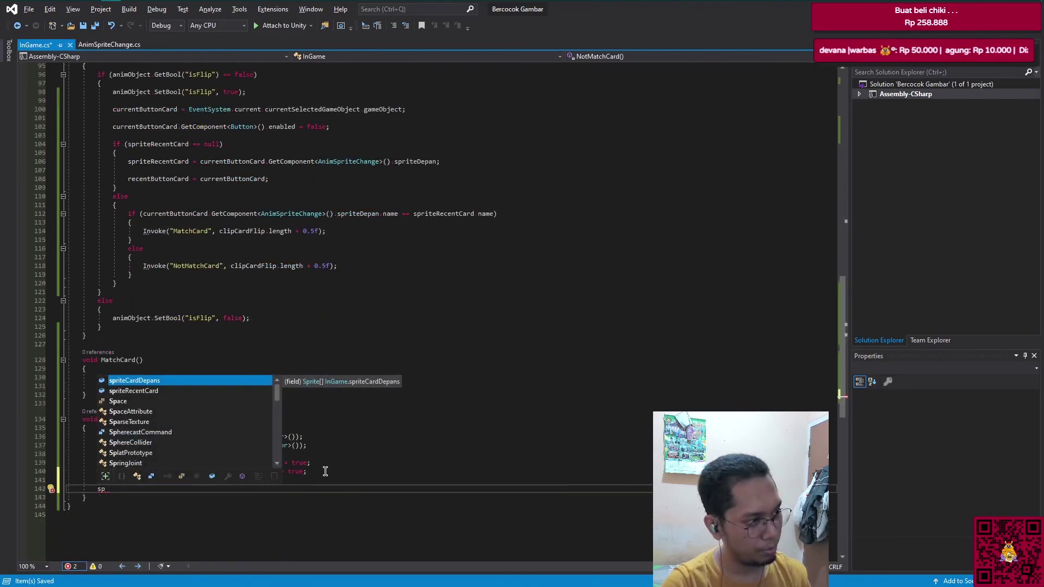
key(Down)
key(Tab)
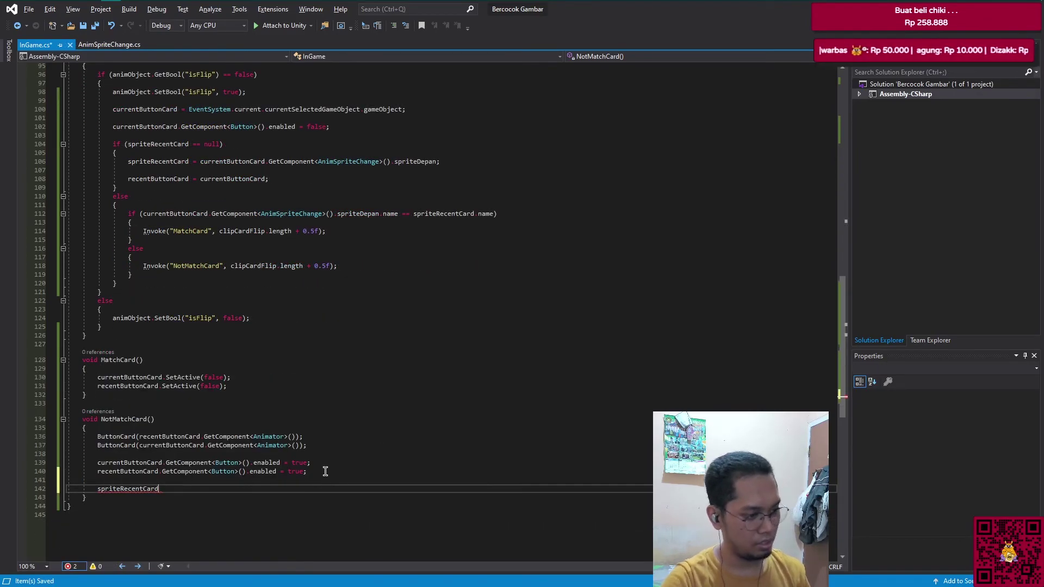
text( = nu)
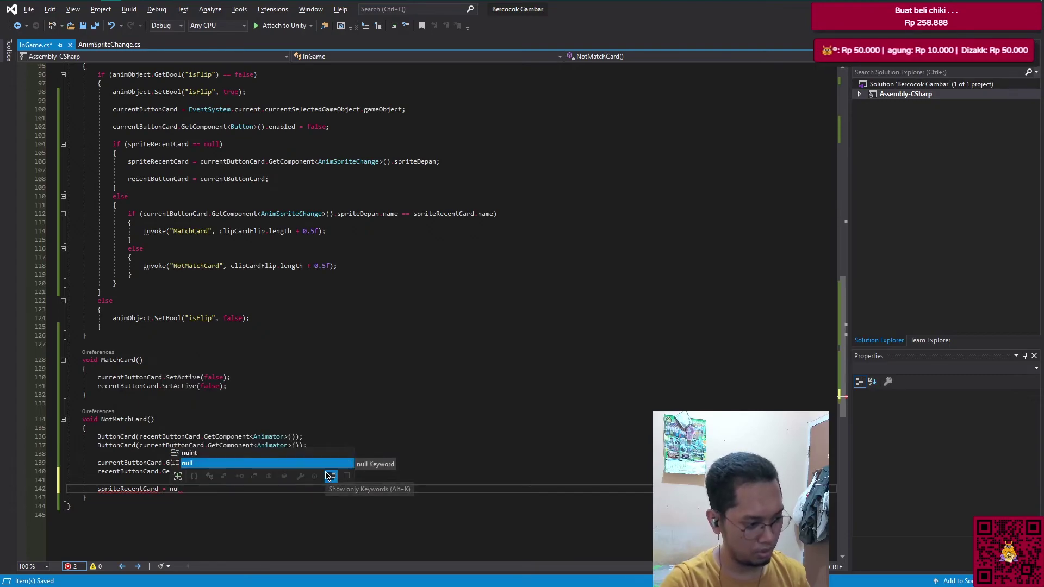
key(Tab)
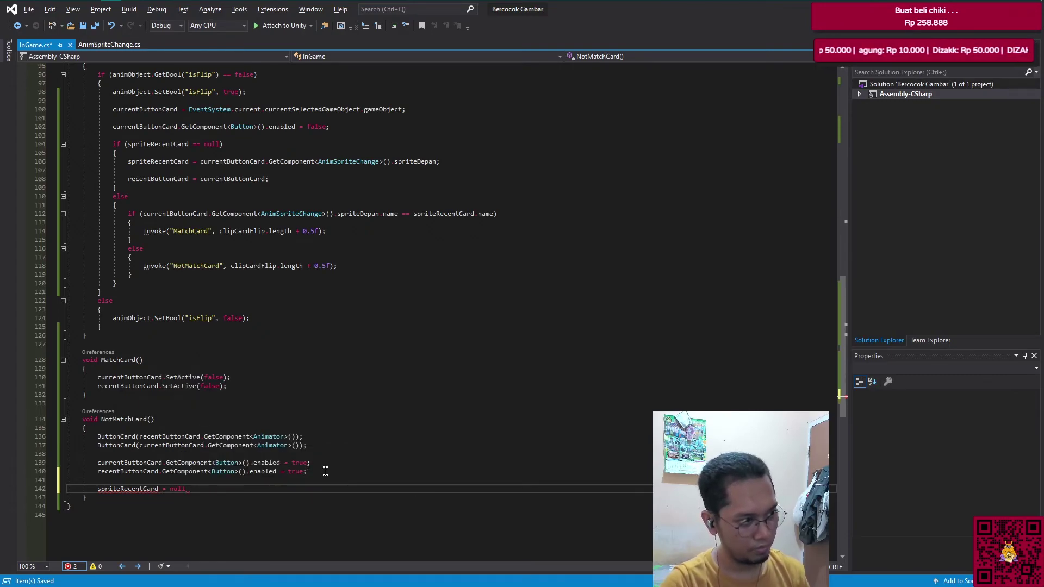
text(;)
key(ctrl+s)
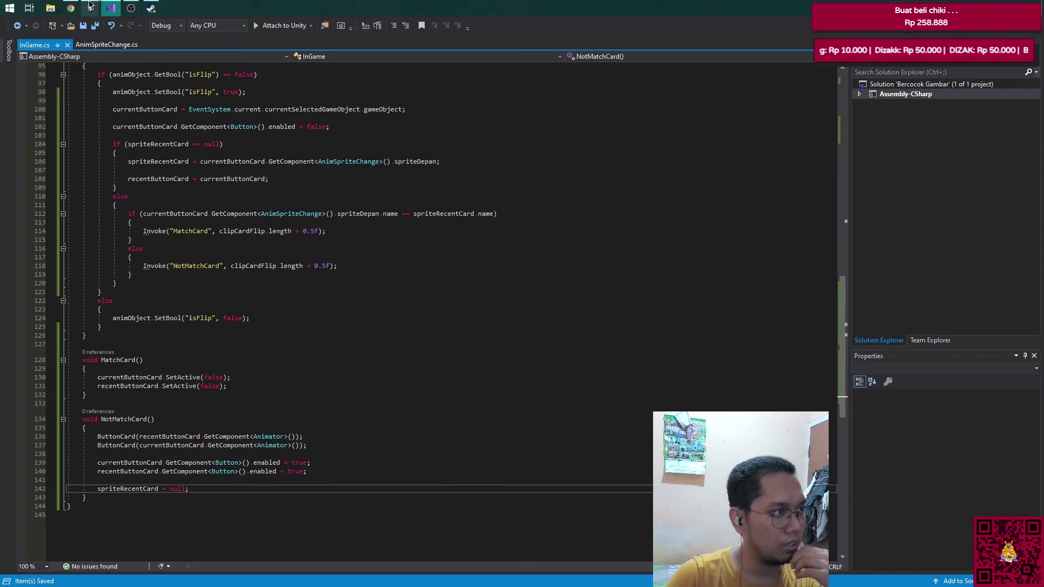
Step: In Unity, inspect Button card, Button card (3) and Button card (1) in the Hierarchy
click(90, 5)
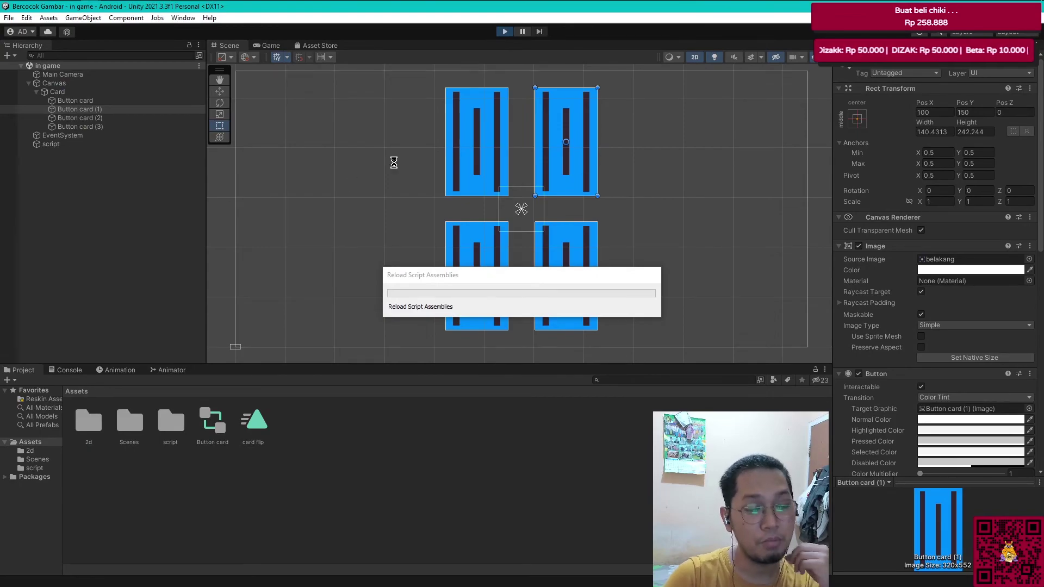
scroll(1043, 276, down, 5)
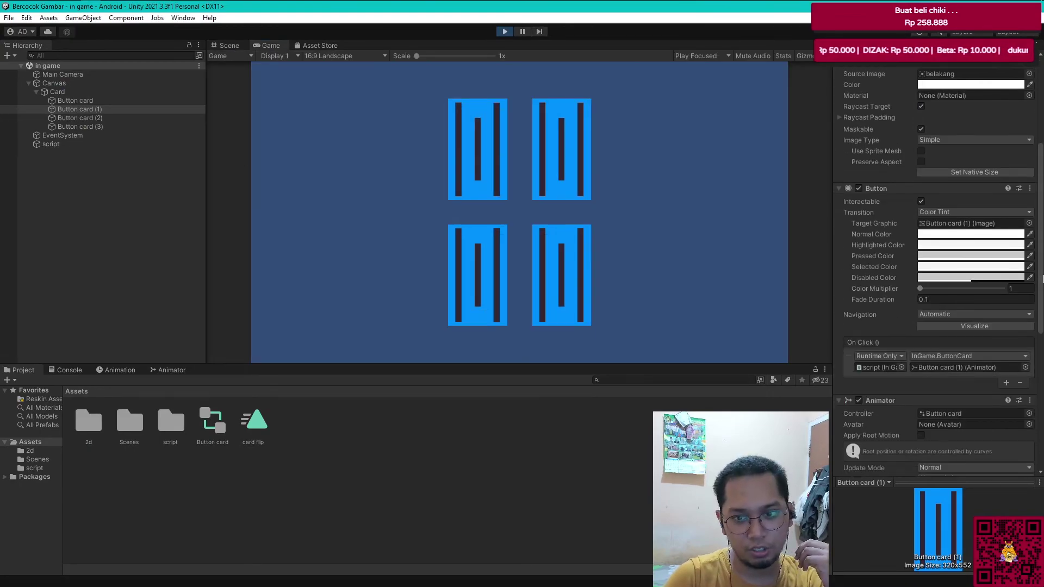
scroll(1043, 275, up, 1)
scroll(1042, 275, down, 1)
drag(1042, 274, 1042, 337)
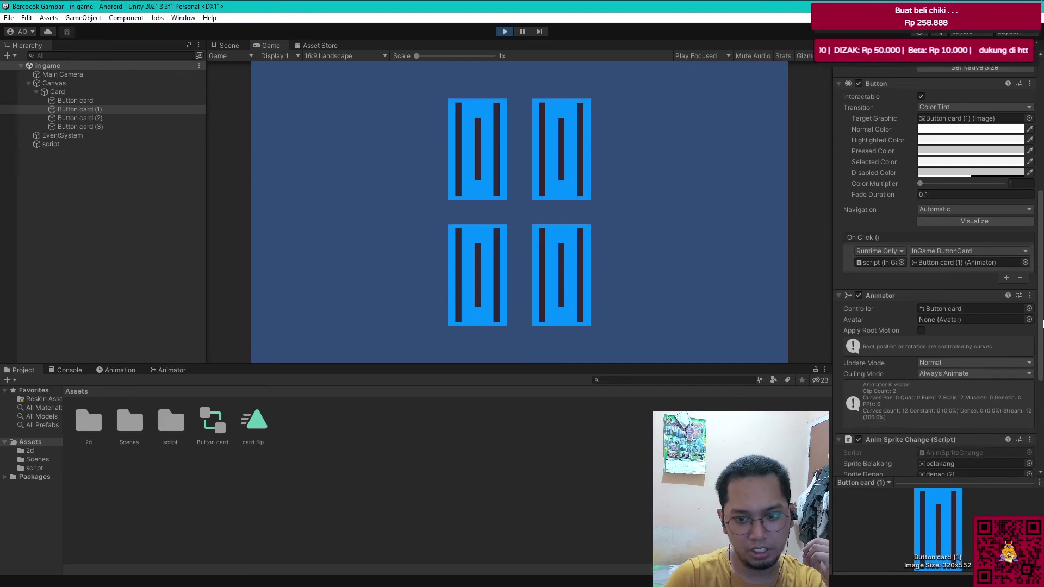
click(75, 100)
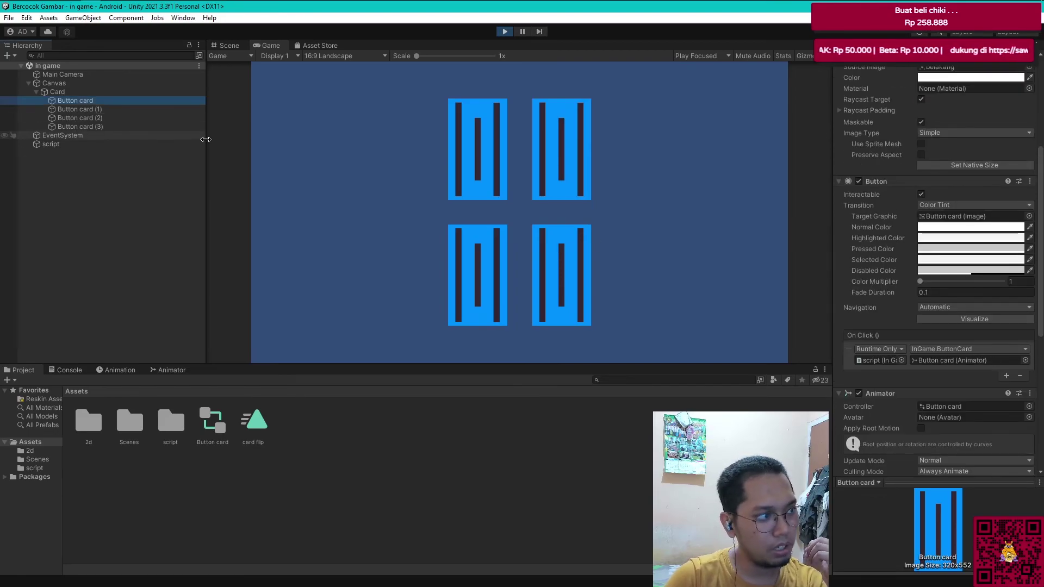
drag(1043, 316, 1043, 352)
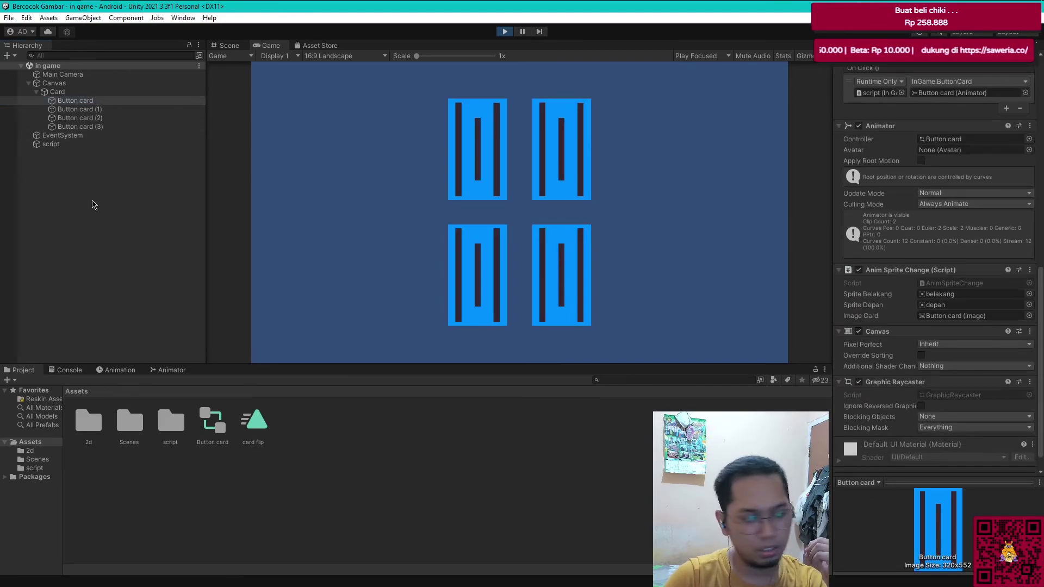
click(82, 126)
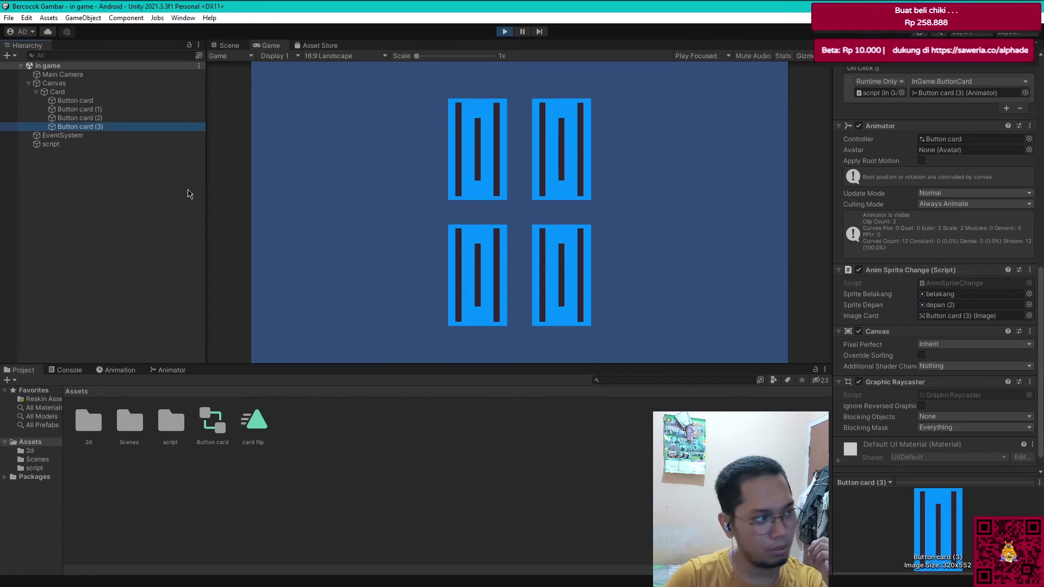
click(79, 109)
Step: Reselect Button card (1), flip the upper-right card to show LIMA, and stop the game
click(79, 108)
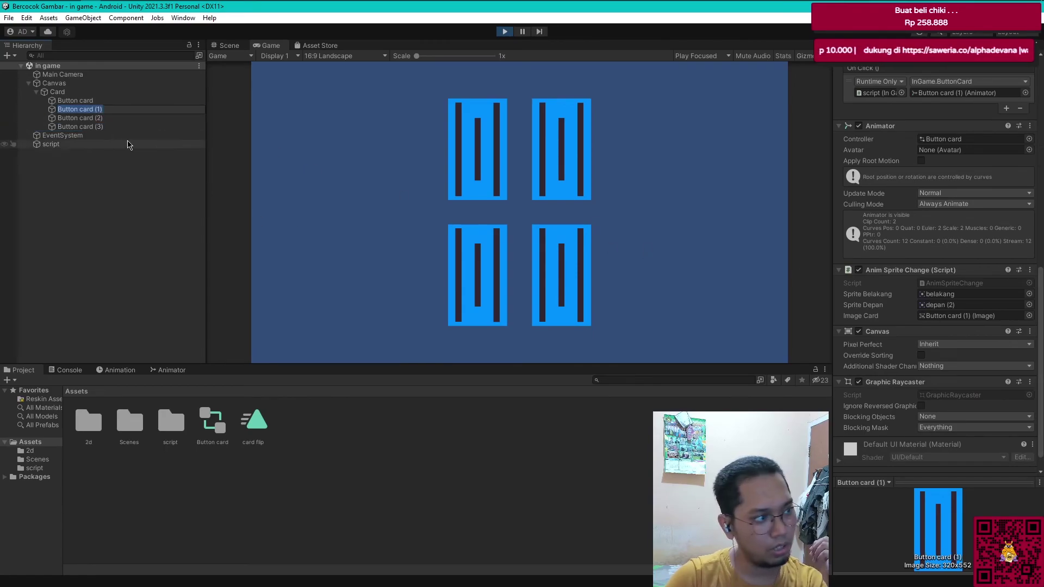
click(130, 163)
click(79, 109)
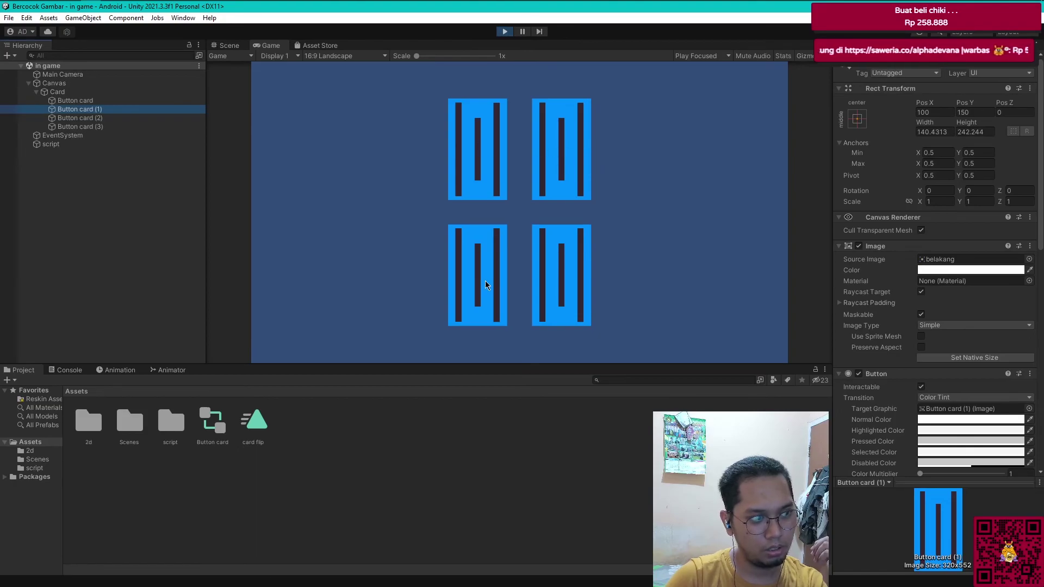
click(578, 172)
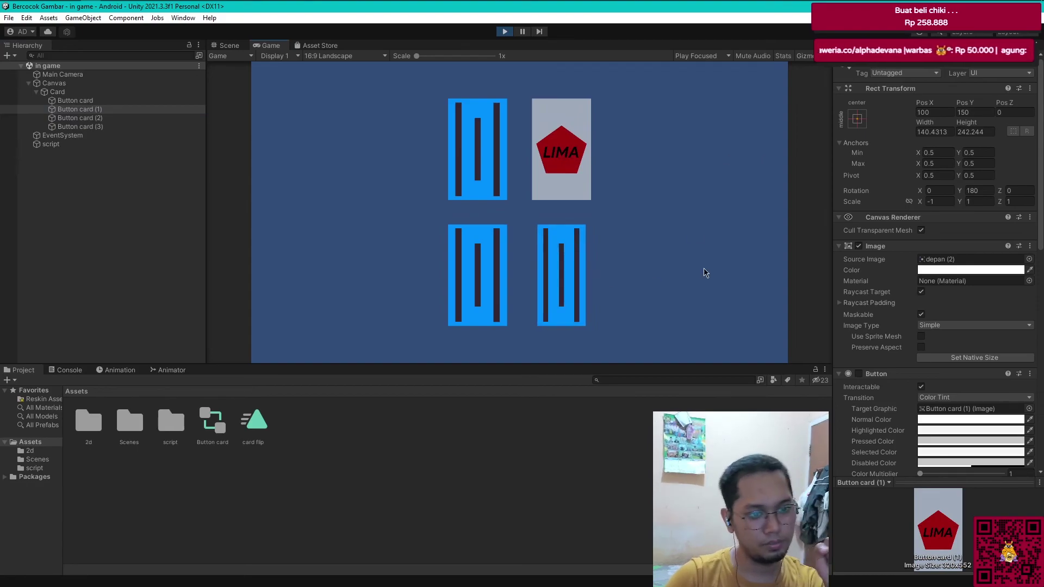
click(505, 31)
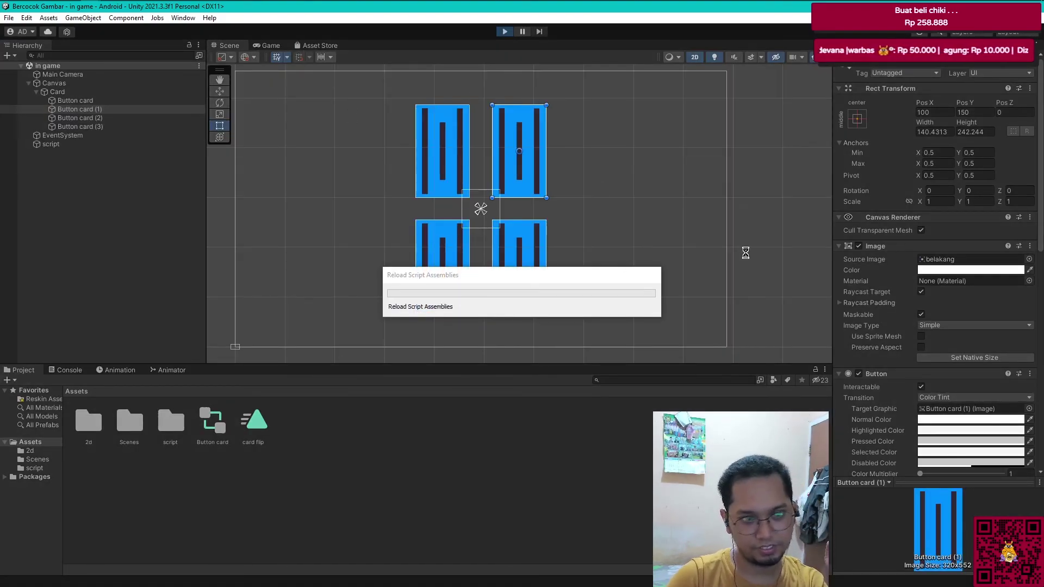
Step: Inspect Button card, Button card (2), Button card (1) and the InGame script's tracking fields
click(102, 102)
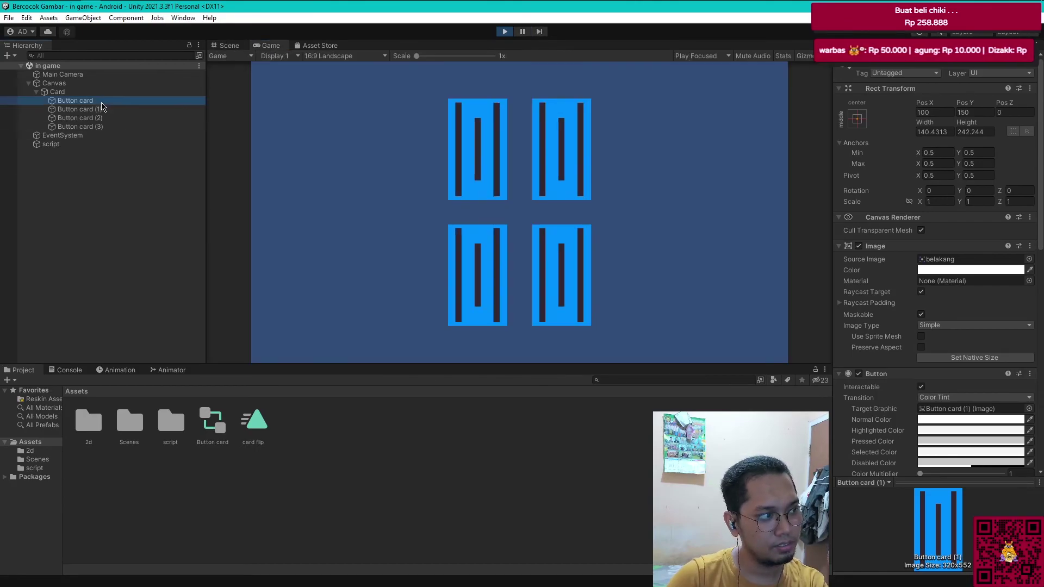
scroll(904, 329, down, 10)
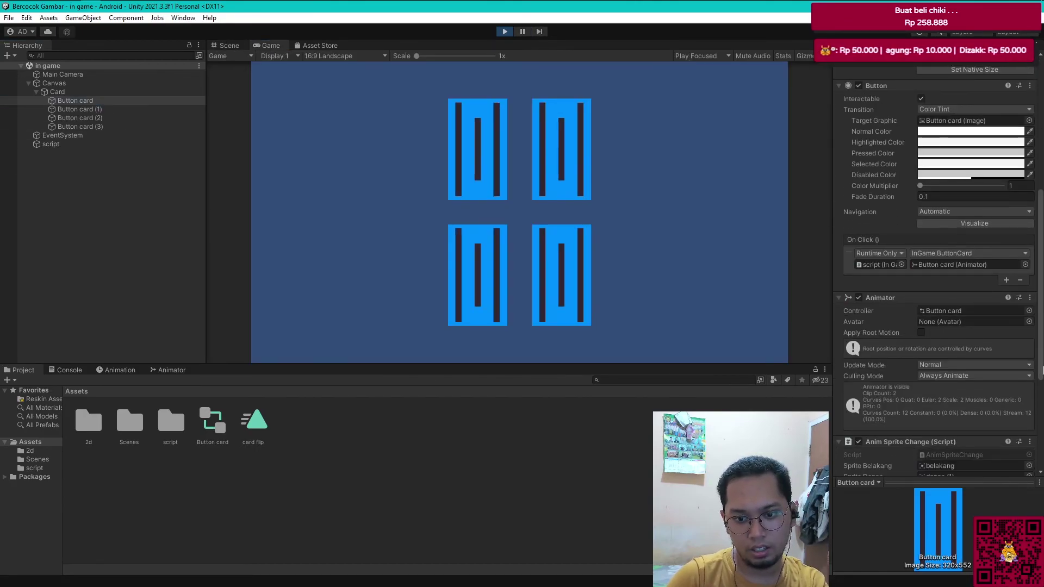
scroll(925, 272, down, 3)
click(74, 118)
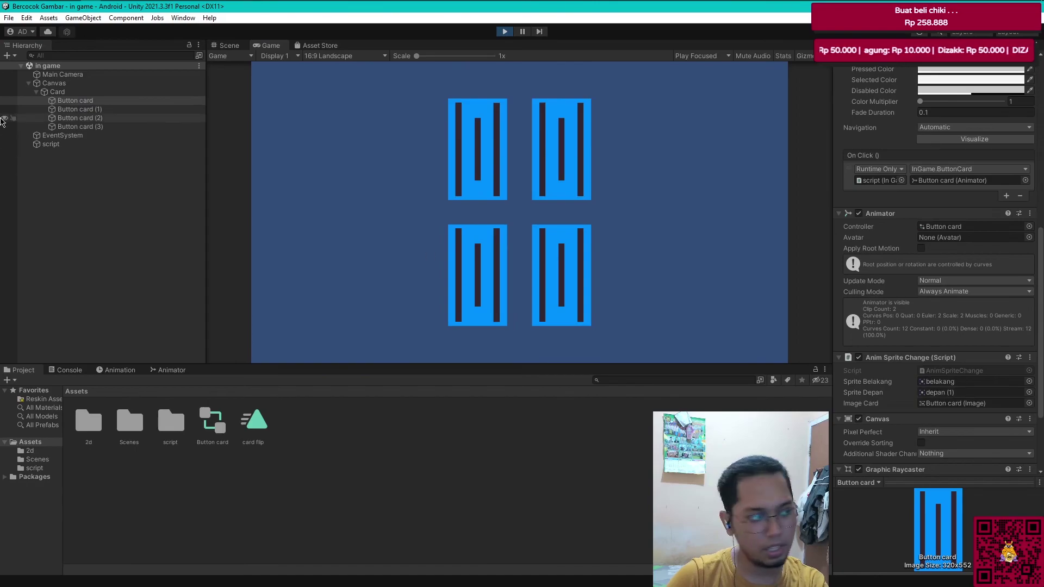
click(79, 109)
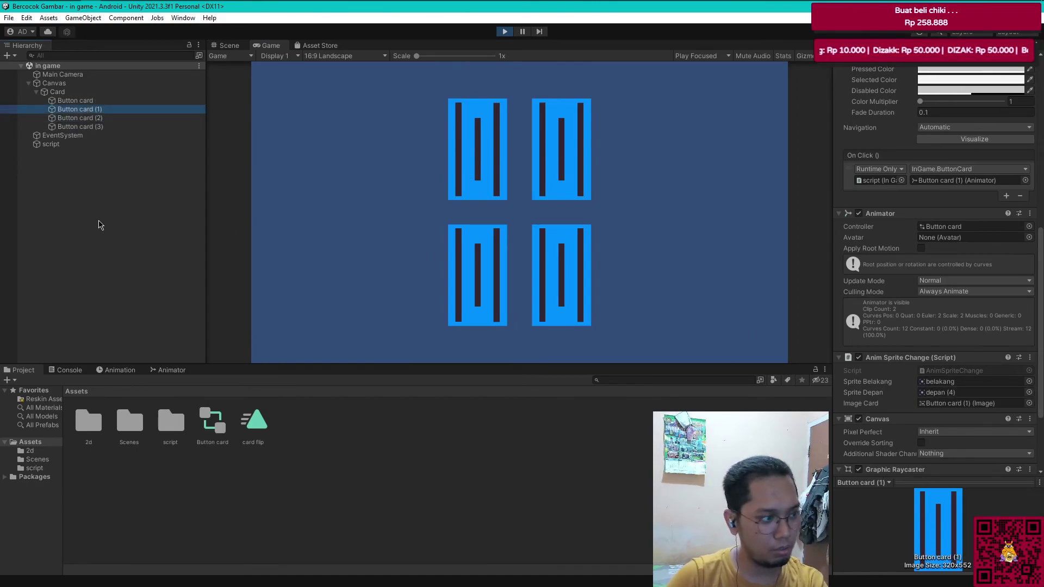
click(51, 146)
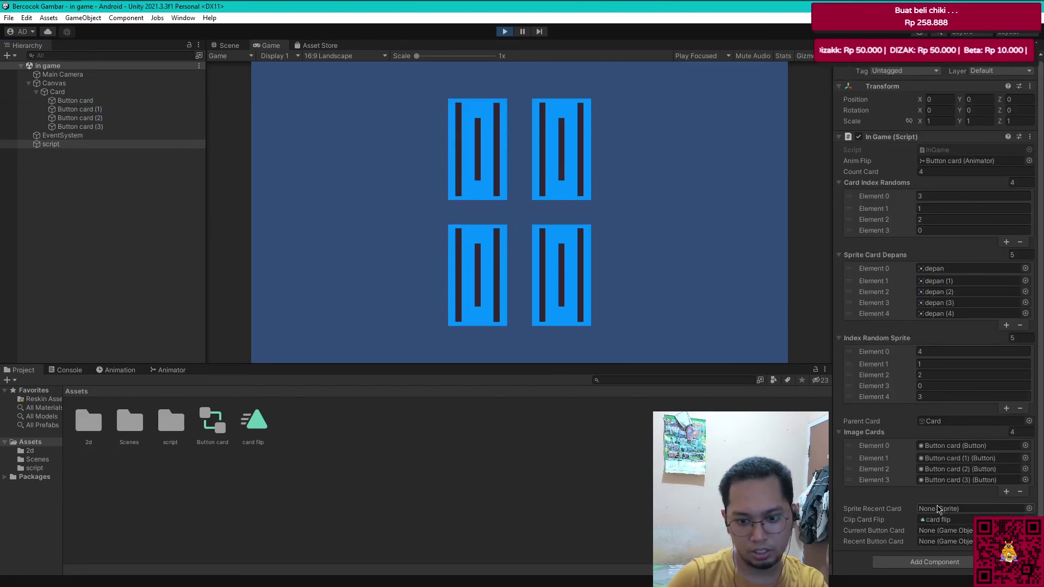
Step: Flip a mismatched pair, then both KOTAK cards so they vanish, and stop playing
click(480, 147)
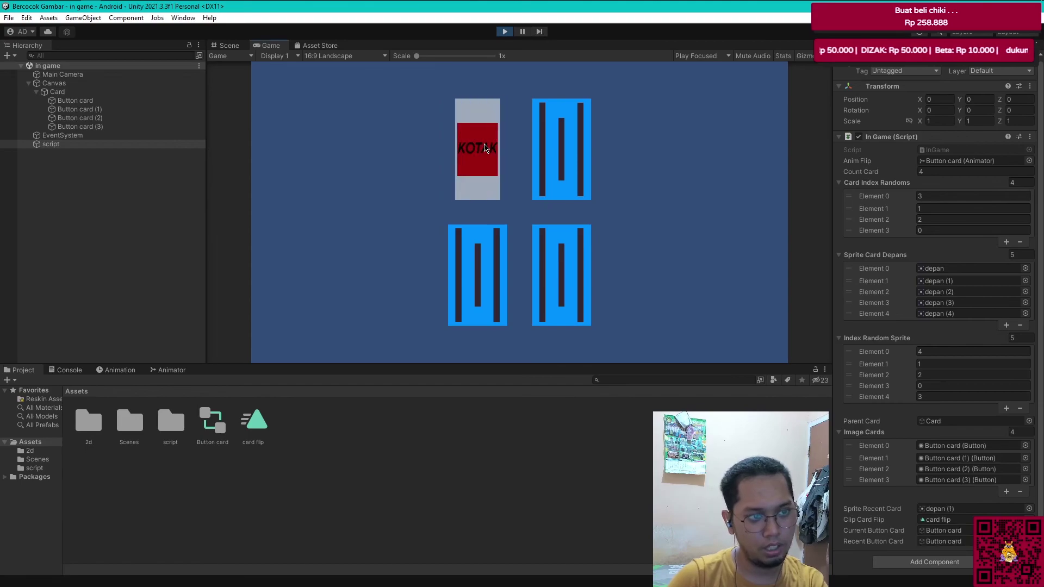
click(567, 163)
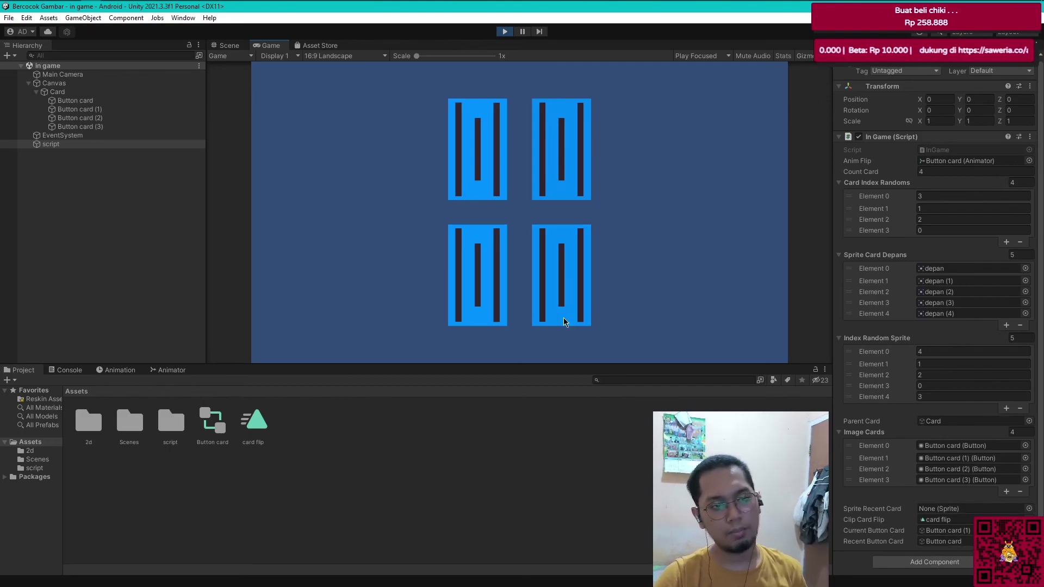
click(489, 160)
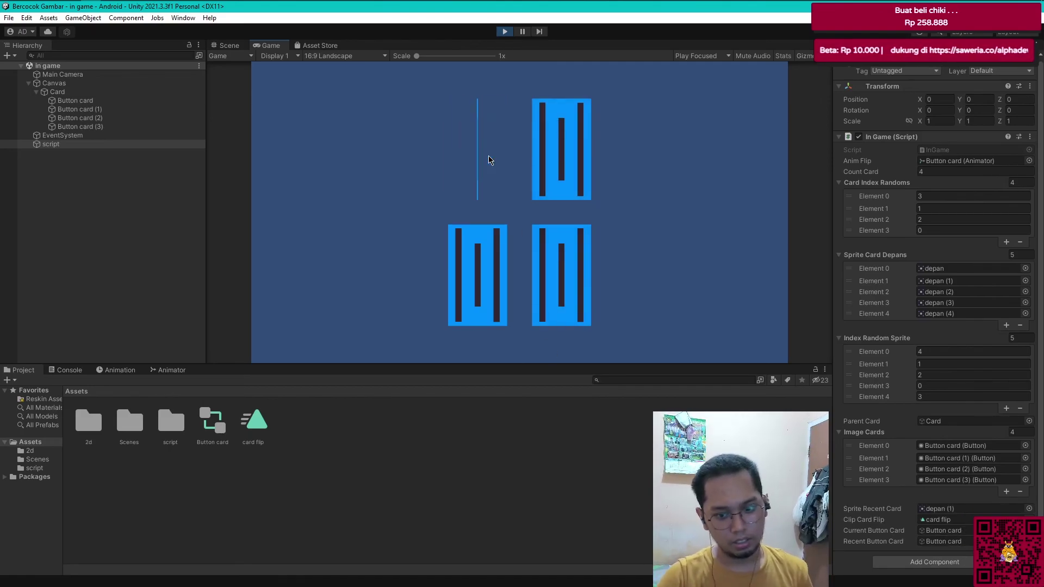
click(484, 281)
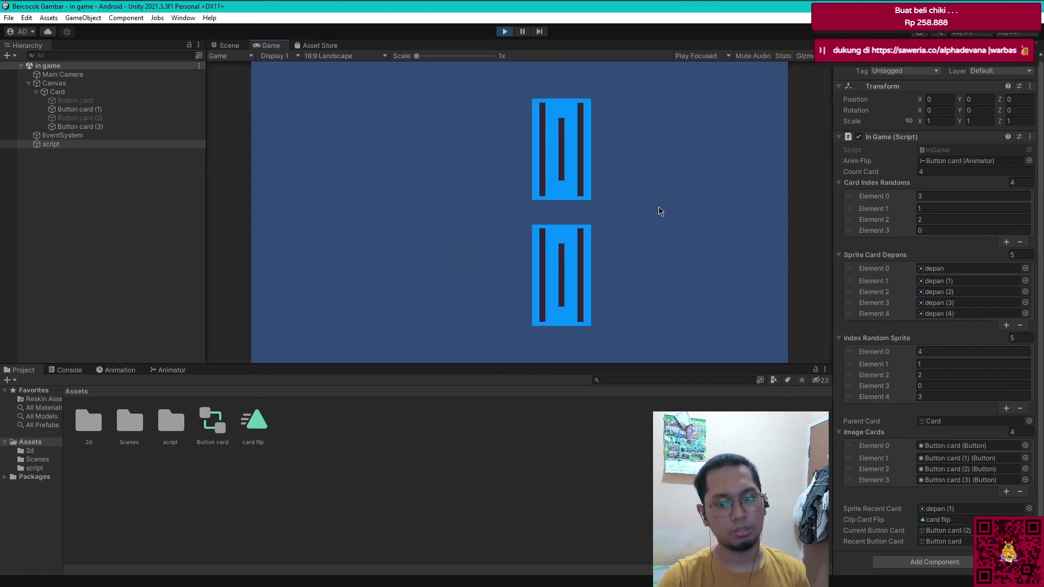
click(505, 31)
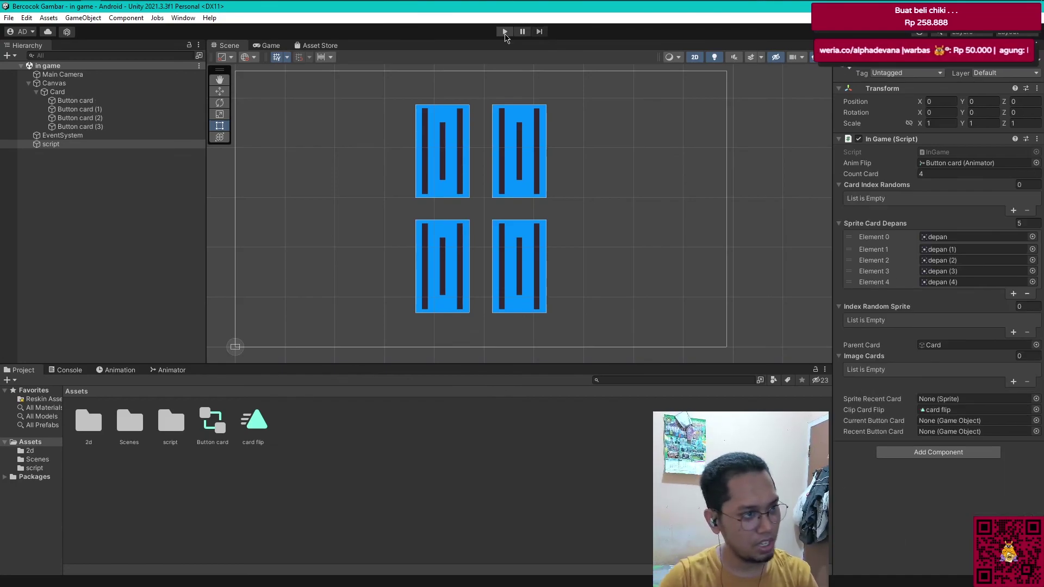
click(111, 7)
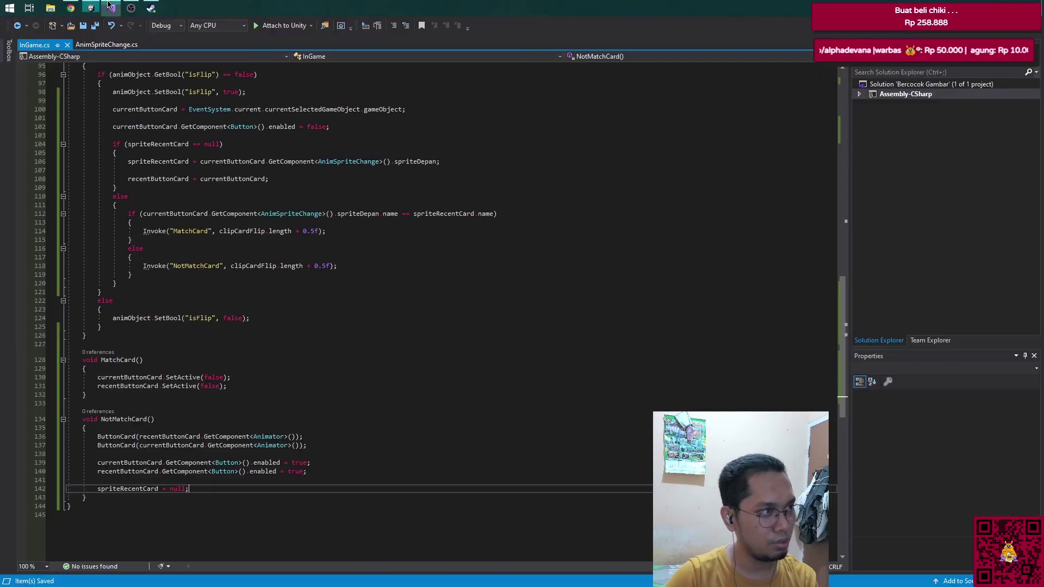
scroll(235, 186, up, 5)
scroll(272, 272, up, 6)
scroll(337, 421, down, 11)
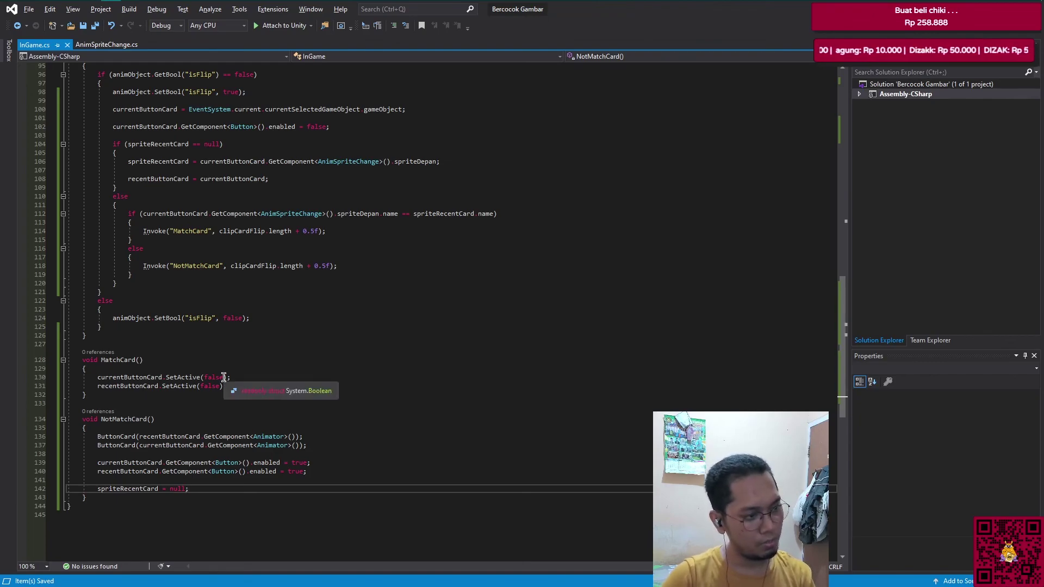
scroll(350, 276, up, 2)
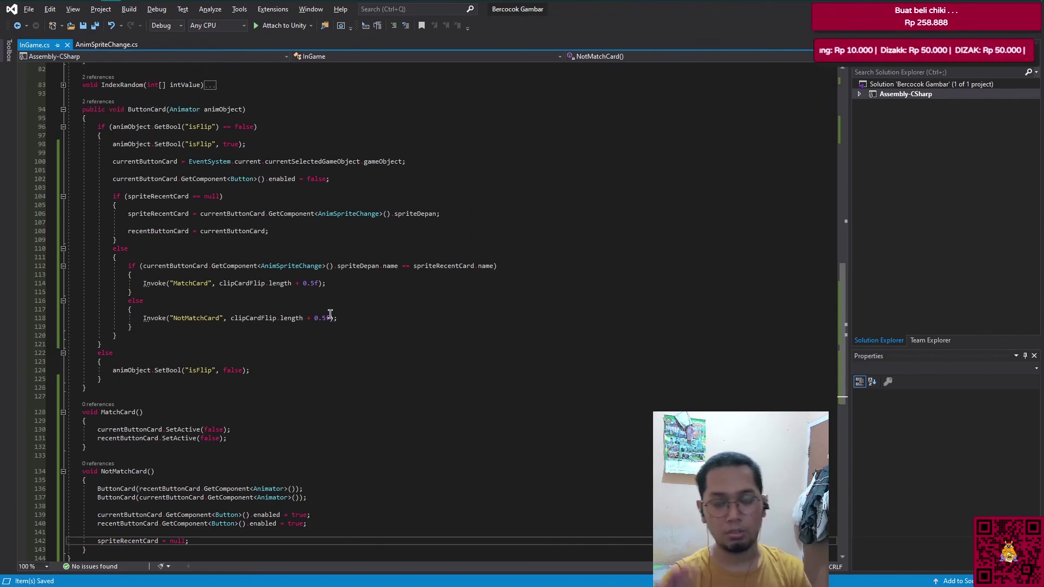